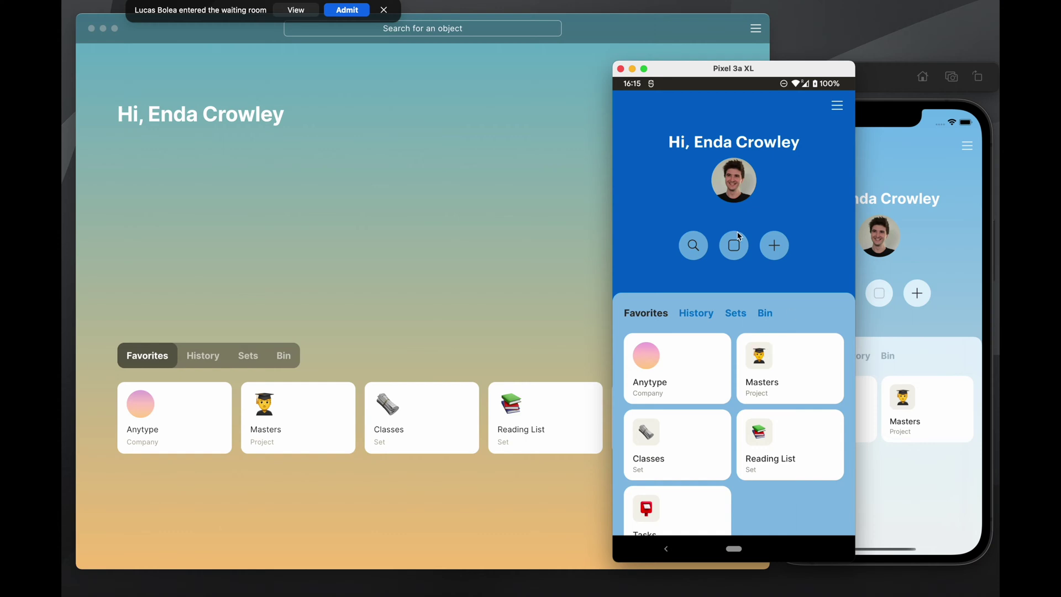
# Arrange the Pixel emulator and iPhone simulator, then bring the Anytype desktop window forward
pyautogui.moveTo(767, 78); pyautogui.dragTo(729, 59)
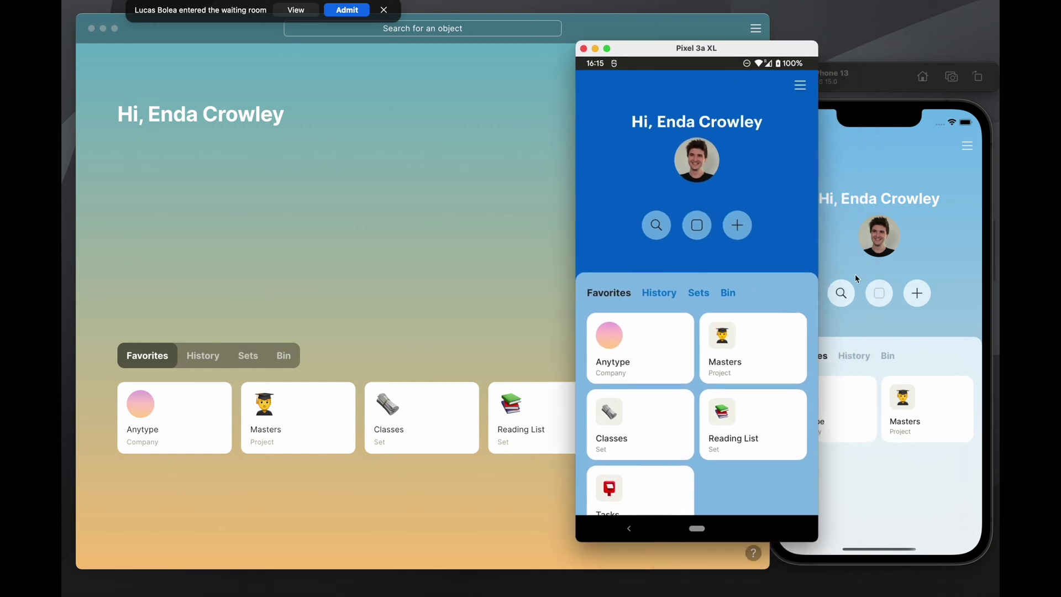
pyautogui.click(840, 199)
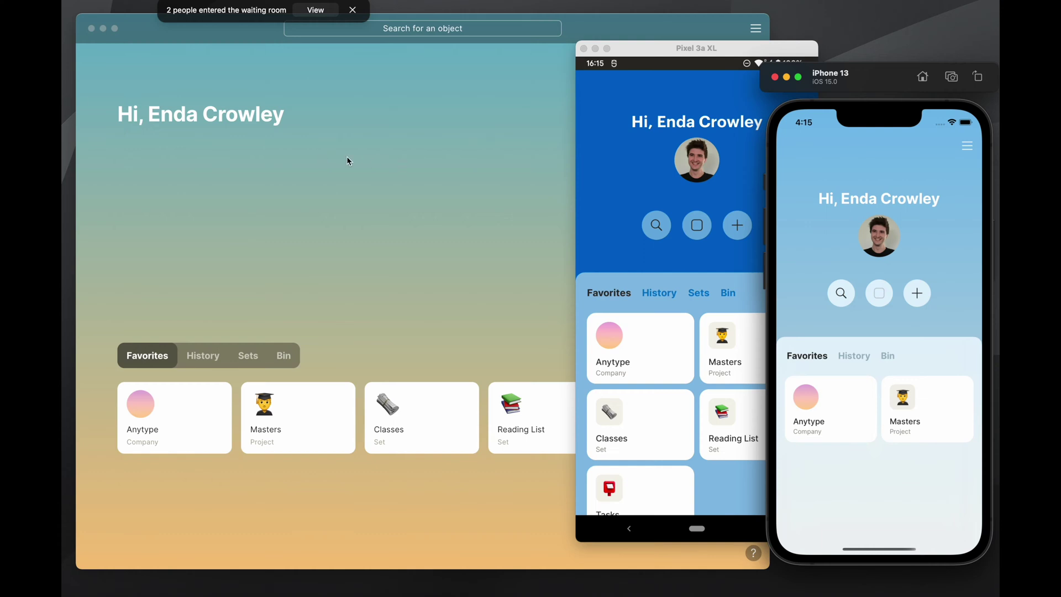
pyautogui.click(322, 152)
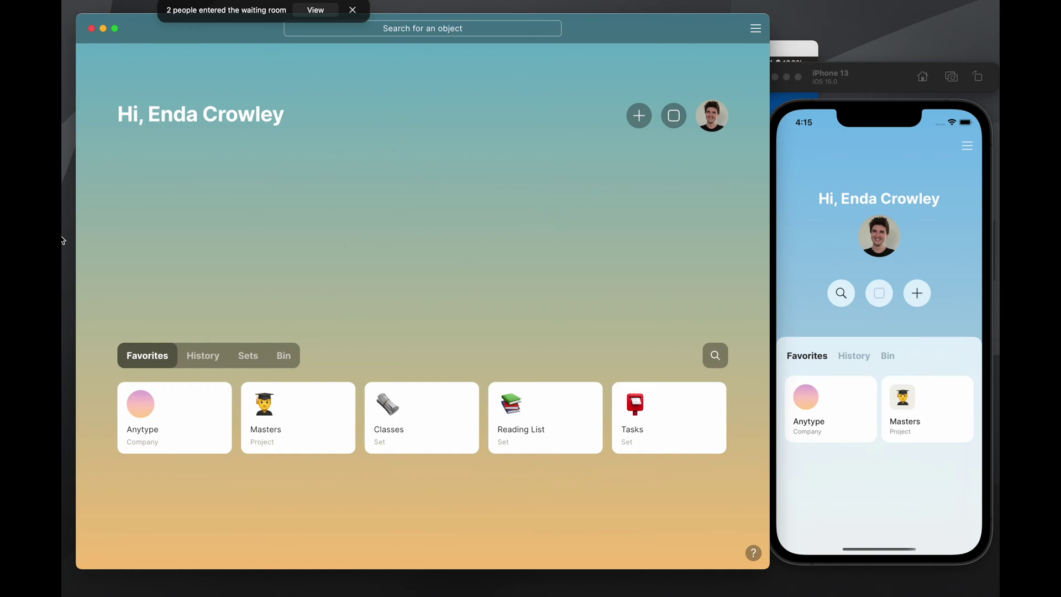
# Dismiss the waiting-room banner and open Anytype's Settings from the top-right menu
pyautogui.click(309, 14)
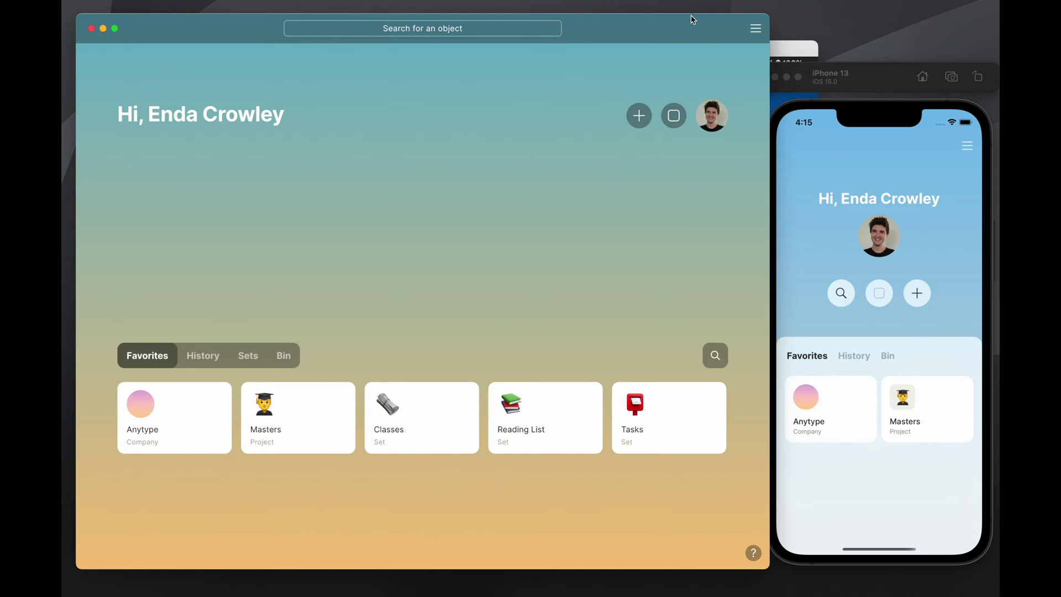
pyautogui.moveTo(656, 34); pyautogui.dragTo(653, 31)
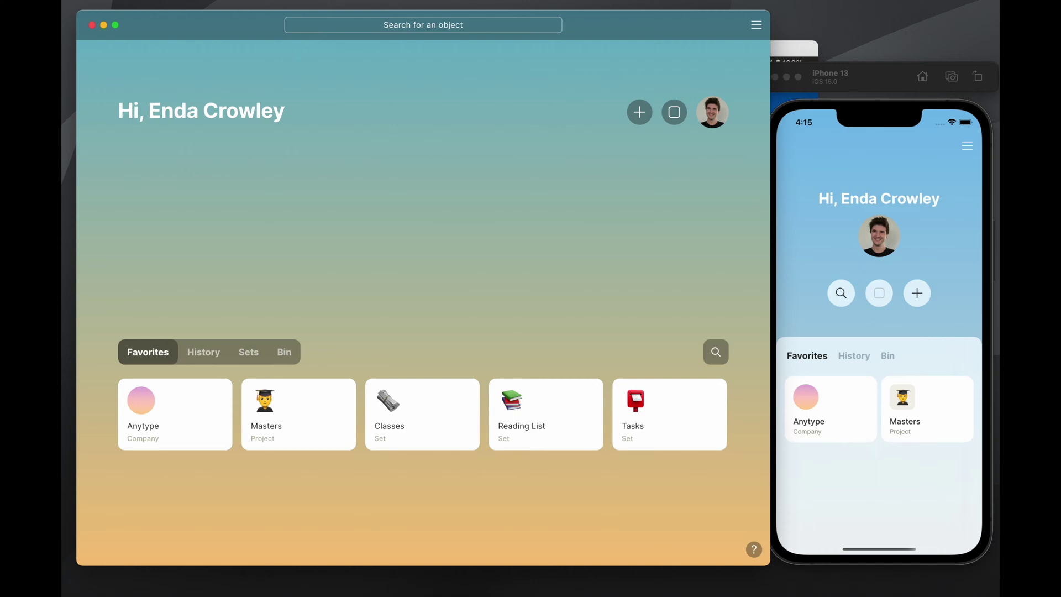
pyautogui.click(756, 25)
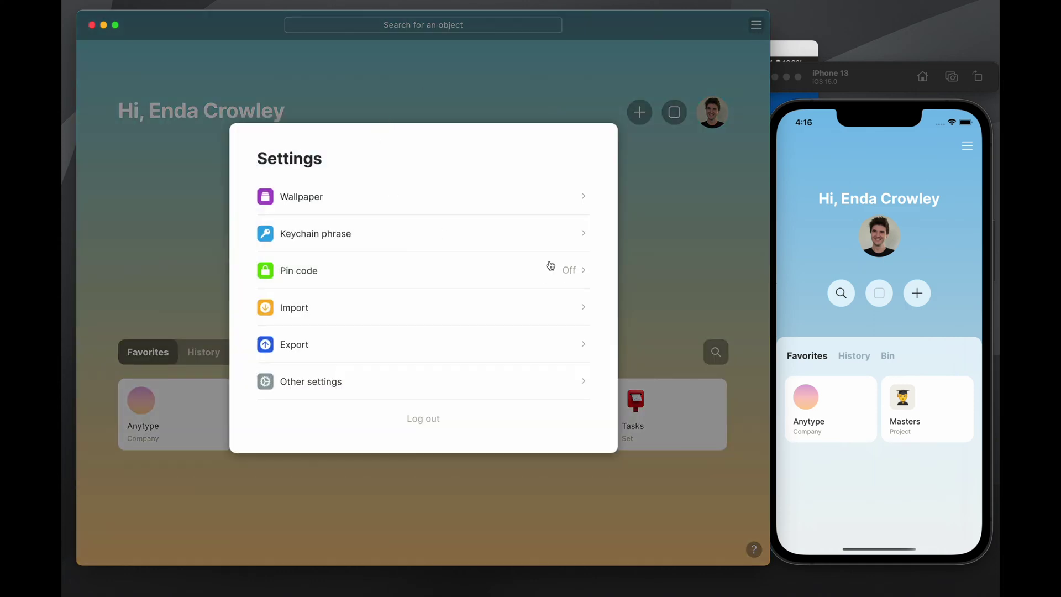
# View the Keychain phrase page twice, close Settings, and bring the Pixel 3a XL emulator forward
pyautogui.click(385, 241)
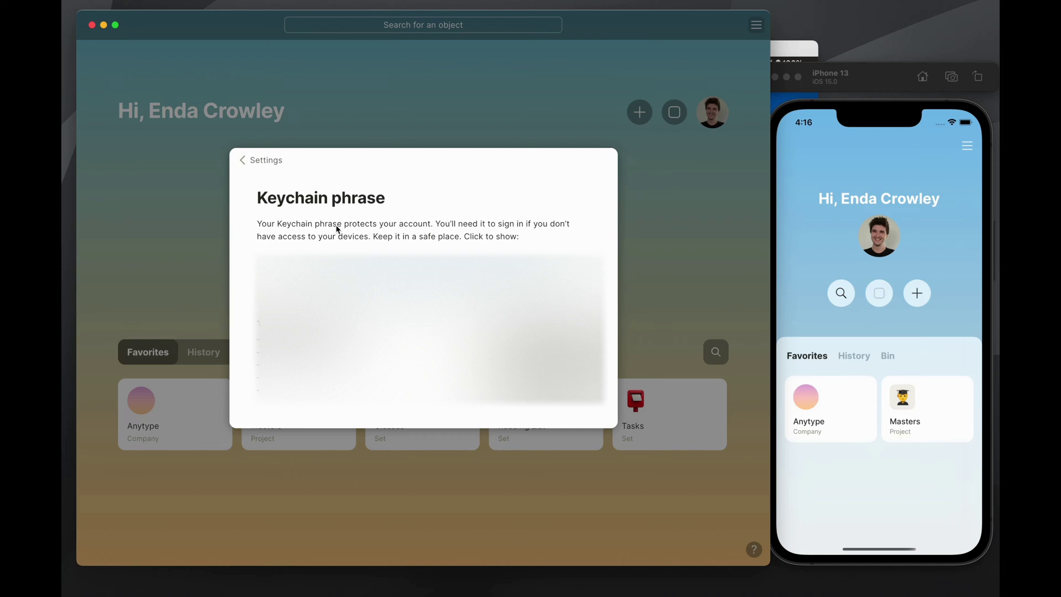
pyautogui.click(267, 162)
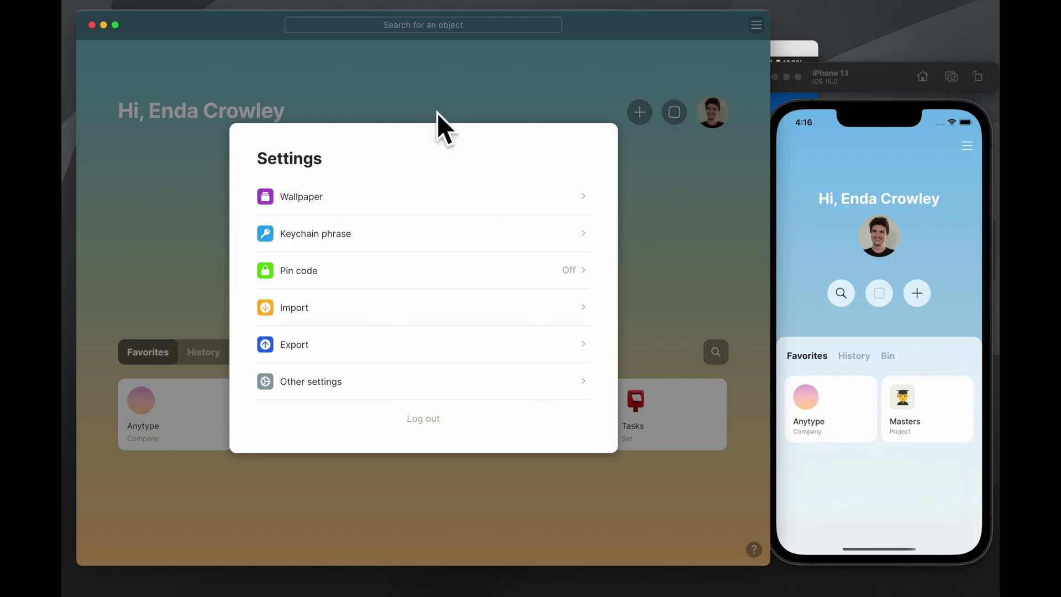
pyautogui.click(579, 84)
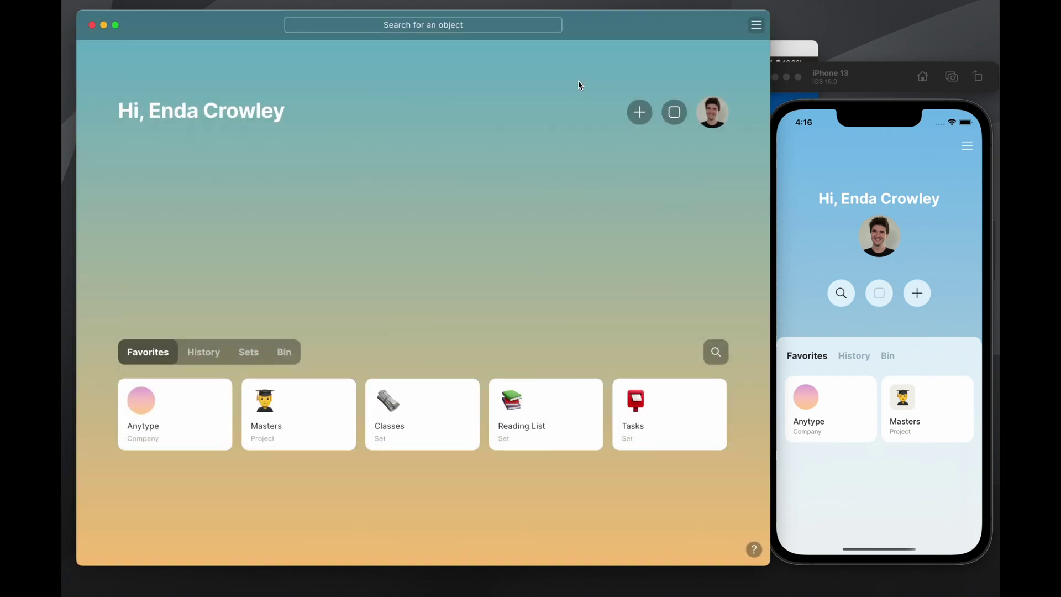
pyautogui.click(756, 26)
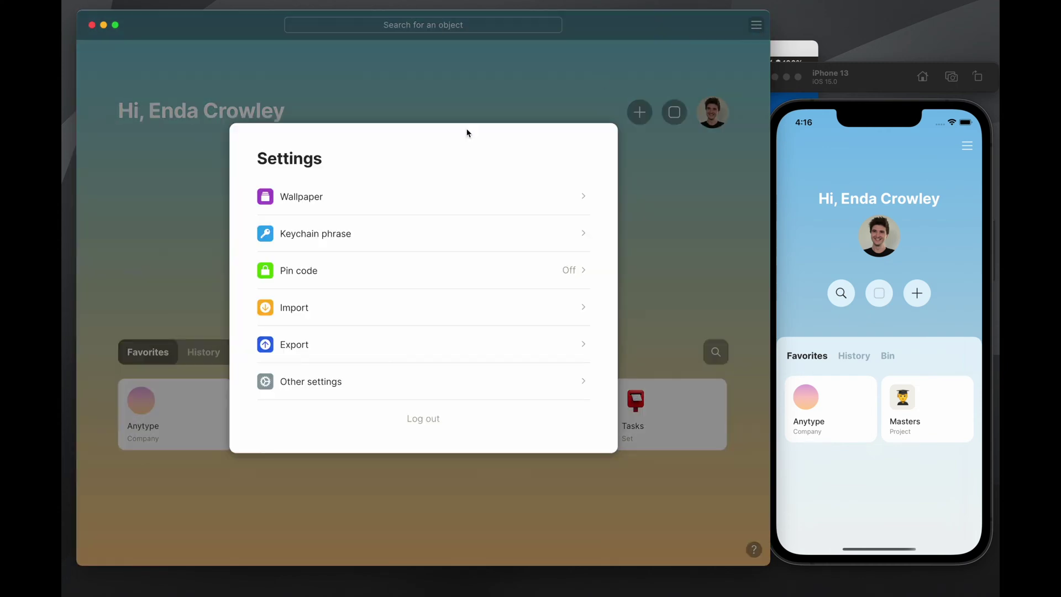
pyautogui.click(474, 232)
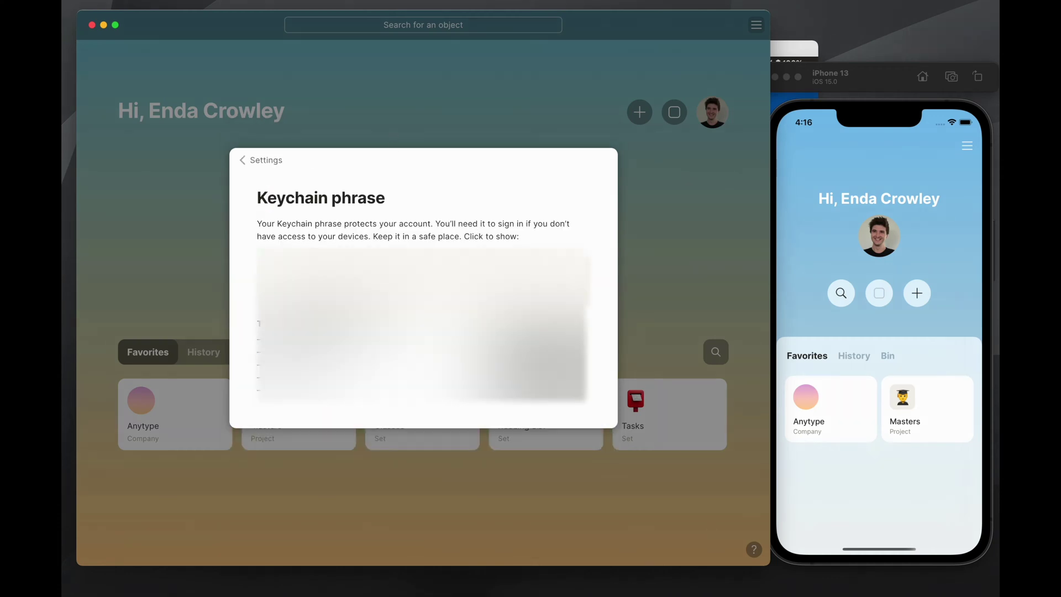
pyautogui.click(263, 168)
pyautogui.click(360, 107)
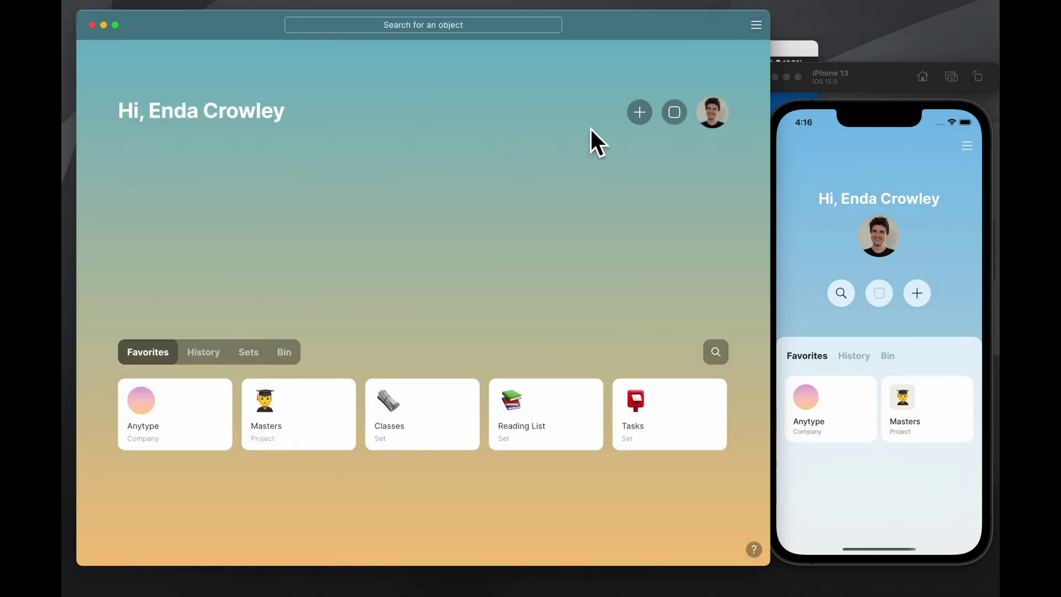
pyautogui.click(790, 50)
# Open and close the settings in the Android app on the Pixel emulator
pyautogui.click(717, 92)
pyautogui.click(799, 90)
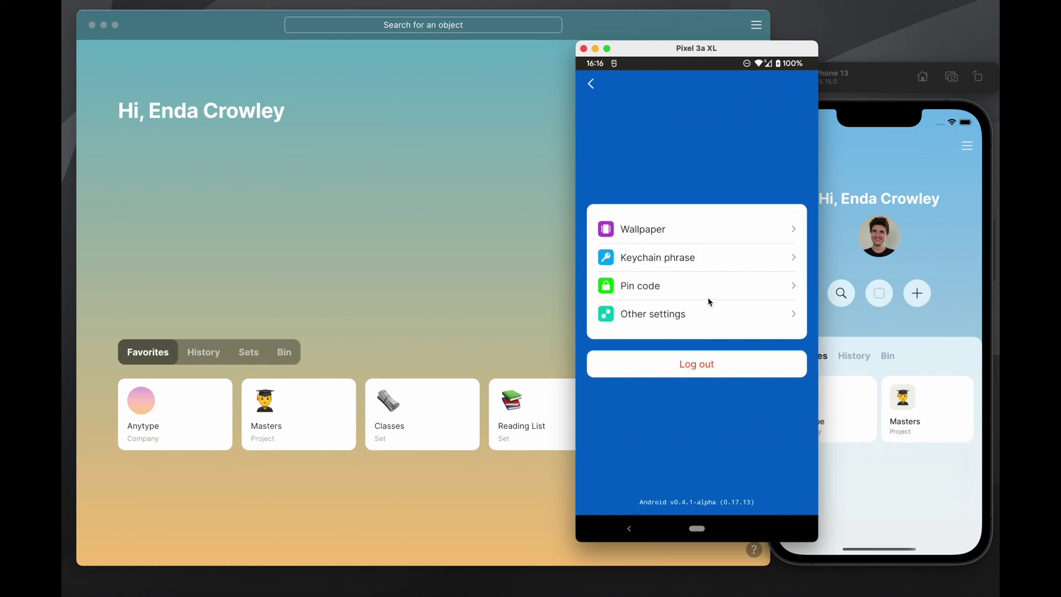
pyautogui.click(591, 83)
# Open and close the iPhone app's settings sheet, then return to the desktop dashboard
pyautogui.click(877, 188)
pyautogui.click(965, 148)
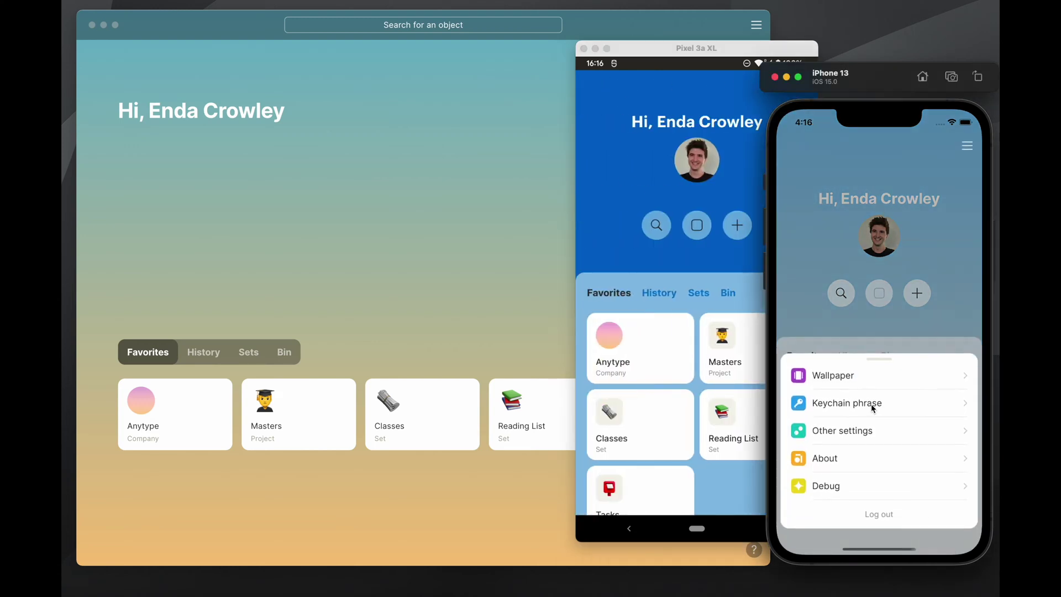
pyautogui.click(826, 219)
pyautogui.click(426, 233)
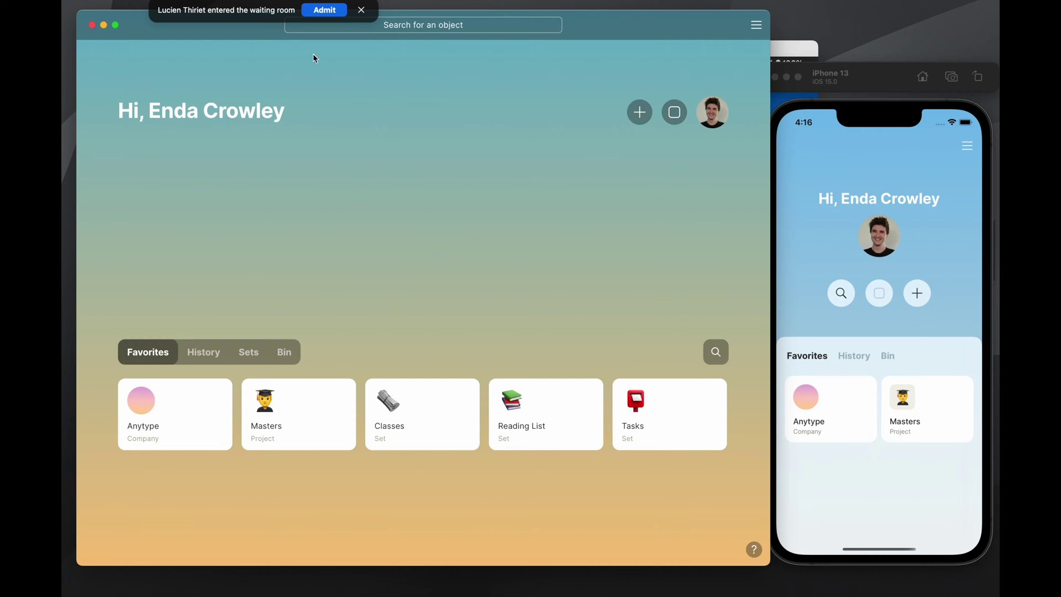
pyautogui.click(322, 11)
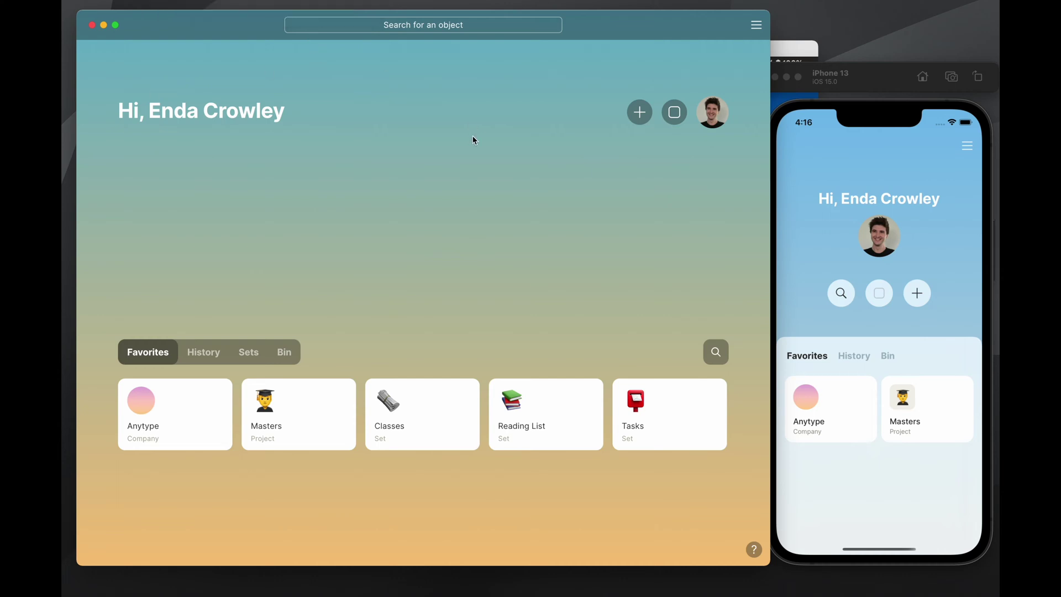
# Try two picture wallpapers, then set the blue-to-pink gradient and return to the Settings list
pyautogui.click(755, 26)
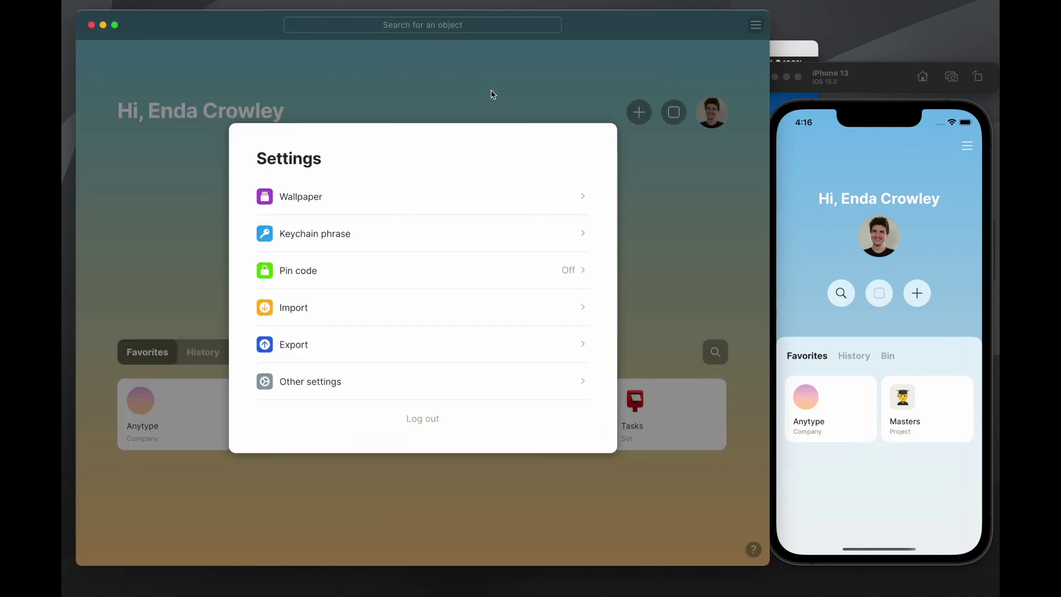
pyautogui.click(408, 201)
pyautogui.click(286, 315)
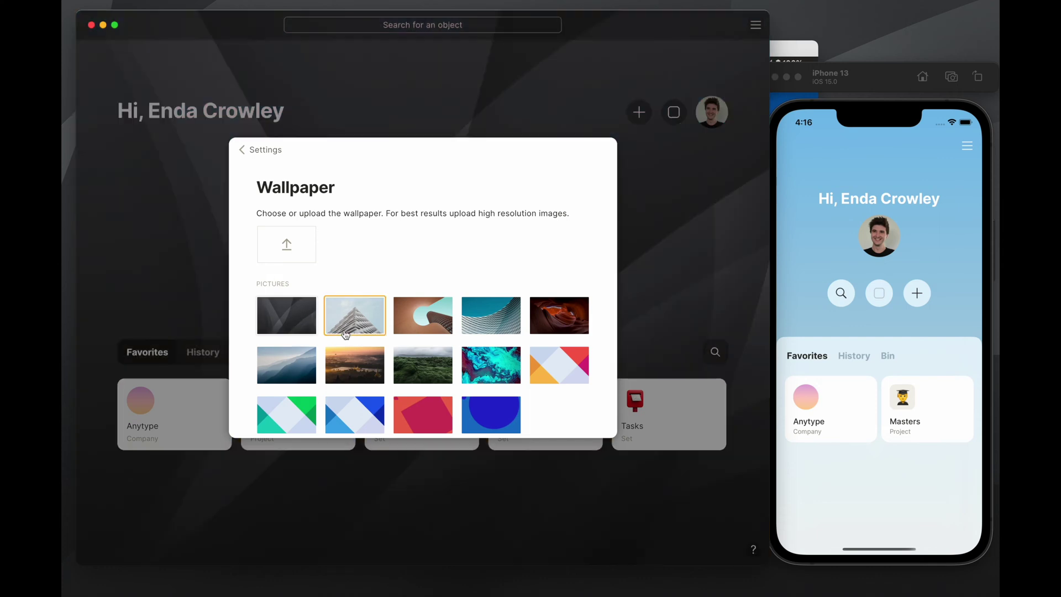
pyautogui.scroll(-1, 386, 339)
pyautogui.click(427, 364)
pyautogui.scroll(-3, 442, 372)
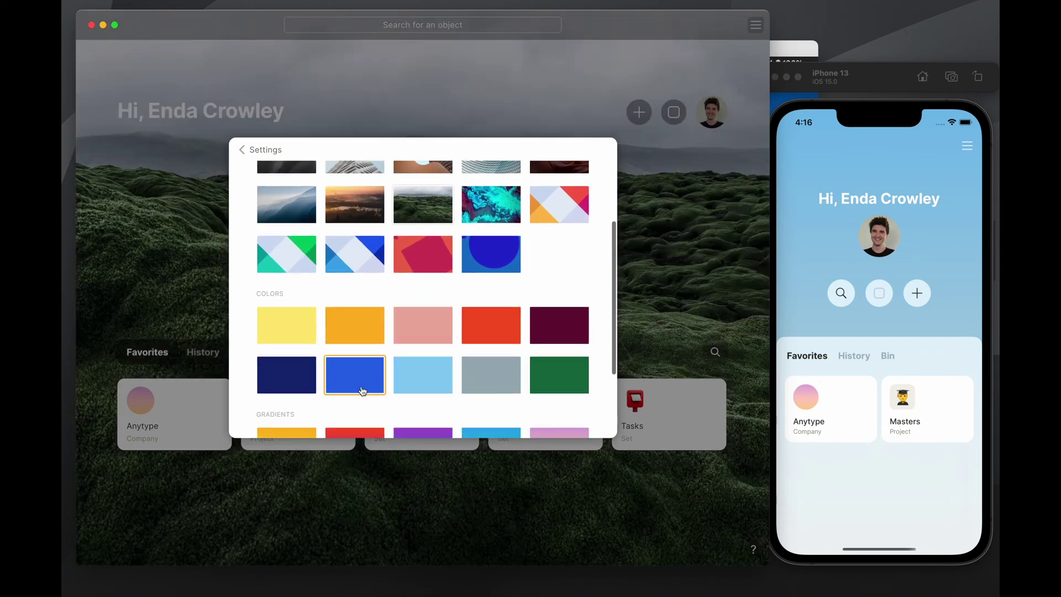
pyautogui.scroll(-2, 436, 378)
pyautogui.click(300, 374)
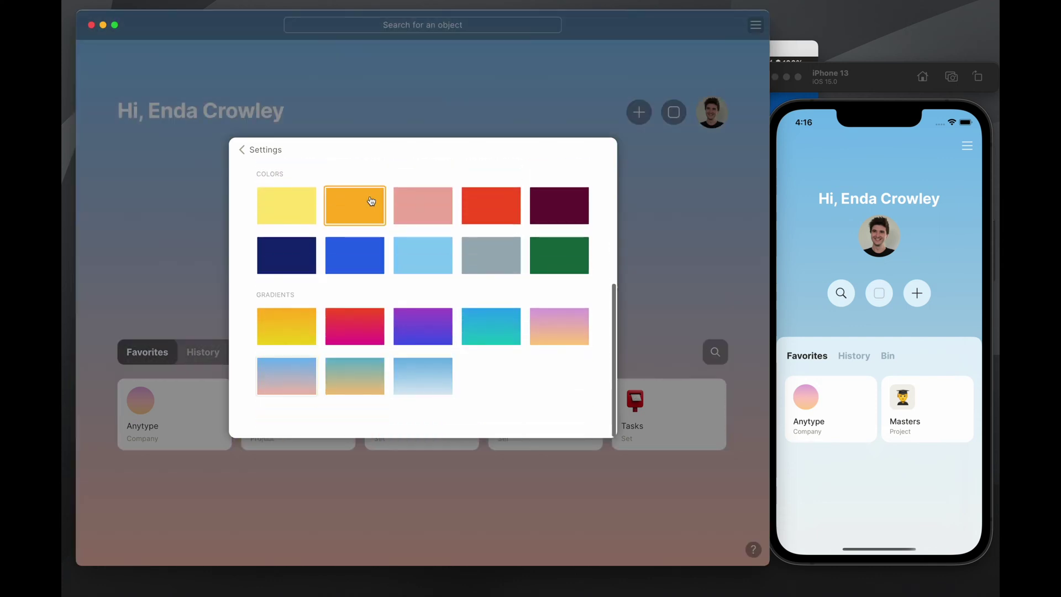
pyautogui.click(260, 150)
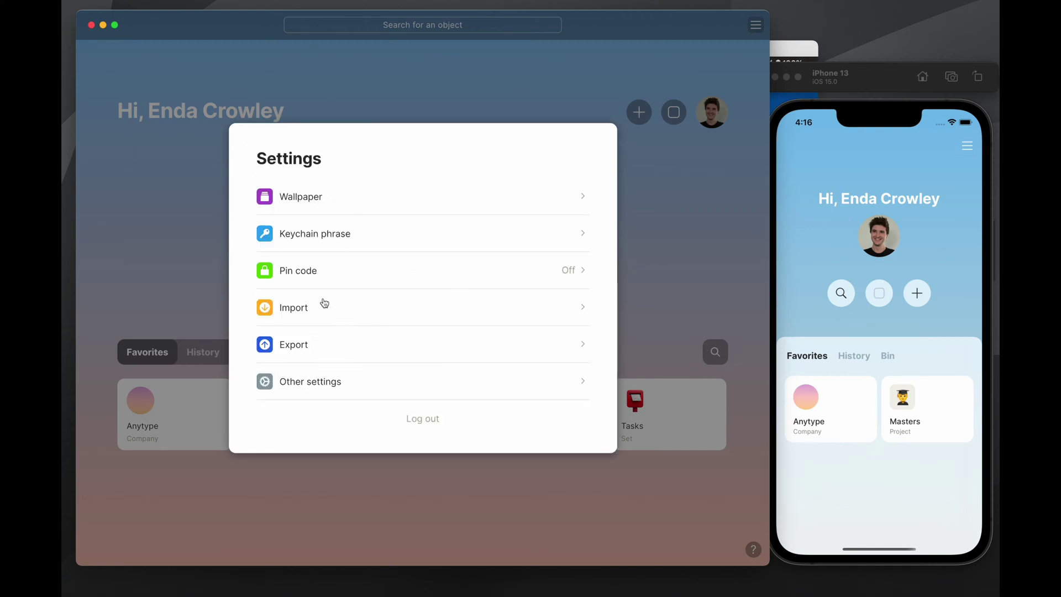
pyautogui.click(394, 307)
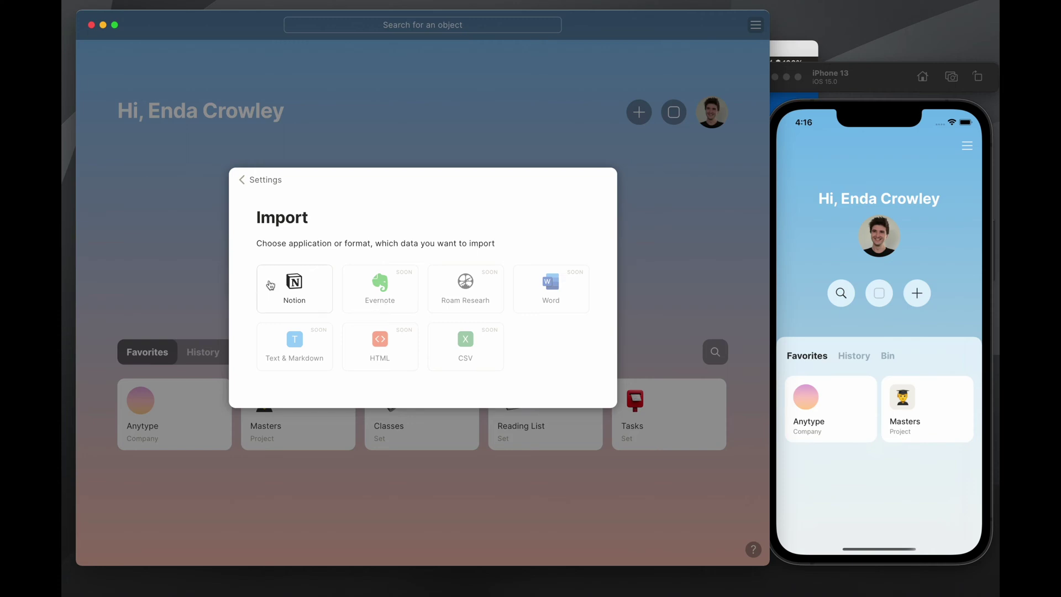
pyautogui.click(260, 283)
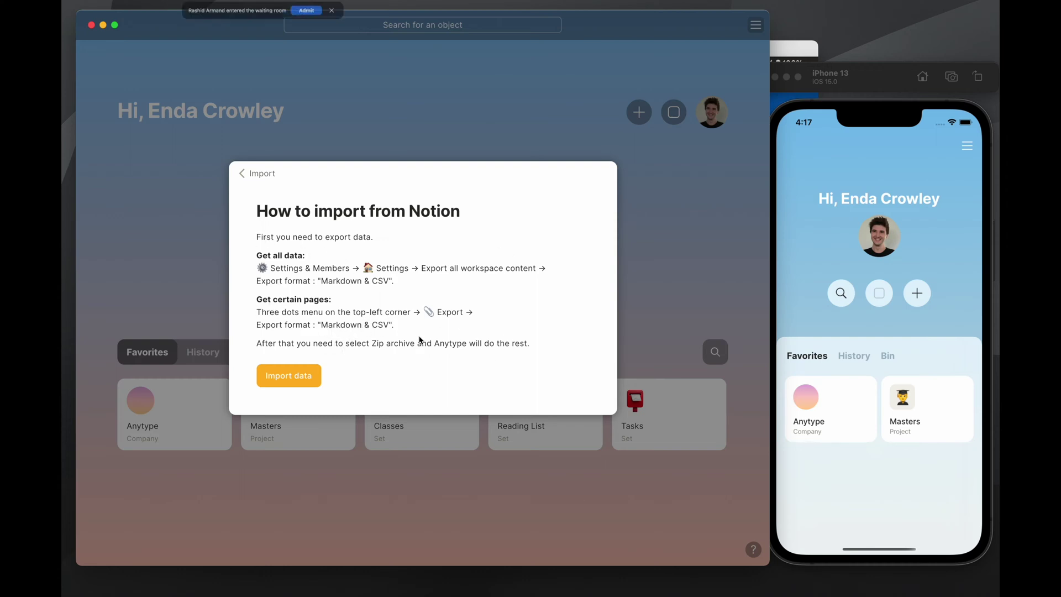
pyautogui.click(327, 11)
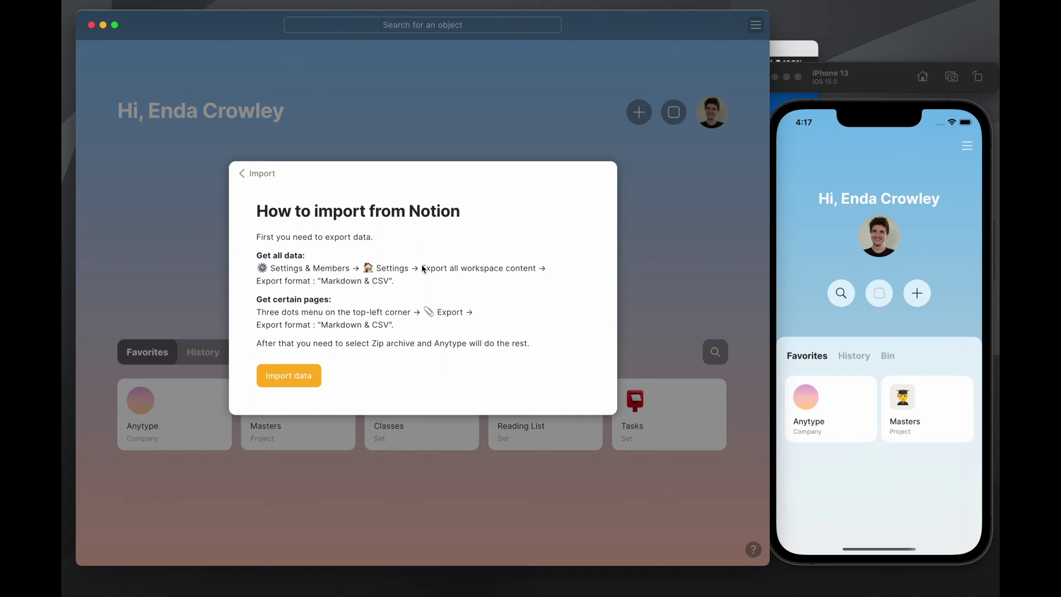
pyautogui.click(268, 173)
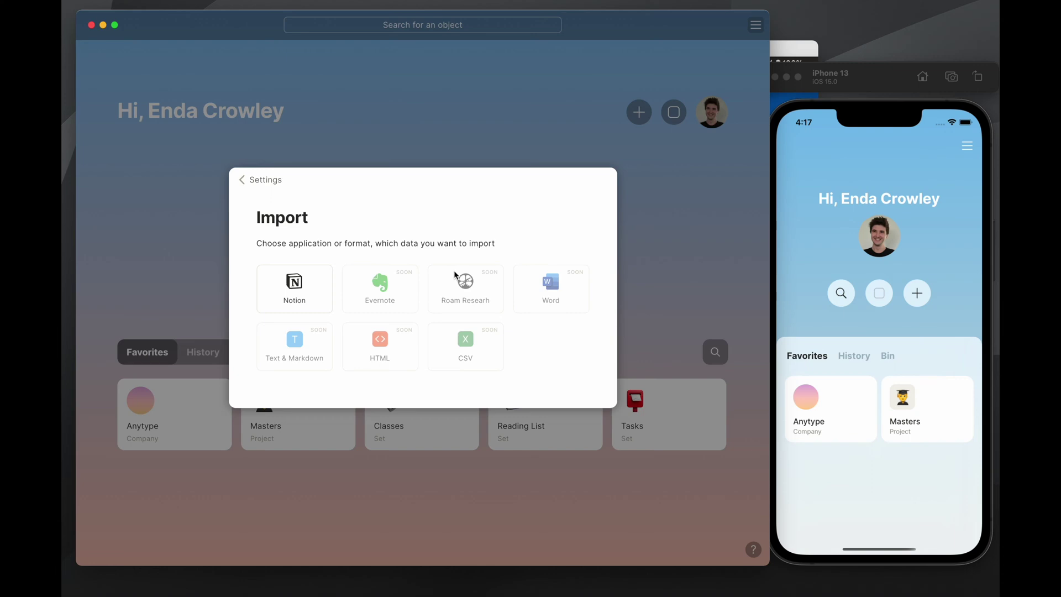
pyautogui.click(243, 180)
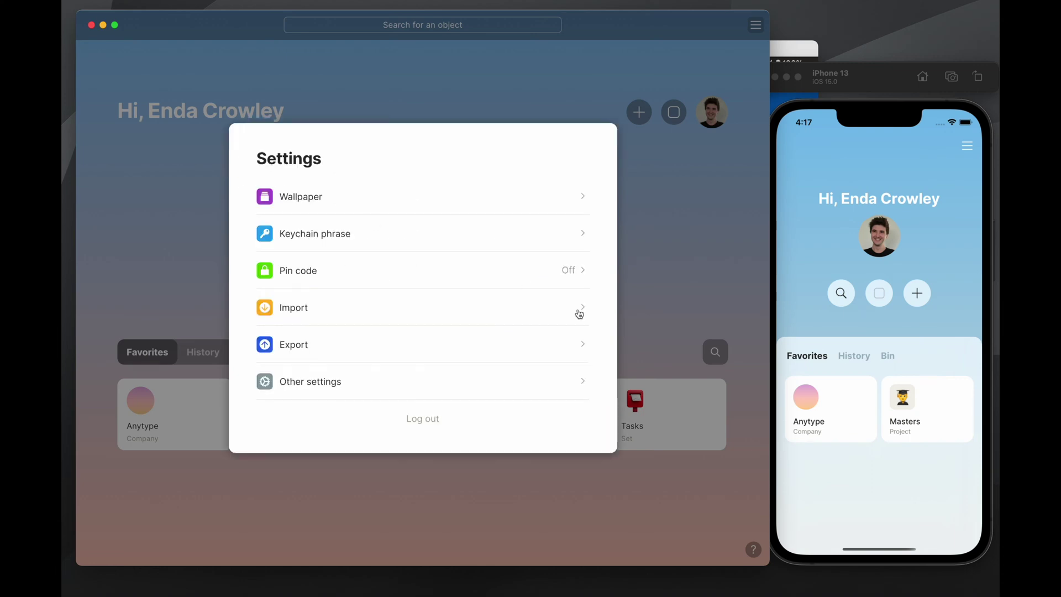
pyautogui.click(511, 347)
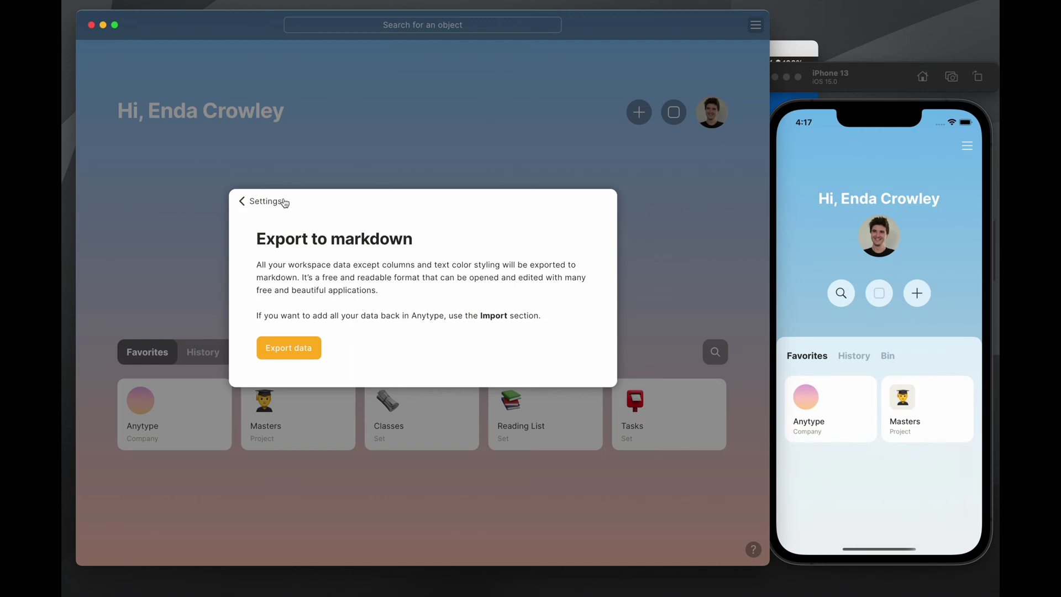
pyautogui.click(292, 210)
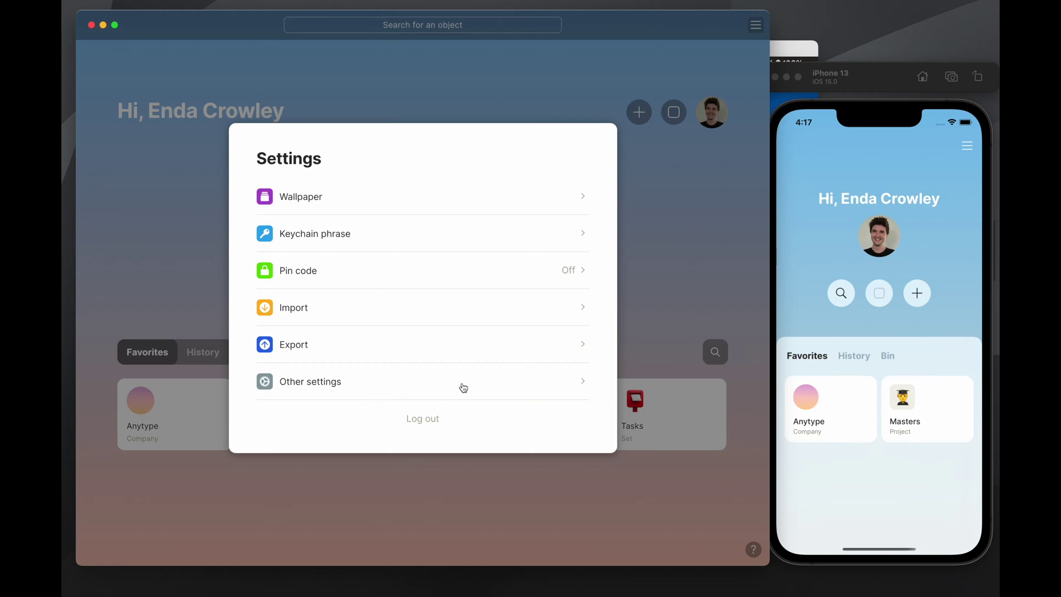
# In Other settings, review the default object type list and keep Note as default
pyautogui.click(463, 385)
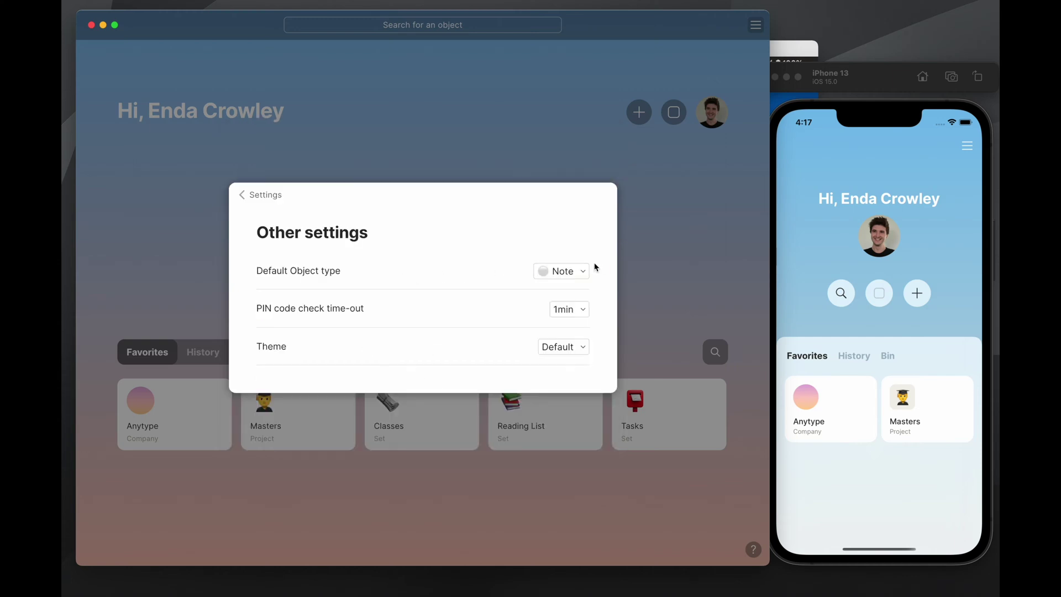
pyautogui.click(575, 275)
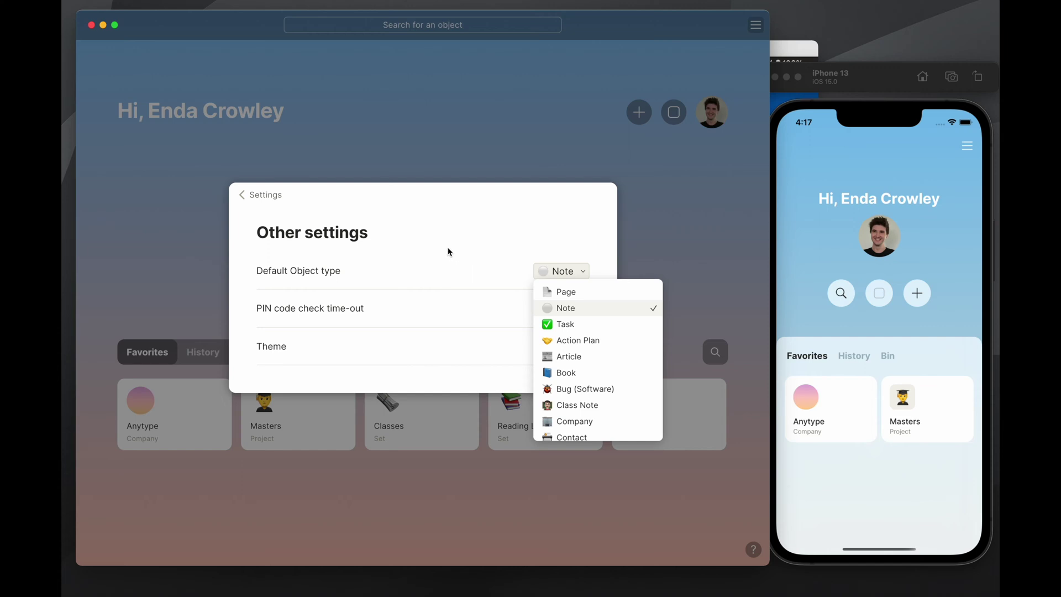
pyautogui.click(448, 251)
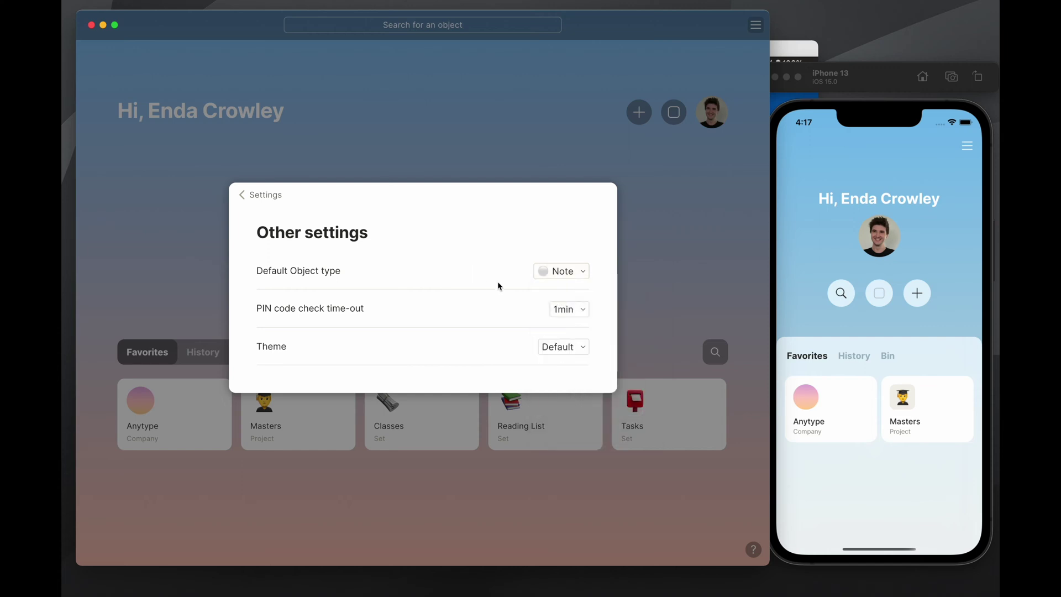
pyautogui.click(559, 278)
pyautogui.scroll(-10, 611, 354)
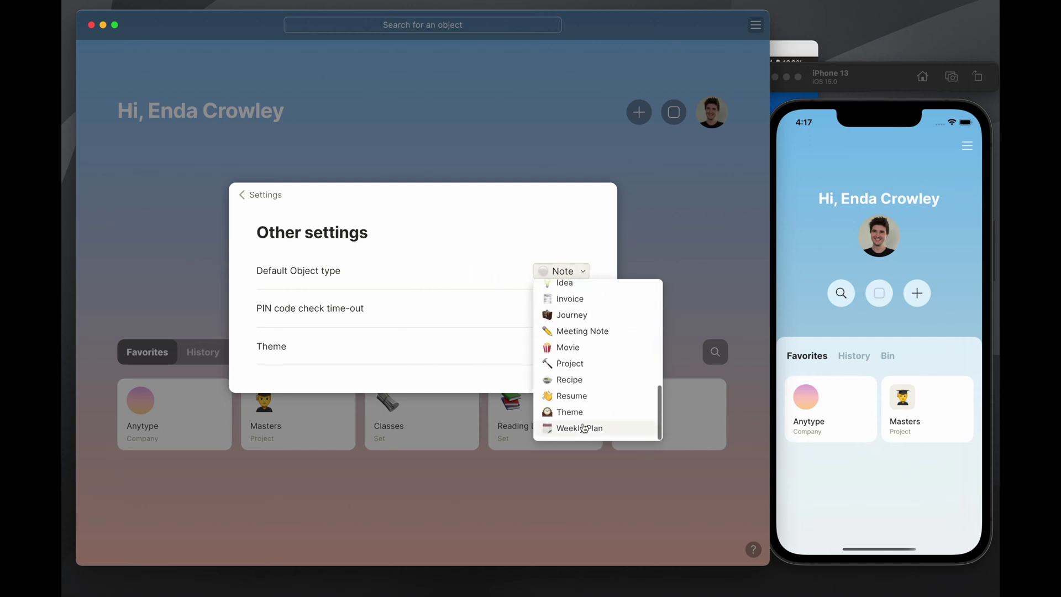
pyautogui.scroll(10, 588, 348)
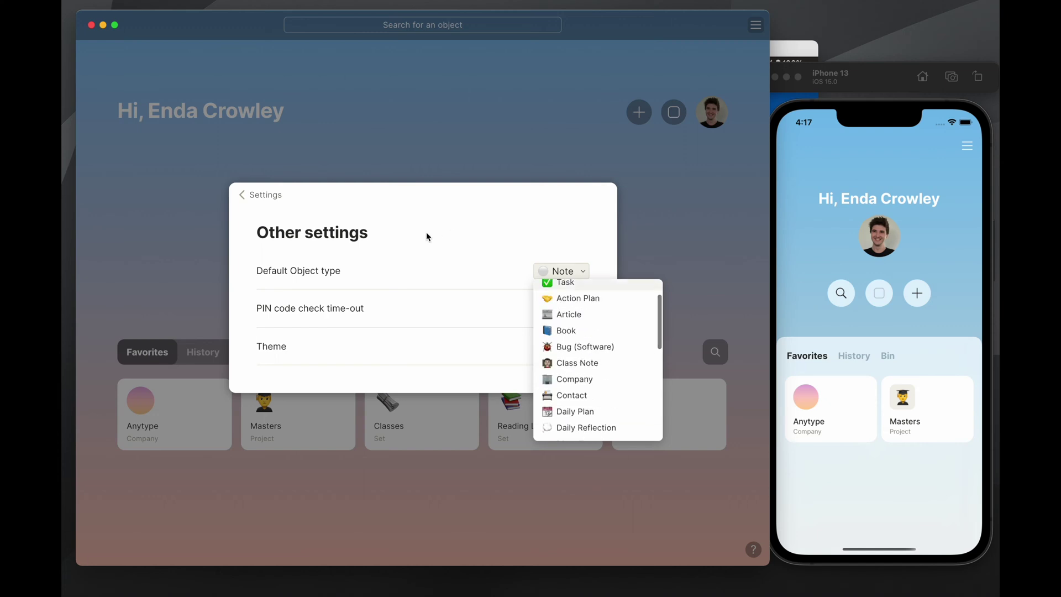
pyautogui.click(455, 247)
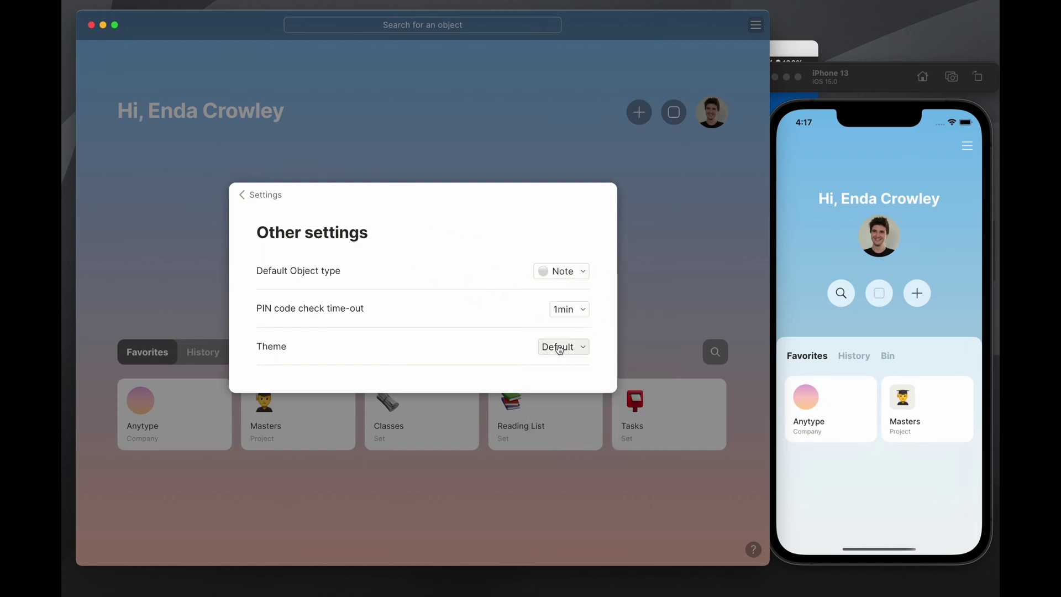
pyautogui.click(561, 271)
pyautogui.scroll(-6, 618, 363)
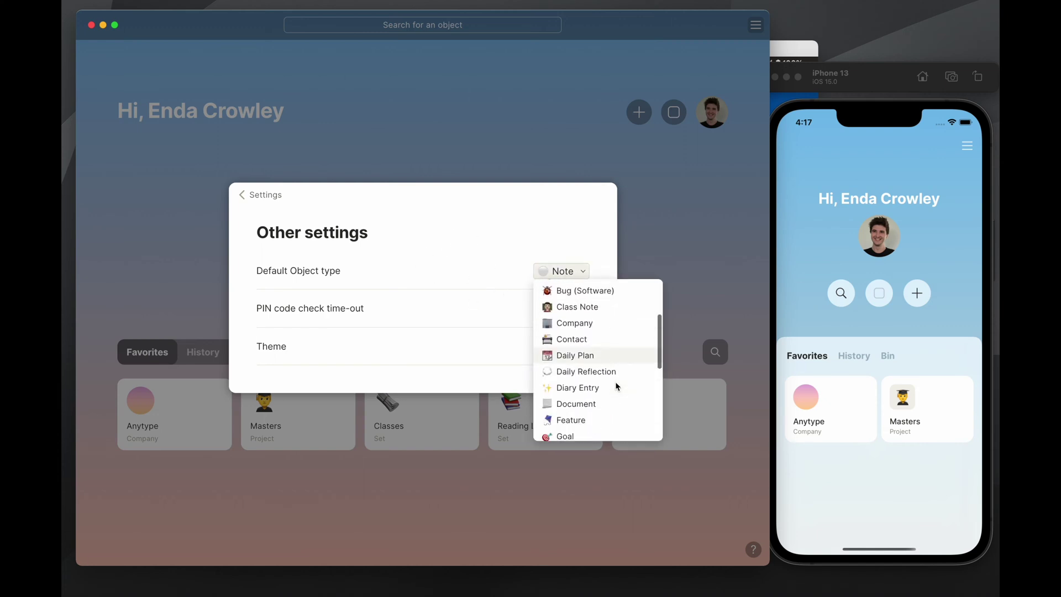
pyautogui.scroll(-5, 602, 381)
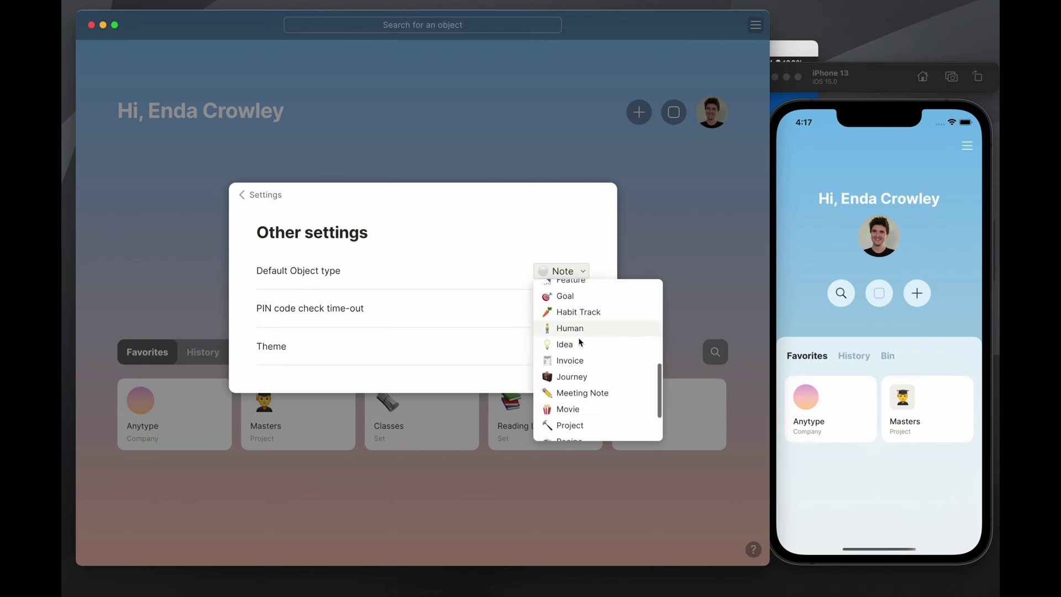
pyautogui.click(464, 251)
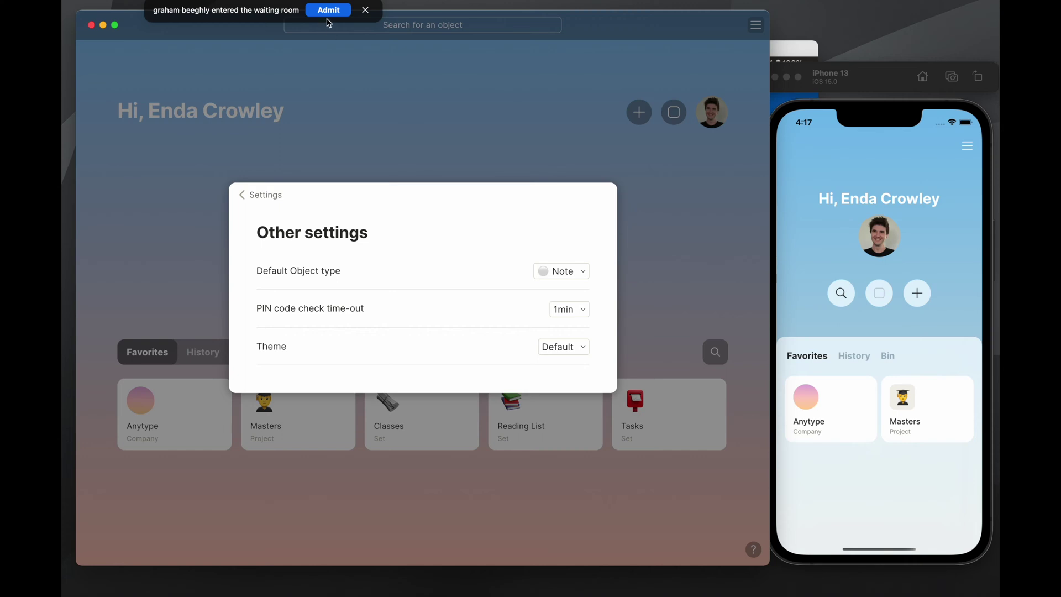
# Set the Theme to Dark, then go back and close Settings
pyautogui.click(576, 348)
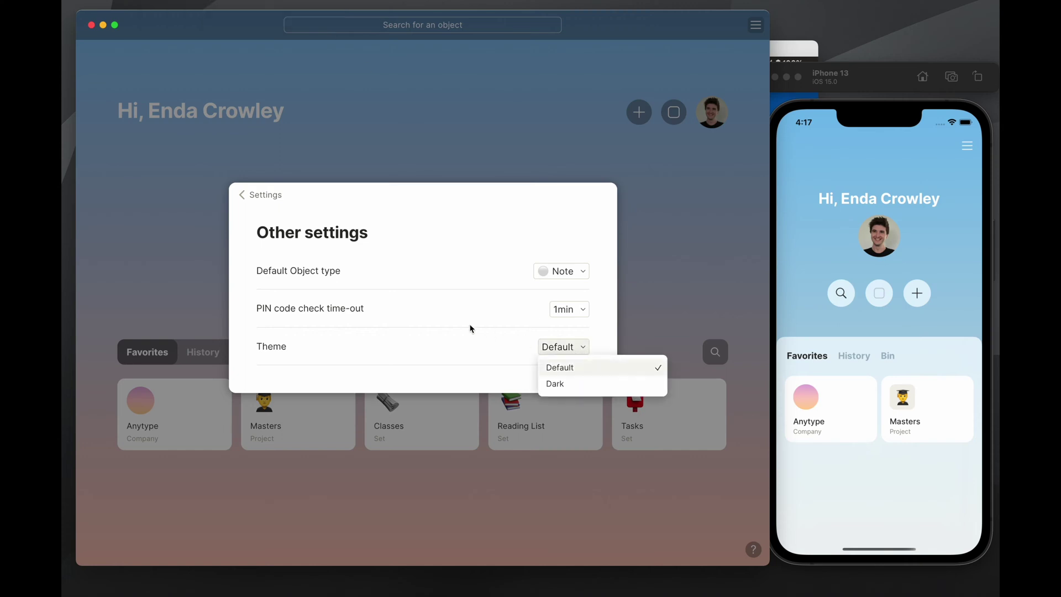
pyautogui.click(561, 334)
pyautogui.click(577, 347)
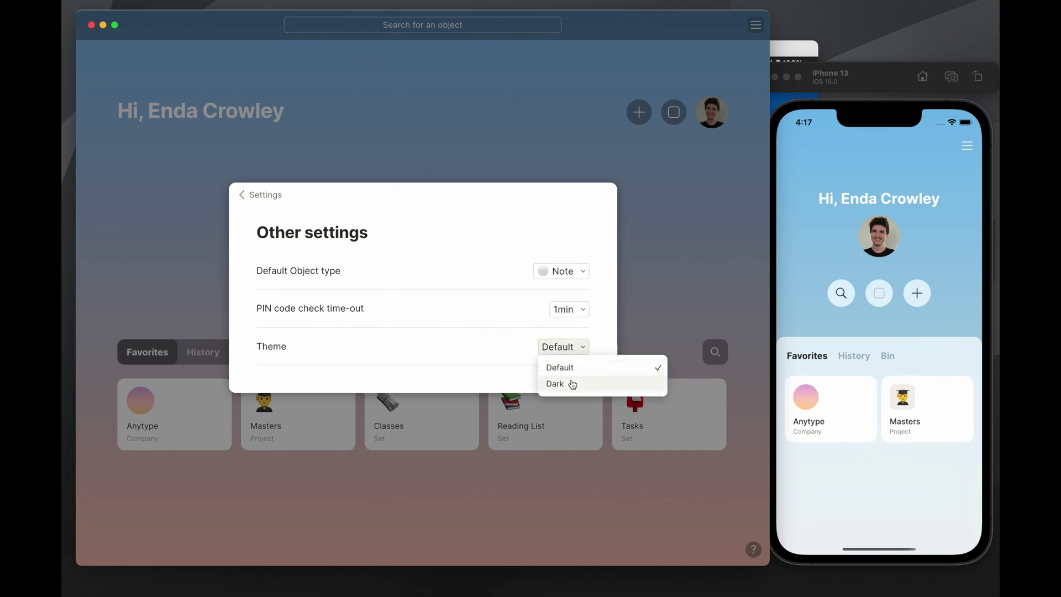
pyautogui.click(571, 382)
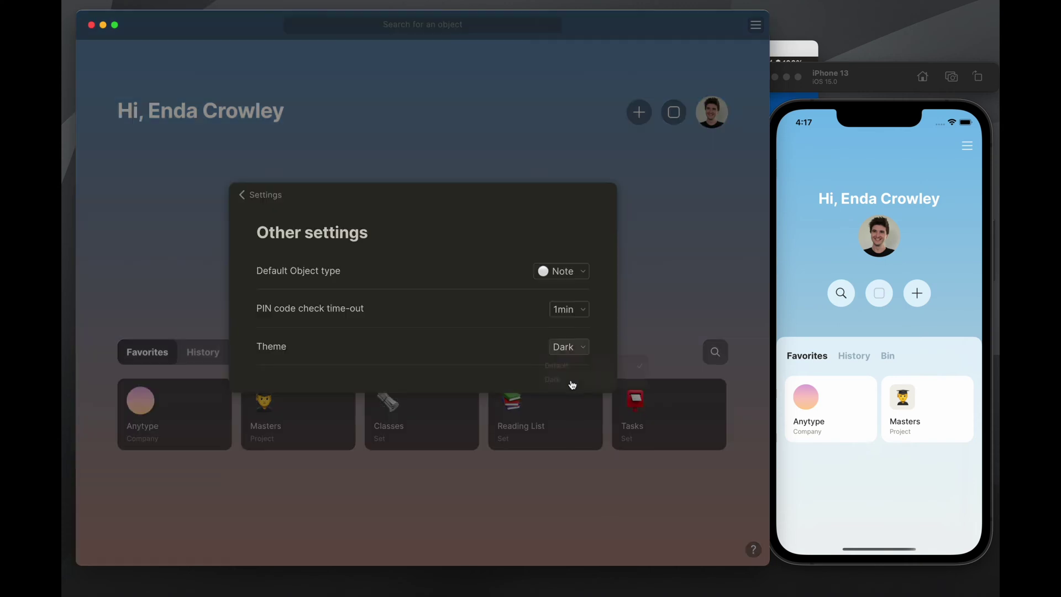
pyautogui.click(552, 350)
pyautogui.click(395, 269)
pyautogui.click(565, 351)
pyautogui.click(597, 367)
pyautogui.click(560, 346)
pyautogui.click(575, 386)
pyautogui.click(264, 198)
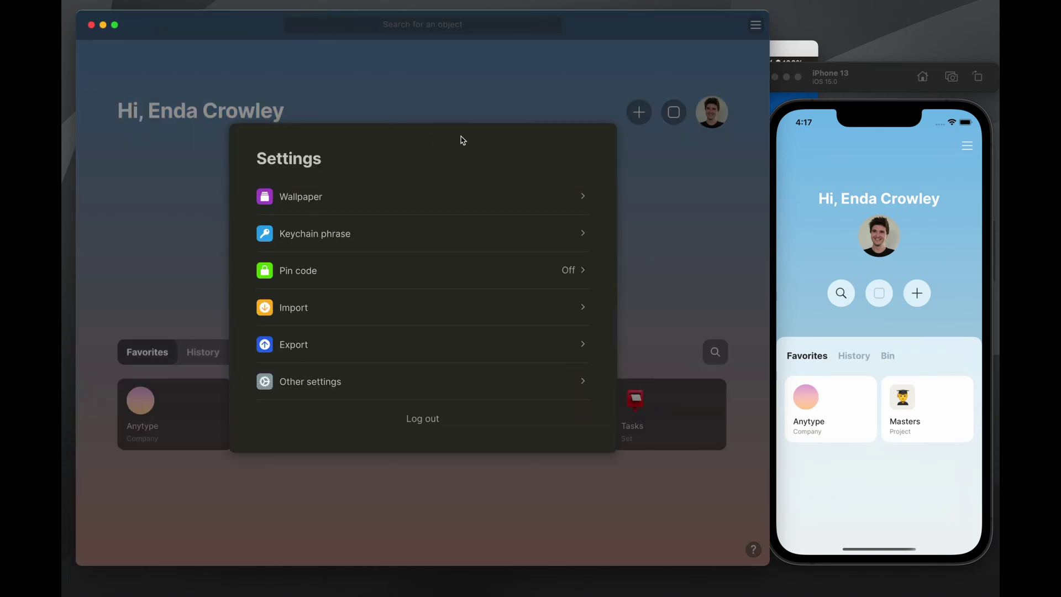
pyautogui.click(430, 106)
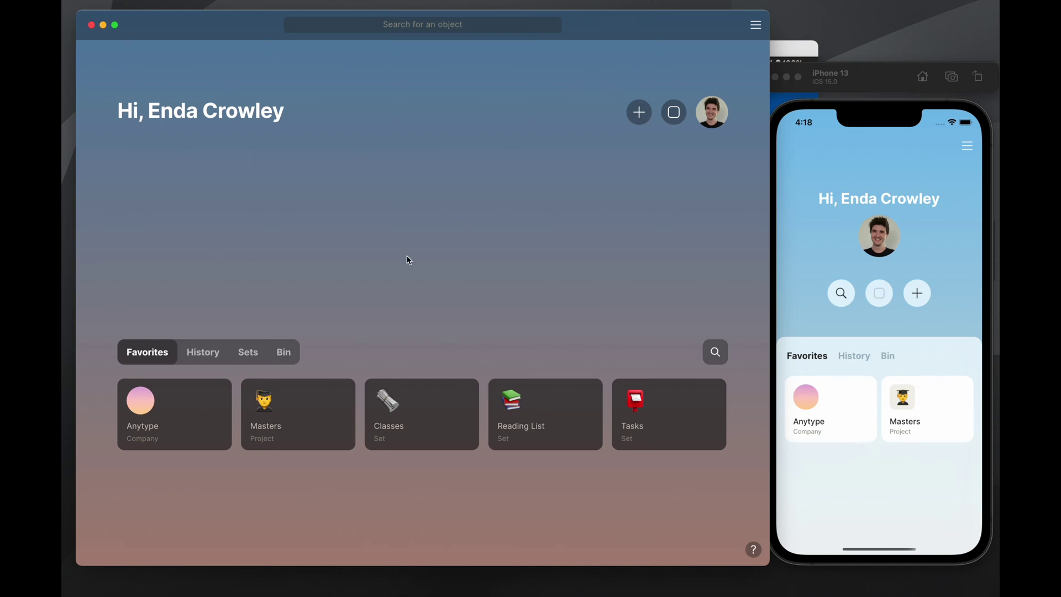
# Open the Masters project and widen the app window over the phone simulator
pyautogui.click(309, 416)
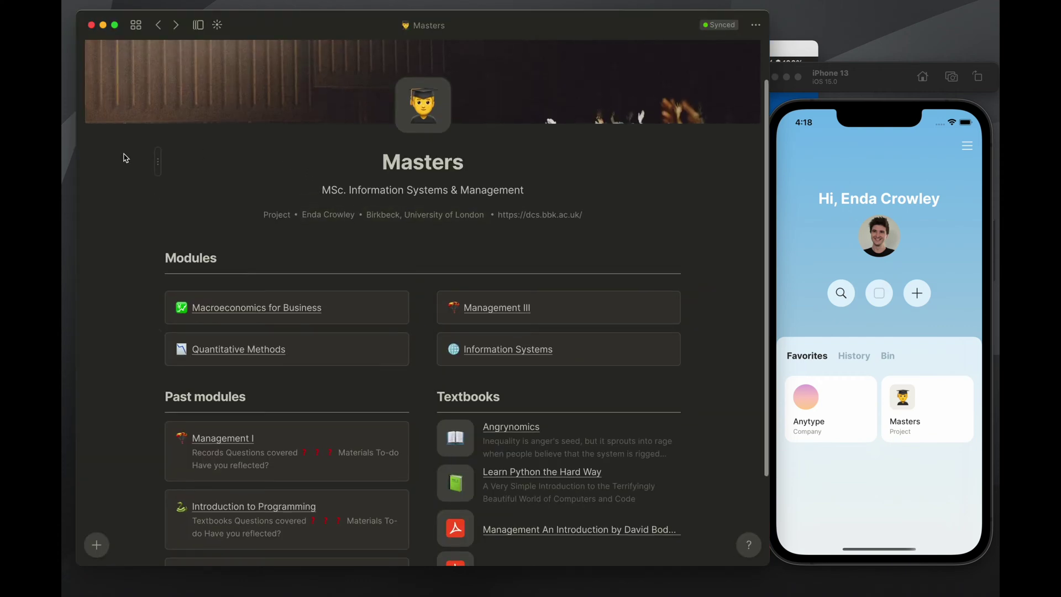
pyautogui.scroll(3, 379, 201)
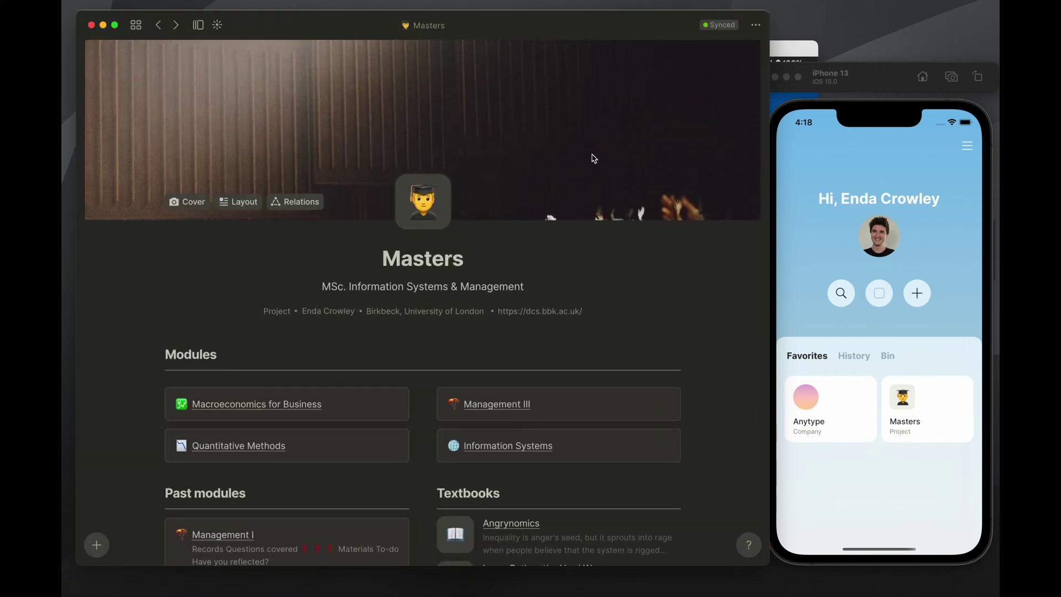
pyautogui.moveTo(769, 135); pyautogui.dragTo(893, 135)
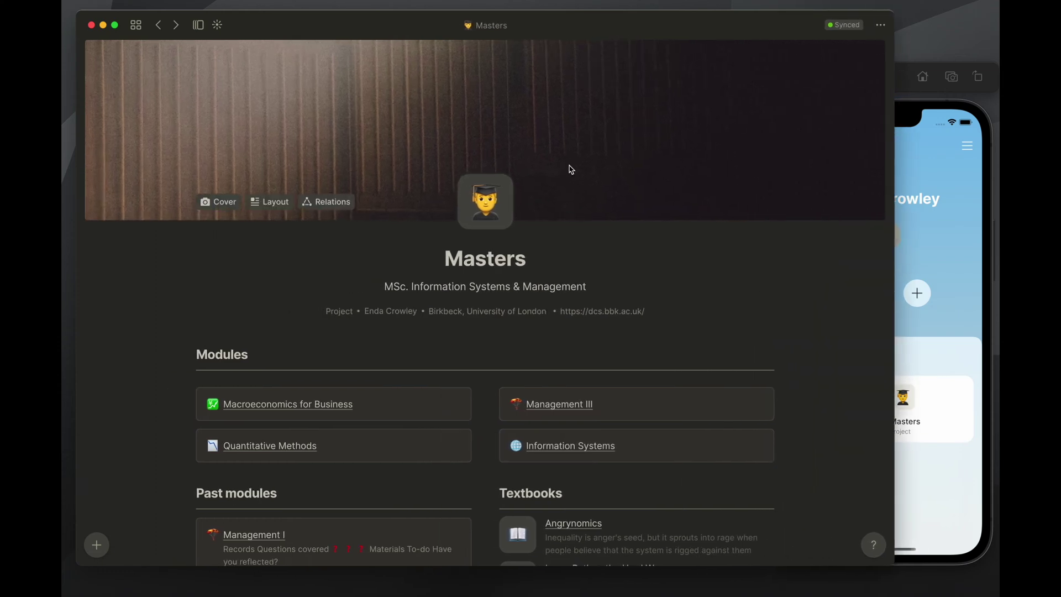
pyautogui.scroll(-3, 595, 210)
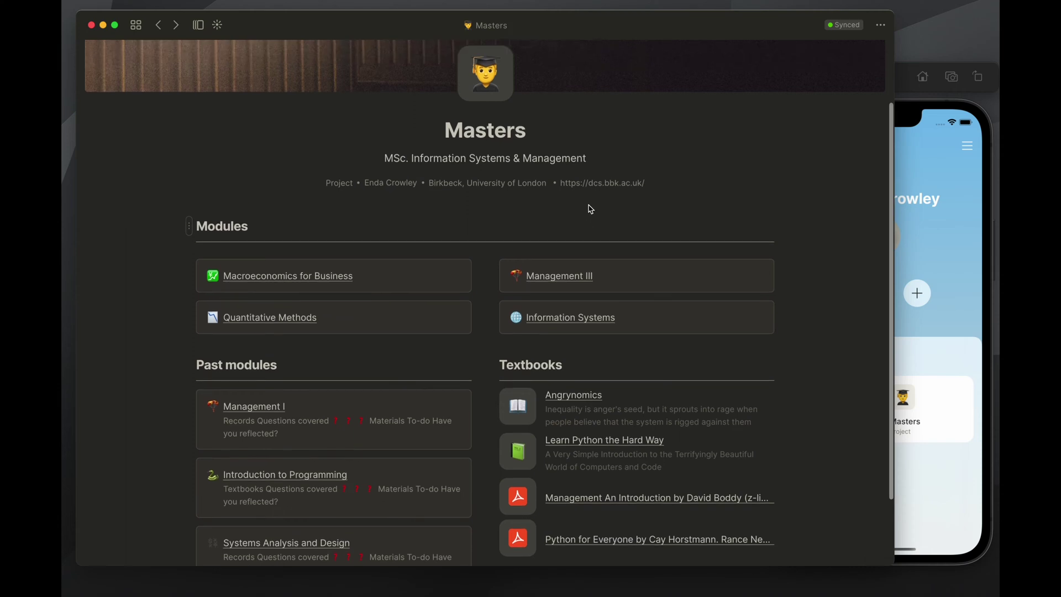
pyautogui.scroll(3, 590, 209)
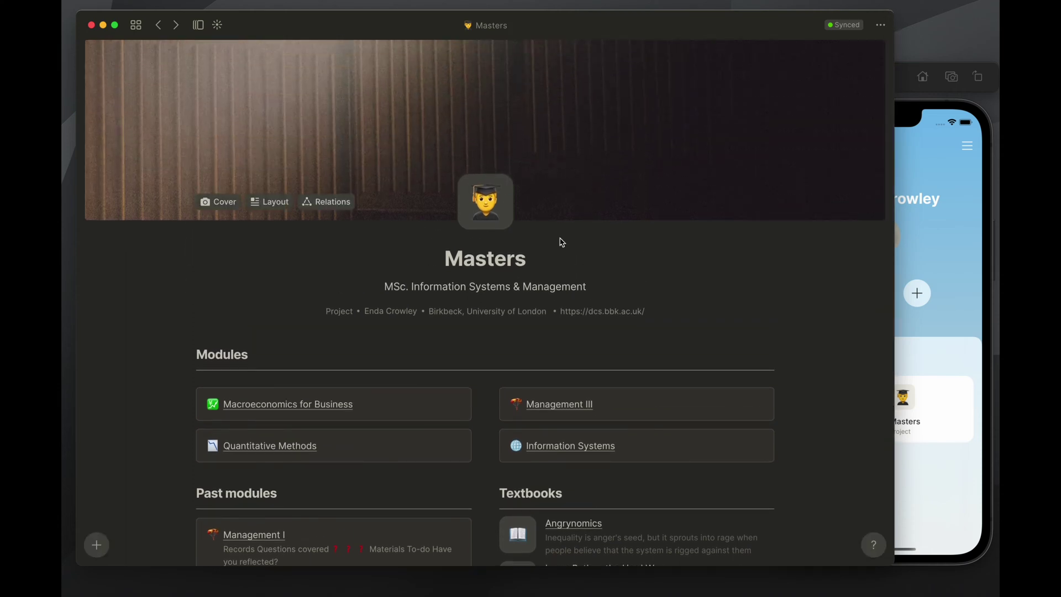
pyautogui.scroll(-5, 562, 242)
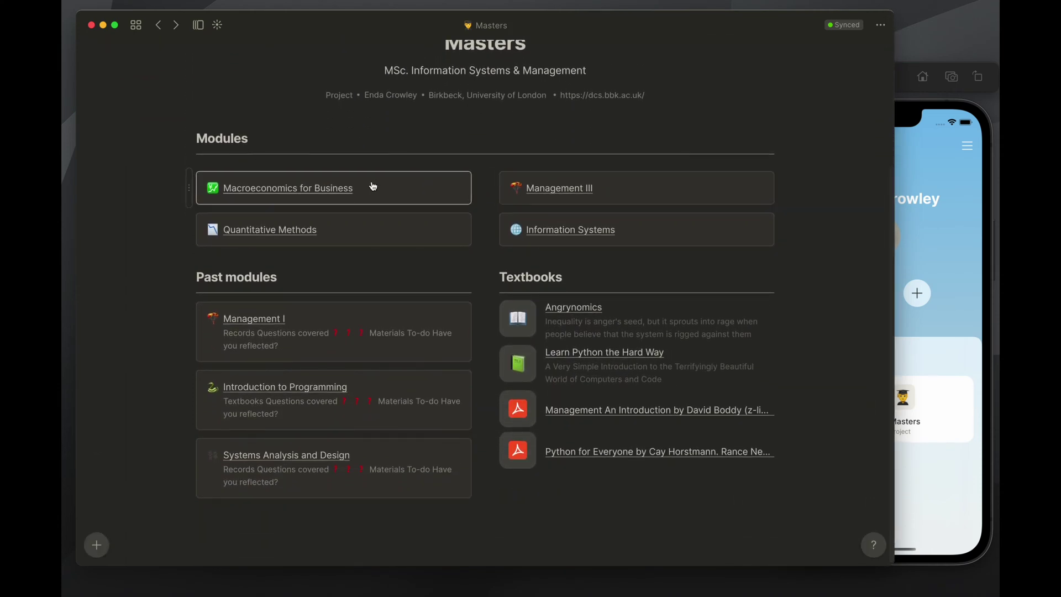
pyautogui.scroll(5, 526, 190)
pyautogui.scroll(-5, 492, 372)
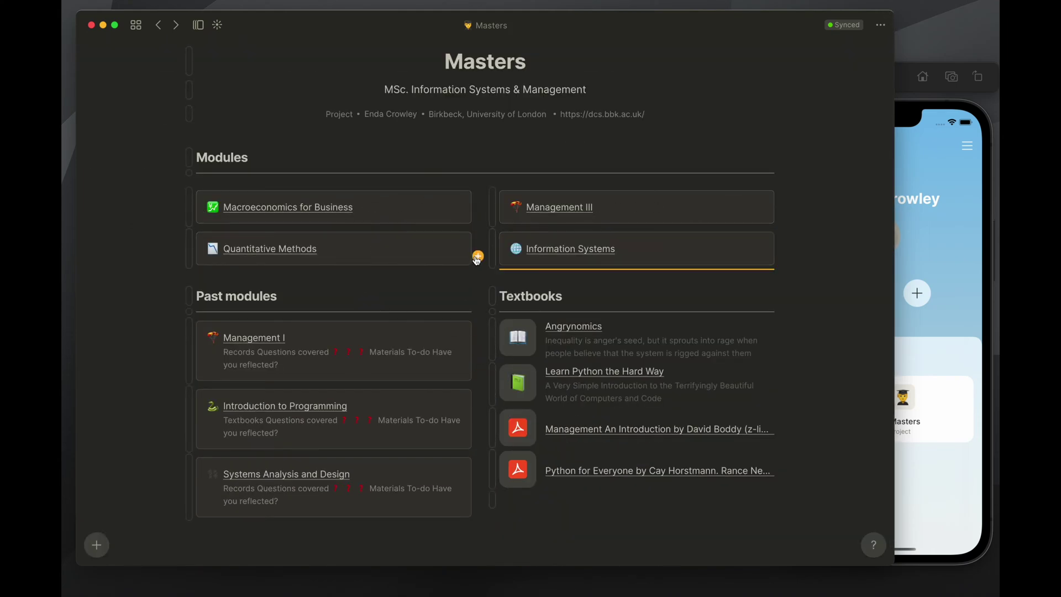
# Open the Angrynomics book and the Management textbook PDF, then return to the home dashboard
pyautogui.click(586, 329)
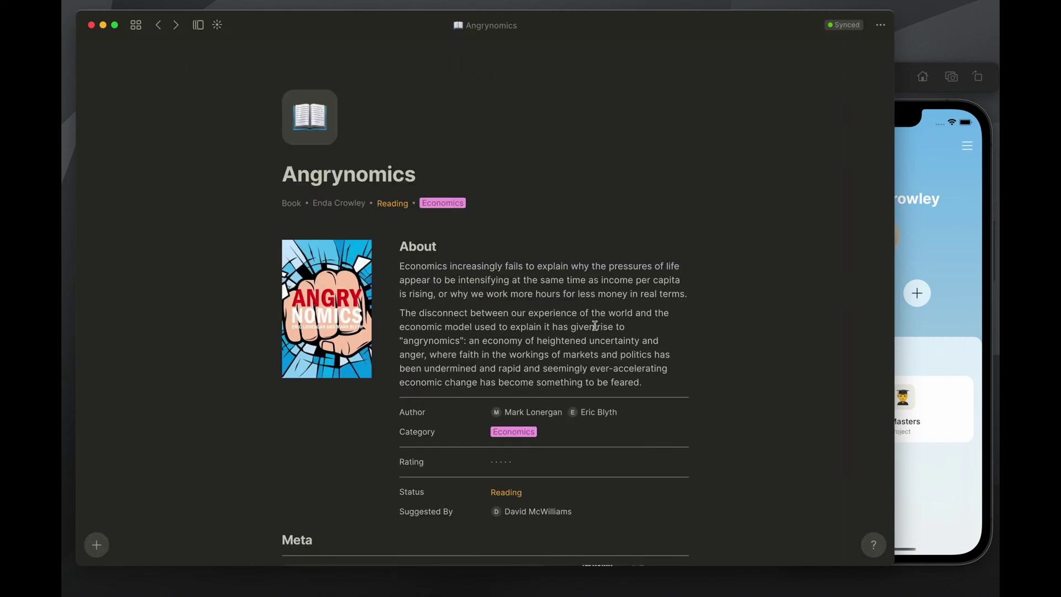
pyautogui.click(159, 25)
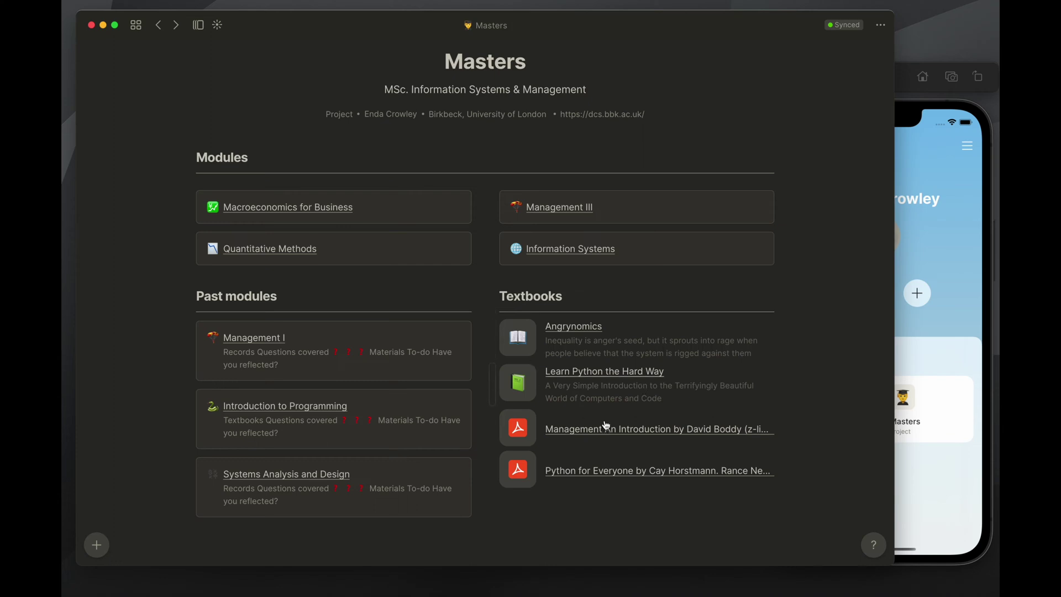
pyautogui.click(635, 436)
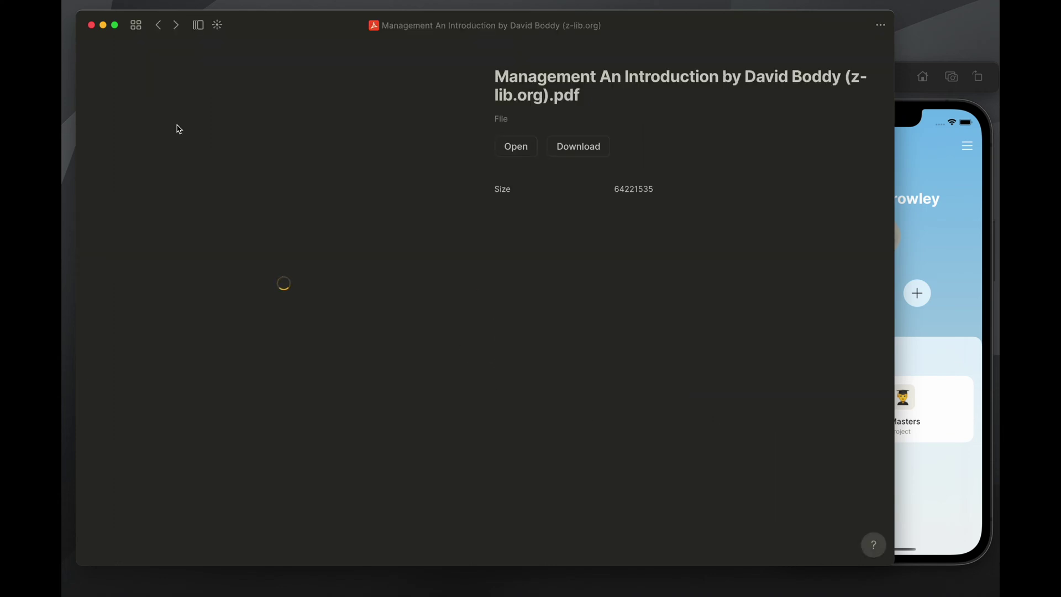
pyautogui.click(158, 30)
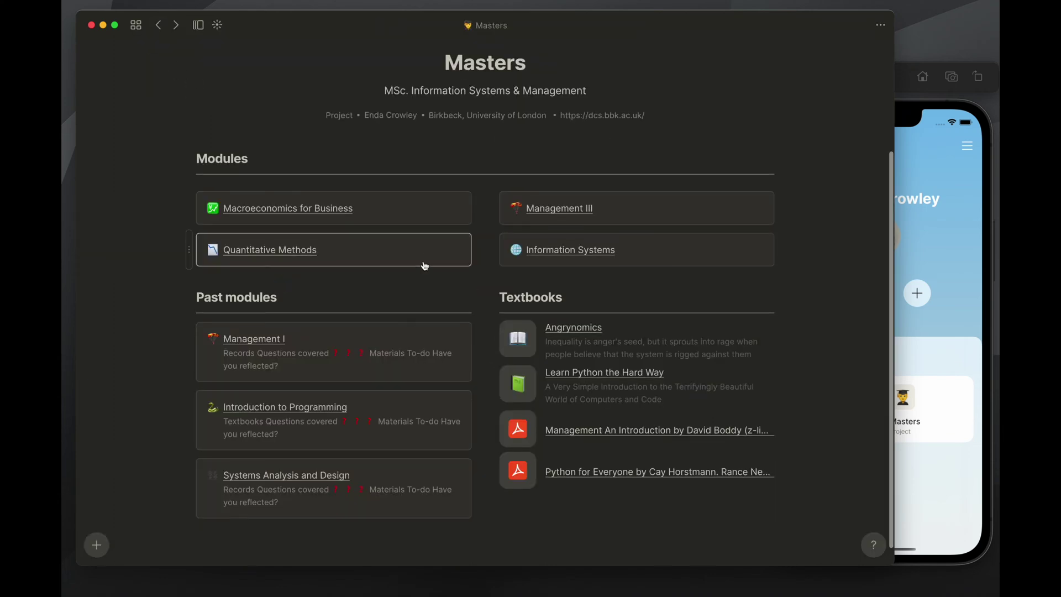
pyautogui.click(594, 434)
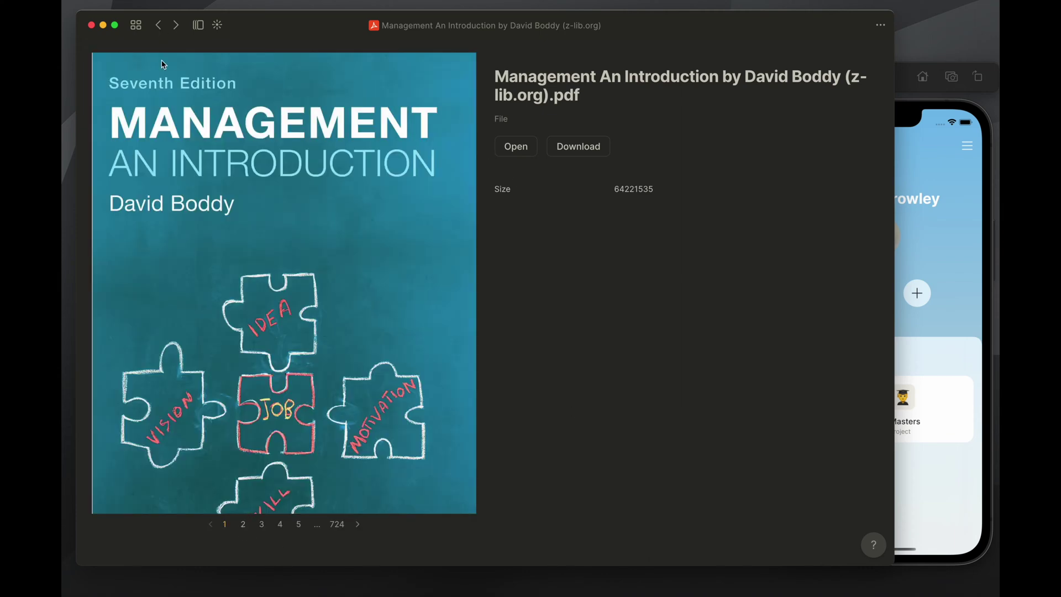
pyautogui.click(157, 25)
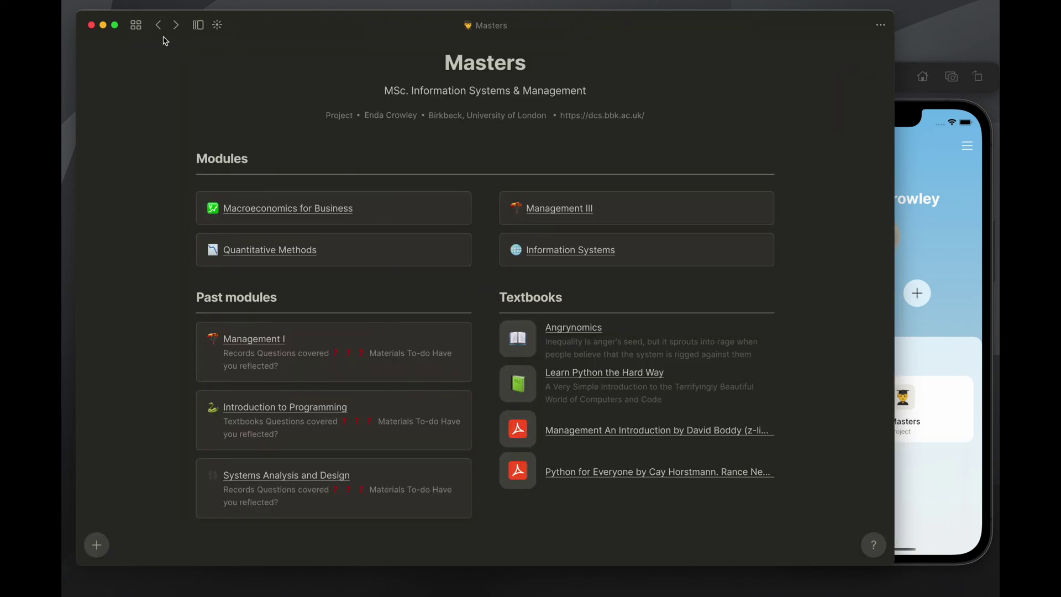
pyautogui.click(158, 28)
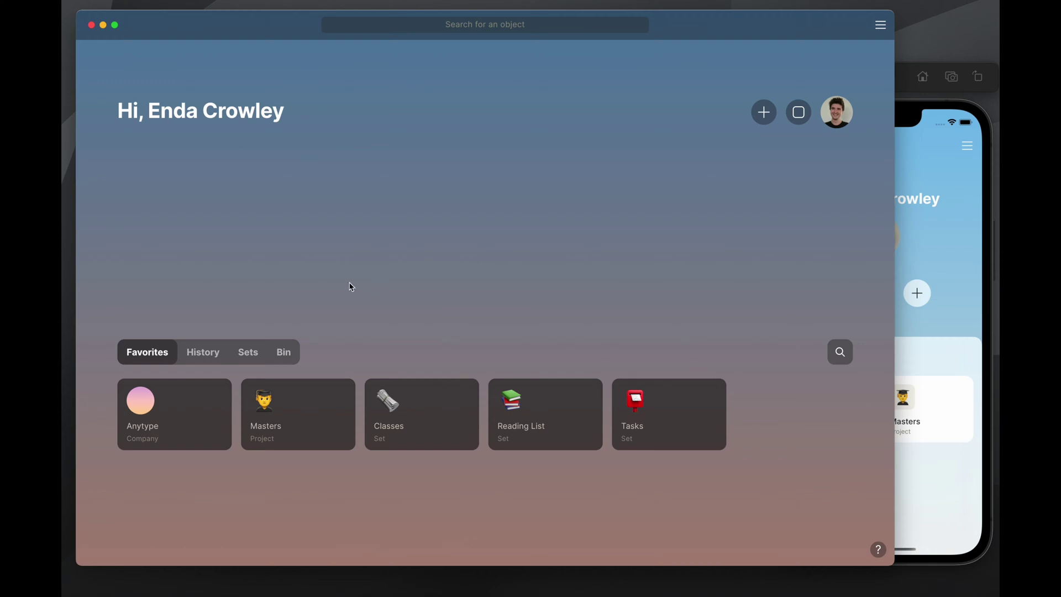
# Open the Classes set and inspect Information Systems' projects and Class type without changes
pyautogui.press('super+Tab')
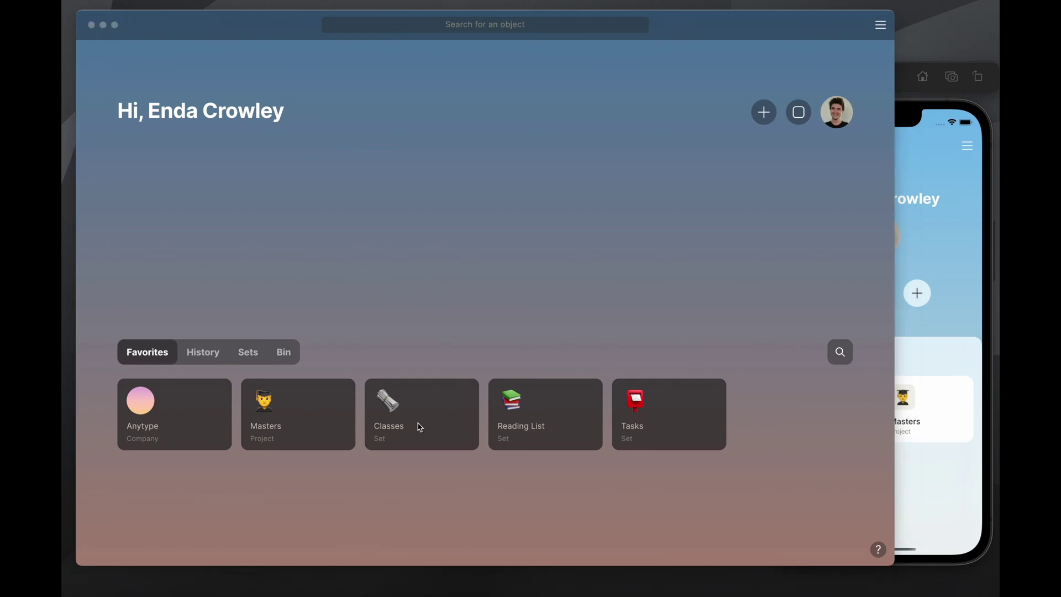
pyautogui.click(409, 402)
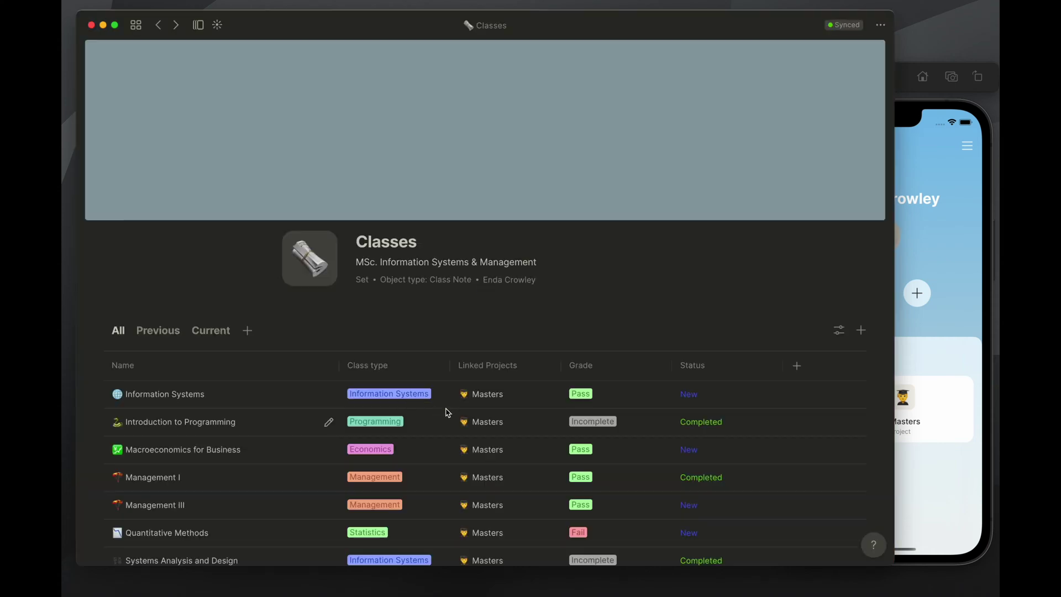
pyautogui.scroll(-3, 411, 331)
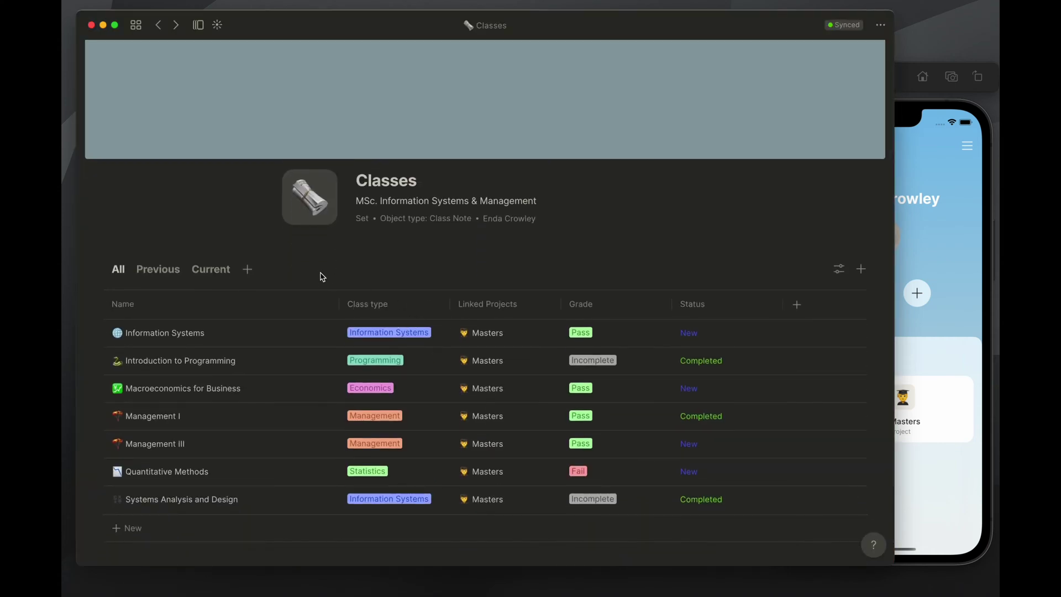
pyautogui.scroll(-1, 348, 279)
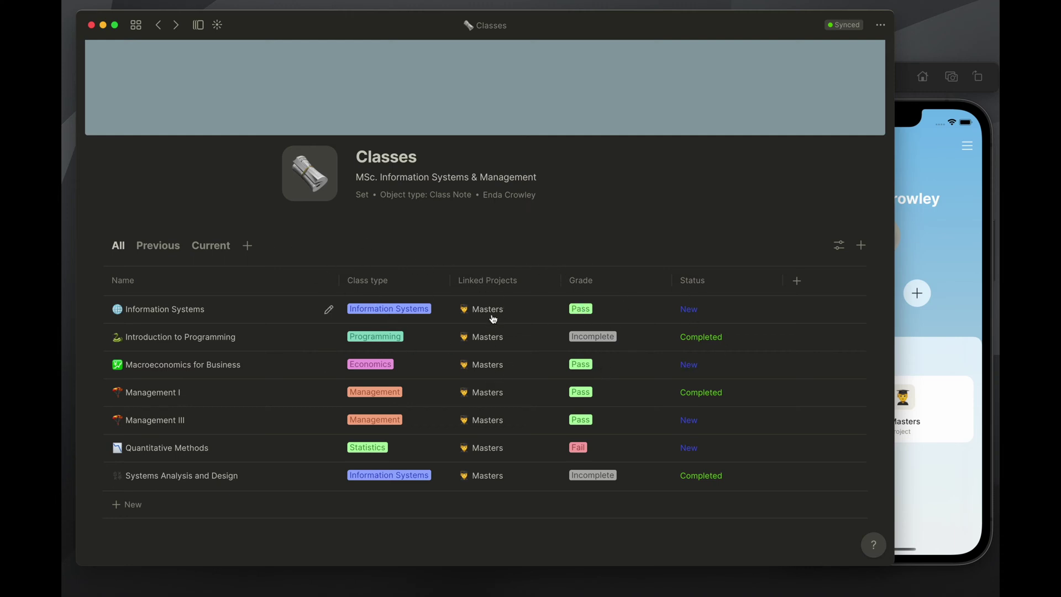
pyautogui.click(467, 311)
pyautogui.click(515, 352)
pyautogui.click(415, 308)
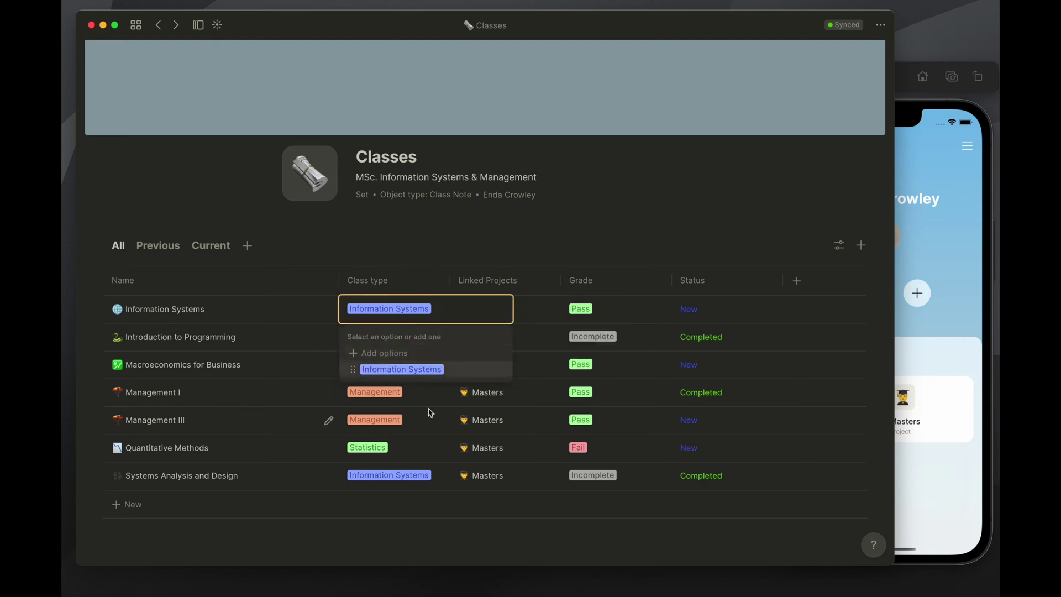
pyautogui.click(434, 260)
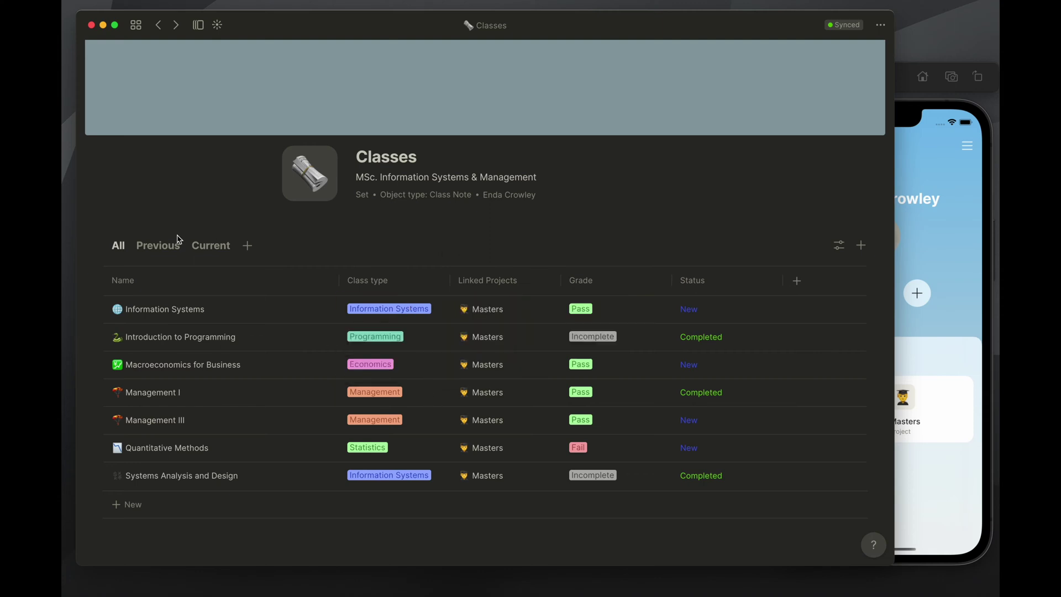
# Add a new Untitled entry to Classes and return to the home dashboard
pyautogui.click(127, 505)
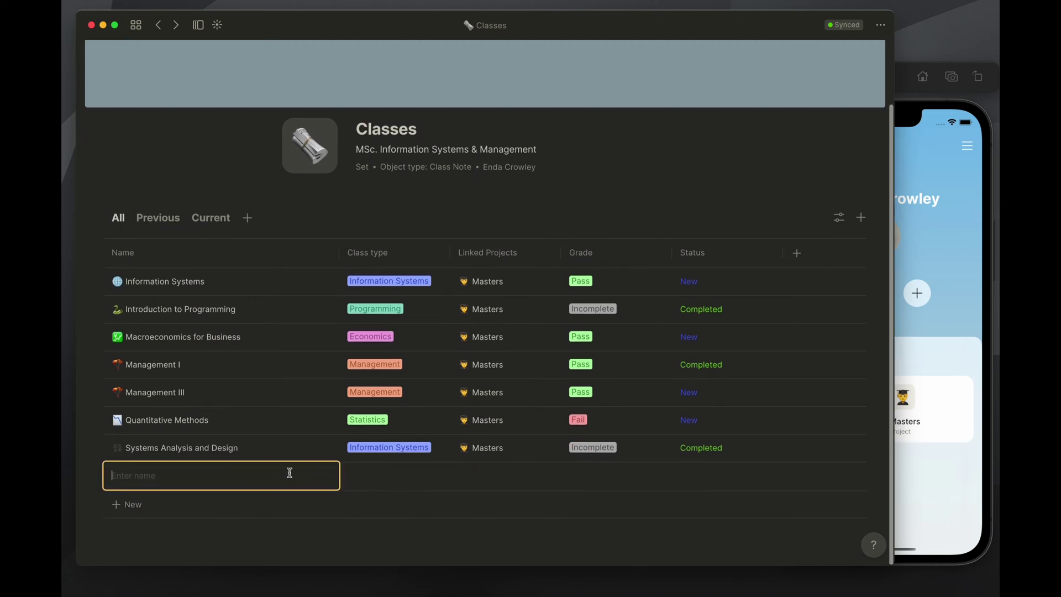
pyautogui.press('Escape')
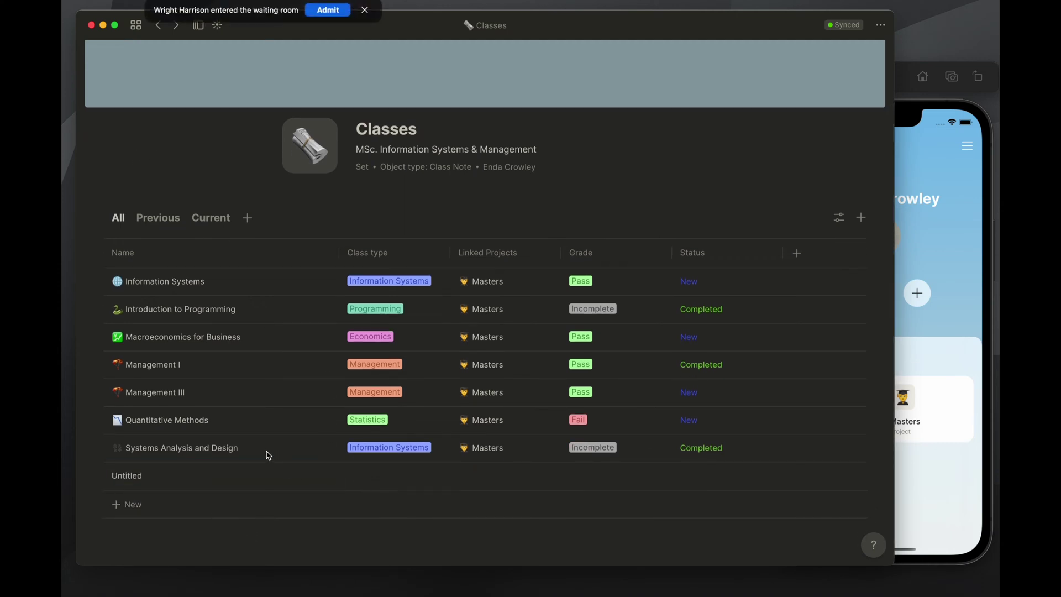
pyautogui.click(328, 15)
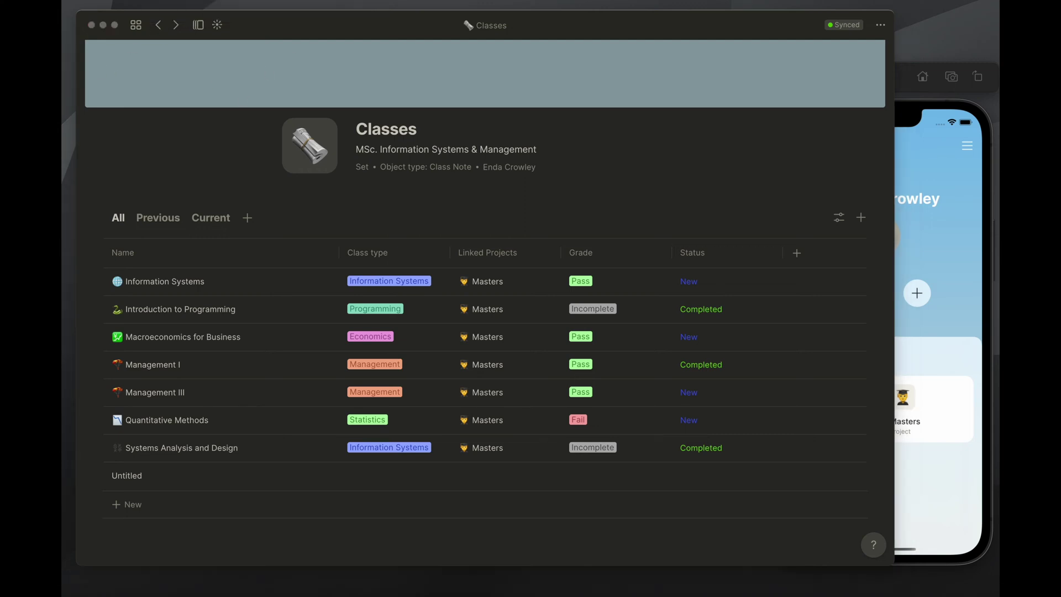
pyautogui.click(156, 29)
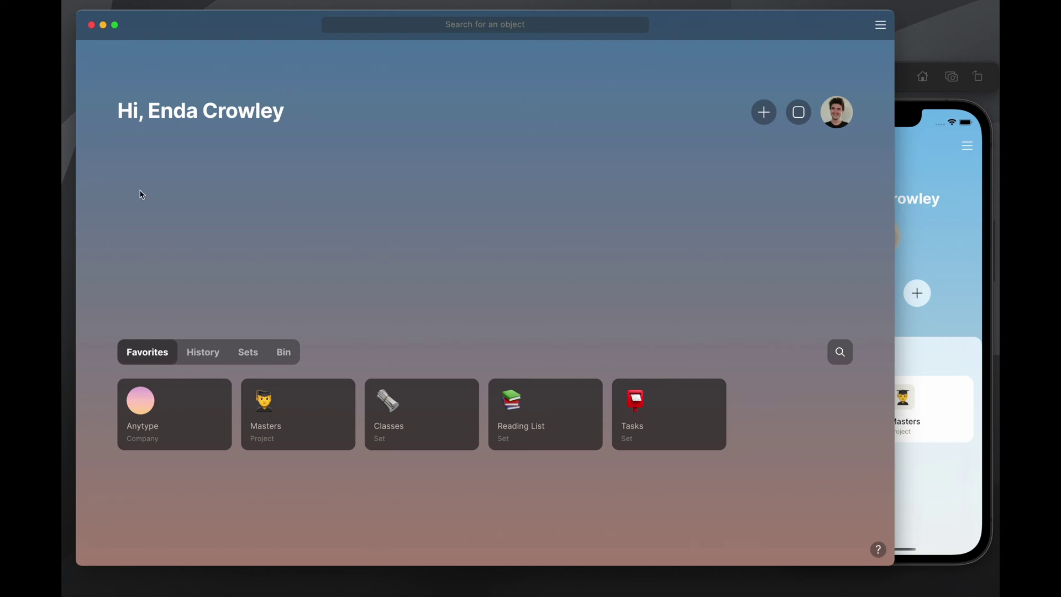
# Open the Reading List set and scroll through its books
pyautogui.click(330, 11)
pyautogui.click(542, 426)
pyautogui.scroll(-5, 571, 262)
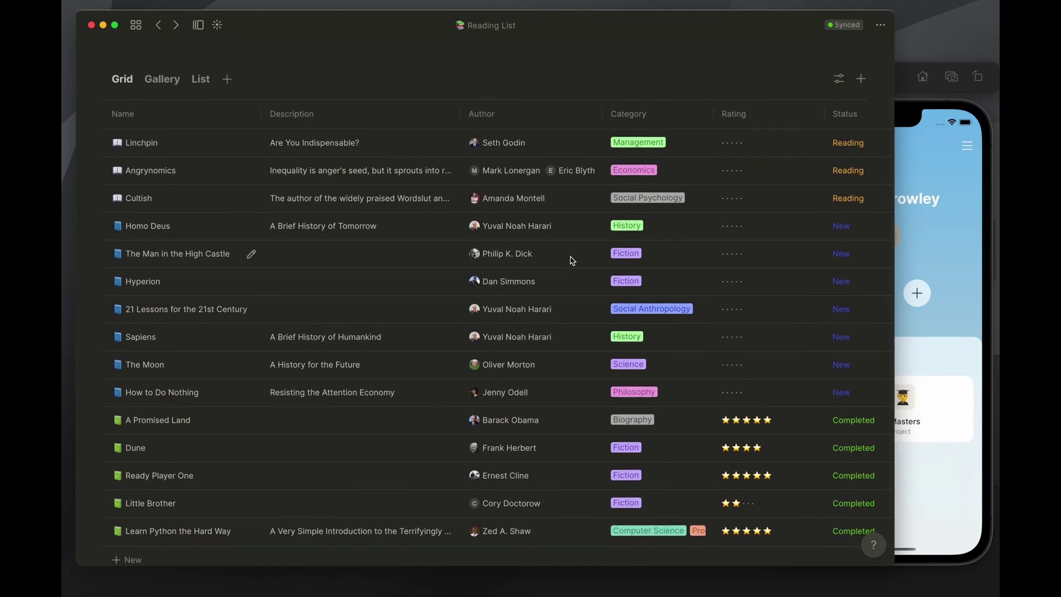
pyautogui.scroll(3, 572, 261)
pyautogui.scroll(-5, 442, 232)
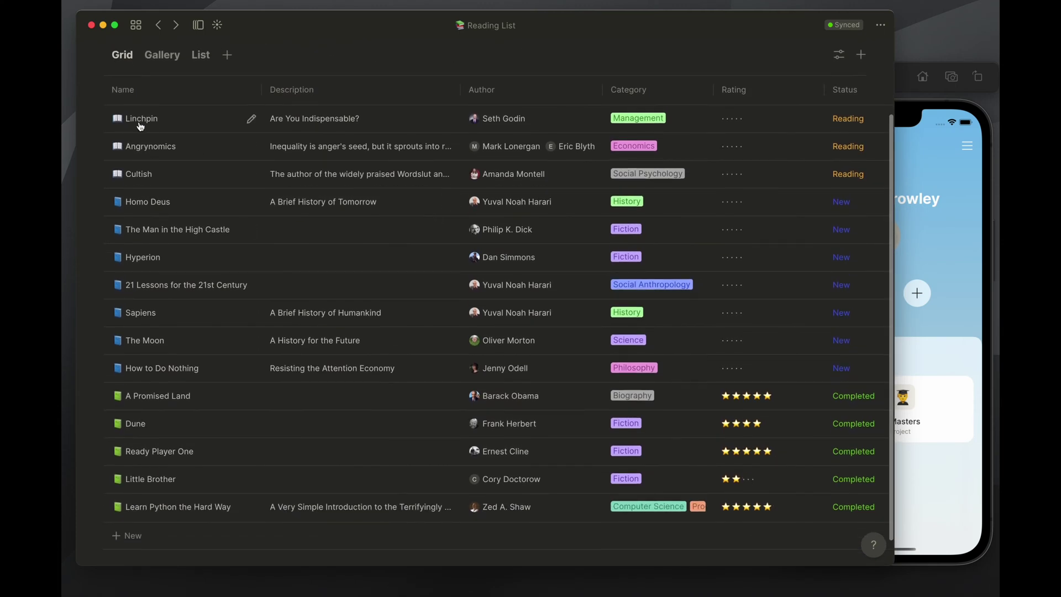
pyautogui.scroll(3, 140, 126)
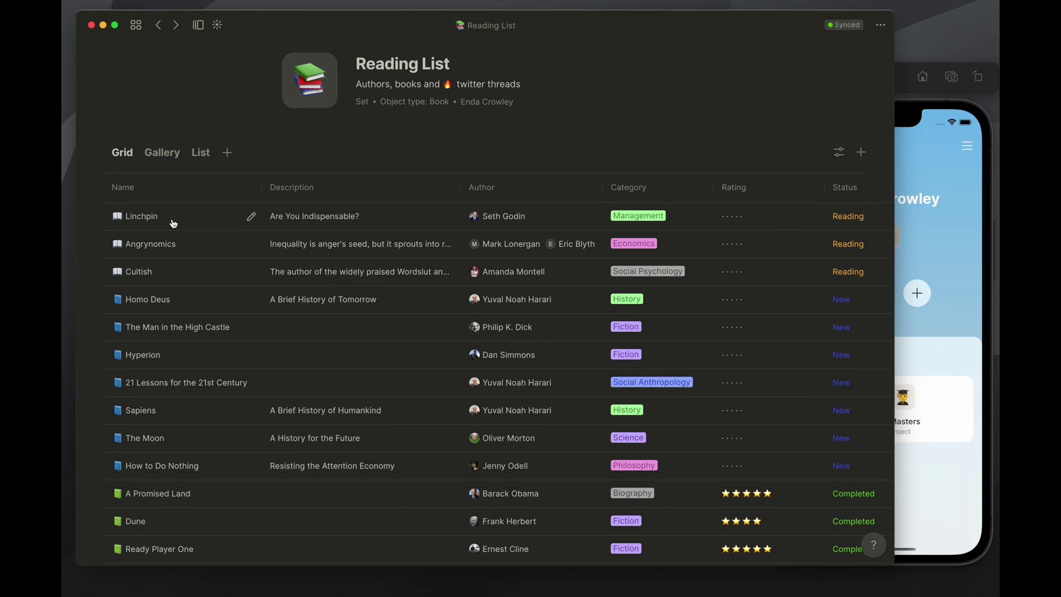
pyautogui.scroll(-3, 194, 339)
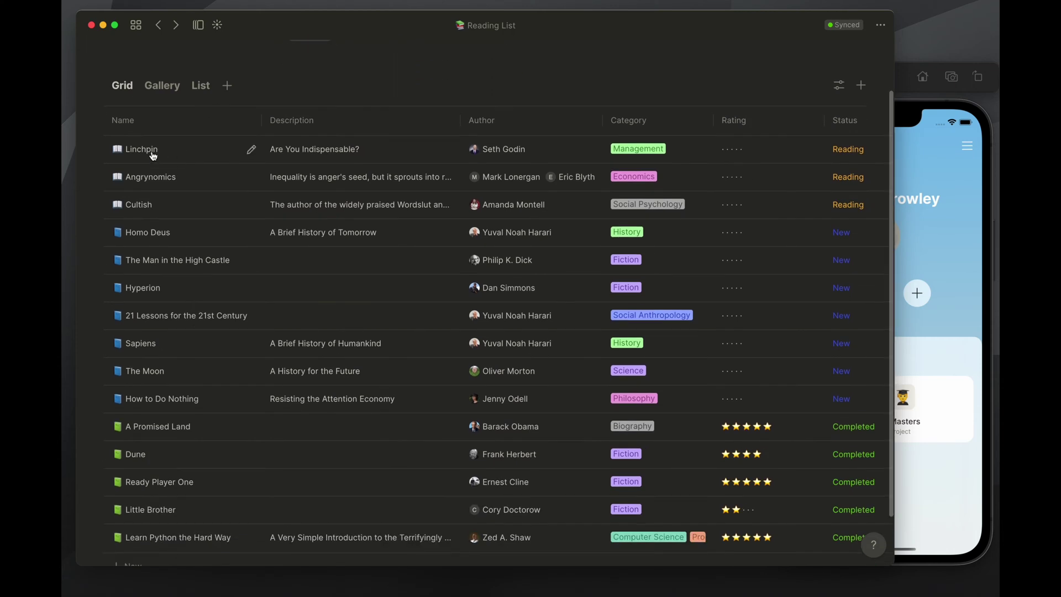
pyautogui.scroll(-3, 187, 181)
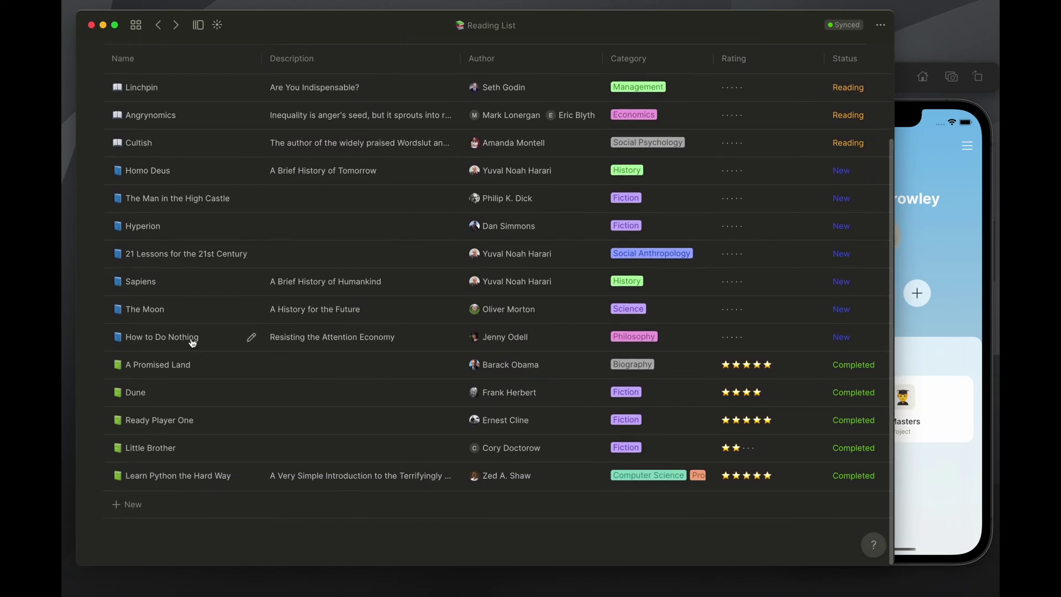
pyautogui.scroll(3, 170, 293)
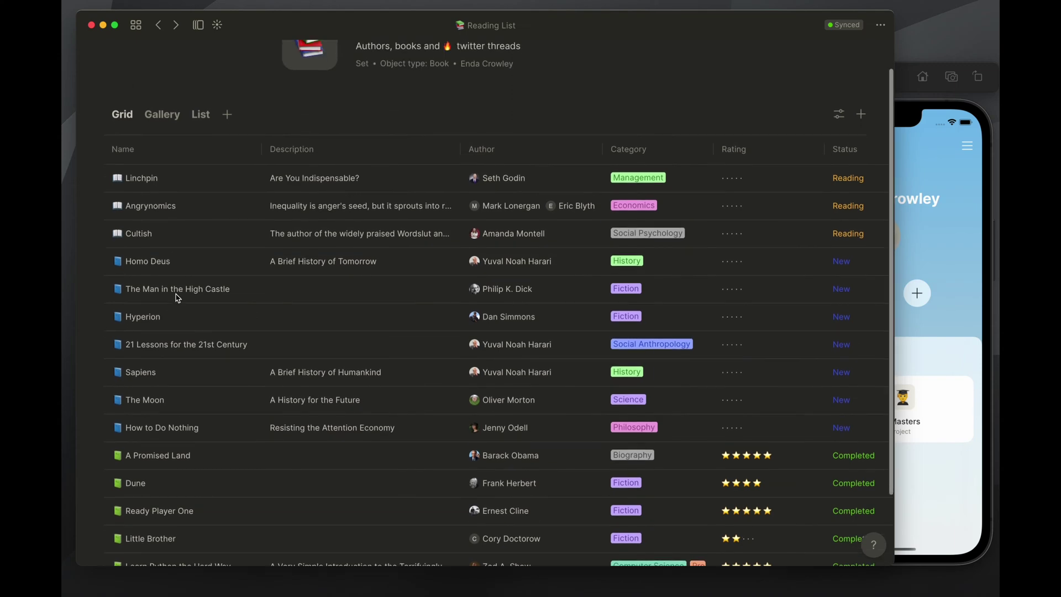
# Preview the Linchpin book, then scroll right to the Suggested By column
pyautogui.click(149, 187)
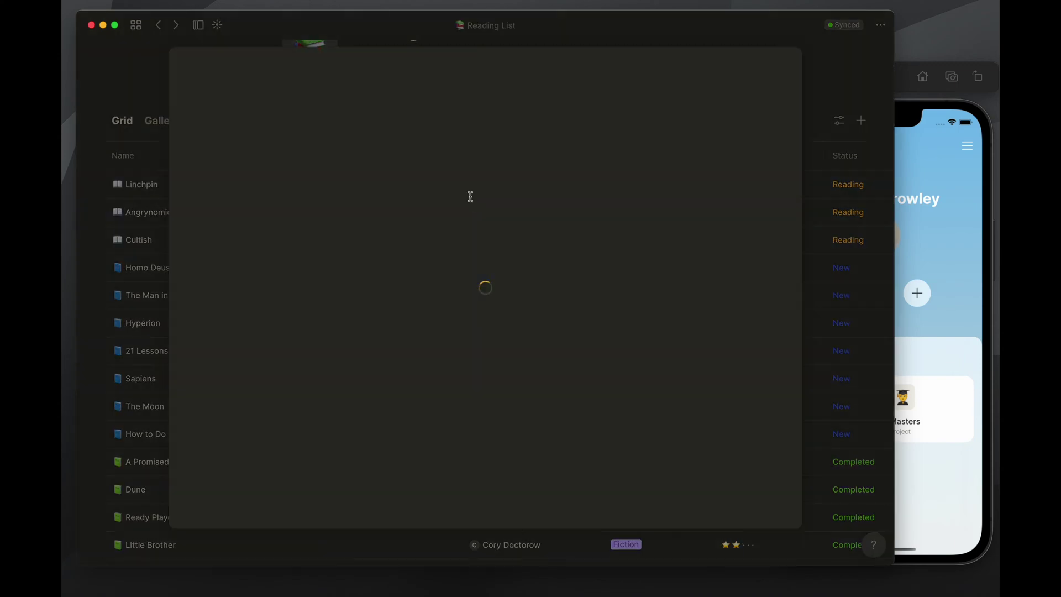
pyautogui.click(140, 66)
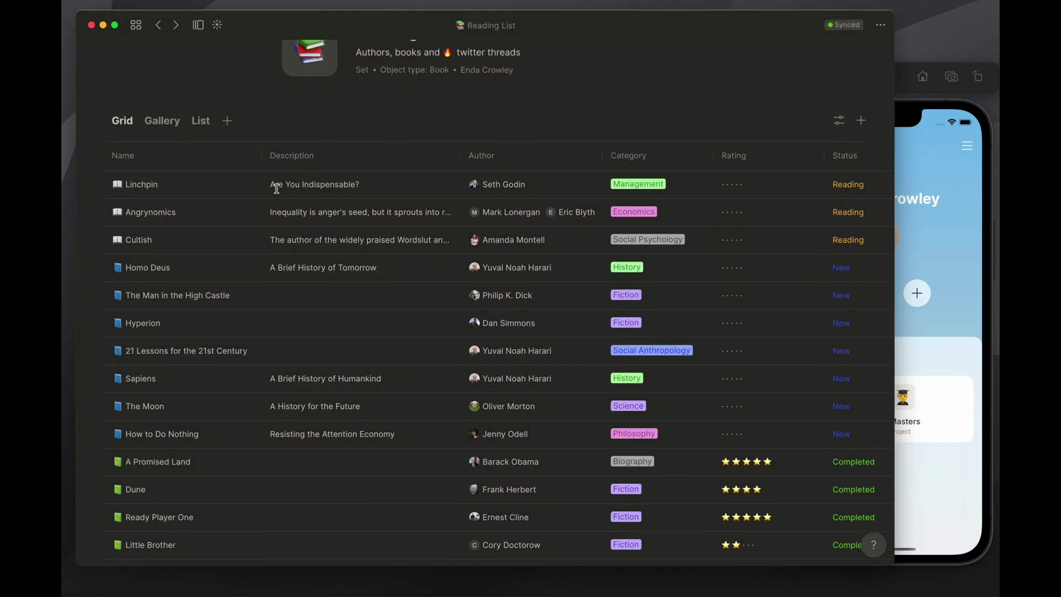
pyautogui.scroll(-3, 279, 196)
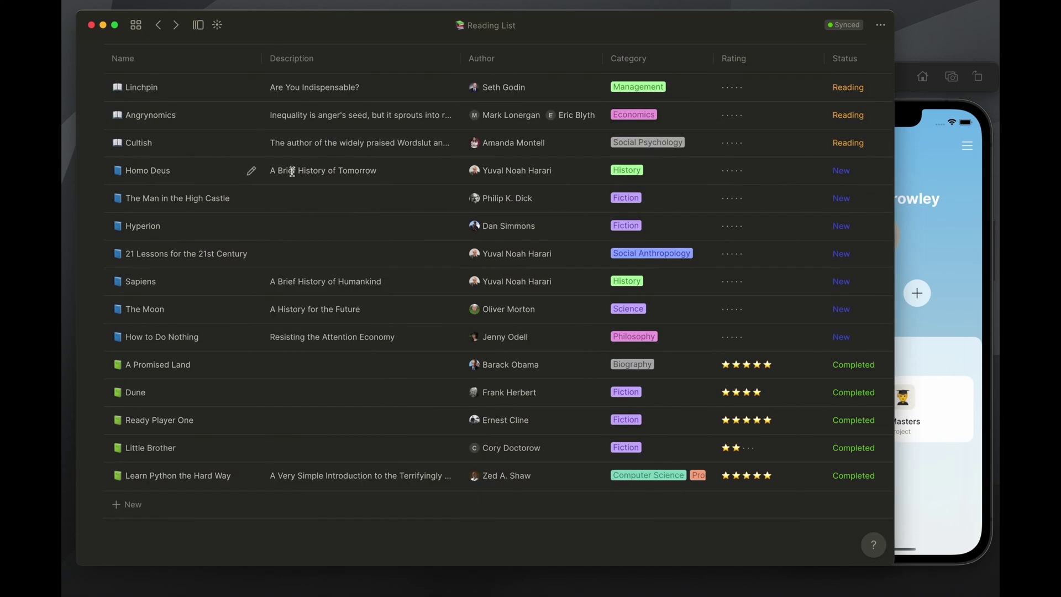
pyautogui.scroll(2, 209, 207)
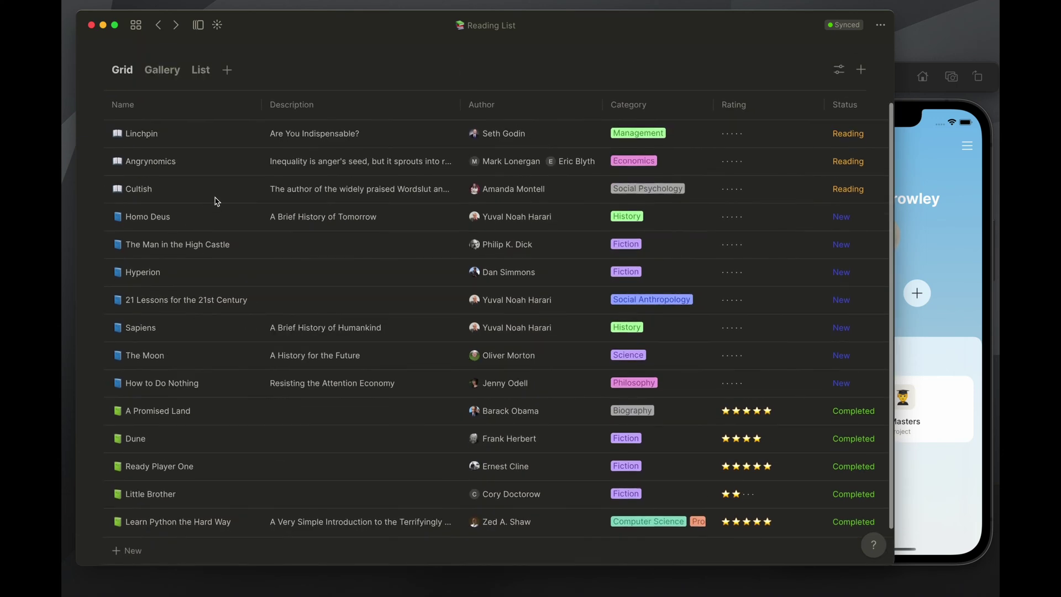
pyautogui.scroll(2, 360, 135)
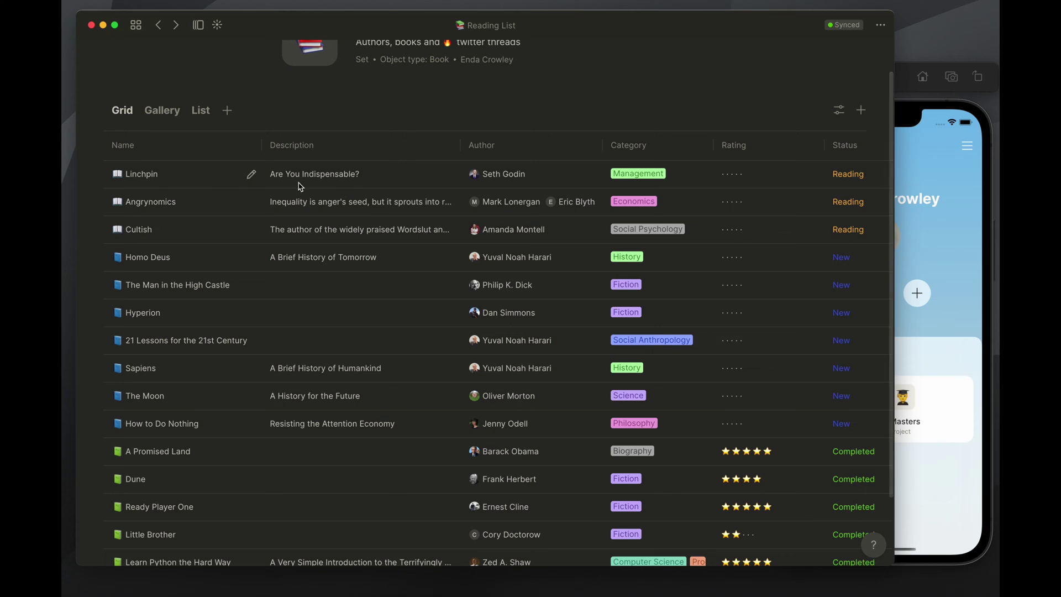
pyautogui.scroll(2, 419, 215)
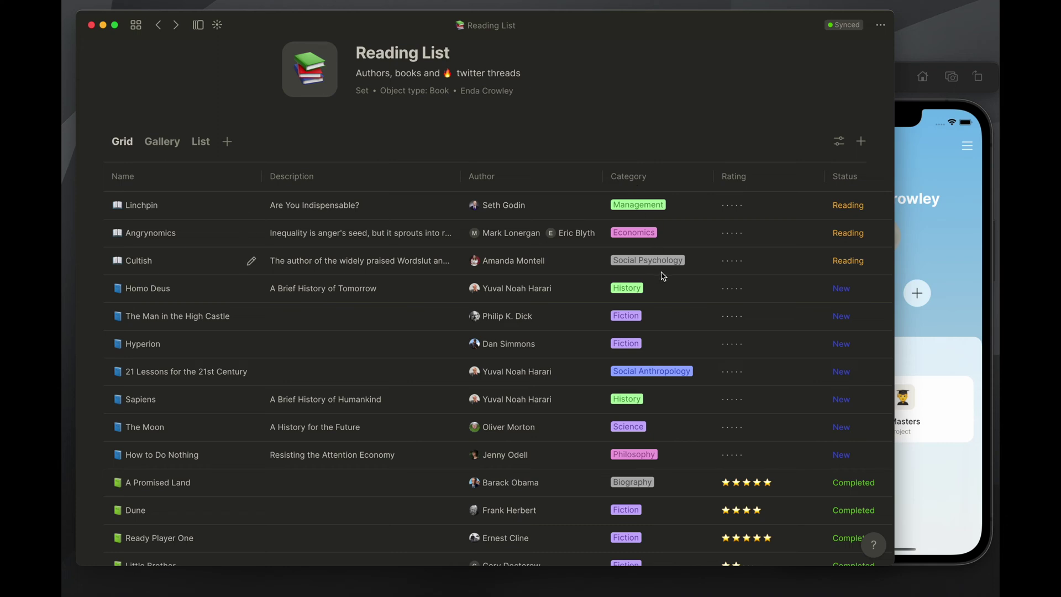
pyautogui.scroll(-4, 741, 249)
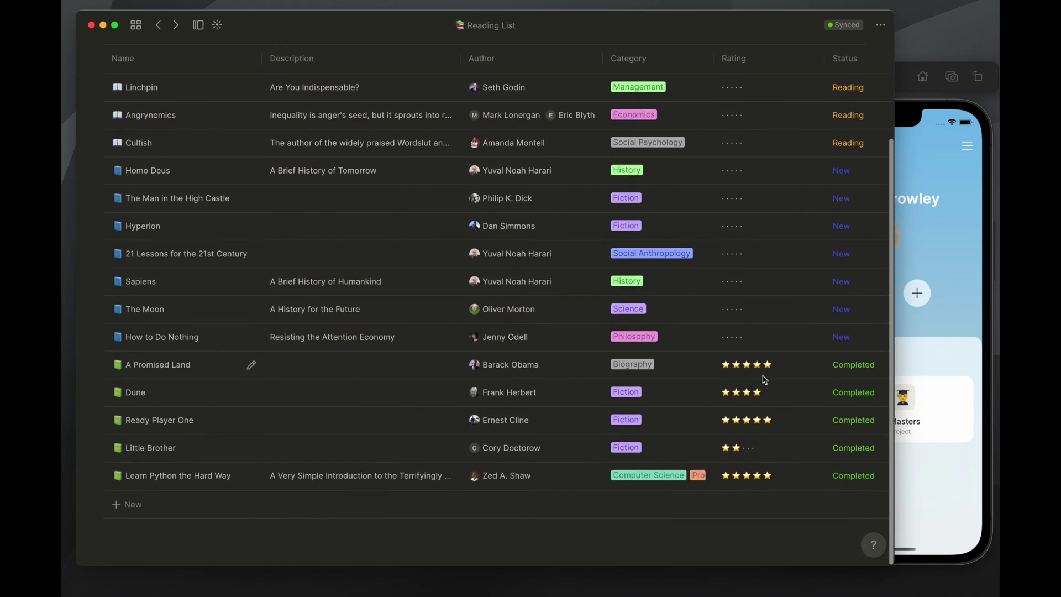
pyautogui.scroll(2, 760, 390)
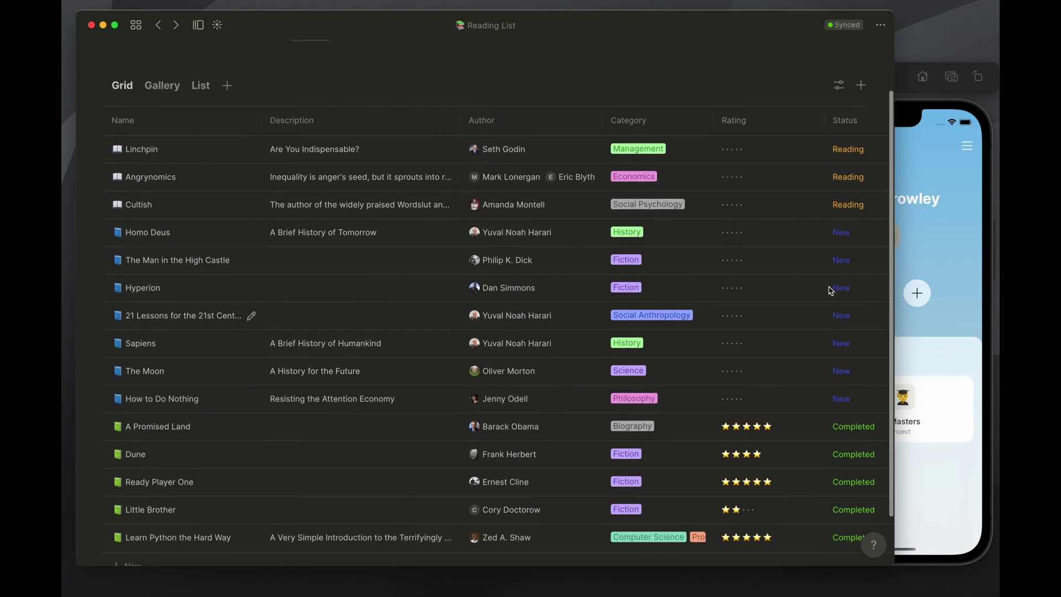
pyautogui.hscroll(2, 834, 298)
pyautogui.hscroll(6, 827, 207)
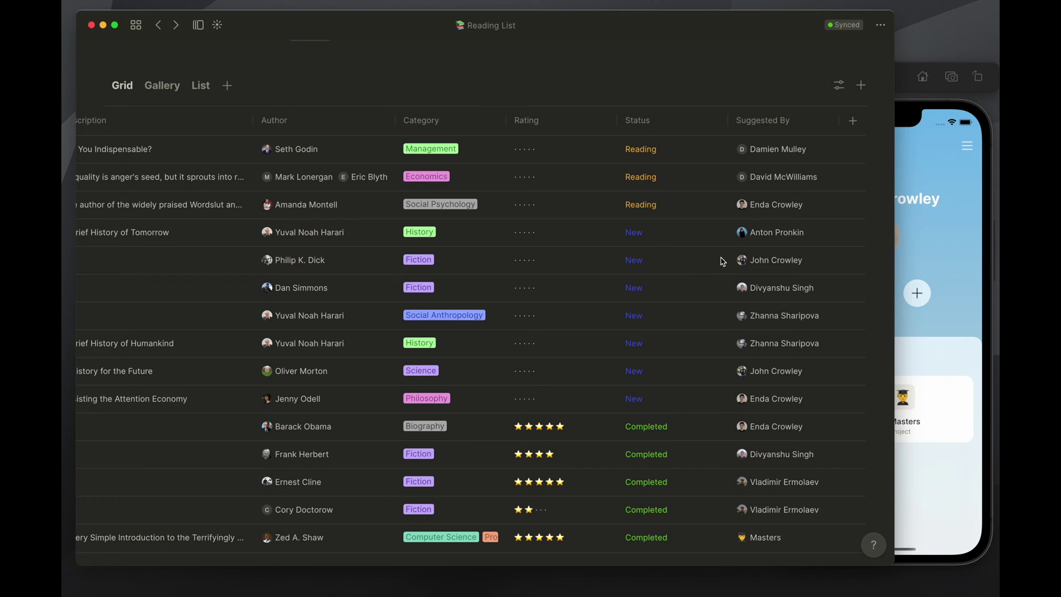
pyautogui.click(286, 153)
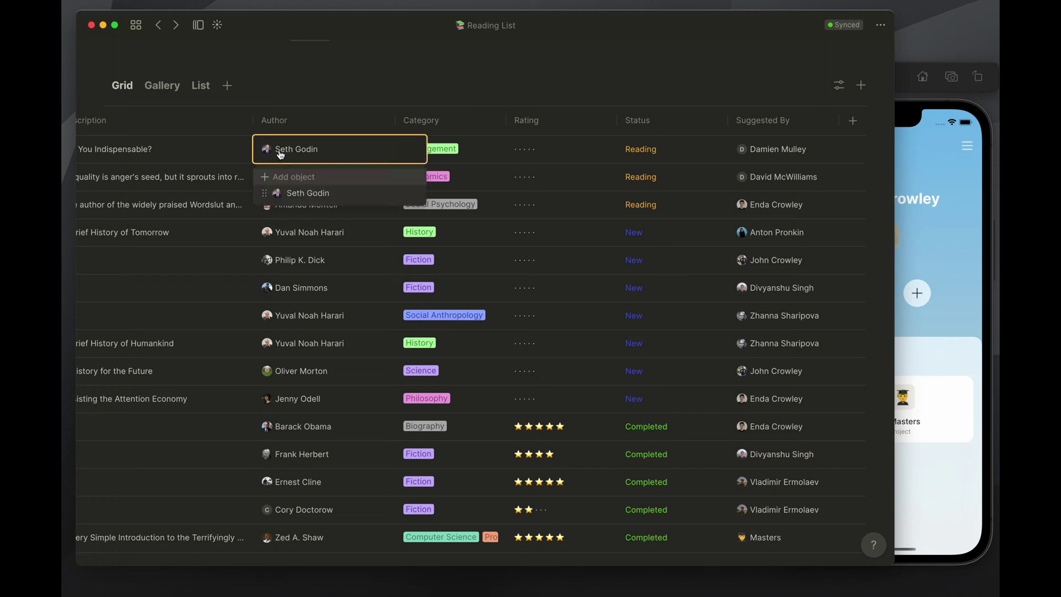
pyautogui.click(271, 94)
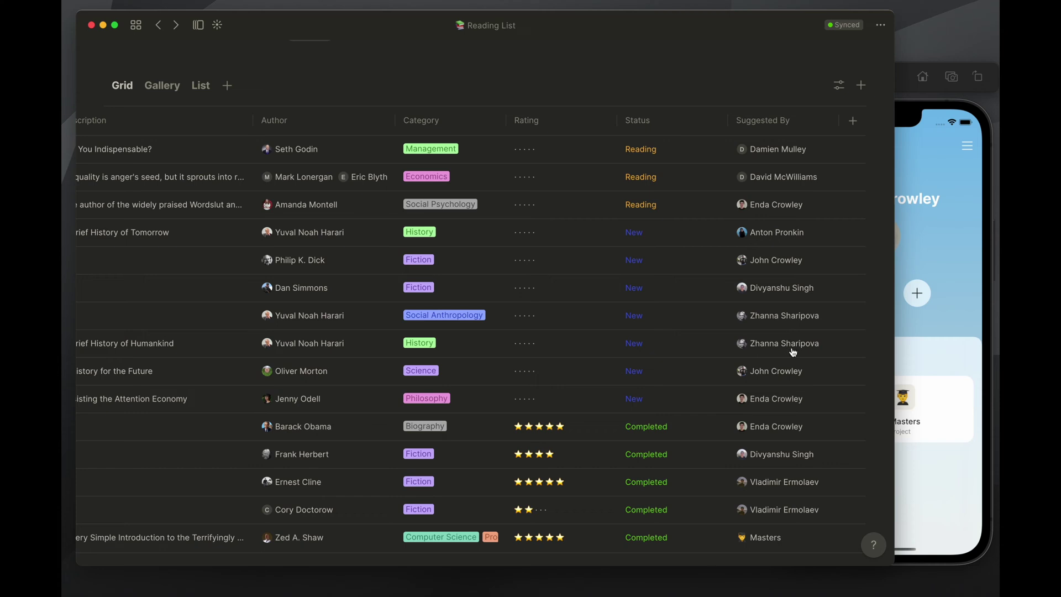
pyautogui.scroll(-2, 798, 466)
pyautogui.scroll(2, 797, 467)
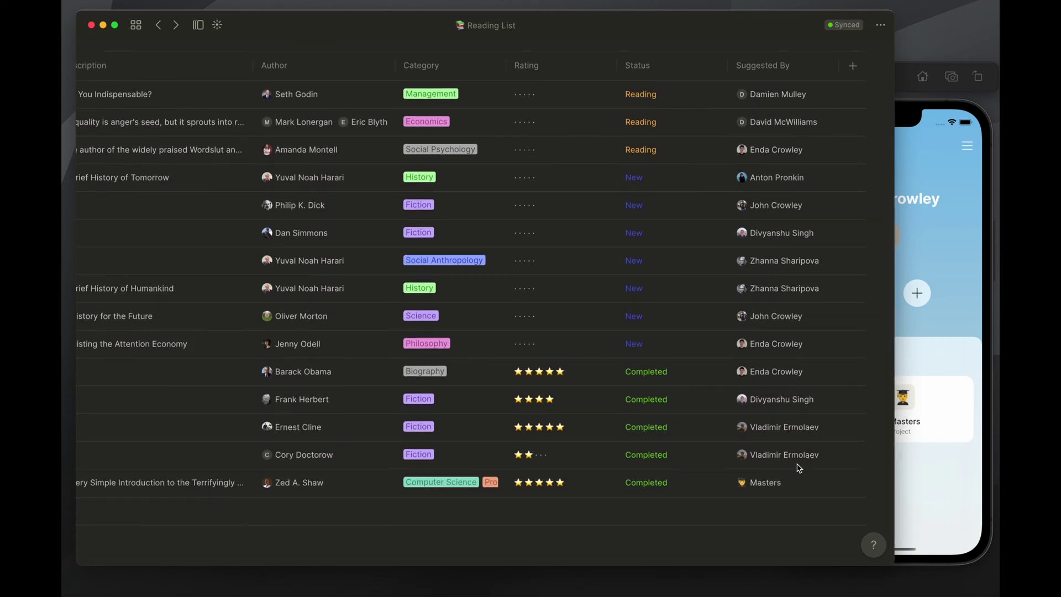
pyautogui.hscroll(-7, 700, 227)
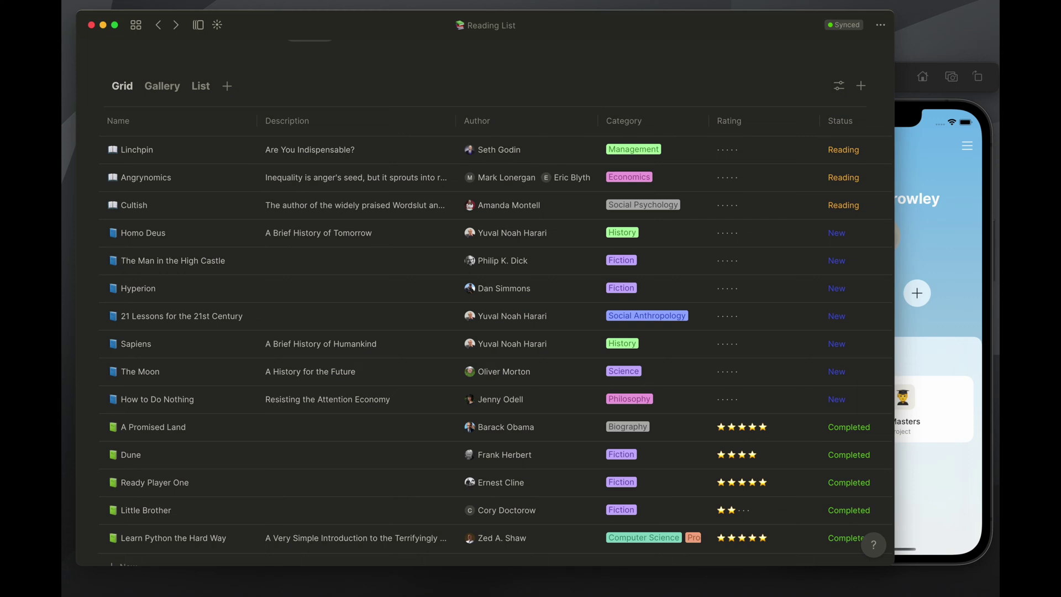
pyautogui.scroll(3, 279, 185)
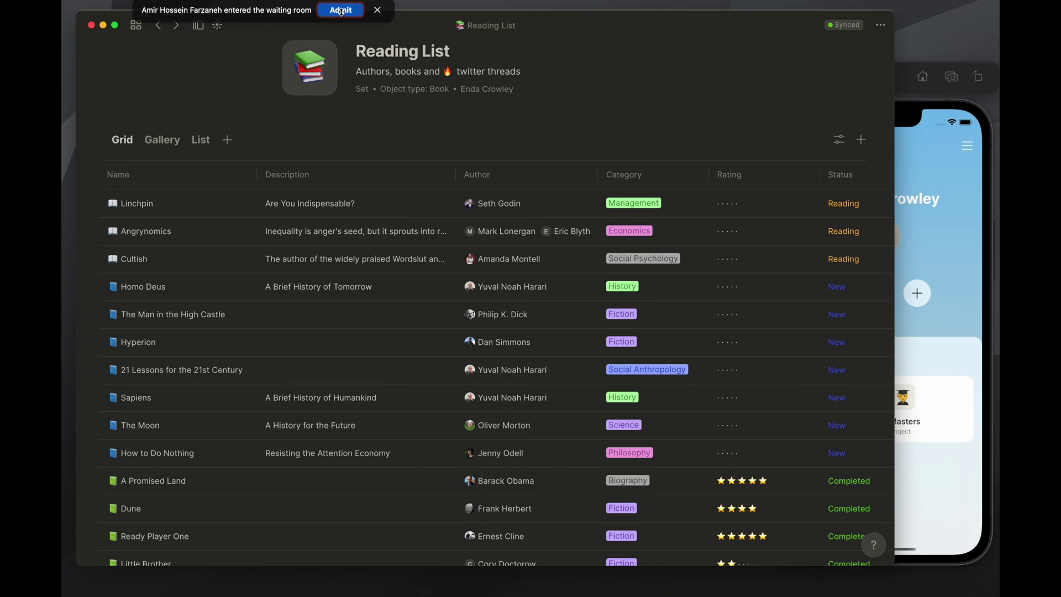
# Open Angrynomics as a full page and delete its book-buying to-do block
pyautogui.click(340, 11)
pyautogui.click(231, 240)
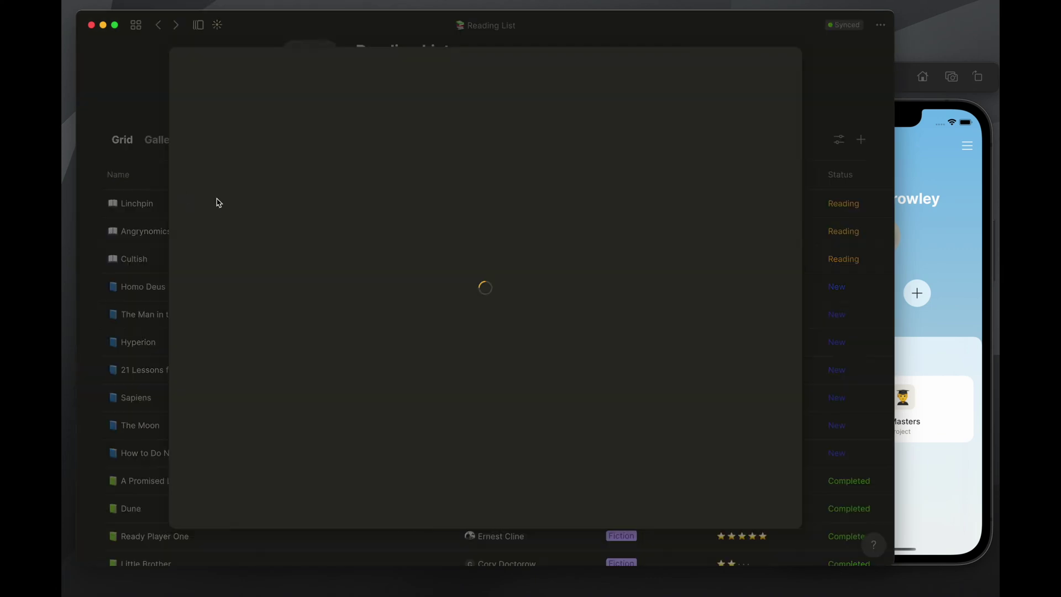
pyautogui.scroll(-2, 379, 296)
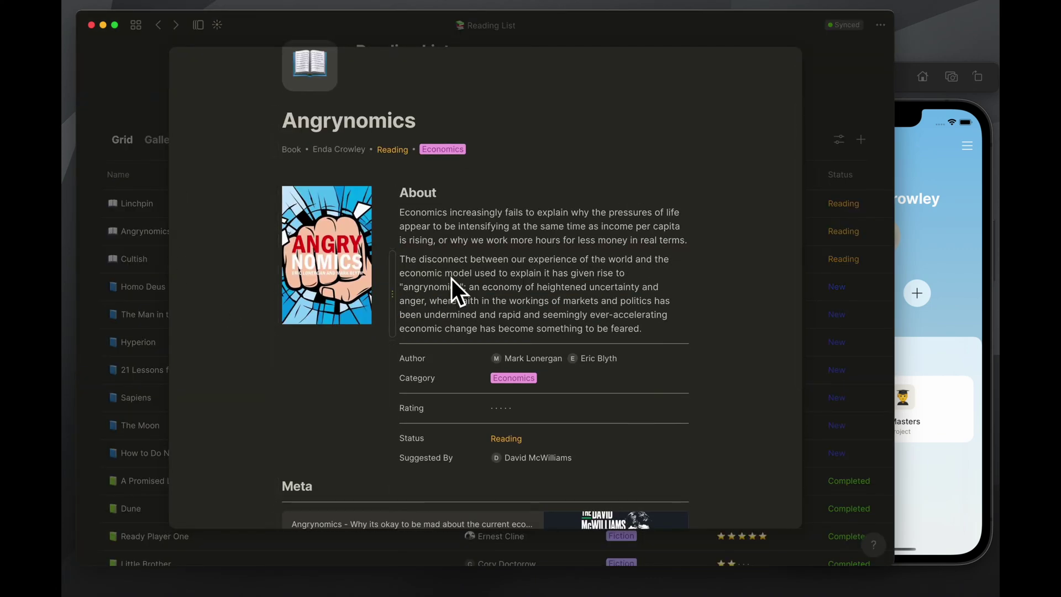
pyautogui.scroll(4, 486, 207)
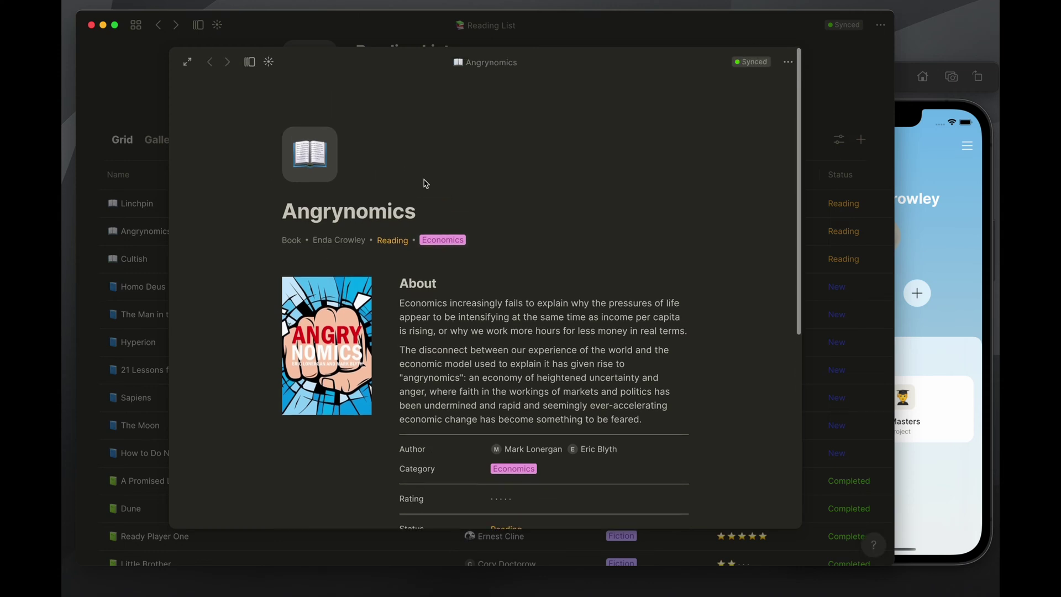
pyautogui.click(187, 62)
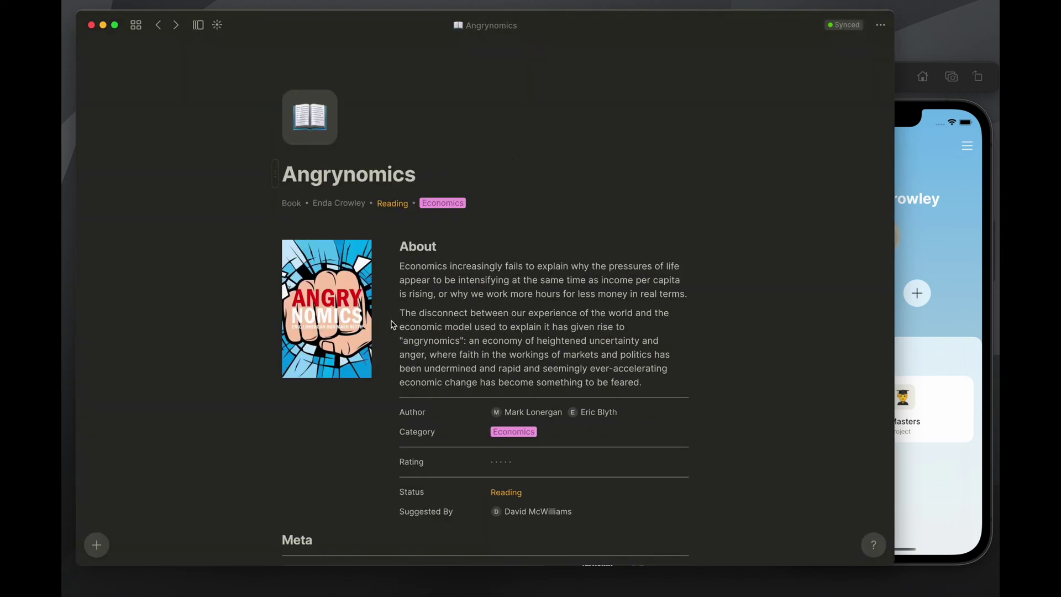
pyautogui.scroll(-4, 458, 274)
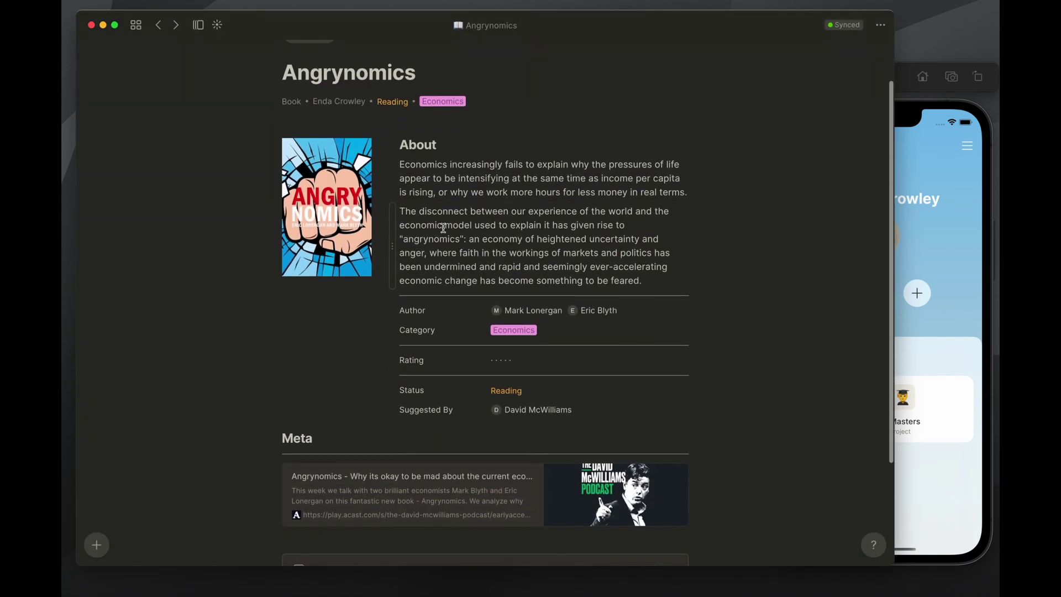
pyautogui.scroll(-3, 445, 346)
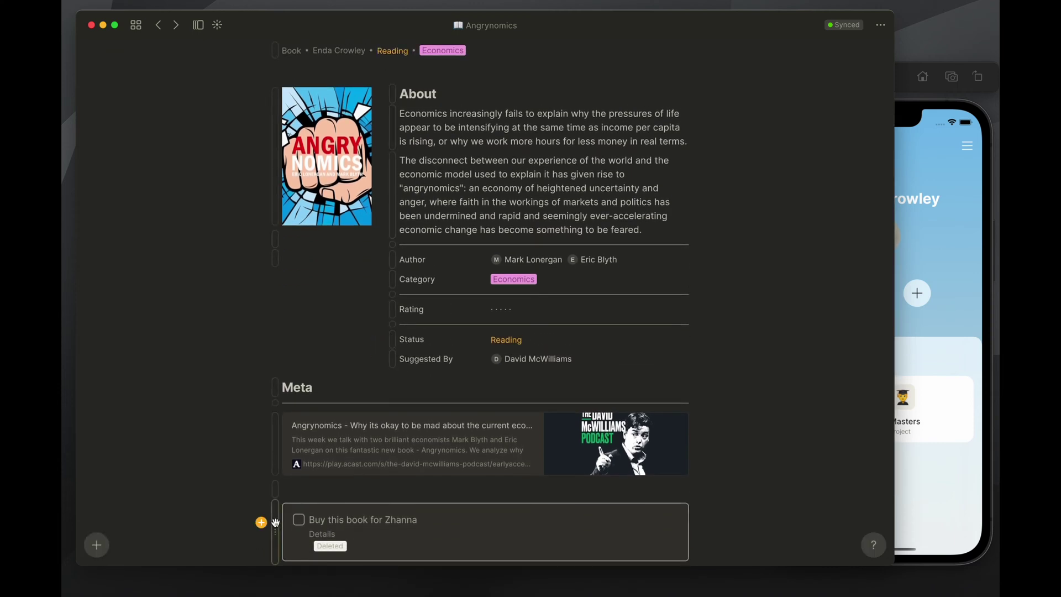
pyautogui.click(262, 522)
pyautogui.click(315, 402)
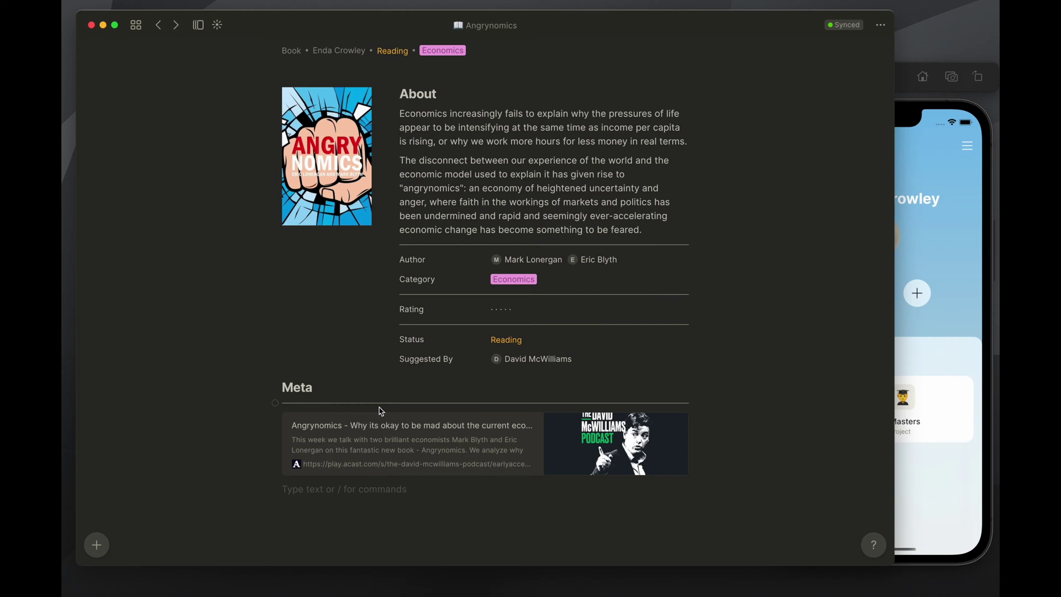
pyautogui.scroll(2, 504, 350)
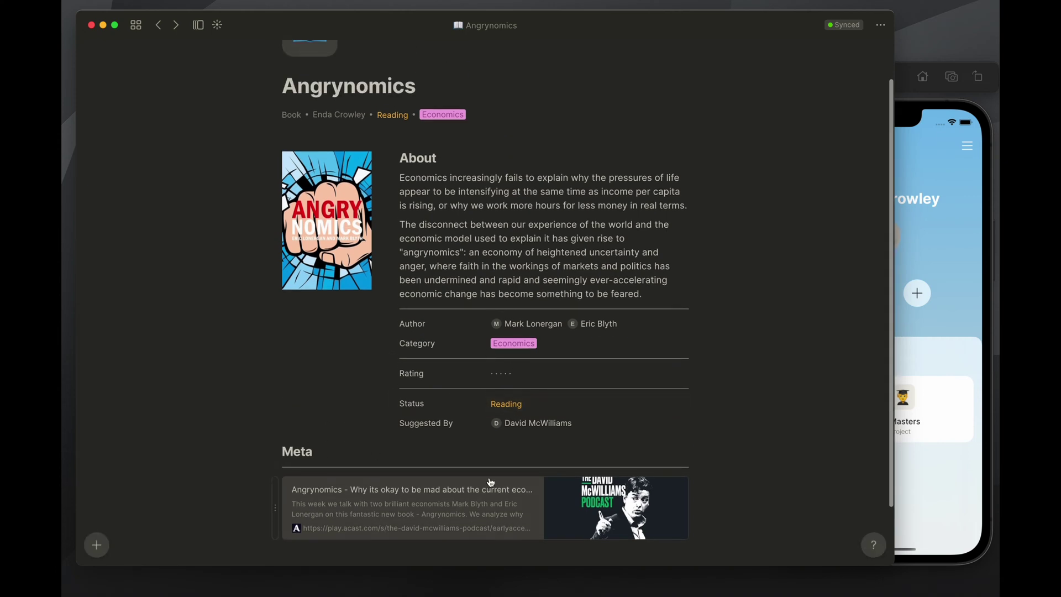
pyautogui.scroll(-2, 490, 482)
# Add a 'Hello there' title below Meta, followed by a line divider
pyautogui.click(434, 515)
pyautogui.click(261, 464)
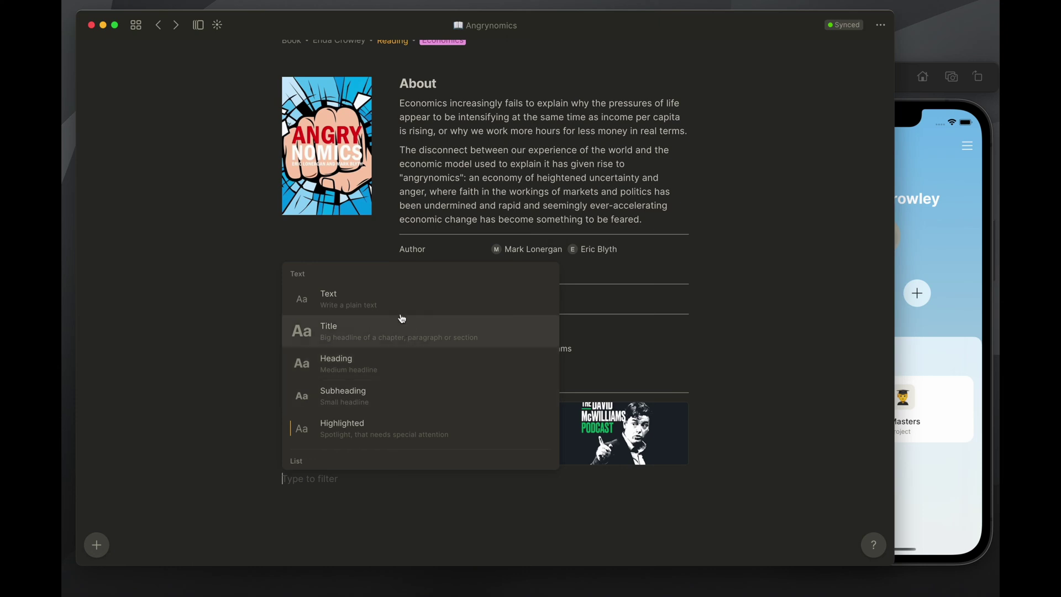
pyautogui.click(403, 334)
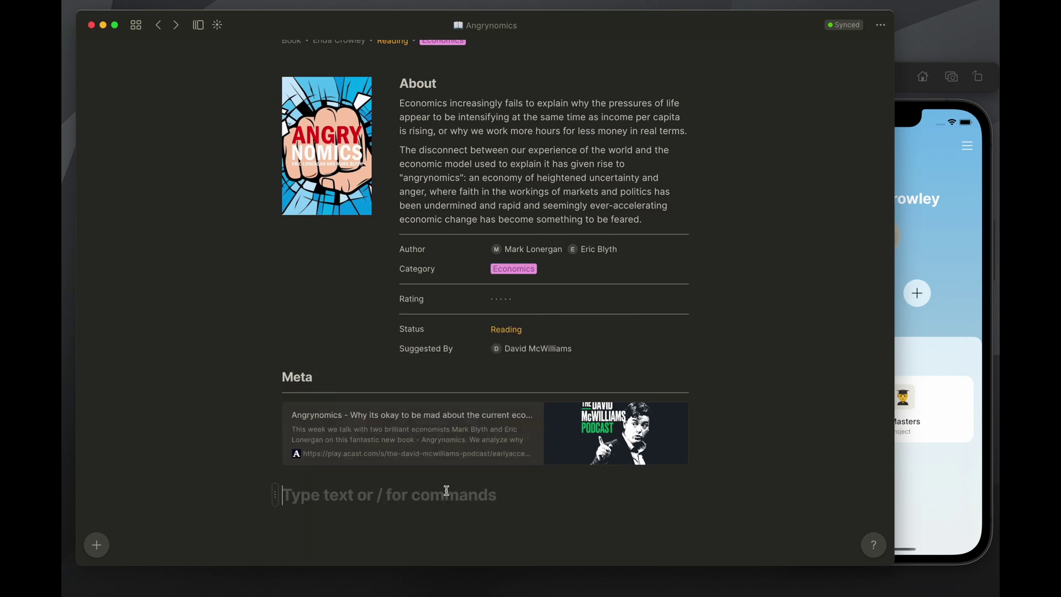
pyautogui.write('Hello there')
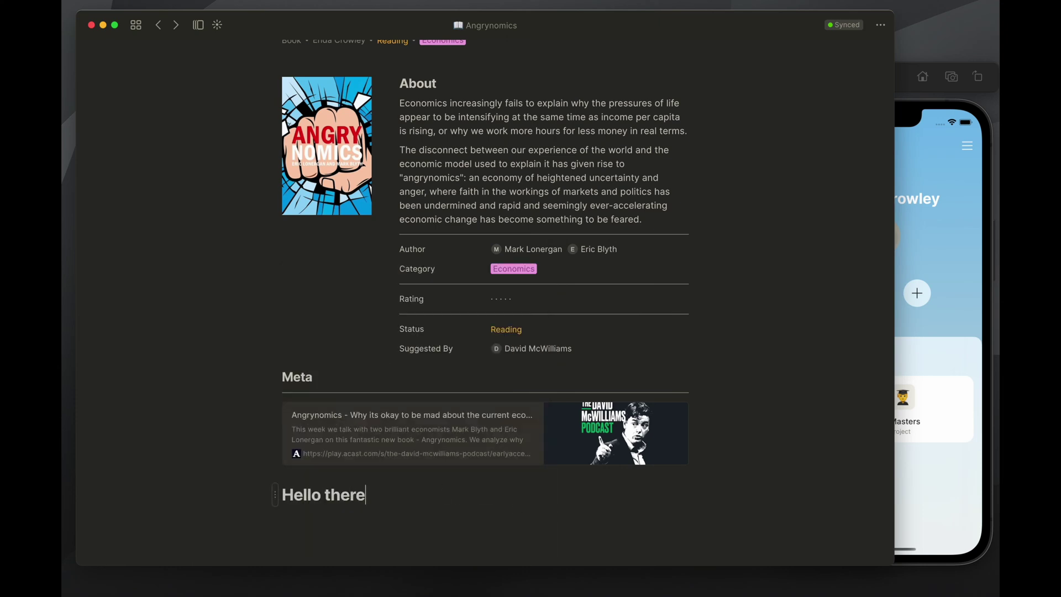
pyautogui.press('Return')
pyautogui.write('/line')
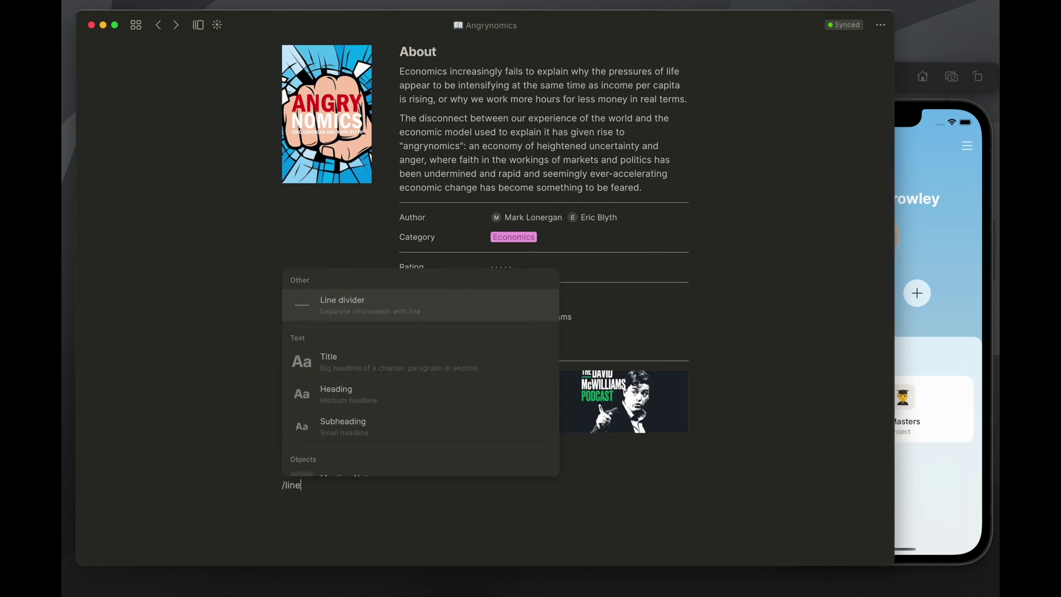
pyautogui.press('Return')
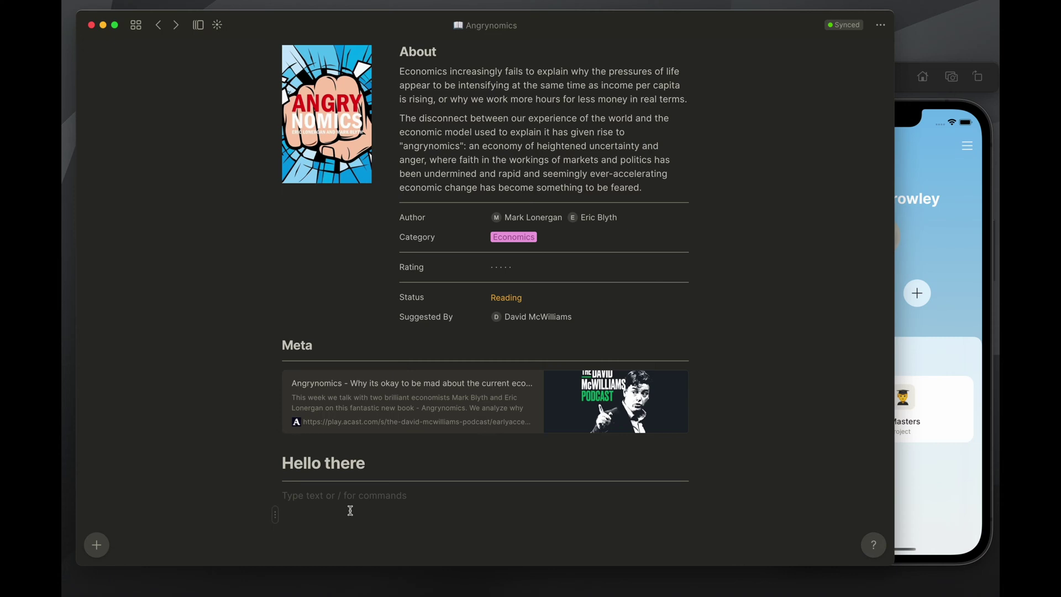
# Start a /rel relation insert, cancel it, and clear the leftover command text
pyautogui.write('/rel')
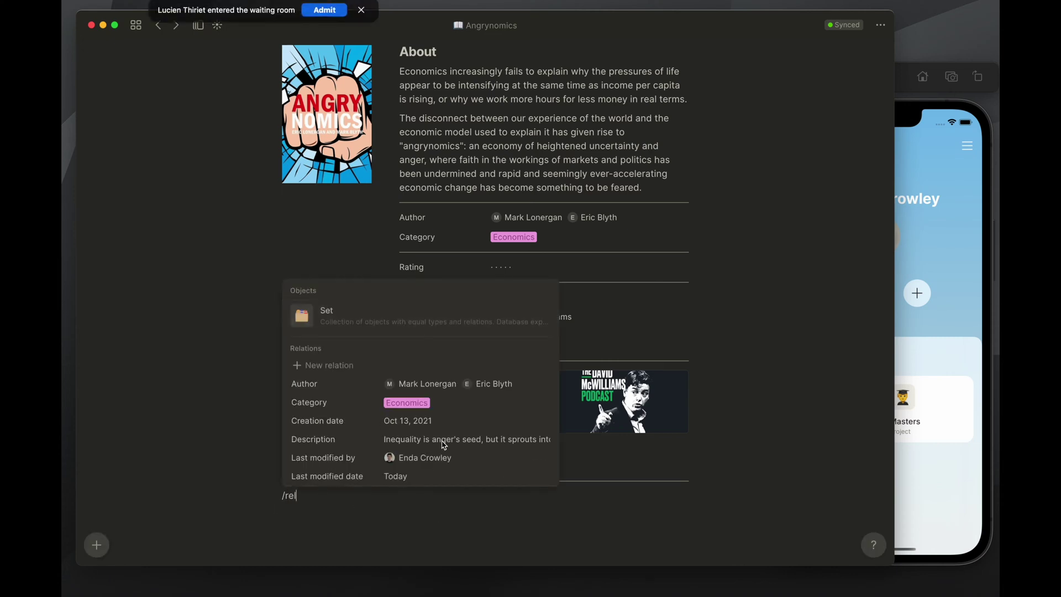
pyautogui.scroll(-3, 442, 443)
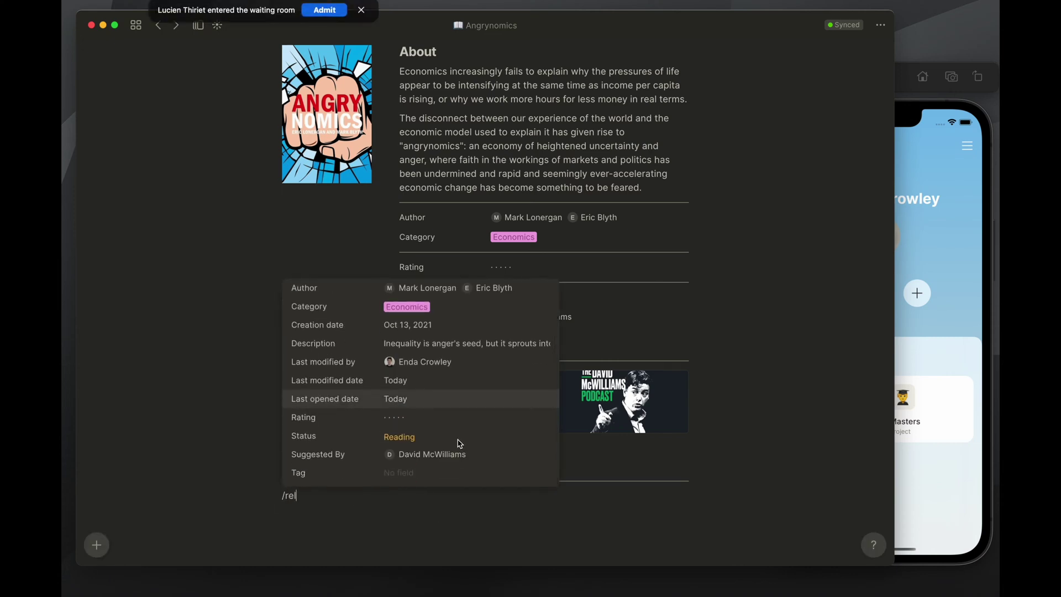
pyautogui.click(471, 508)
pyautogui.press('BackSpace')
pyautogui.press('BackSpace')
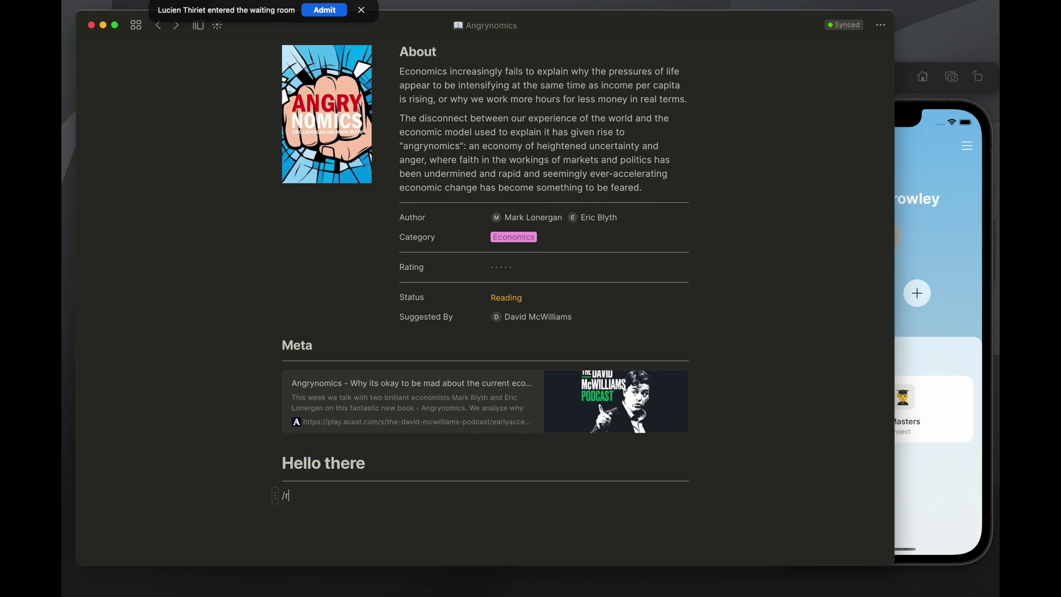
pyautogui.press('BackSpace')
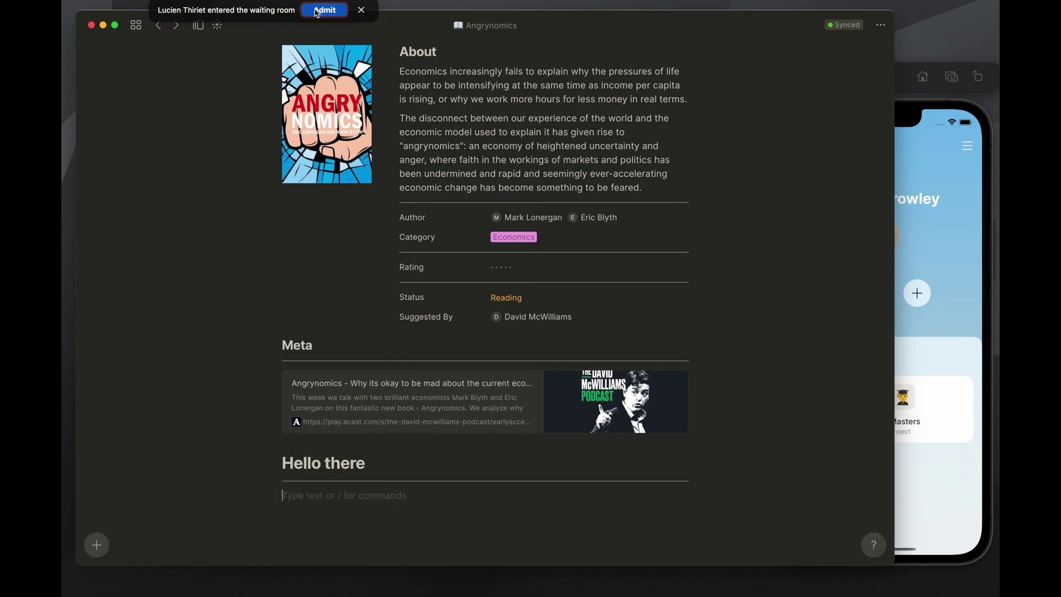
pyautogui.click(324, 10)
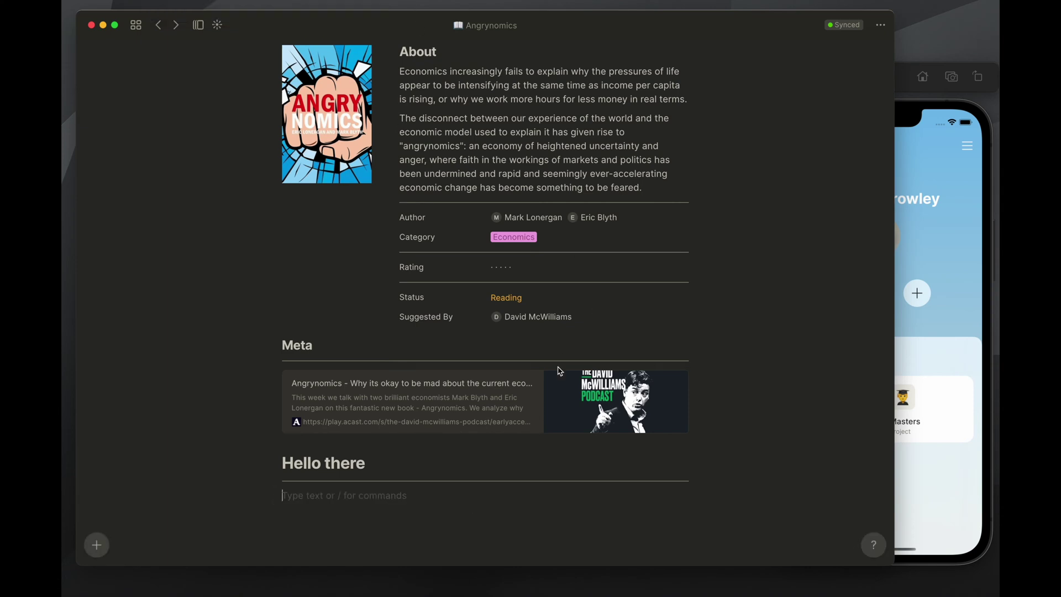
pyautogui.scroll(5, 354, 360)
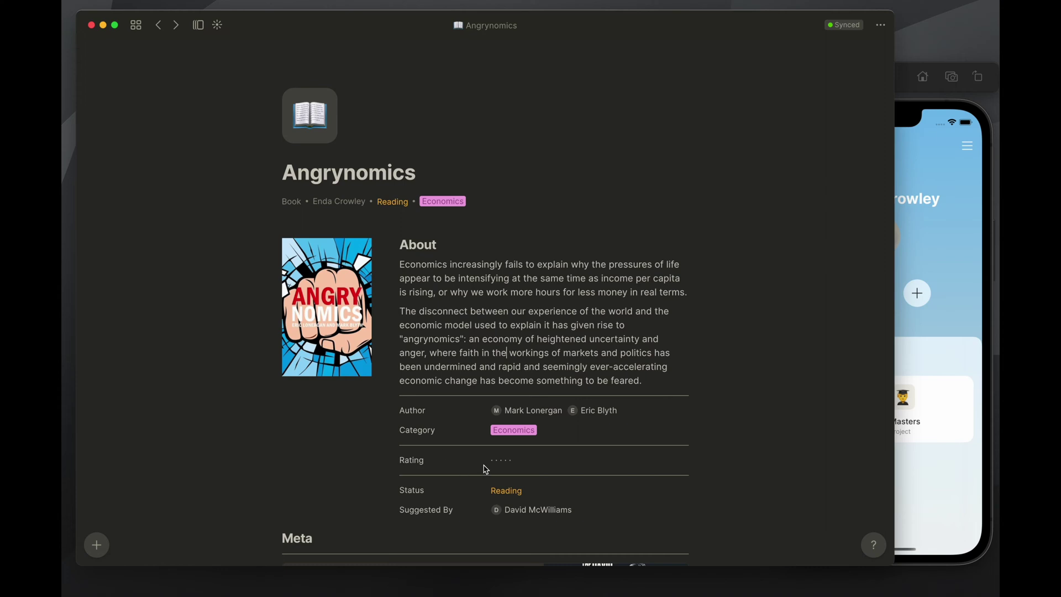
# Open and close the Angrynomics relations panel twice, then return to the Reading List set
pyautogui.scroll(-1, 480, 354)
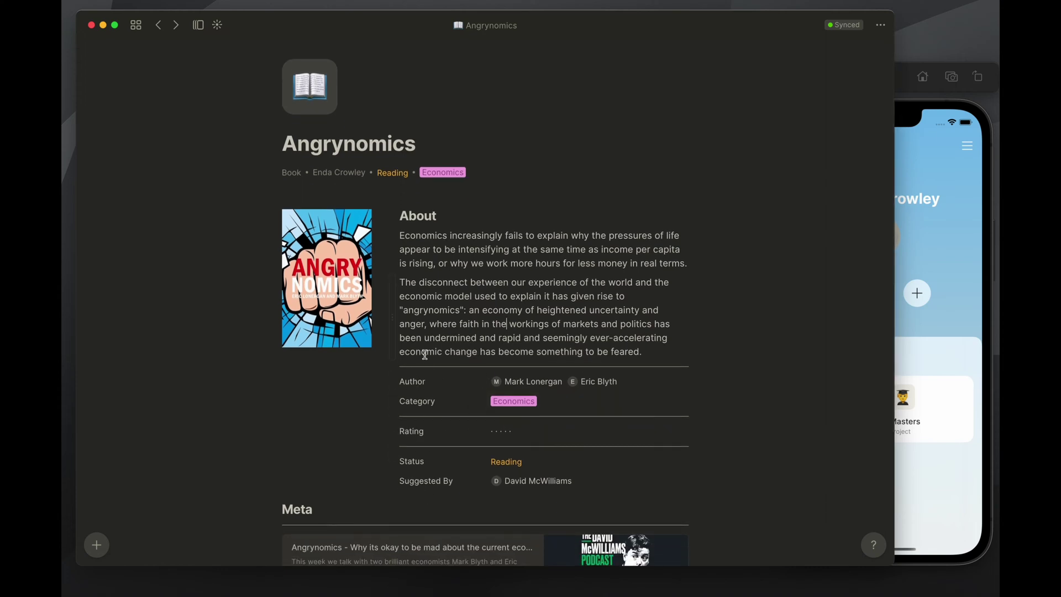
pyautogui.scroll(1, 479, 372)
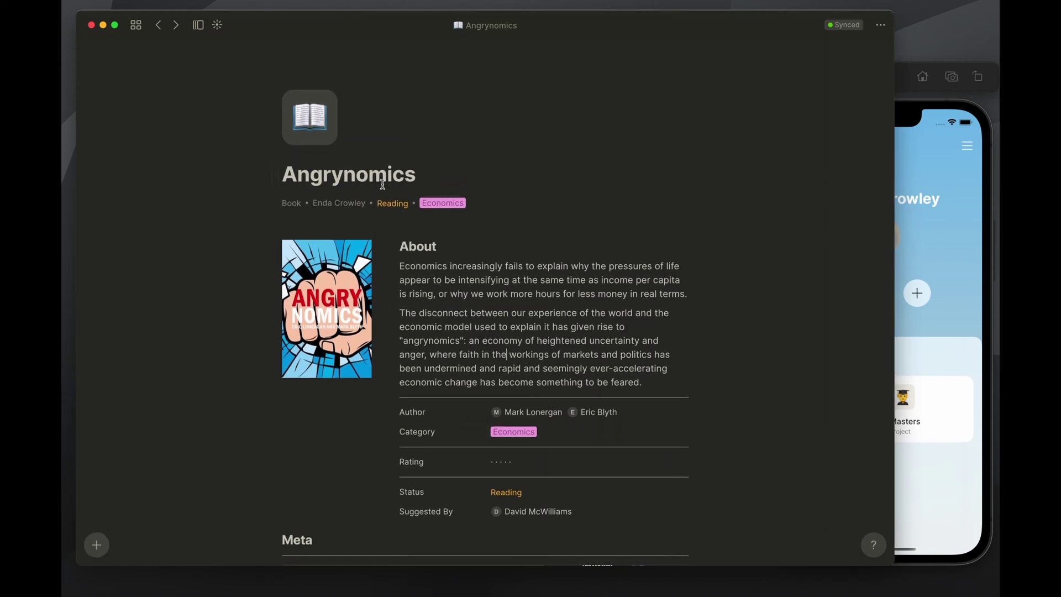
pyautogui.moveTo(413, 123)
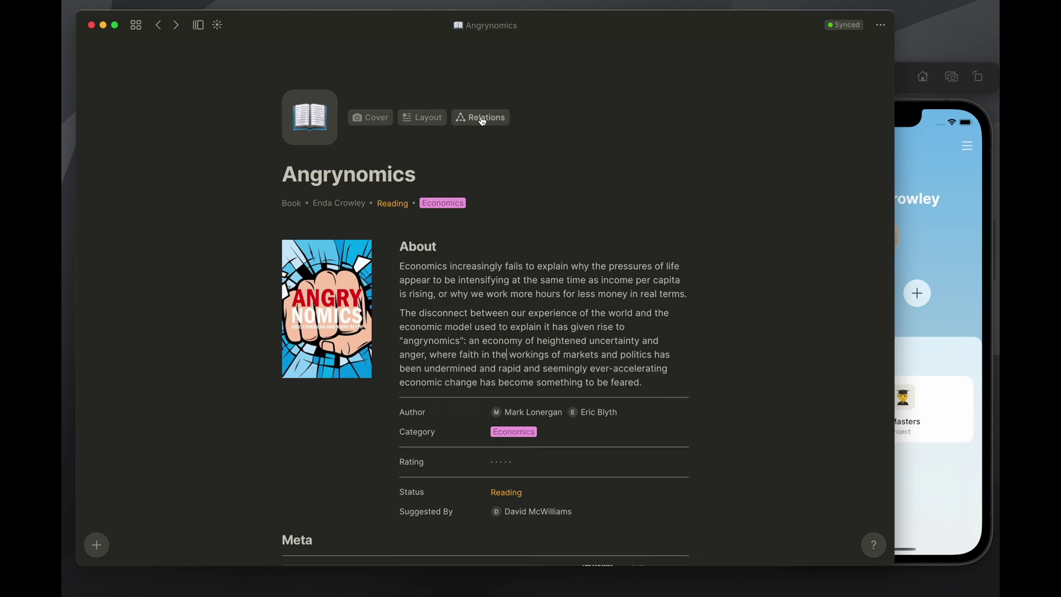
pyautogui.click(482, 119)
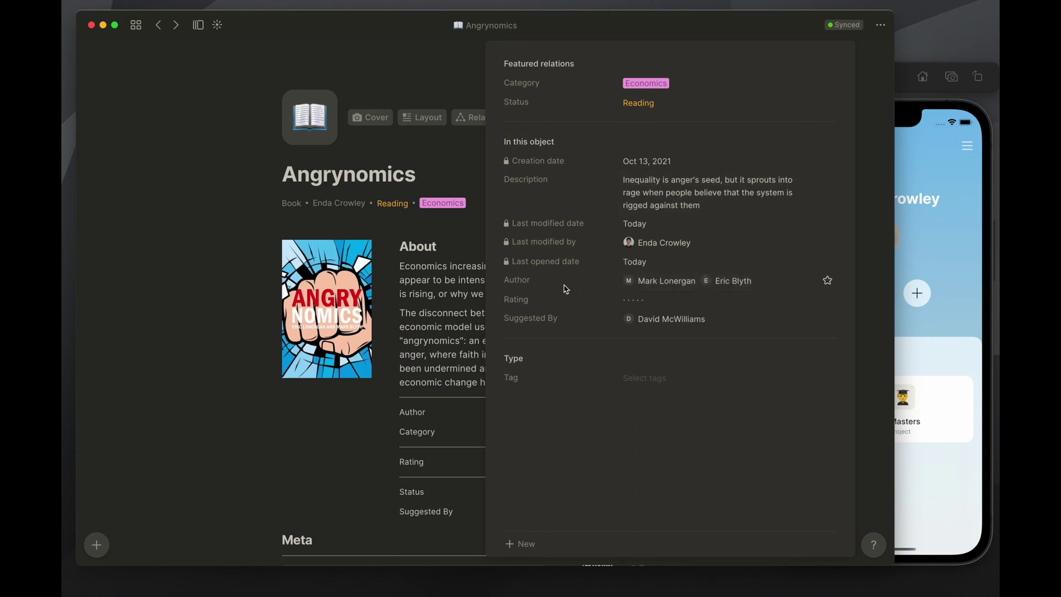
pyautogui.click(477, 130)
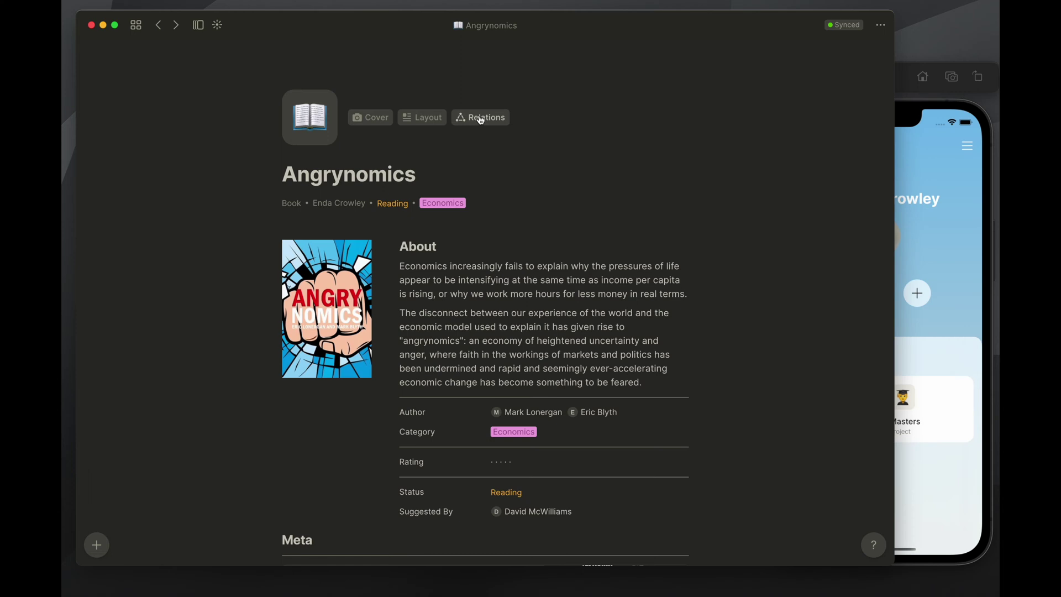
pyautogui.click(481, 119)
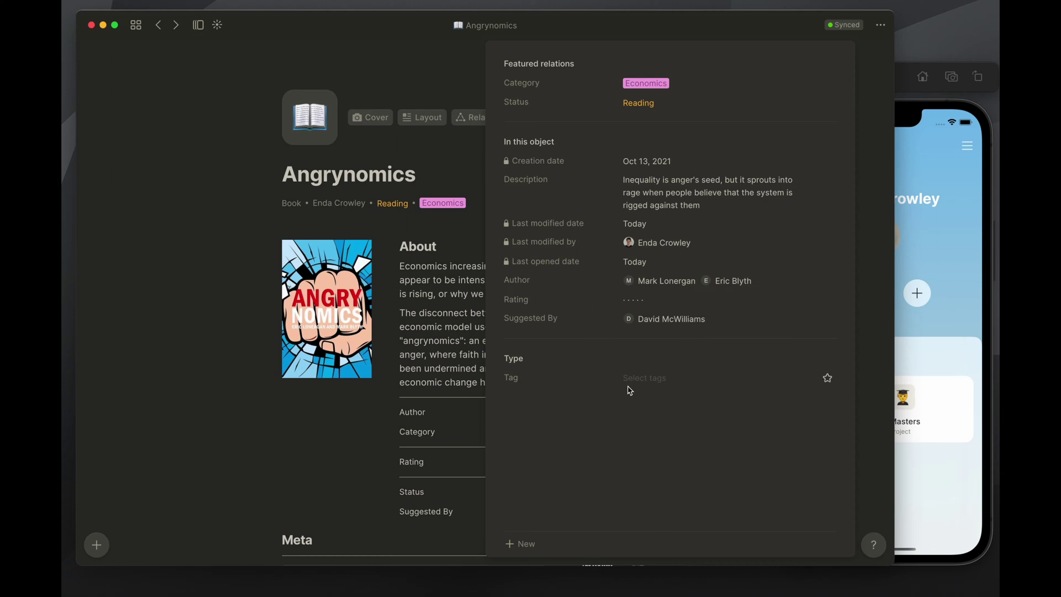
pyautogui.click(436, 248)
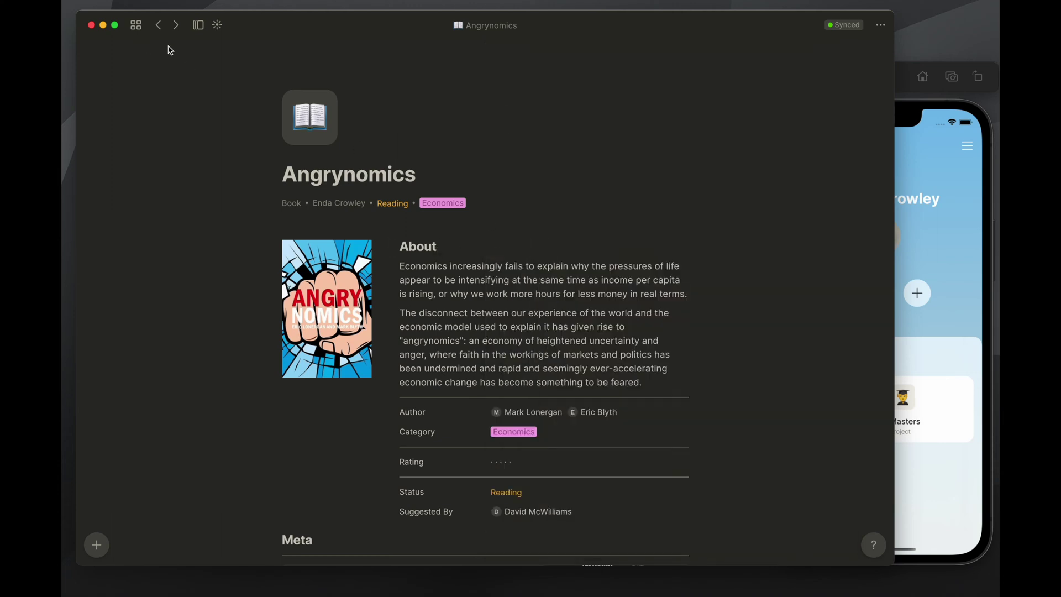
pyautogui.click(159, 25)
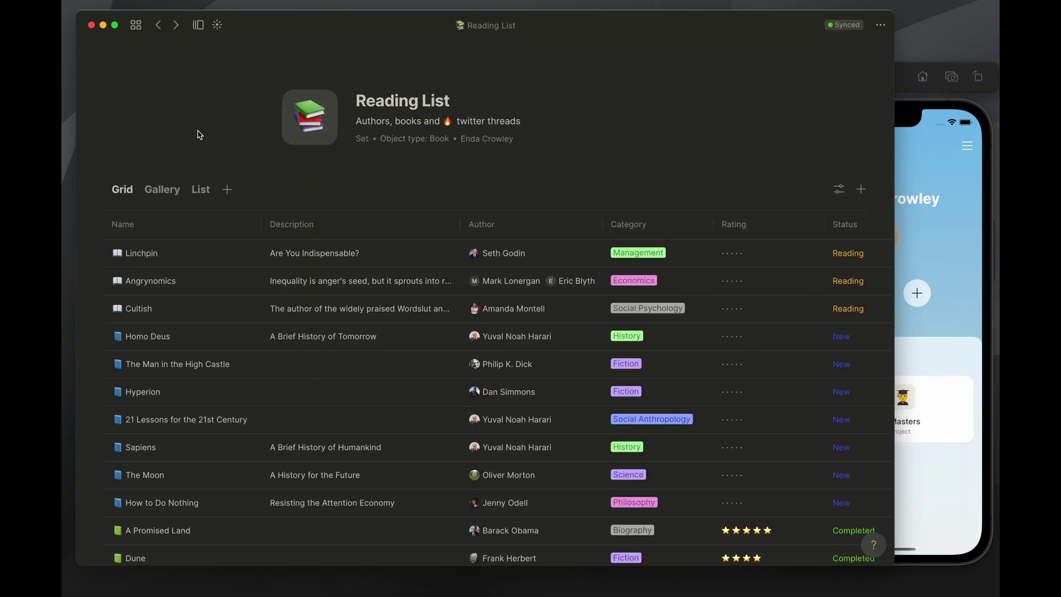
# Scroll the Reading List grid right to reveal the Suggested By column
pyautogui.scroll(-5, 255, 166)
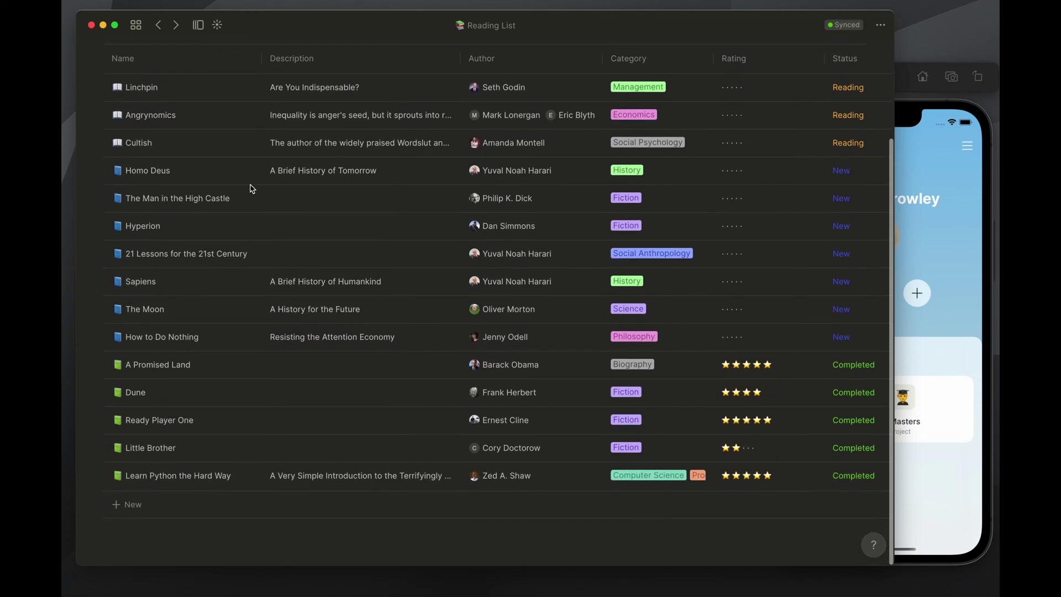
pyautogui.scroll(3, 91, 218)
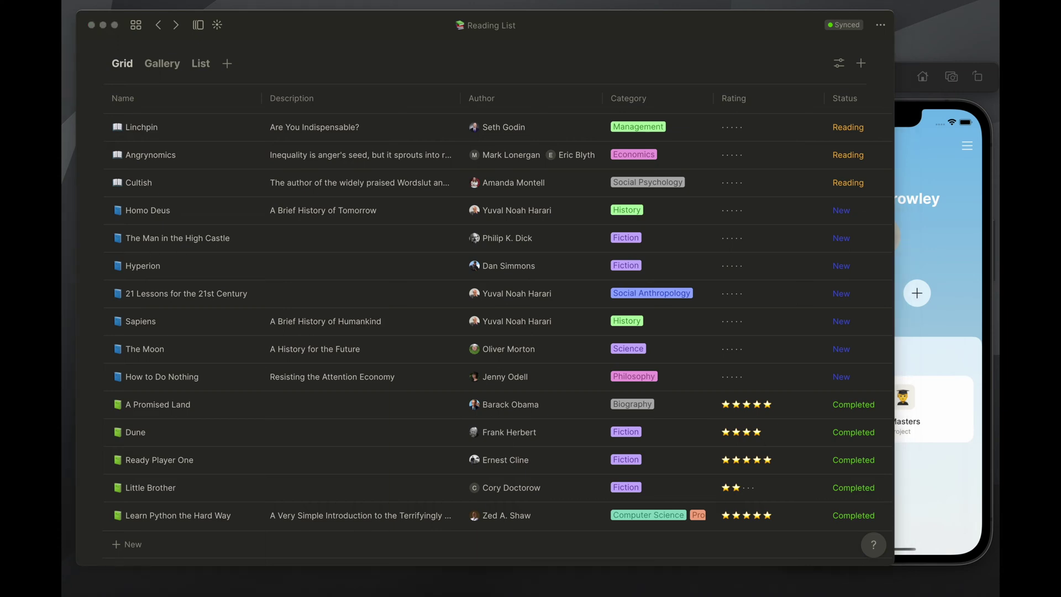
pyautogui.scroll(3, 457, 171)
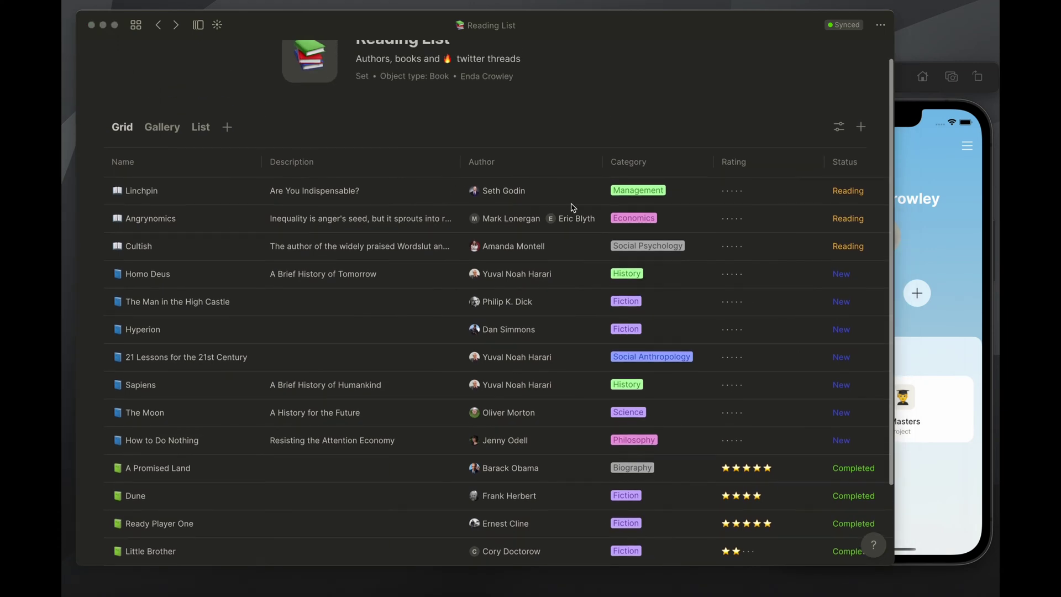
pyautogui.hscroll(3, 574, 213)
pyautogui.hscroll(4, 580, 217)
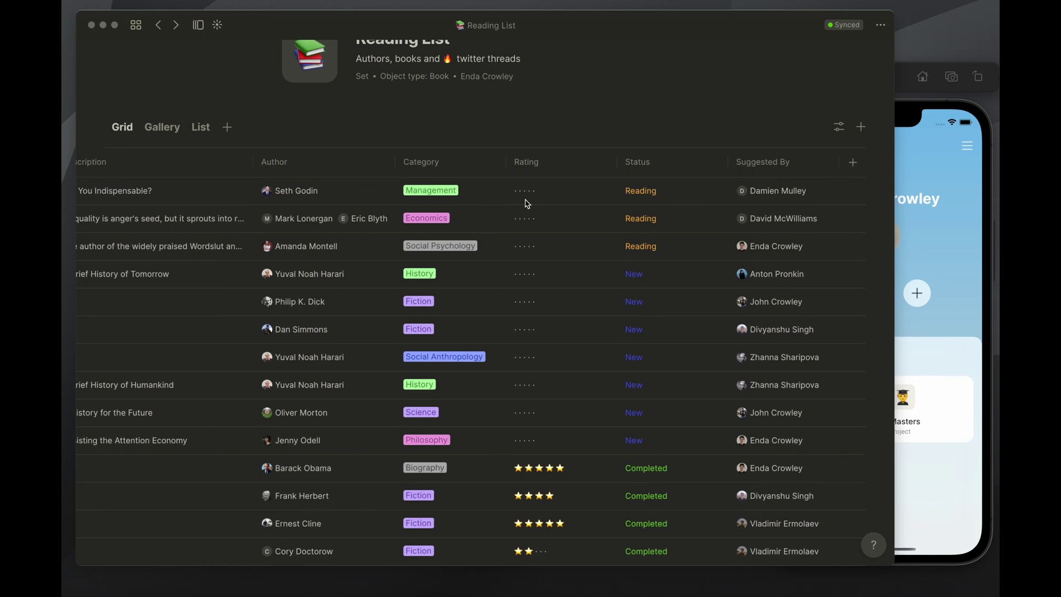
# Open the graph of objects linked to the Reading List
pyautogui.scroll(2, 448, 185)
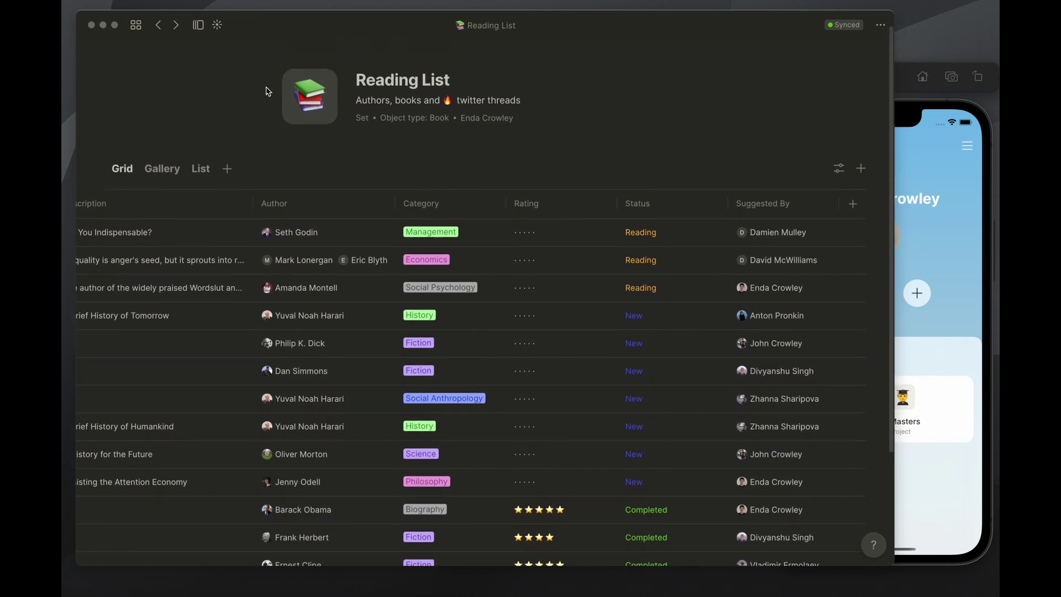
pyautogui.click(221, 28)
pyautogui.click(218, 25)
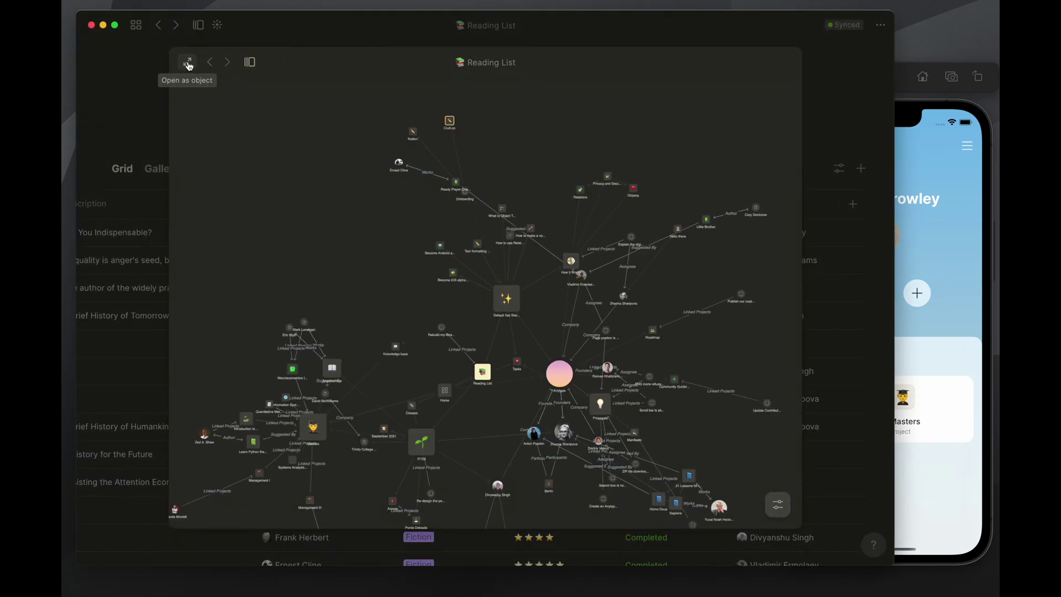
# Expand the graph, drag Masters, Introduction and Default Get Started nodes aside, and show display options
pyautogui.click(188, 64)
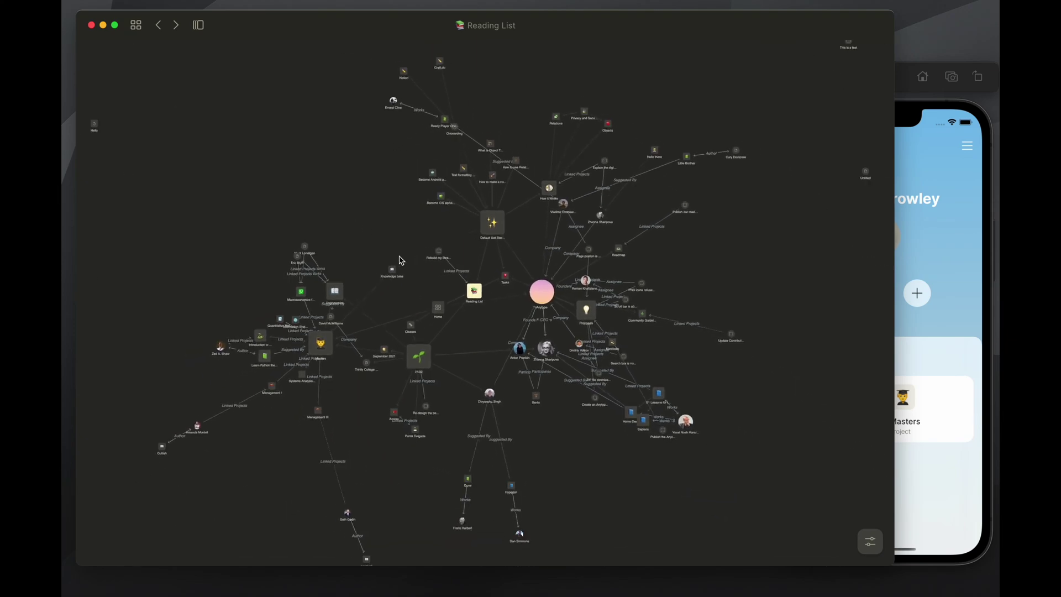
pyautogui.moveTo(321, 340); pyautogui.dragTo(198, 234)
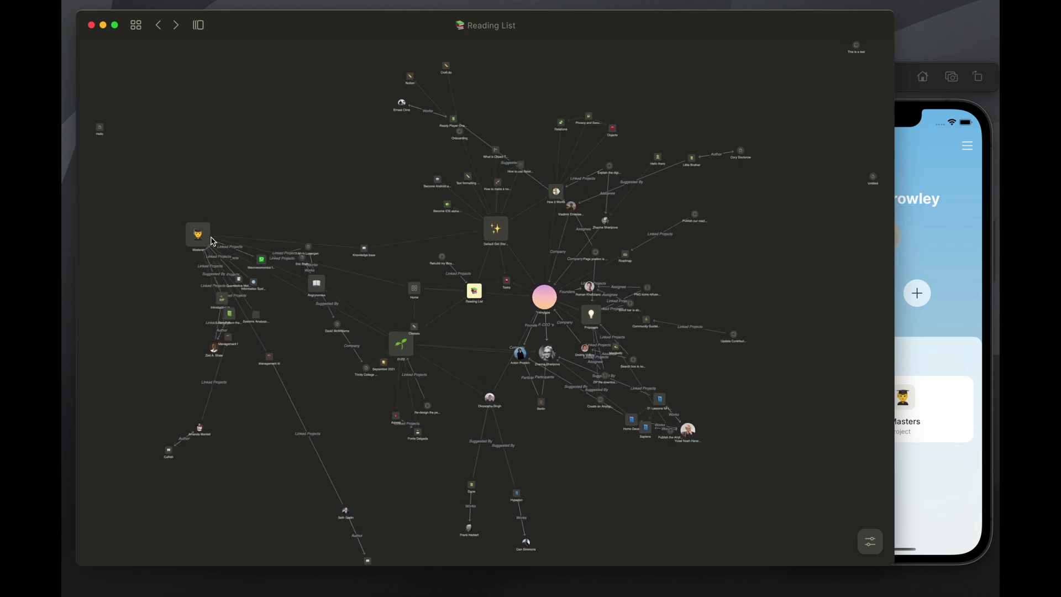
pyautogui.moveTo(211, 290); pyautogui.dragTo(112, 283)
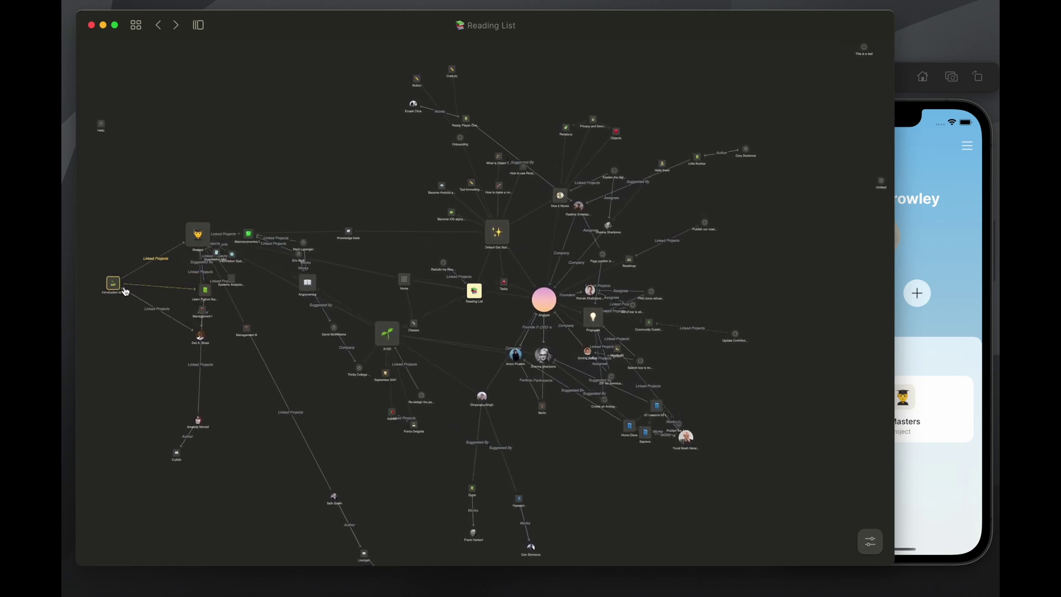
pyautogui.moveTo(184, 329); pyautogui.dragTo(129, 351)
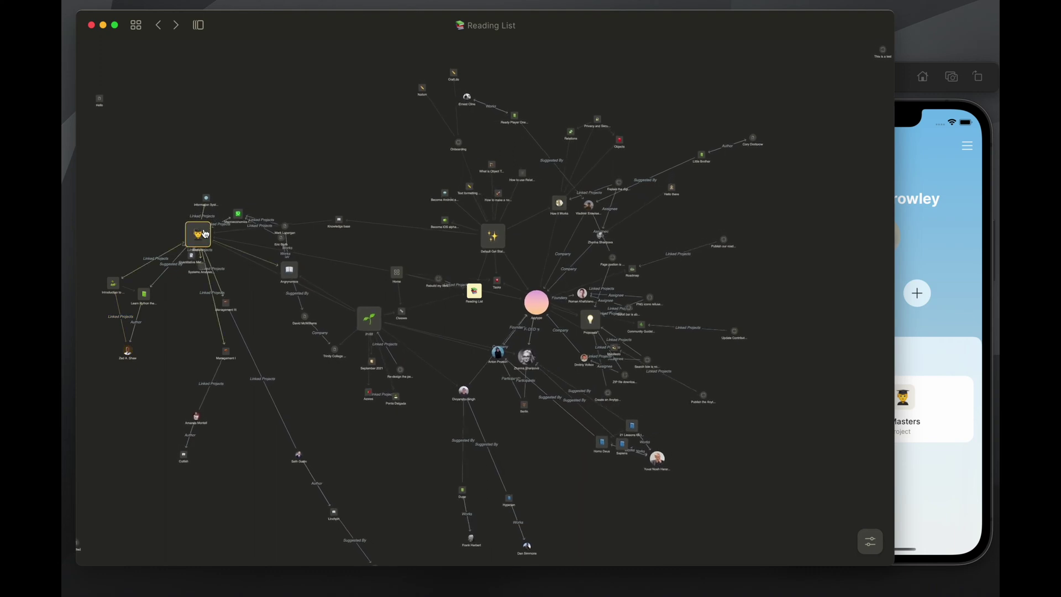
pyautogui.moveTo(492, 236); pyautogui.dragTo(329, 143)
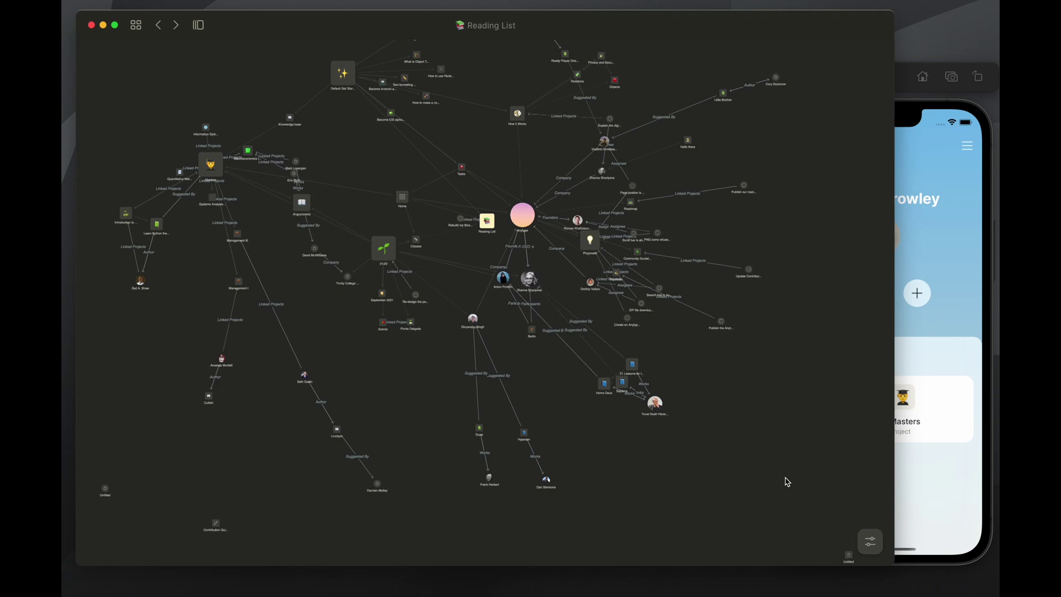
pyautogui.click(870, 542)
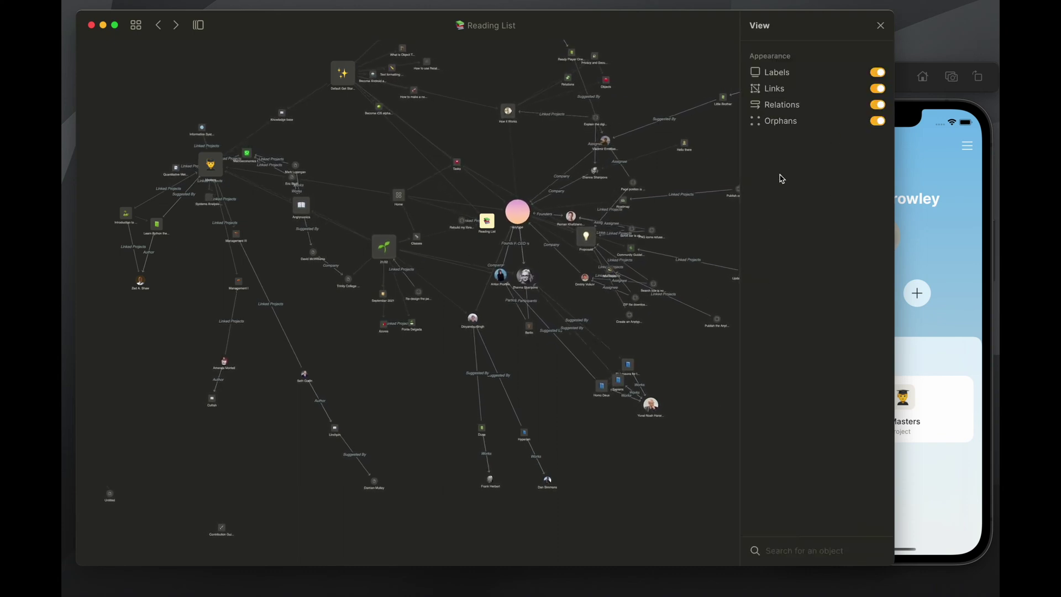
# Switch Orphans off and test toggling Labels, Links and Relations in the graph View panel
pyautogui.click(877, 120)
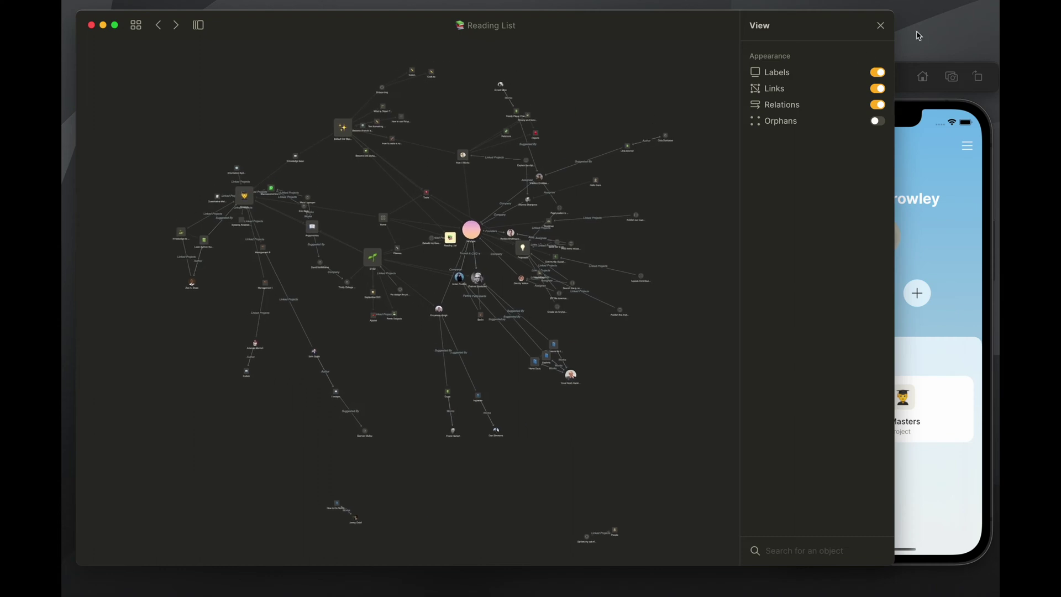
pyautogui.click(882, 77)
pyautogui.click(879, 74)
pyautogui.click(880, 91)
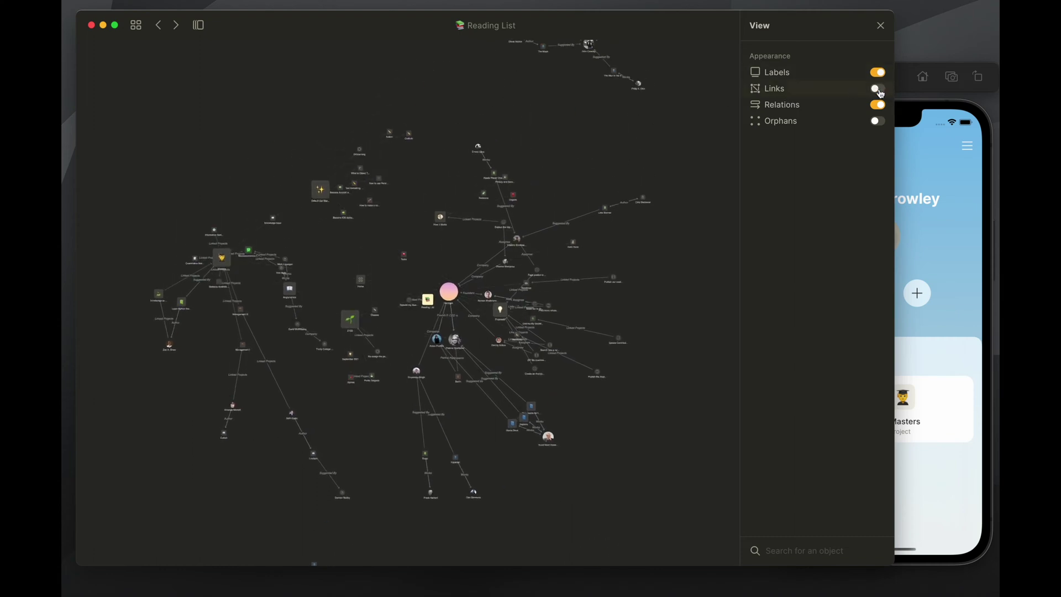
pyautogui.click(880, 90)
pyautogui.click(878, 105)
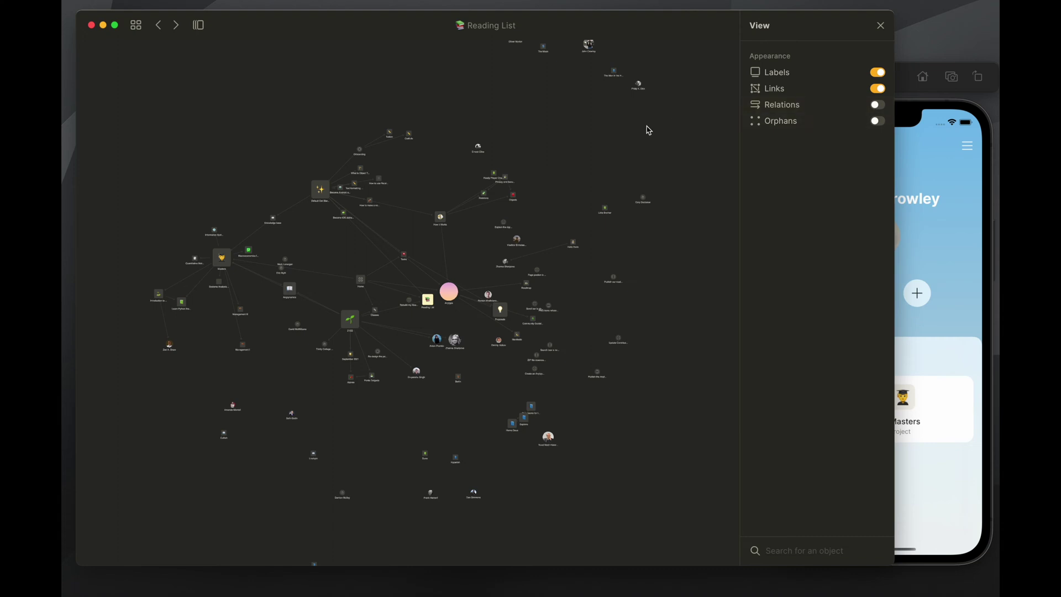
pyautogui.click(880, 90)
pyautogui.click(879, 106)
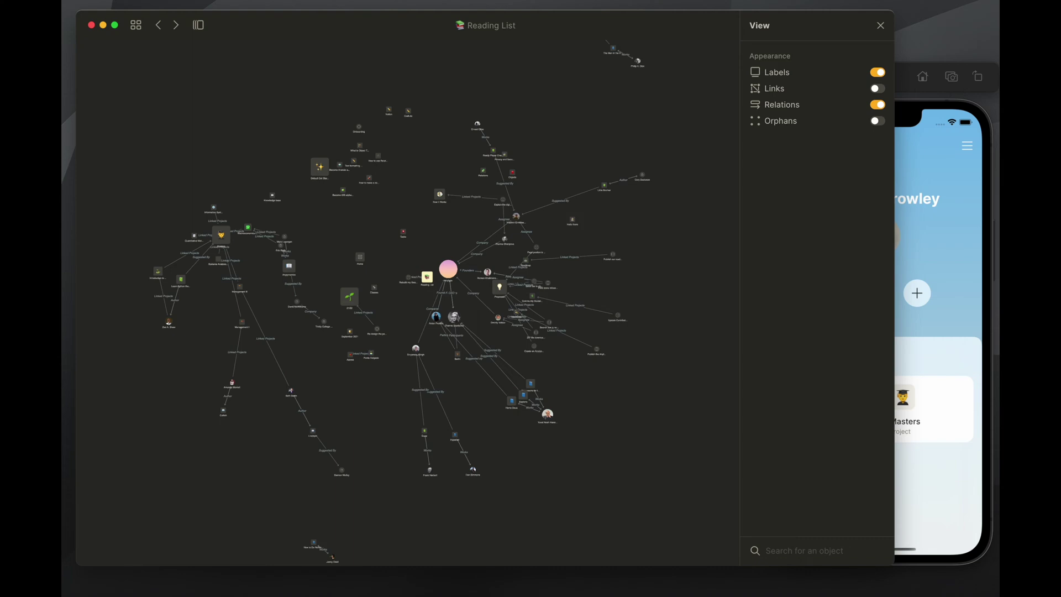
# Confirm muting all meeting participants, then switch graph Links back on alongside Labels and Relations
pyautogui.press('ctrl+super+m')
pyautogui.click(362, 418)
pyautogui.hscroll(-5, 395, 223)
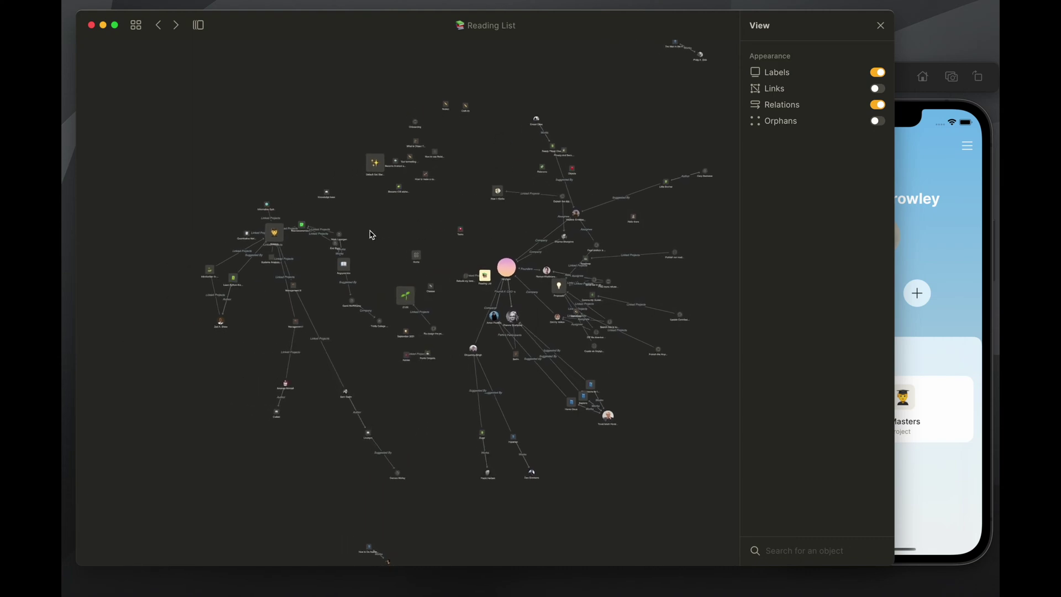
pyautogui.scroll(3, 408, 254)
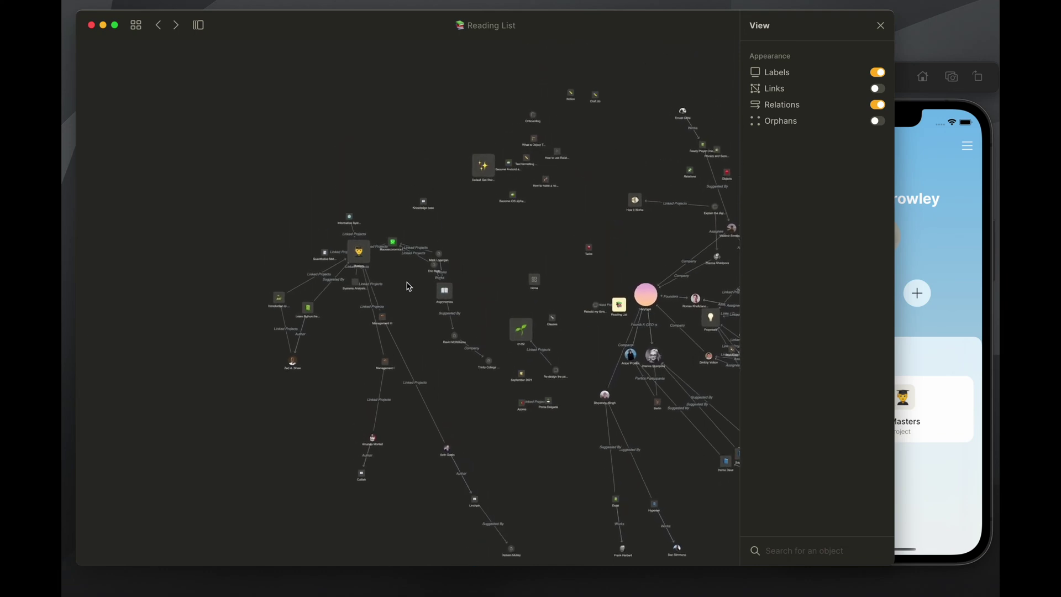
pyautogui.click(877, 90)
pyautogui.scroll(-3, 506, 220)
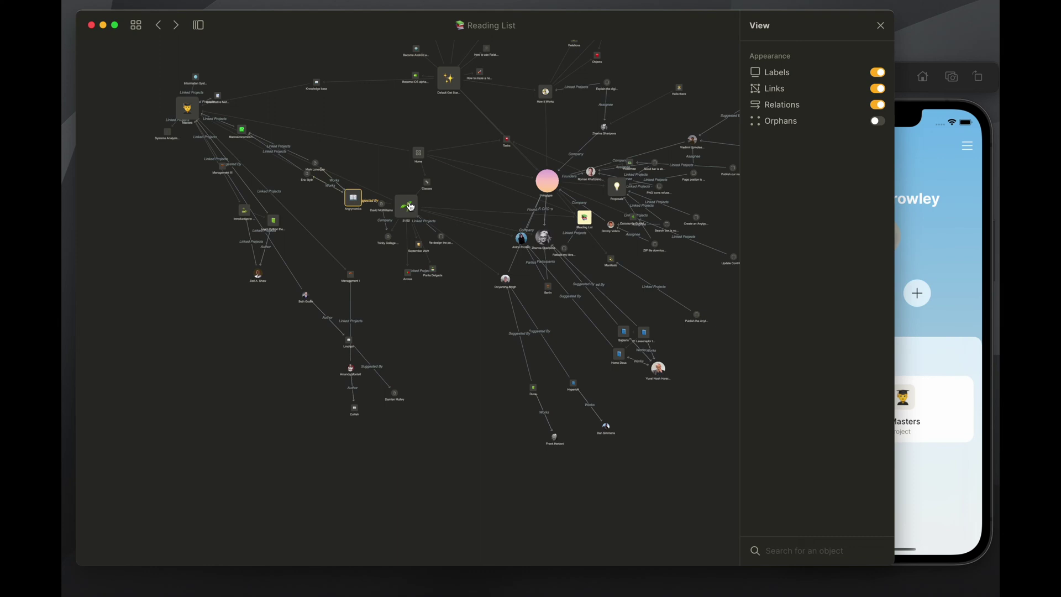
# Preview the Angrynomics book and reposition the 21/22 and Angrynomics nodes
pyautogui.click(354, 199)
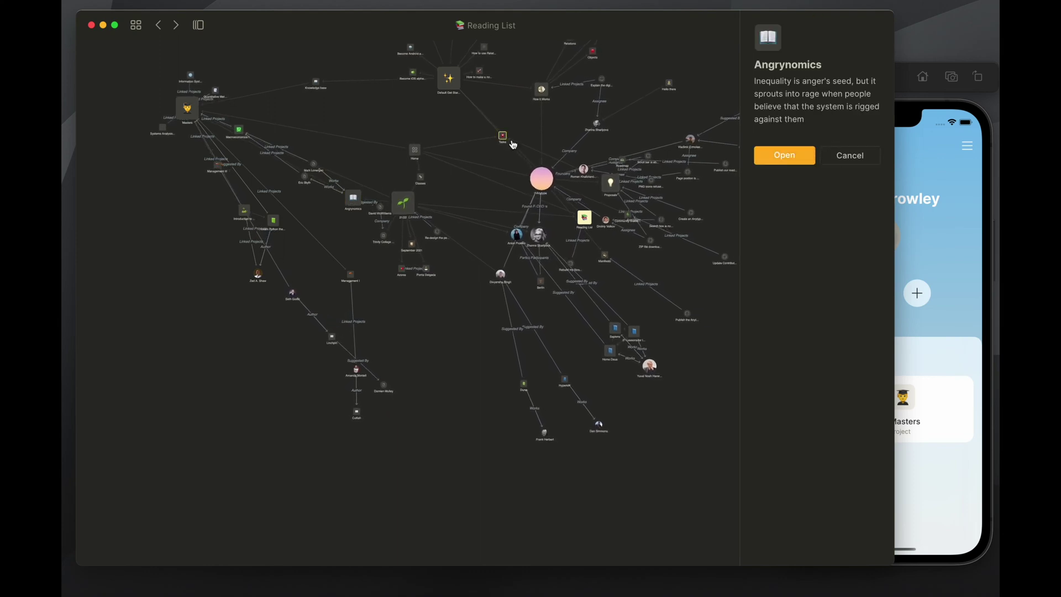
pyautogui.moveTo(405, 204); pyautogui.dragTo(510, 203)
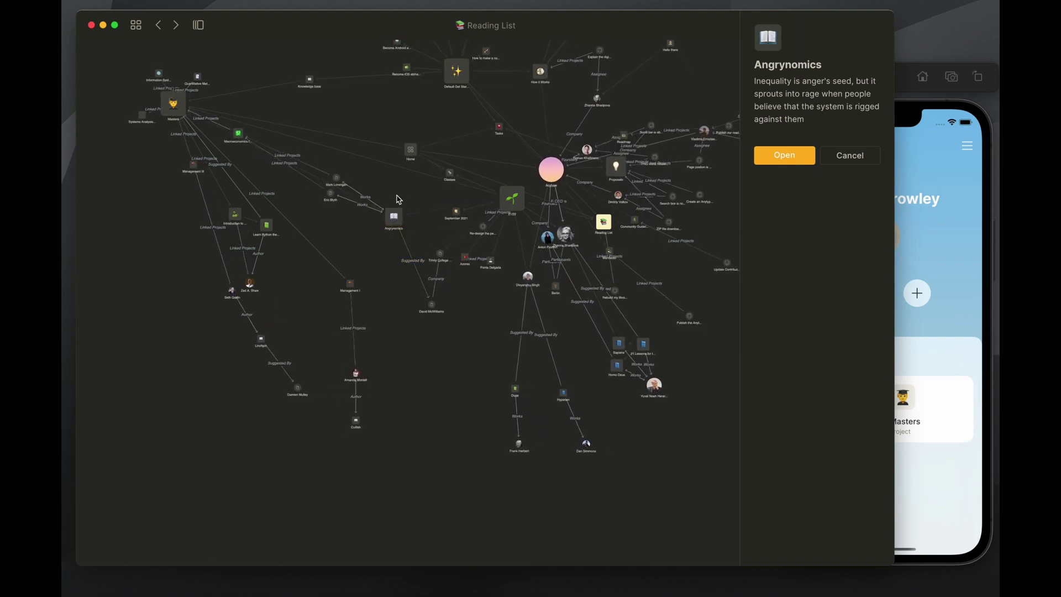
pyautogui.moveTo(397, 200); pyautogui.dragTo(326, 149)
pyautogui.scroll(5, 350, 166)
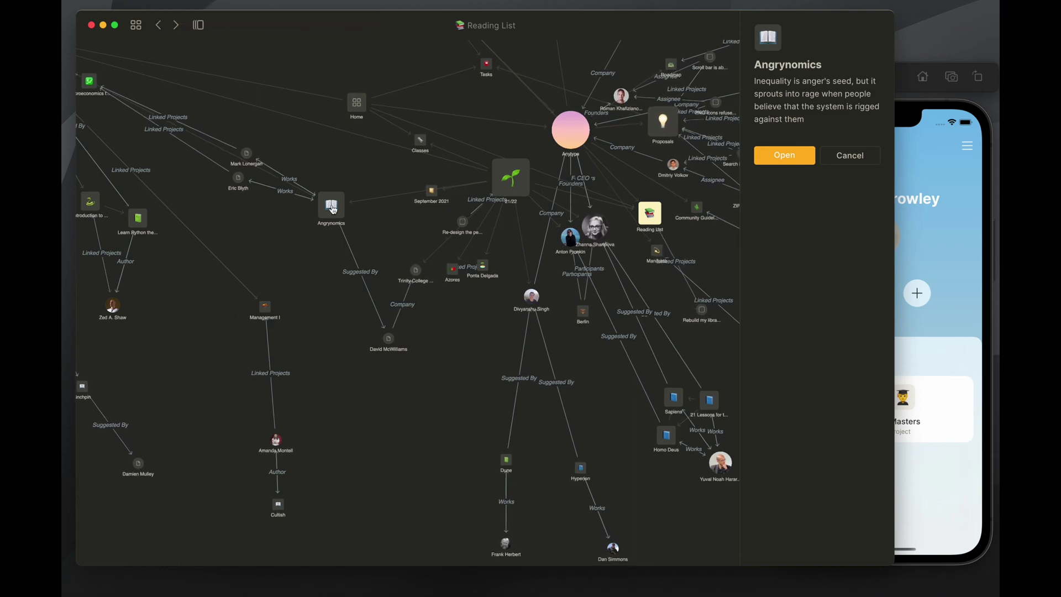
pyautogui.scroll(-2, 342, 173)
pyautogui.moveTo(342, 173); pyautogui.dragTo(331, 141)
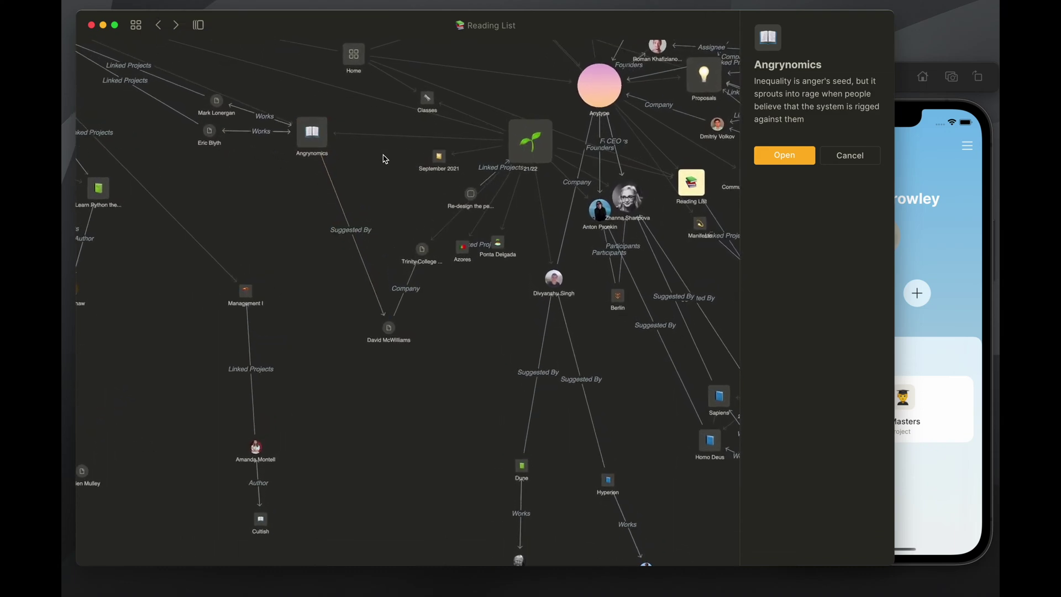
# Rearrange Trinity College, Home, Masters, Default Get Started and 21/22 nodes, then return home
pyautogui.scroll(5, 358, 119)
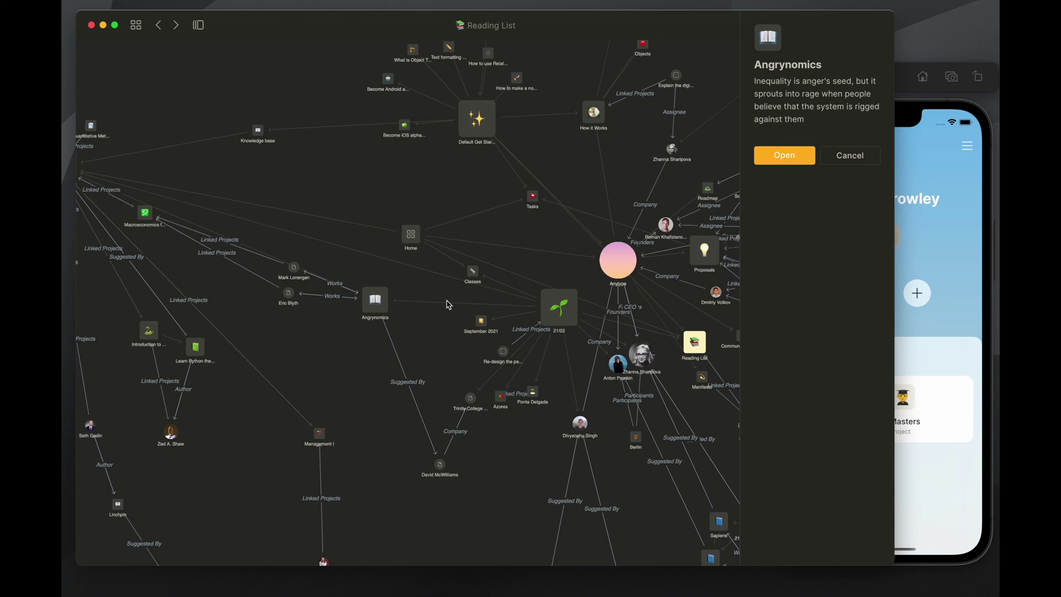
pyautogui.moveTo(483, 398); pyautogui.dragTo(427, 295)
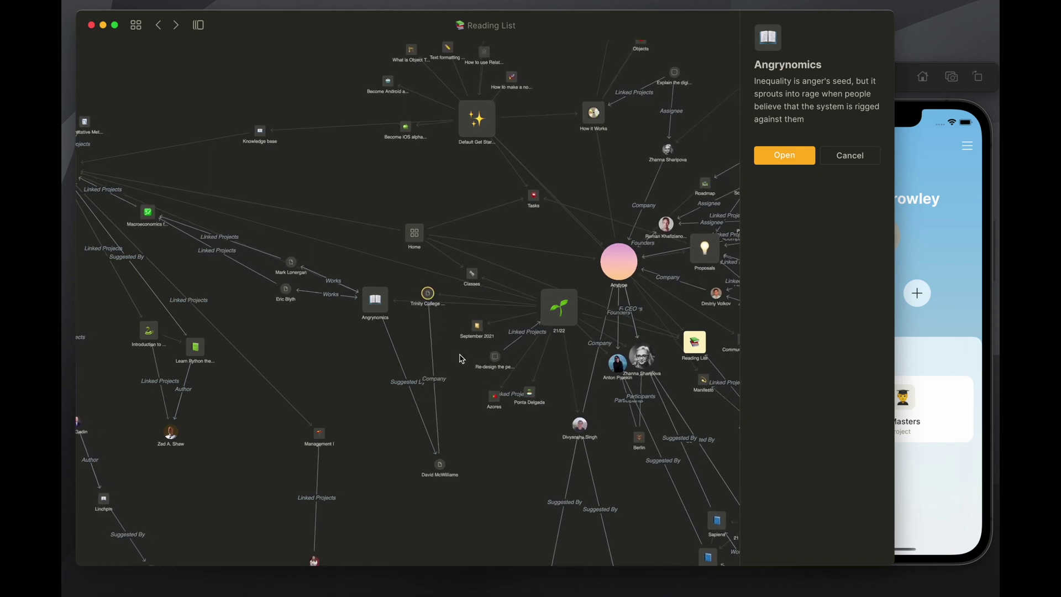
pyautogui.moveTo(428, 296); pyautogui.dragTo(368, 293)
pyautogui.scroll(-2, 426, 322)
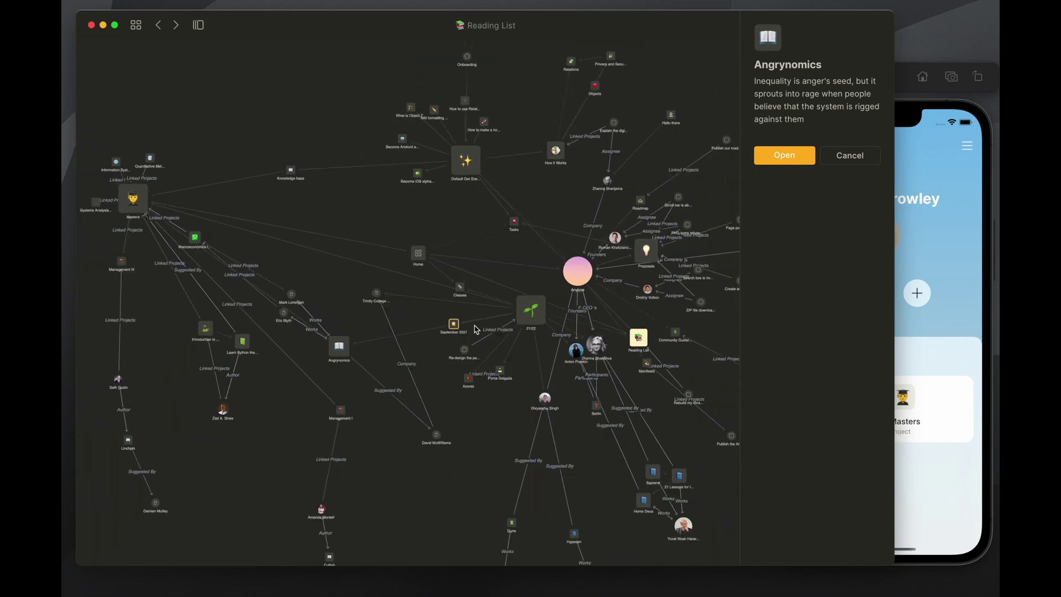
pyautogui.moveTo(417, 253); pyautogui.dragTo(342, 192)
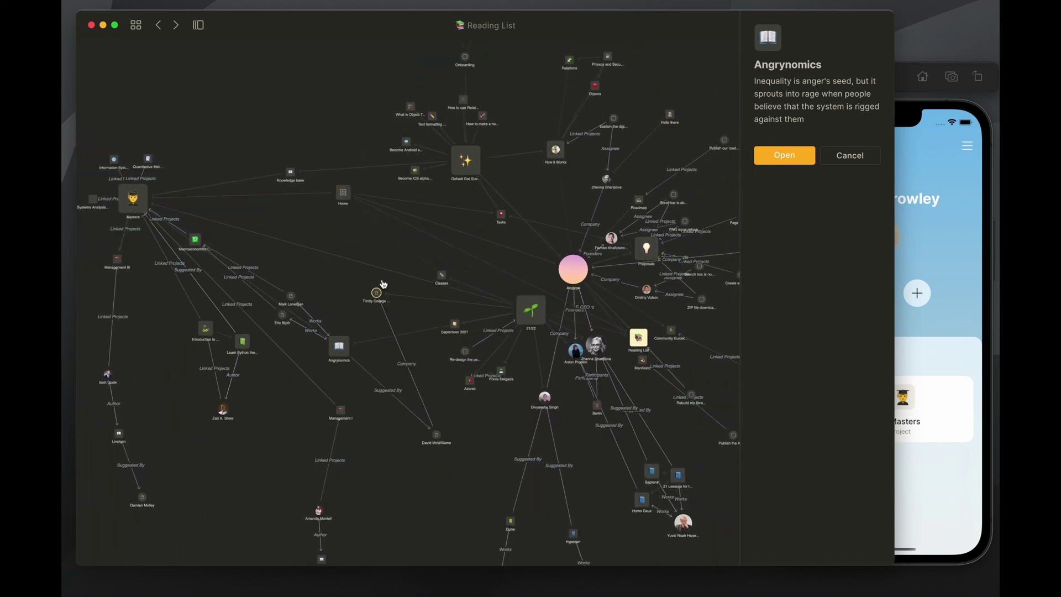
pyautogui.moveTo(133, 198); pyautogui.dragTo(221, 147)
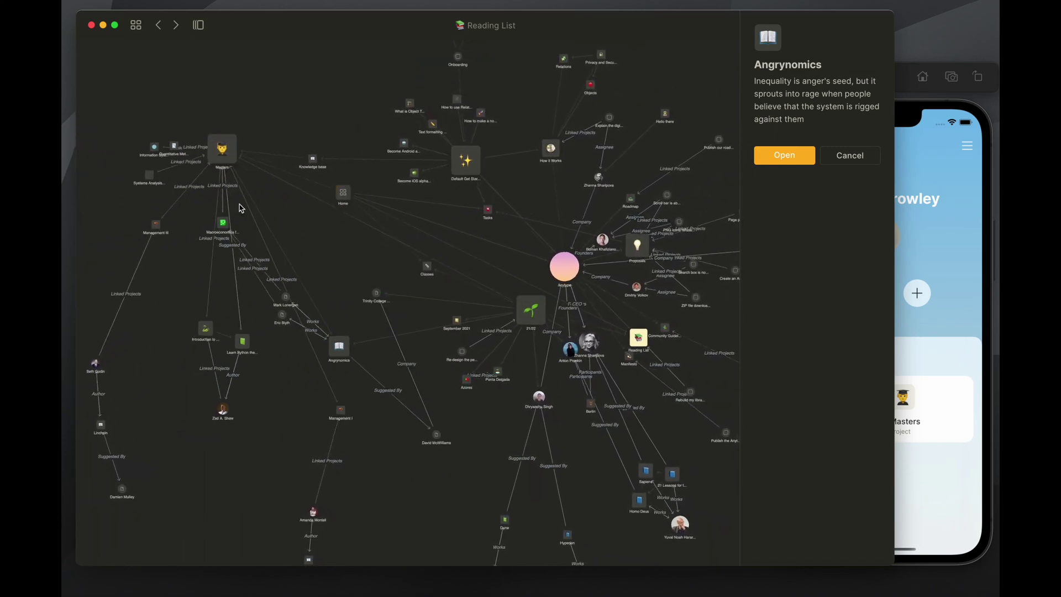
pyautogui.moveTo(466, 161); pyautogui.dragTo(290, 92)
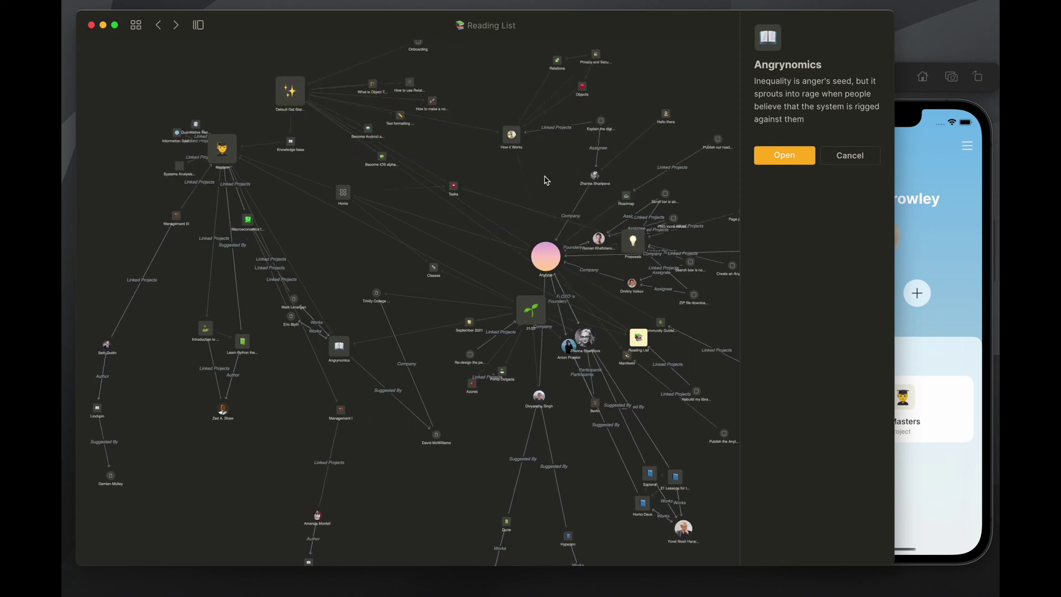
pyautogui.moveTo(539, 312); pyautogui.dragTo(469, 303)
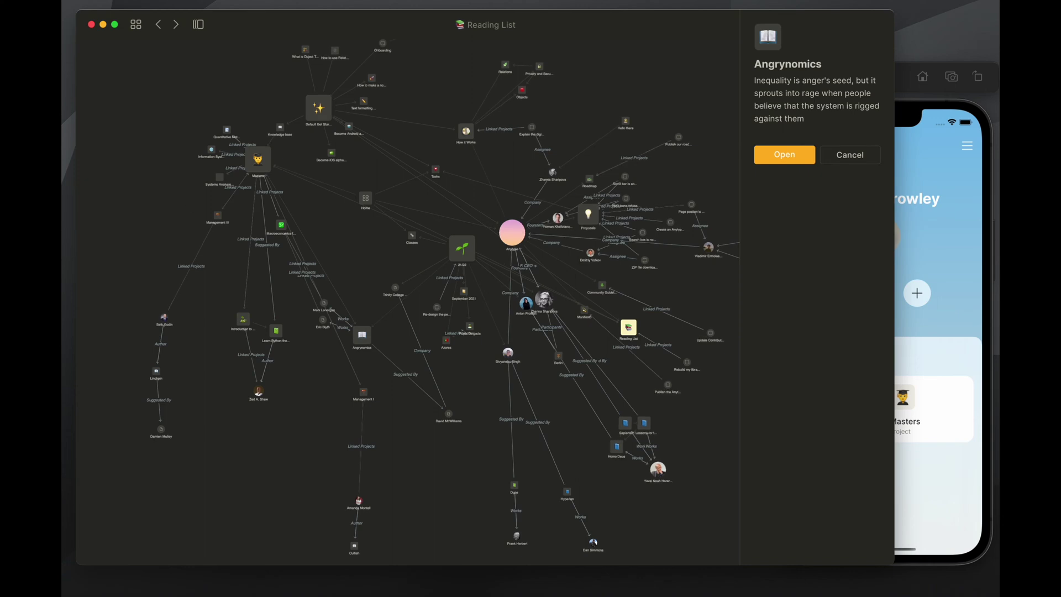
pyautogui.click(137, 26)
# Search objects for the contact's name and open The Moon book page from the results
pyautogui.click(444, 26)
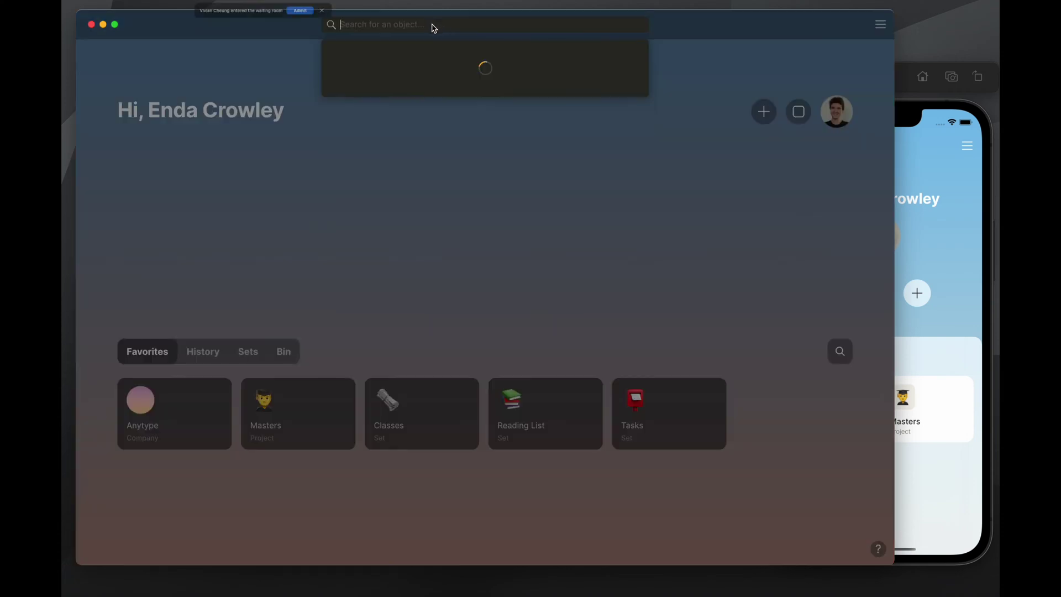
pyautogui.click(331, 11)
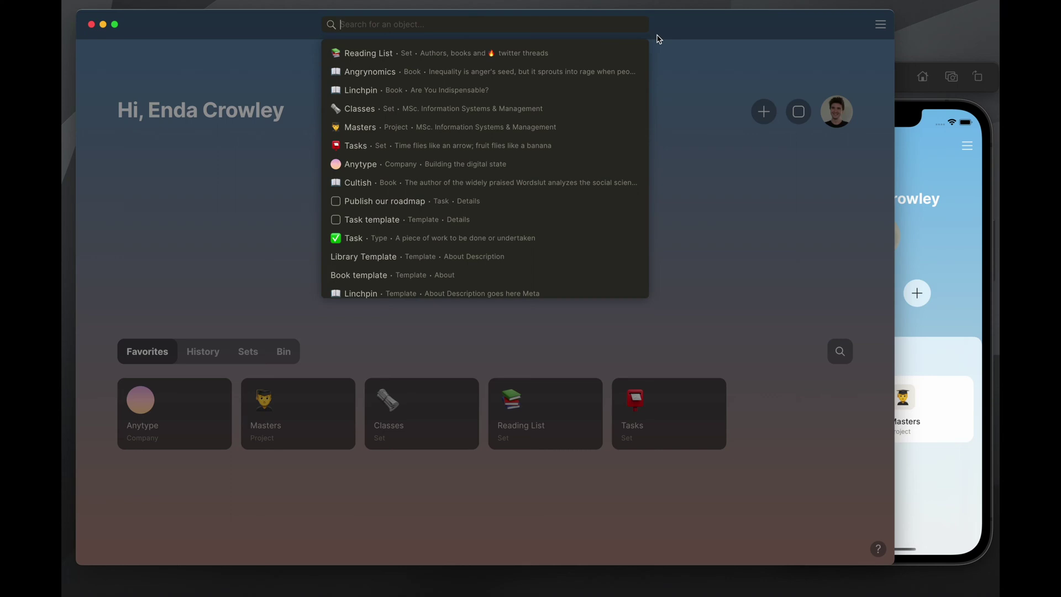
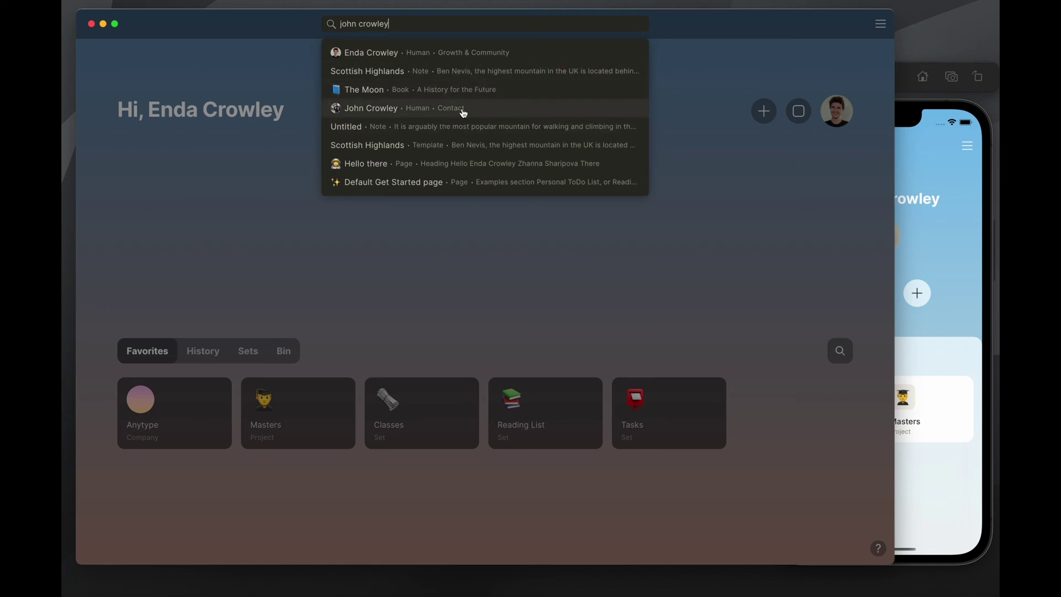
pyautogui.click(524, 95)
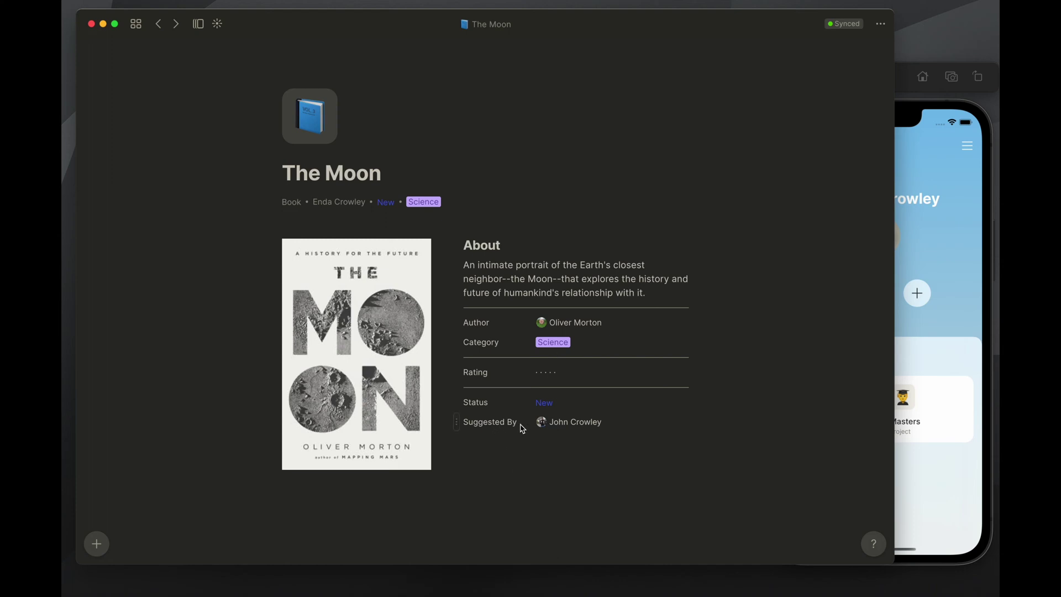
# Check The Moon's Suggested By value and relations panel, then return to the home dashboard
pyautogui.click(581, 426)
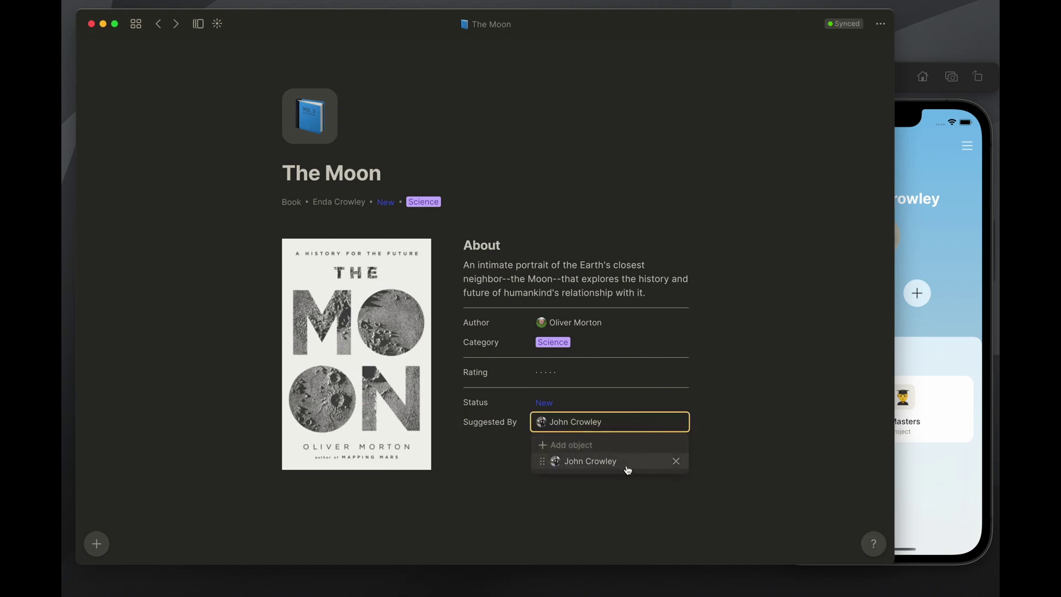
pyautogui.click(735, 425)
pyautogui.click(563, 422)
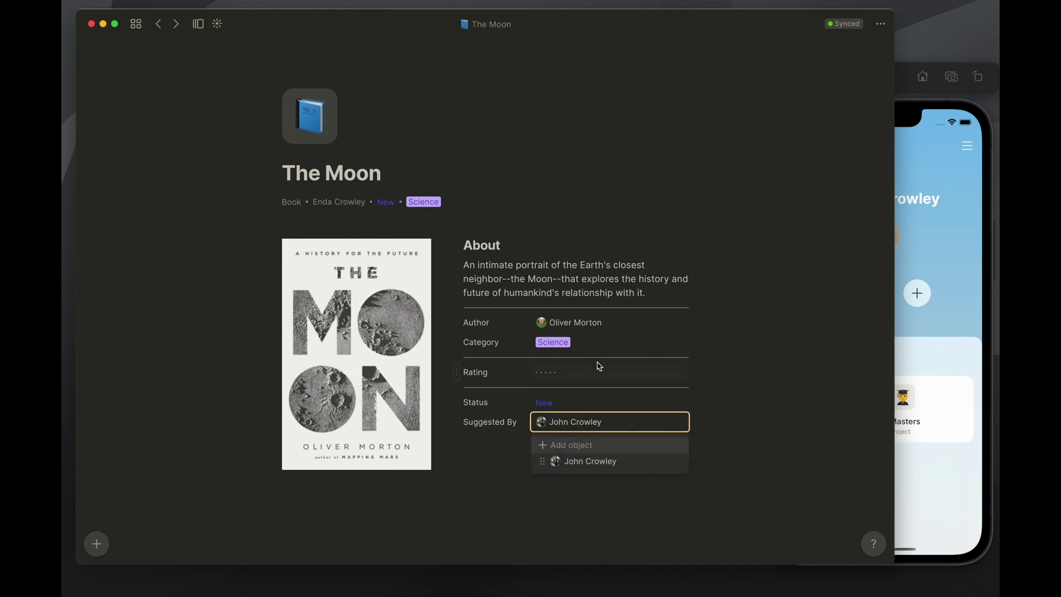
pyautogui.click(516, 233)
pyautogui.moveTo(396, 98)
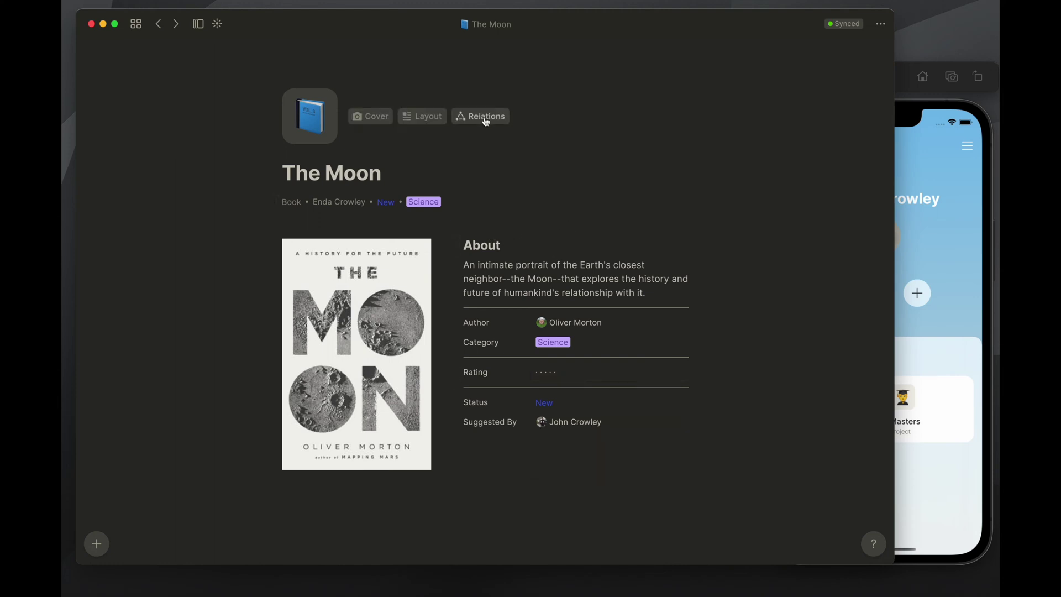
pyautogui.click(483, 120)
pyautogui.click(432, 143)
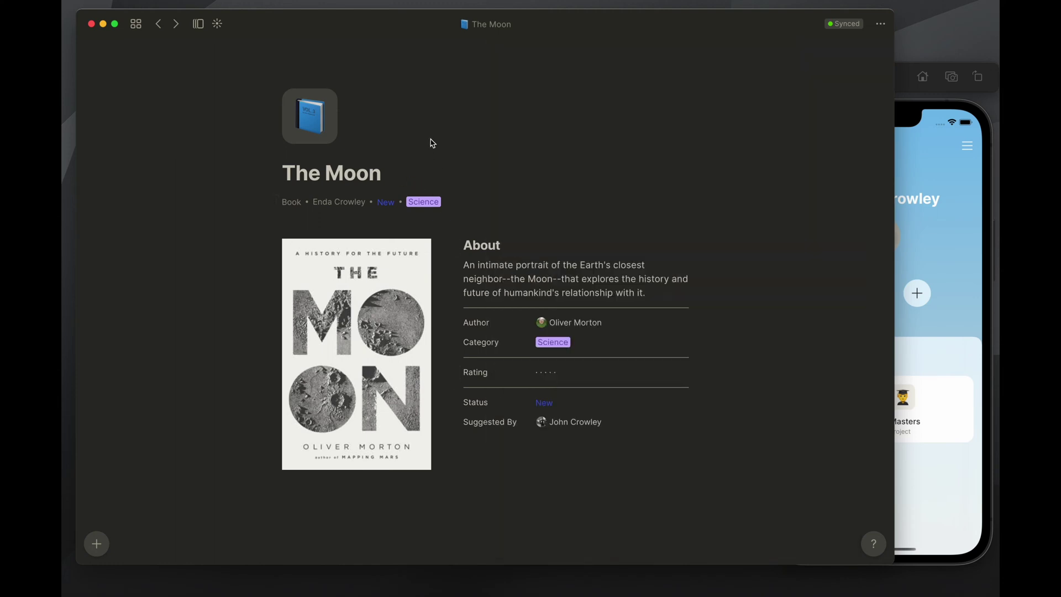
pyautogui.click(136, 25)
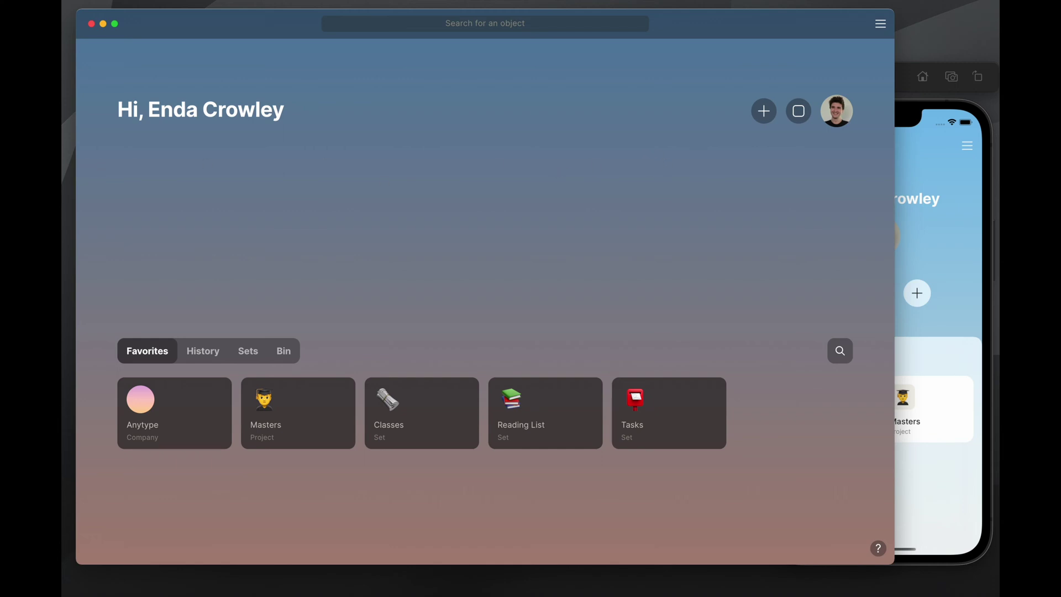
# Open The Moon book page from the Reading List set
pyautogui.press('super+Tab')
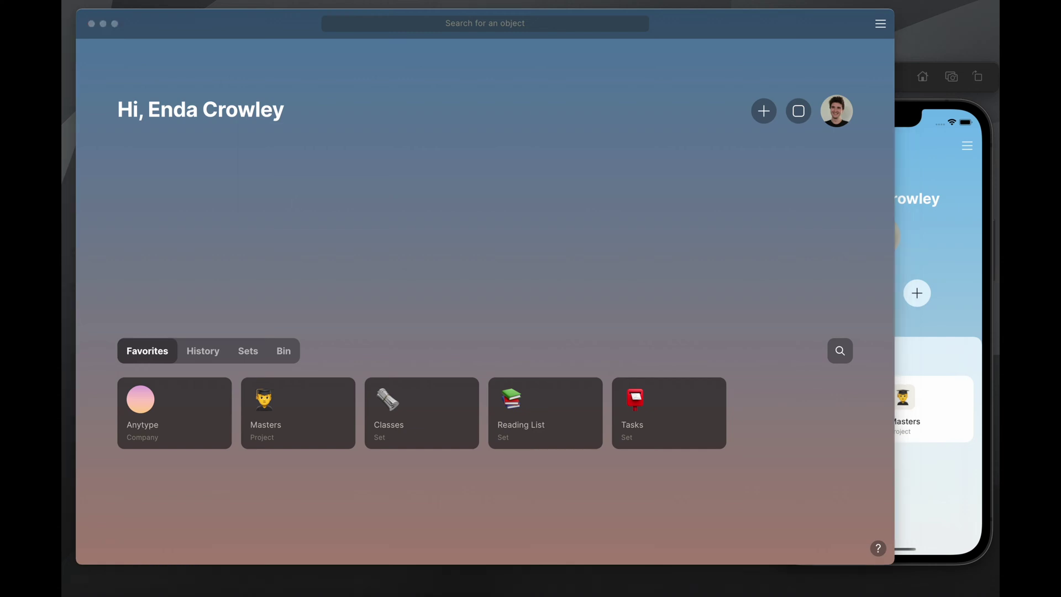
pyautogui.click(210, 187)
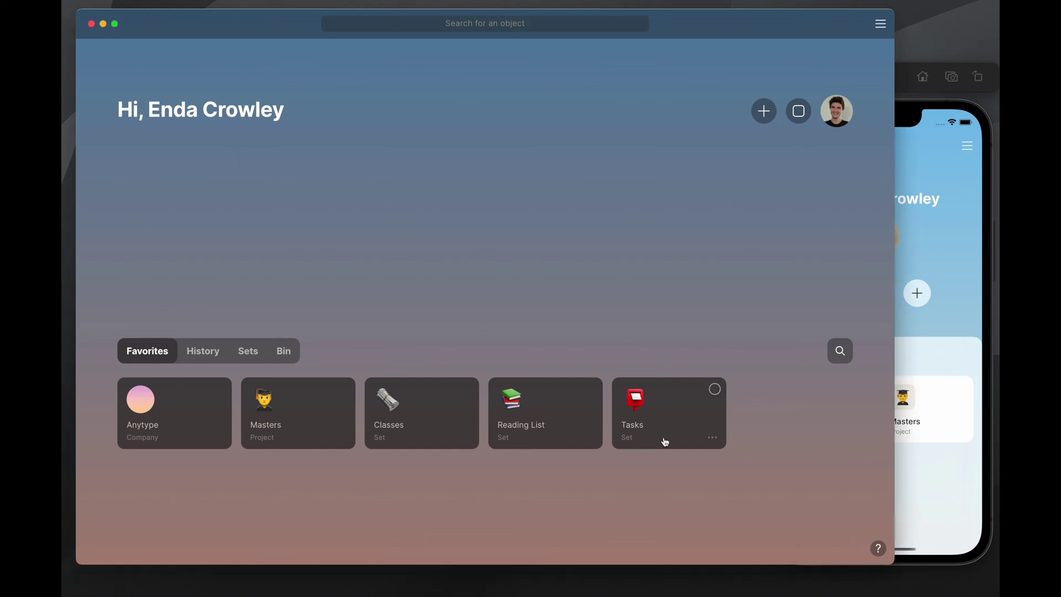
pyautogui.click(547, 411)
pyautogui.scroll(-2, 257, 354)
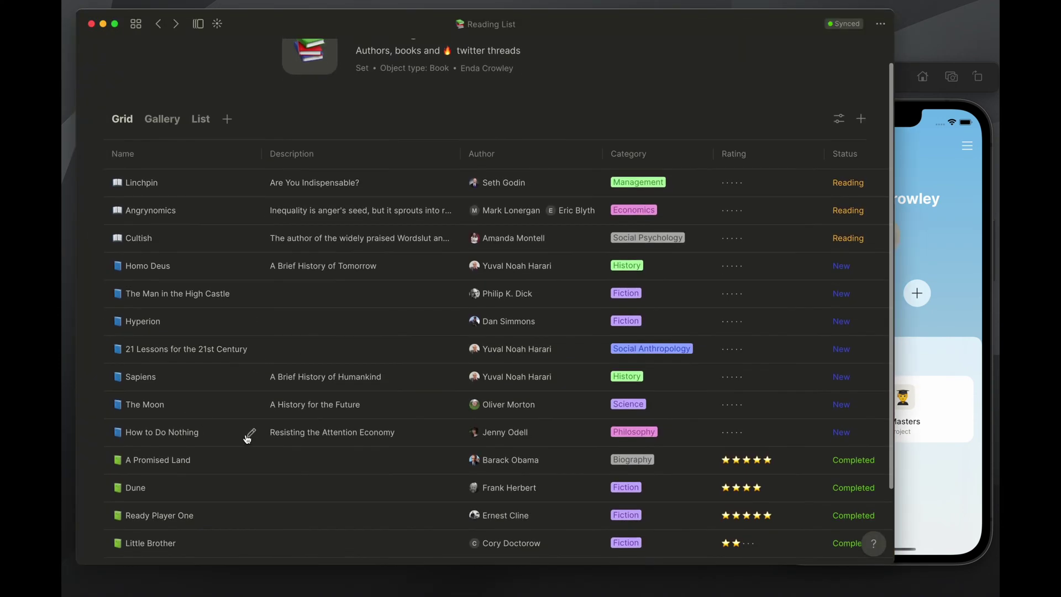
pyautogui.scroll(-2, 246, 436)
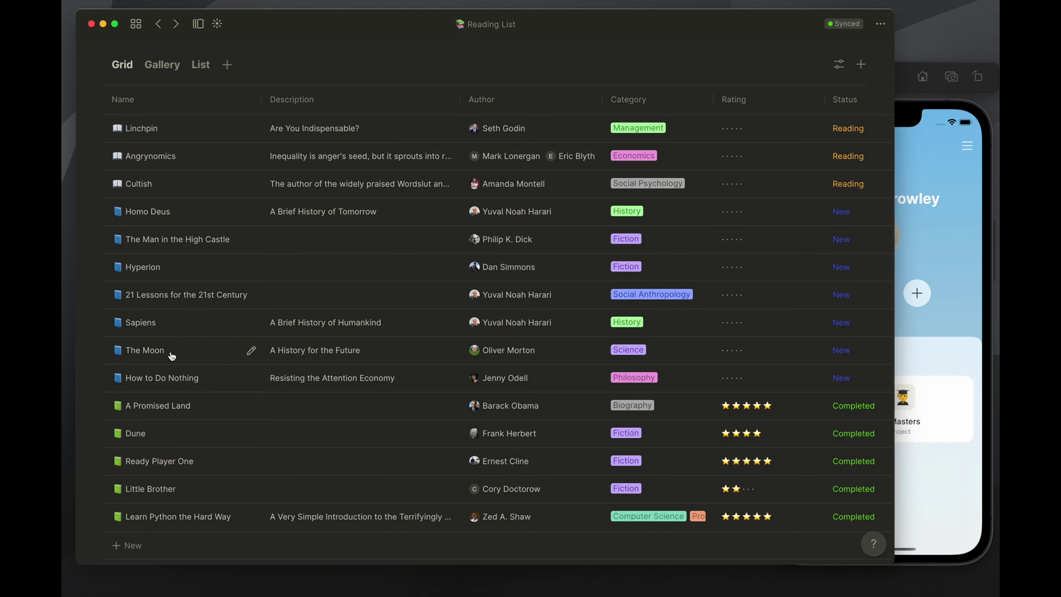
pyautogui.click(172, 353)
# Add a 'Meta' heading with a line divider beneath it on The Moon page
pyautogui.click(316, 455)
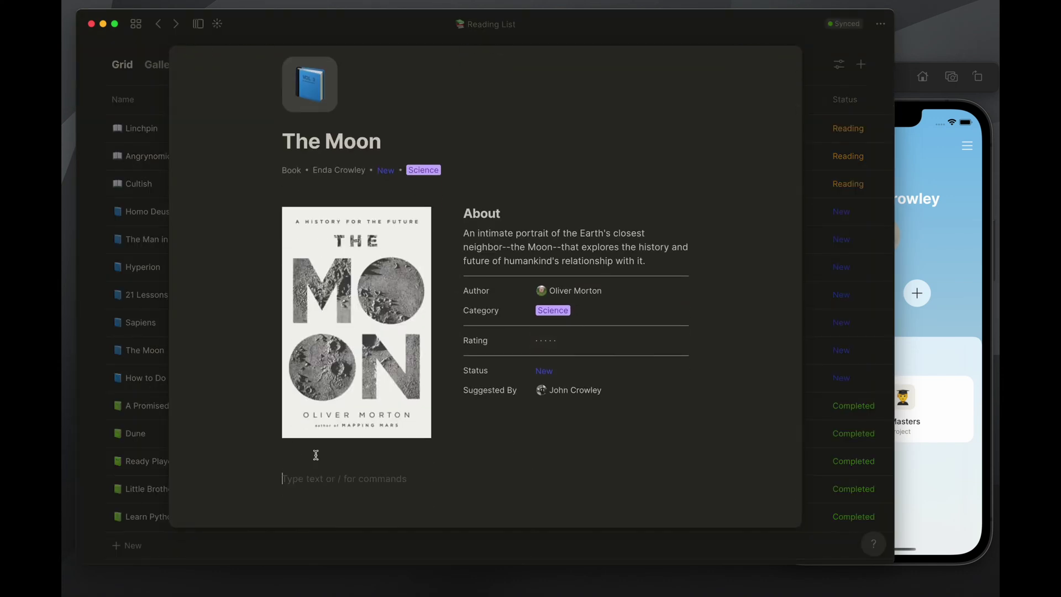
pyautogui.write('/h2')
pyautogui.press('Return')
pyautogui.write('Meta')
pyautogui.press('Return')
pyautogui.write('/line')
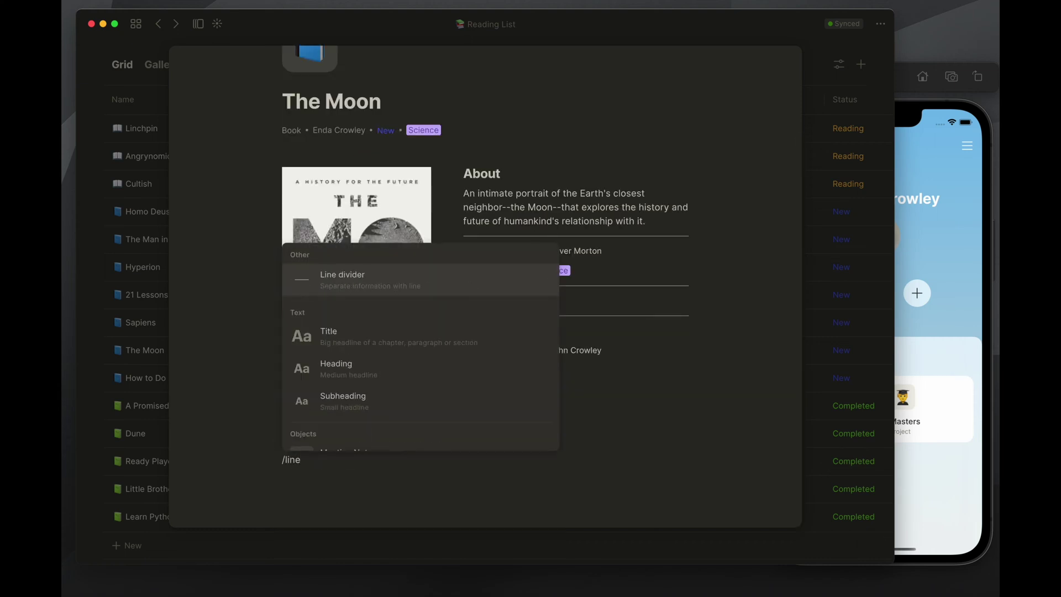
pyautogui.press('Return')
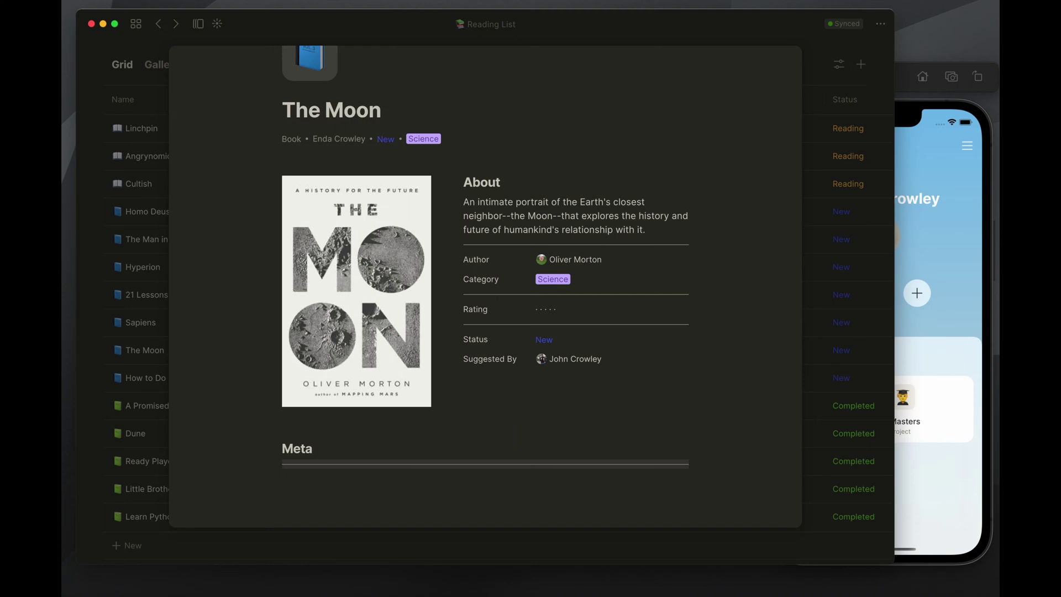
# Create a new Task object below the divider using /task
pyautogui.click(356, 478)
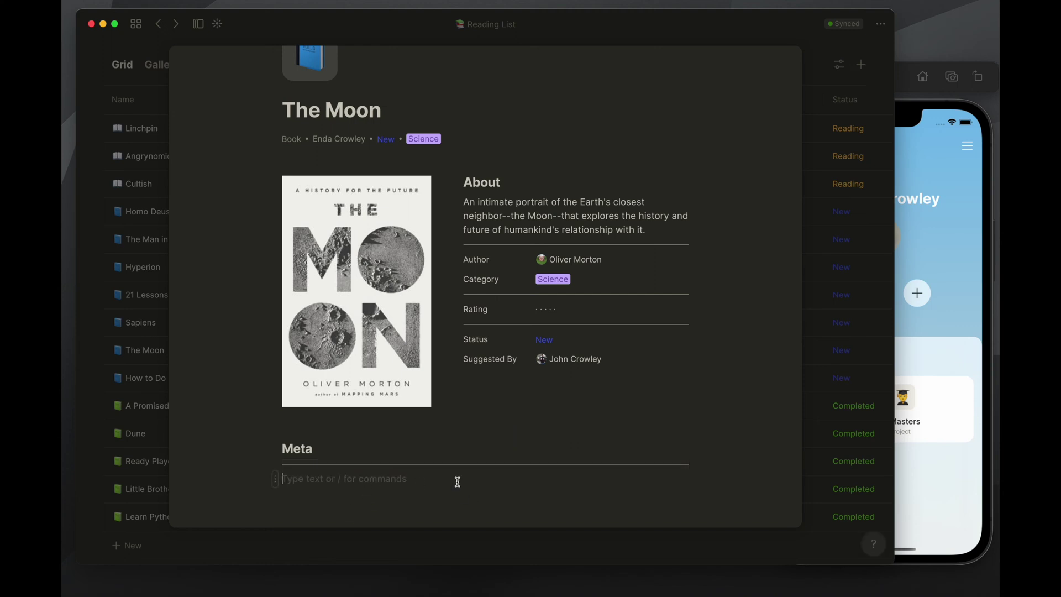
pyautogui.write('@')
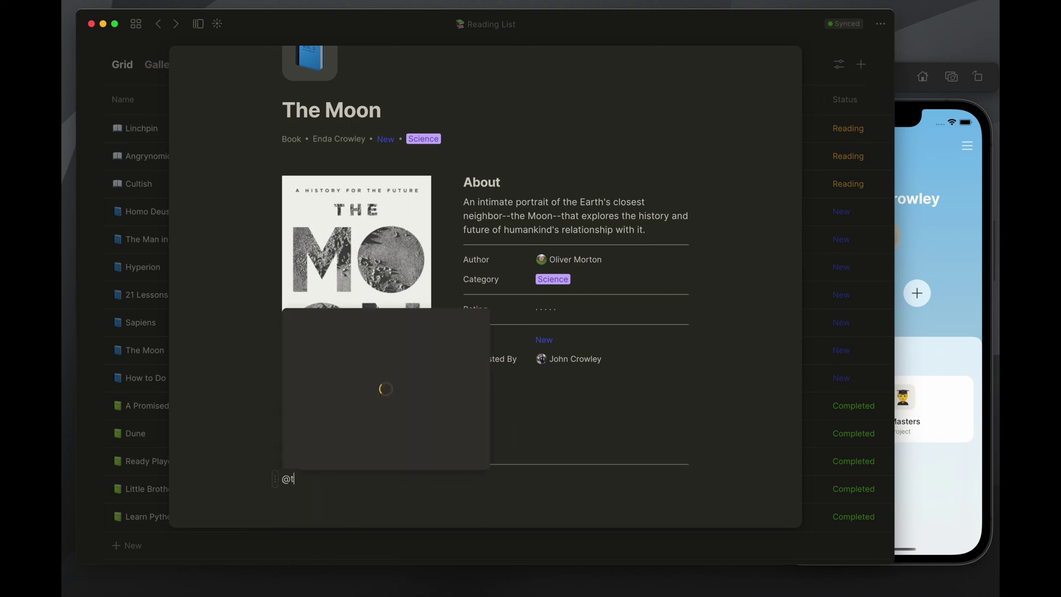
pyautogui.press('BackSpace')
pyautogui.write('/task')
pyautogui.press('Return')
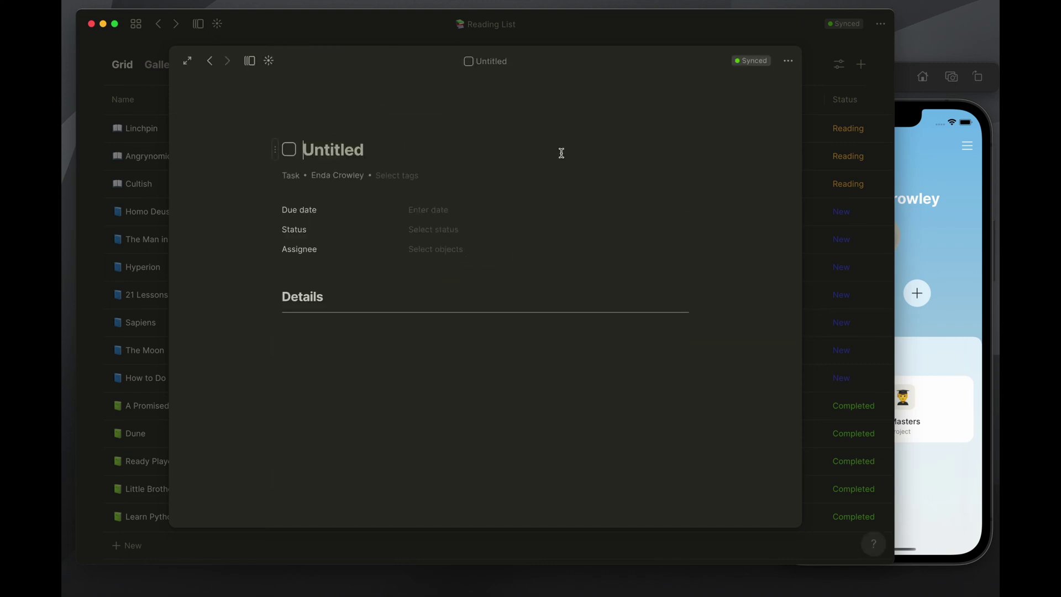
# Title the task 'Buy this book for' the contact and tag it Personal
pyautogui.write('Buy this book for Zahn')
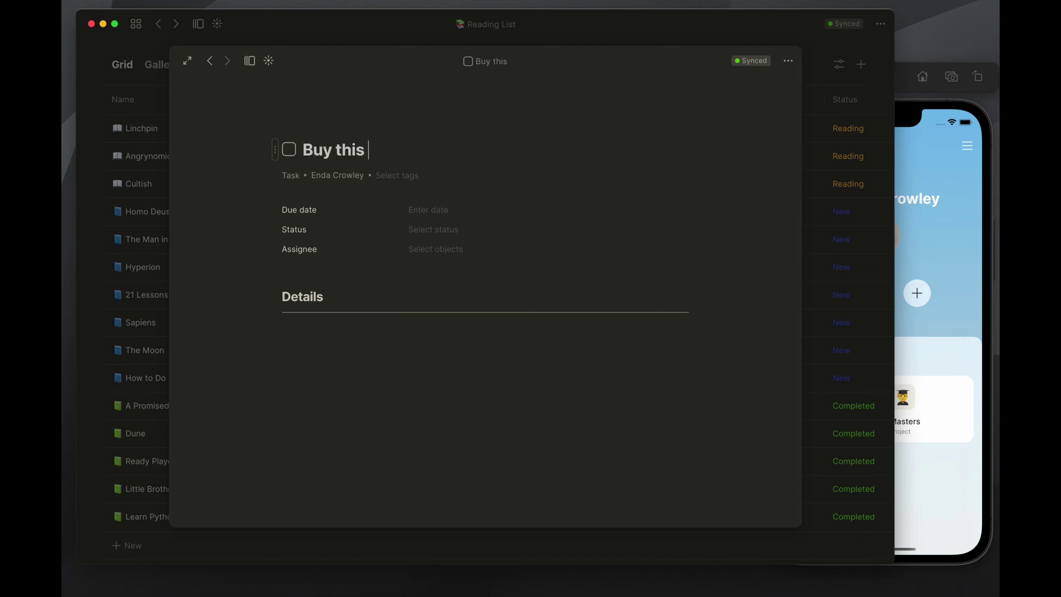
pyautogui.press('BackSpace')
pyautogui.press('BackSpace')
pyautogui.press('BackSpace')
pyautogui.write('hanna')
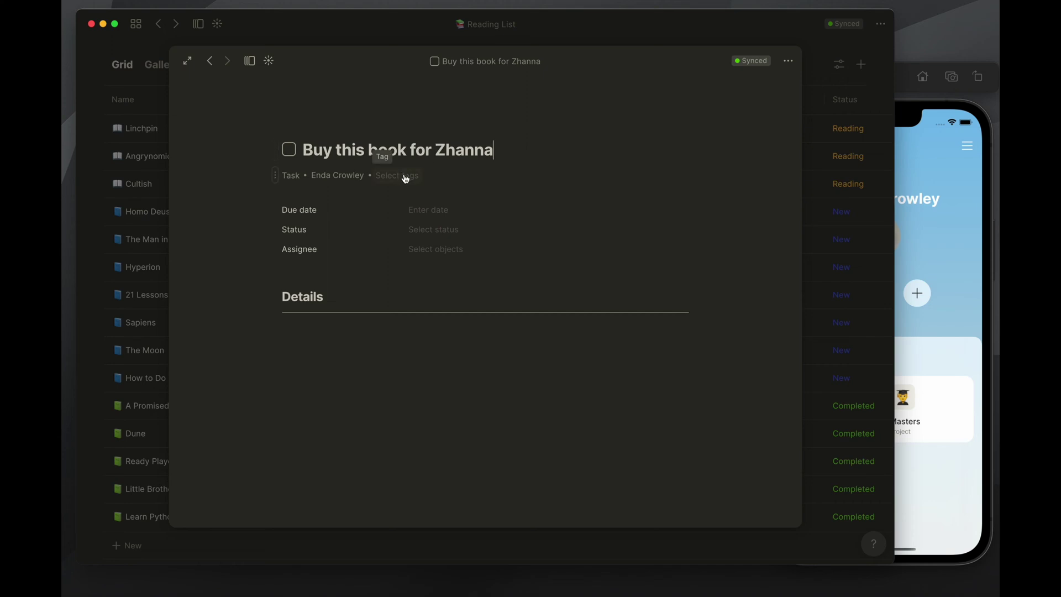
pyautogui.click(402, 176)
pyautogui.click(617, 126)
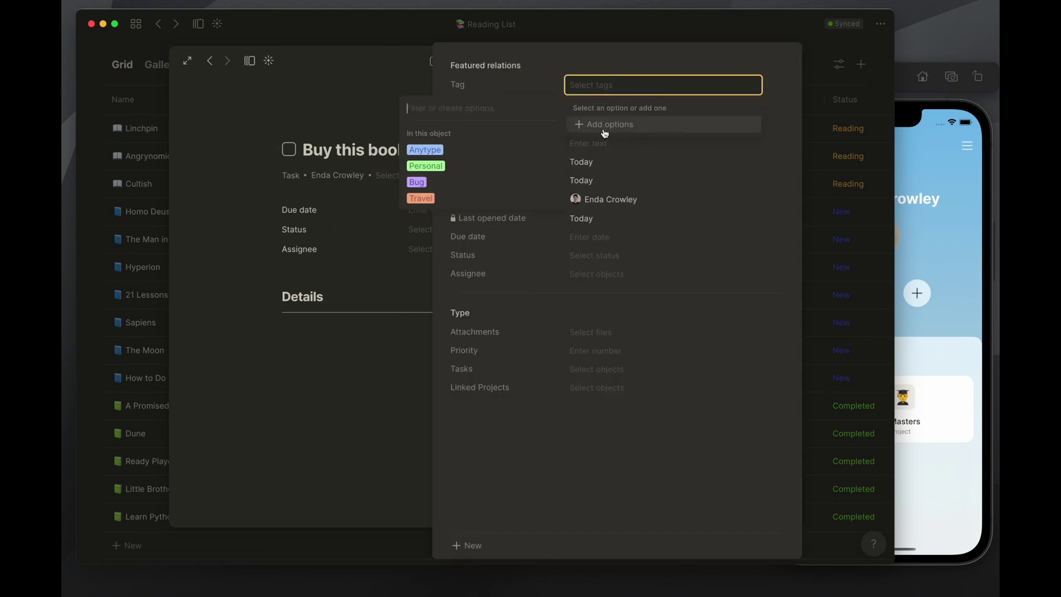
pyautogui.click(439, 169)
pyautogui.click(701, 518)
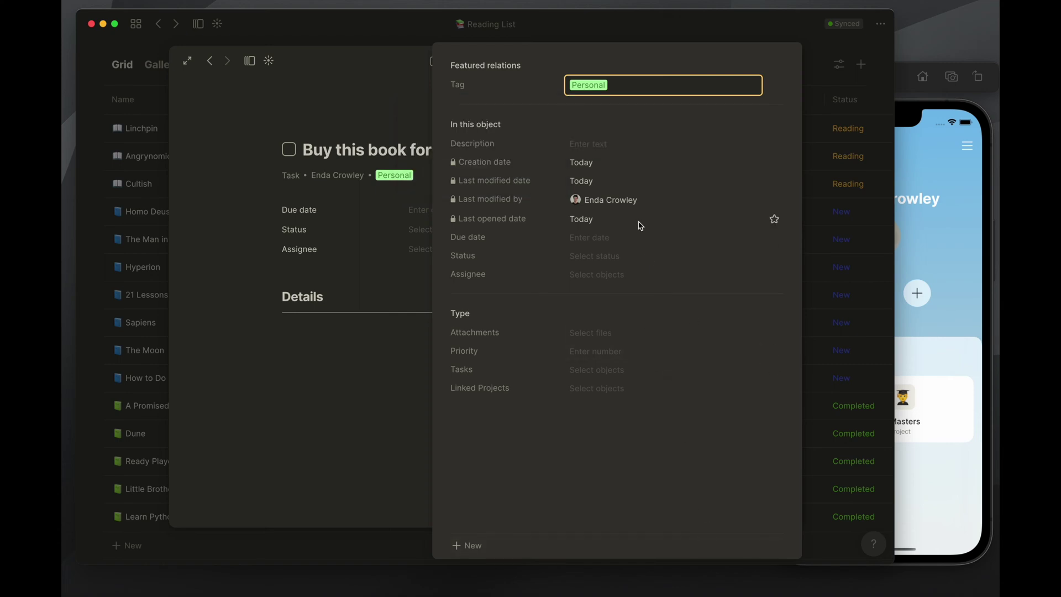
pyautogui.click(391, 237)
# Set status New, due date Tomorrow, and assign the task to the found person
pyautogui.click(438, 209)
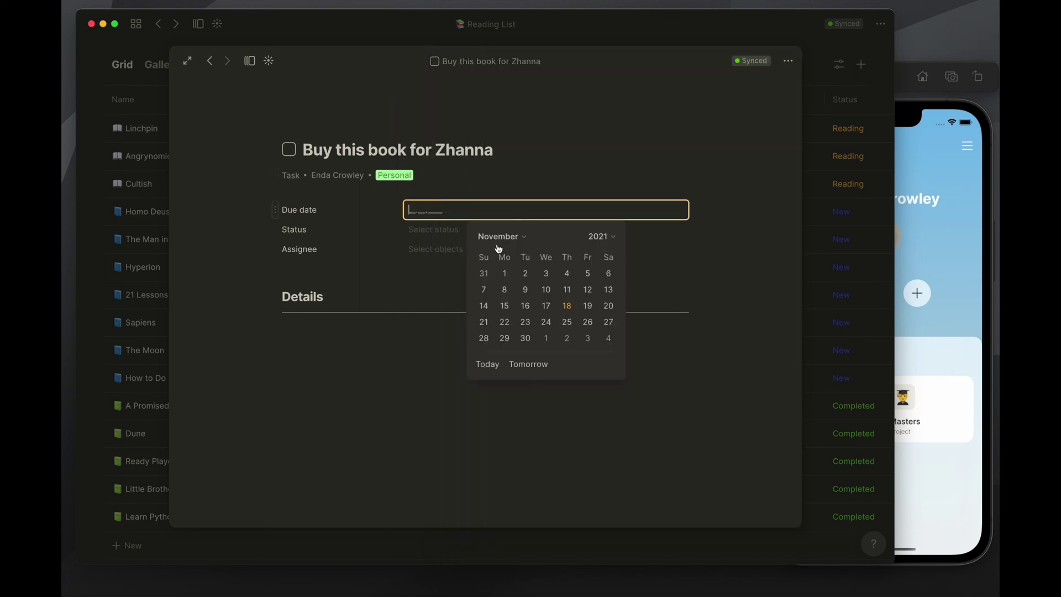
pyautogui.click(457, 239)
pyautogui.click(450, 230)
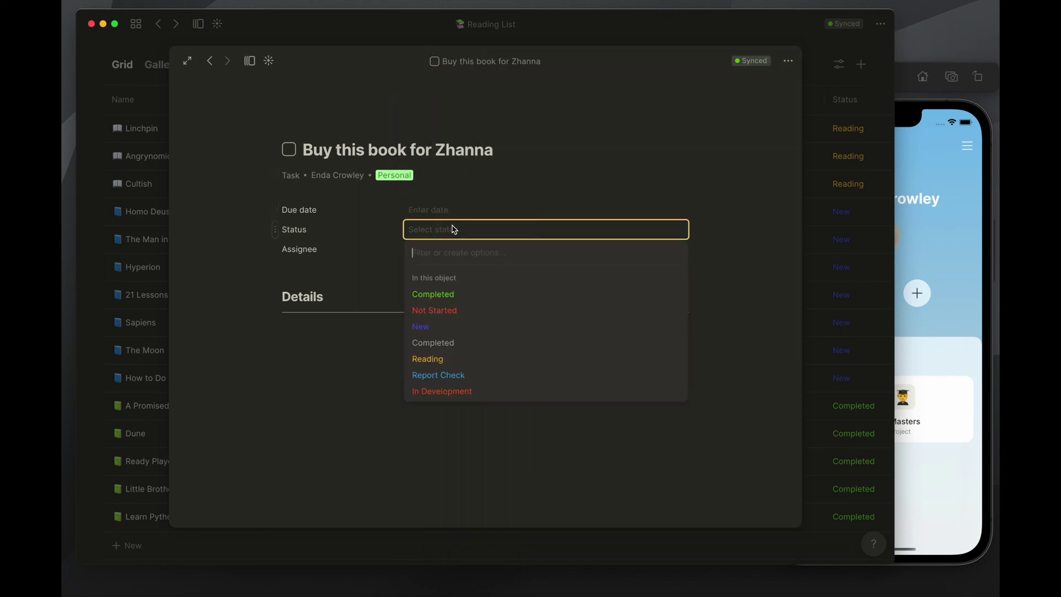
pyautogui.click(433, 331)
pyautogui.click(439, 211)
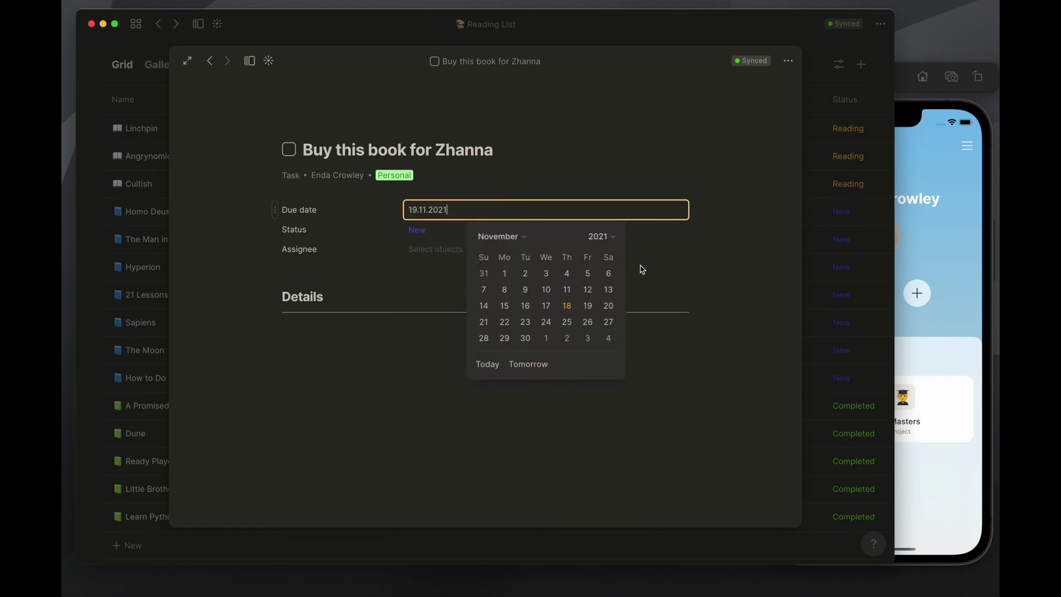
pyautogui.click(584, 308)
pyautogui.click(464, 249)
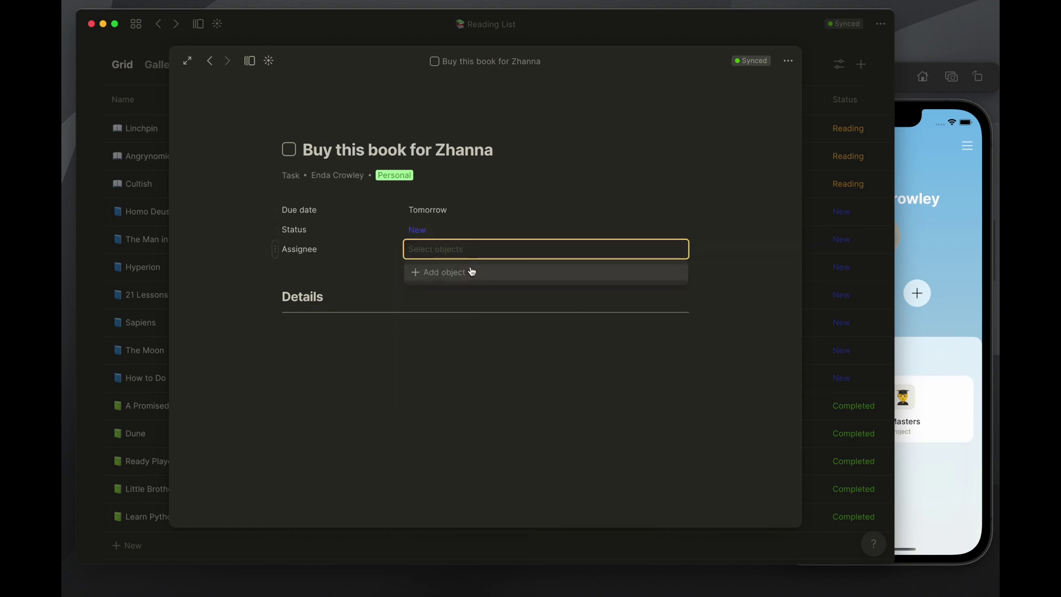
pyautogui.moveTo(473, 272)
pyautogui.write('anton')
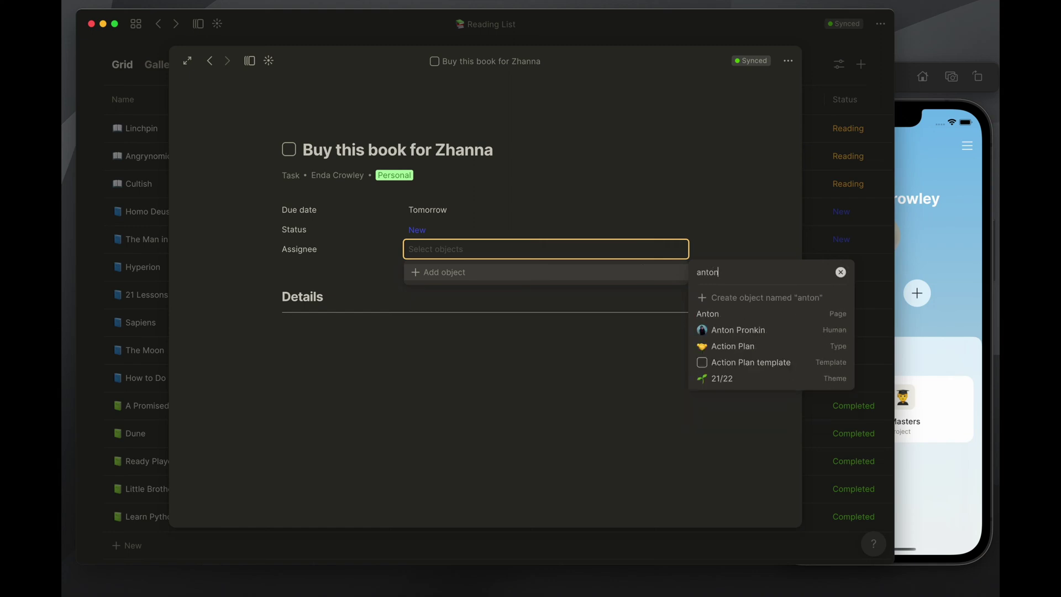
pyautogui.click(795, 329)
# Add the Linked Contacts relation to the task via /rel
pyautogui.click(356, 268)
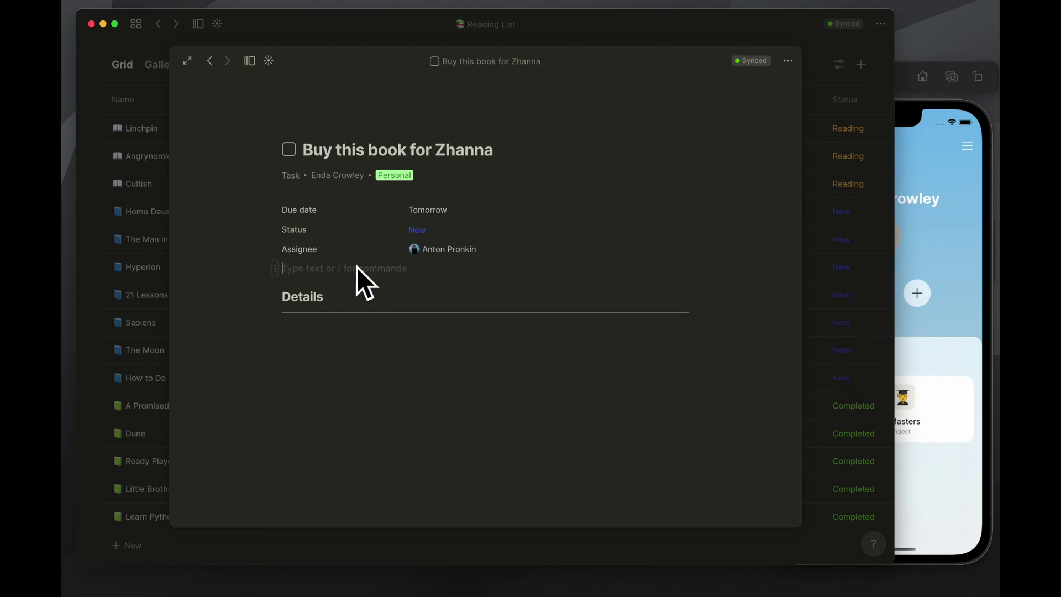
pyautogui.write('/rel')
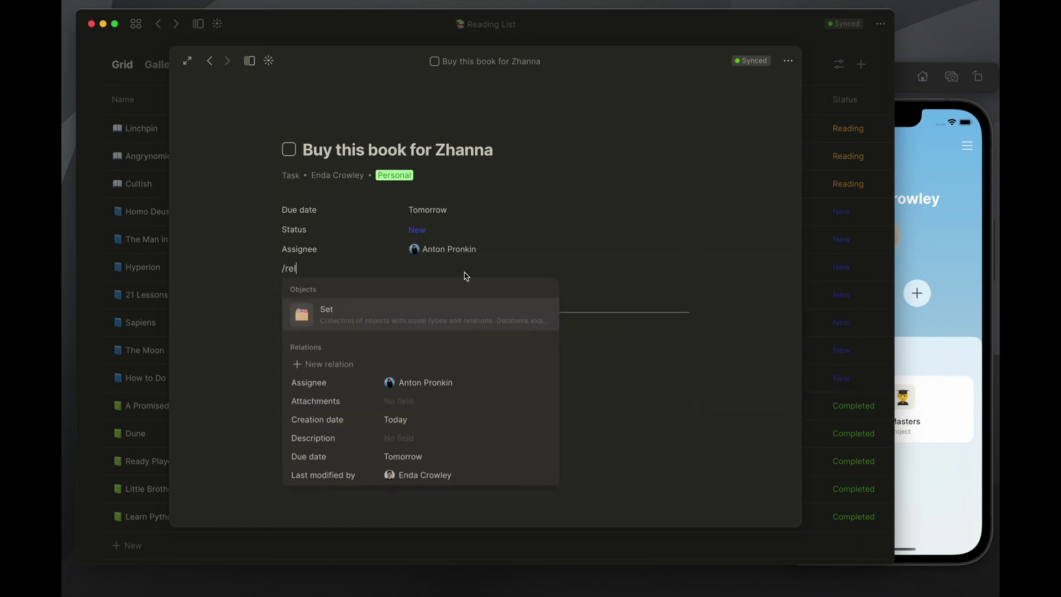
pyautogui.scroll(-5, 533, 457)
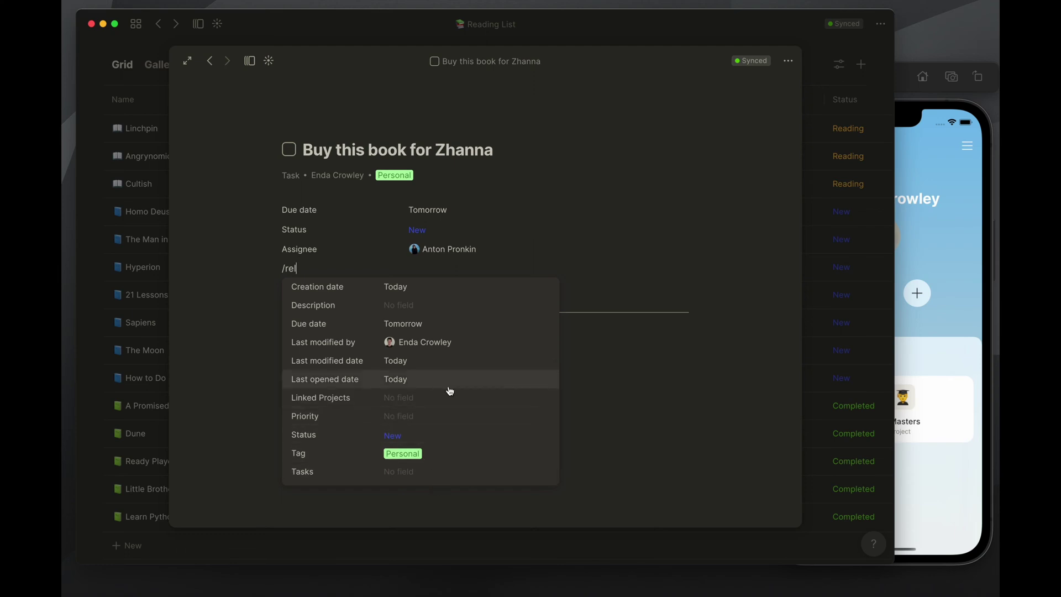
pyautogui.scroll(2, 430, 333)
pyautogui.scroll(2, 429, 333)
pyautogui.scroll(-2, 449, 350)
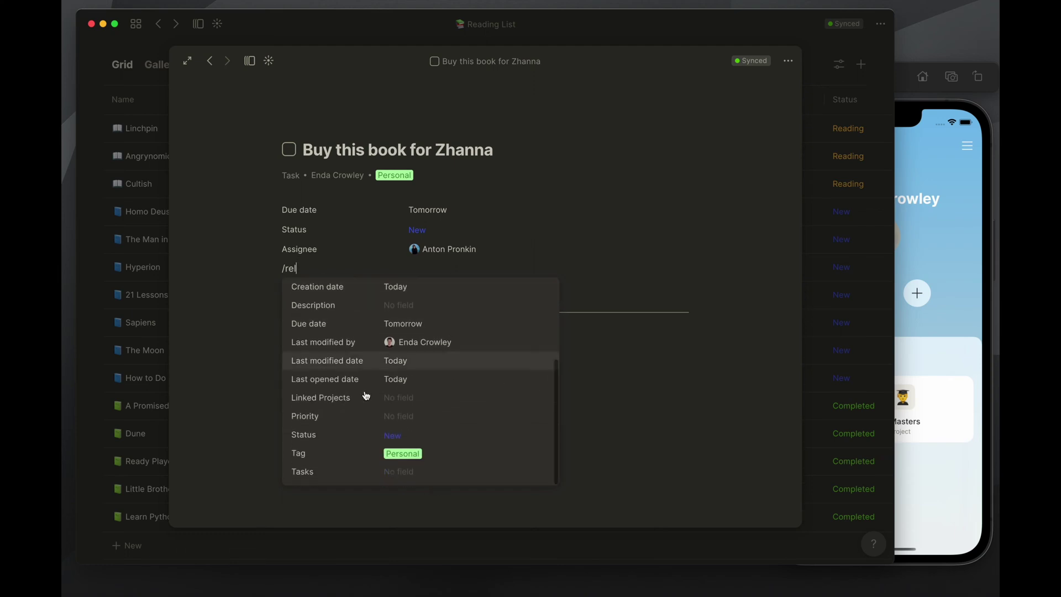
pyautogui.scroll(3, 403, 422)
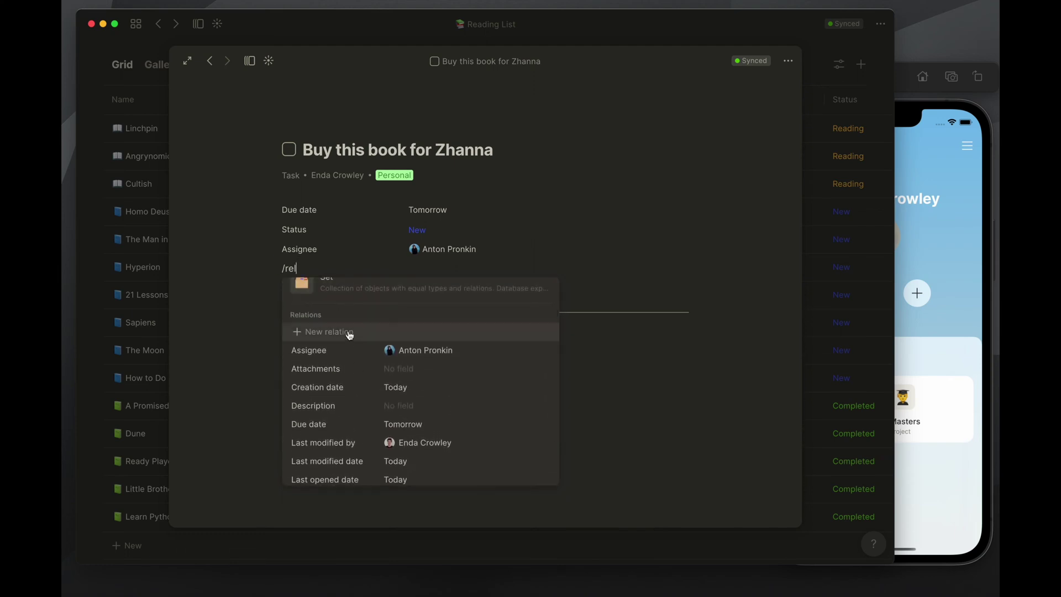
pyautogui.scroll(1, 348, 336)
pyautogui.click(355, 365)
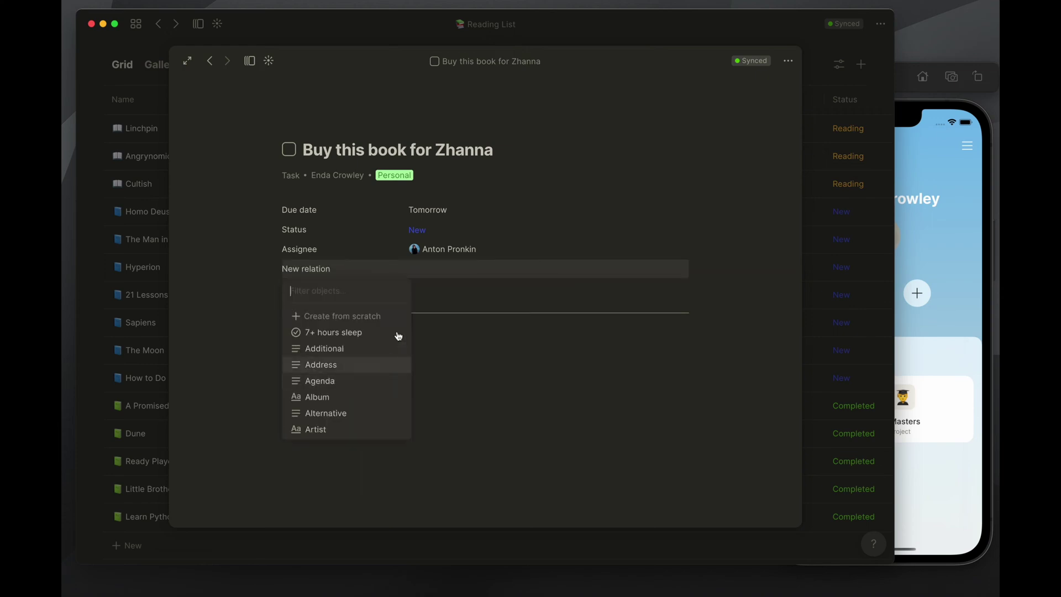
pyautogui.write('link')
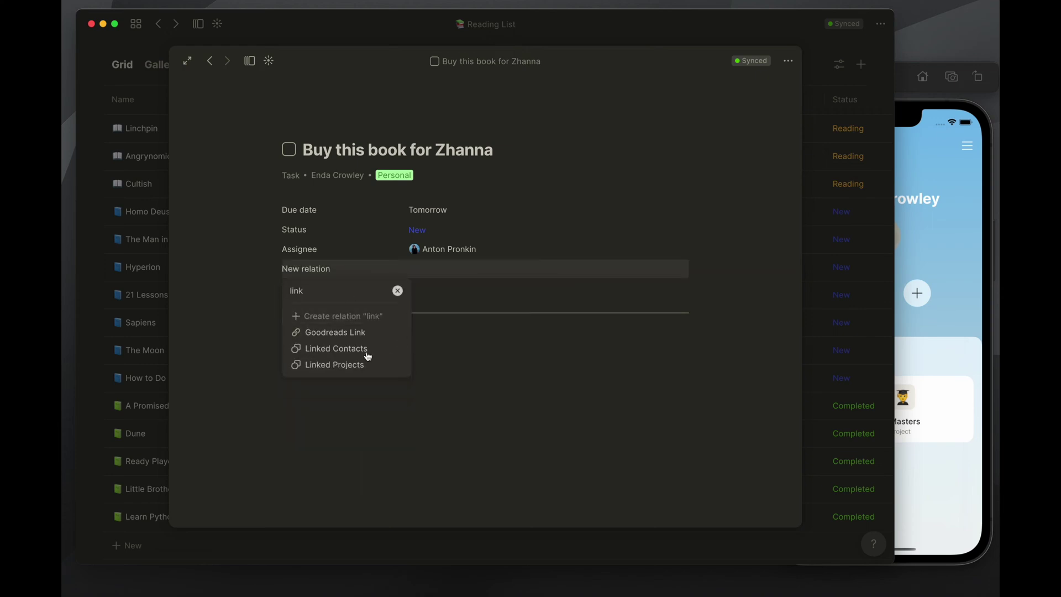
pyautogui.click(365, 349)
# Link the matching contact under Linked Contacts and close the object picker
pyautogui.click(445, 271)
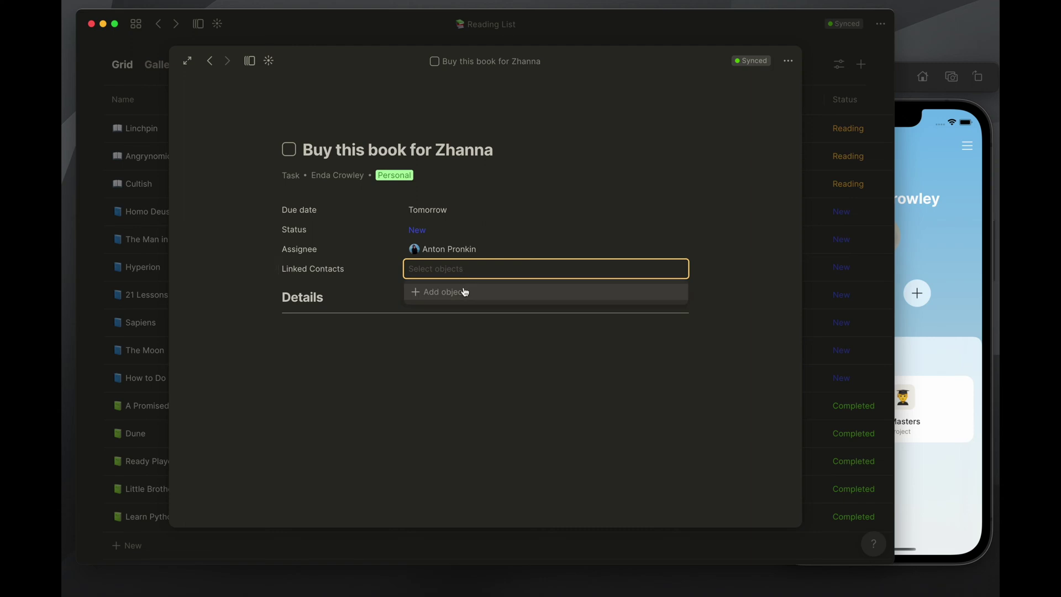
pyautogui.click(464, 292)
pyautogui.write('zhanna')
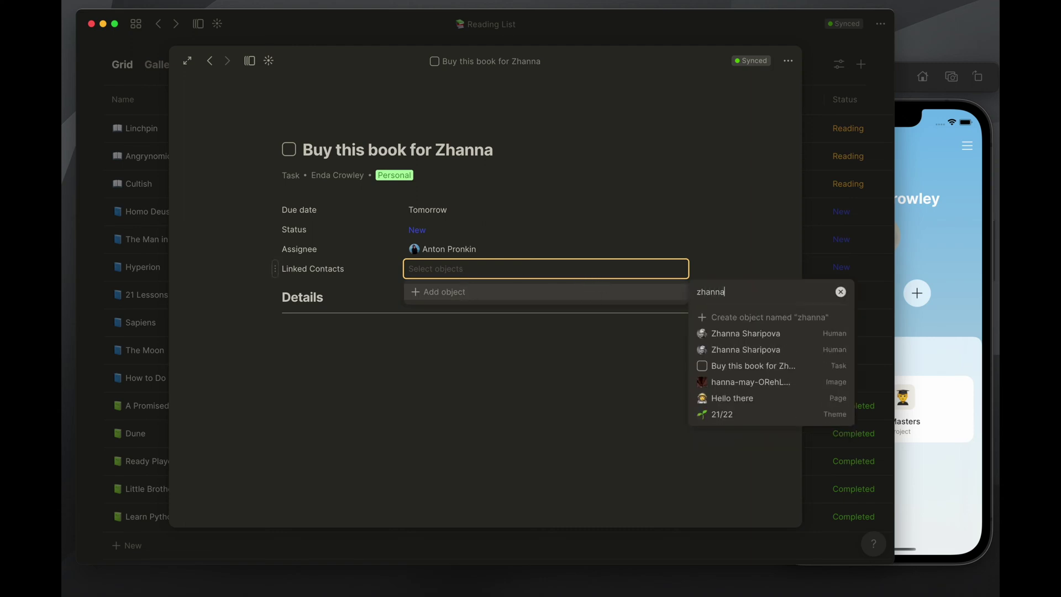
pyautogui.click(783, 333)
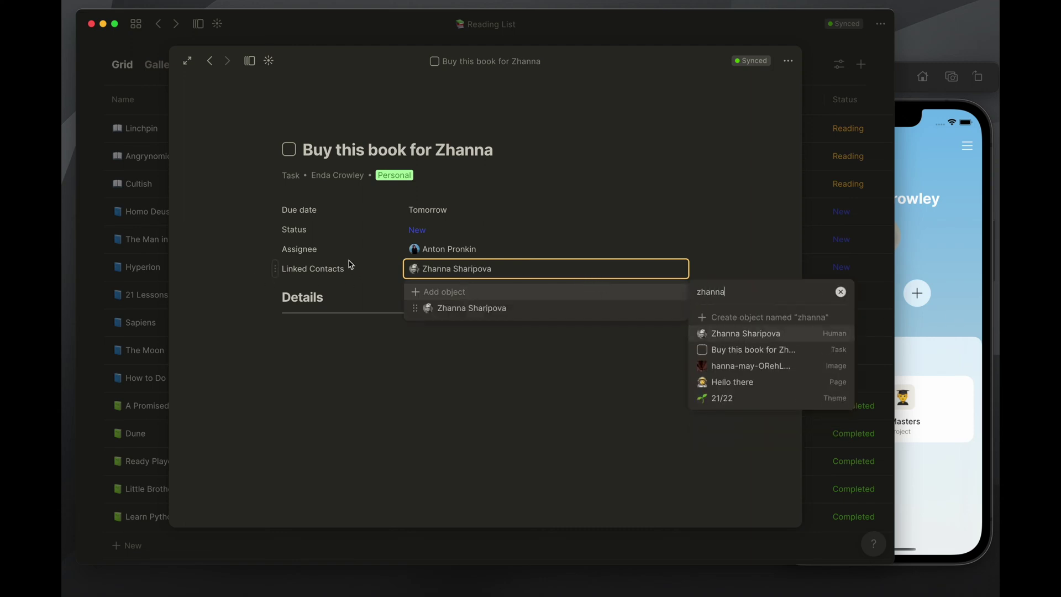
pyautogui.click(396, 368)
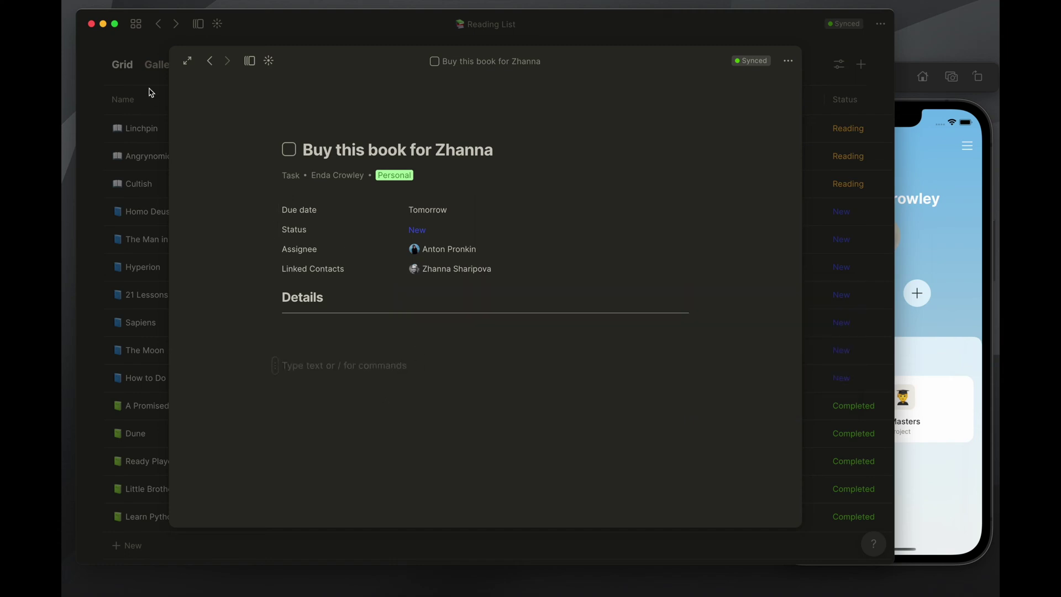
# Open the book-buying task from The Moon's Meta section and review its incoming and outgoing links
pyautogui.click(210, 62)
pyautogui.scroll(-5, 534, 235)
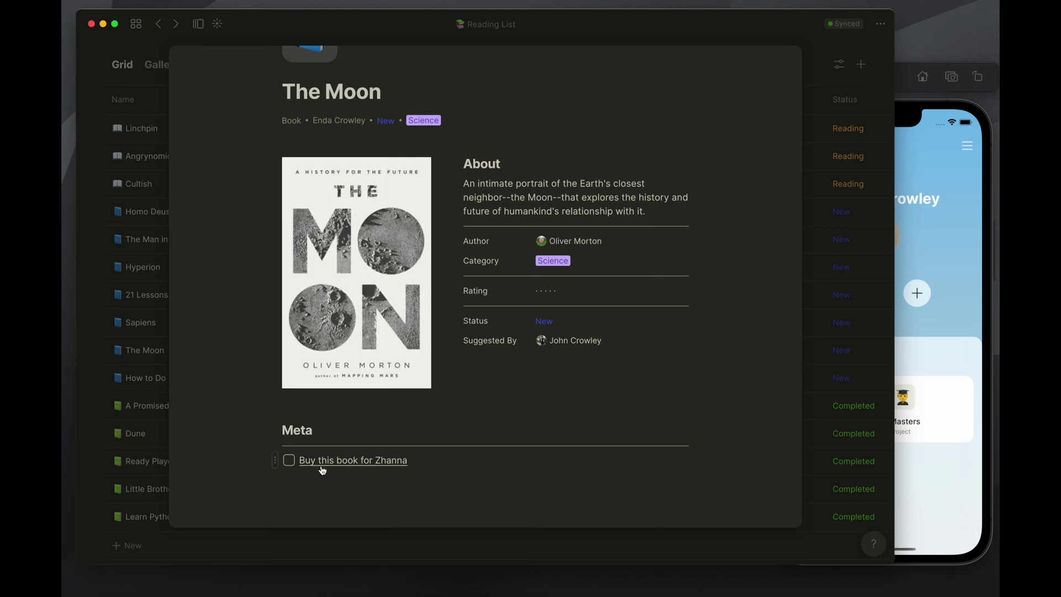
pyautogui.click(381, 468)
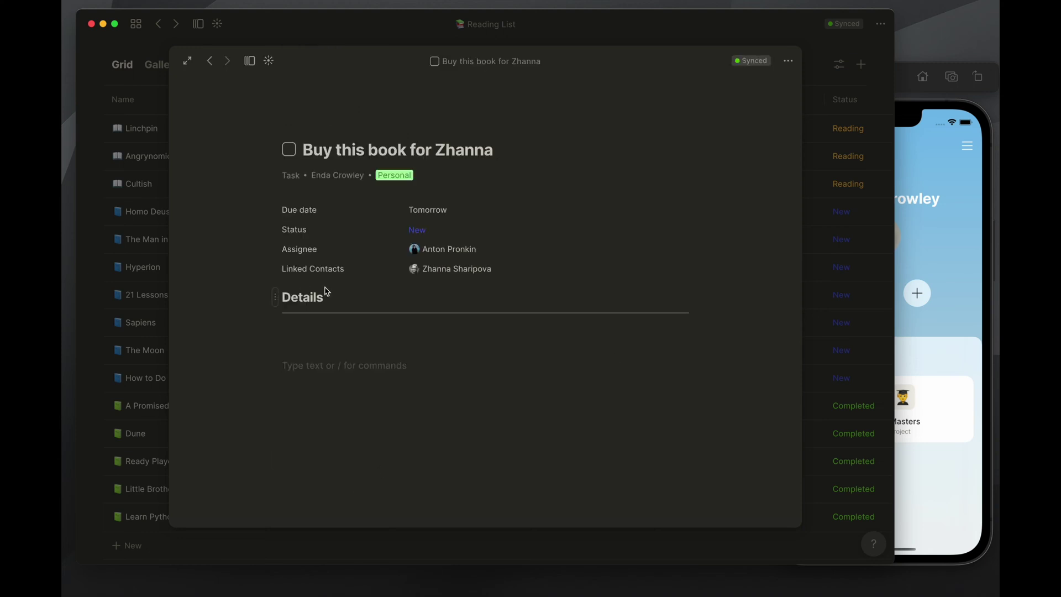
pyautogui.click(189, 61)
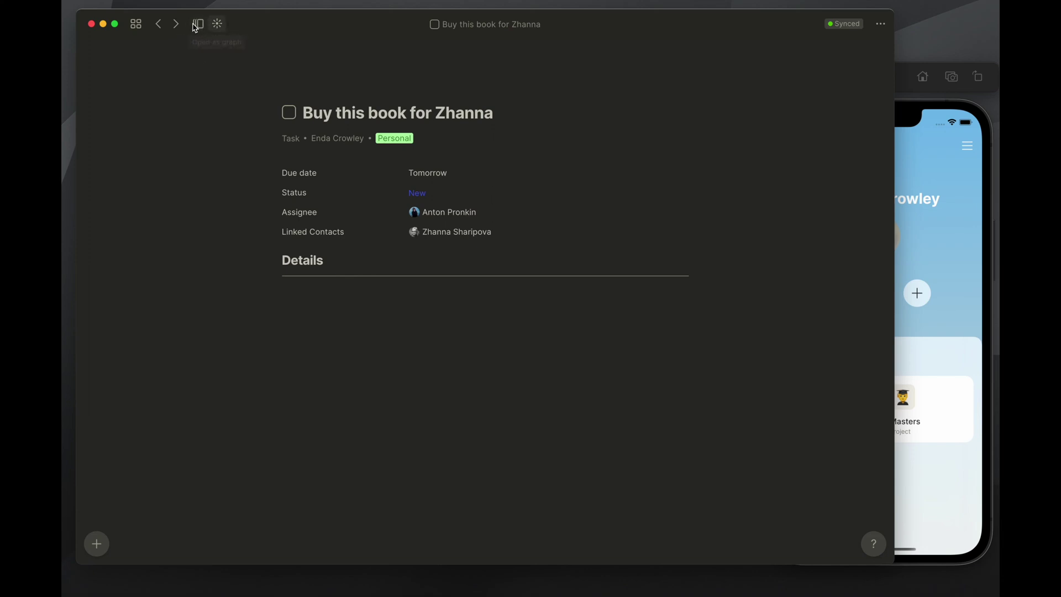
pyautogui.click(198, 25)
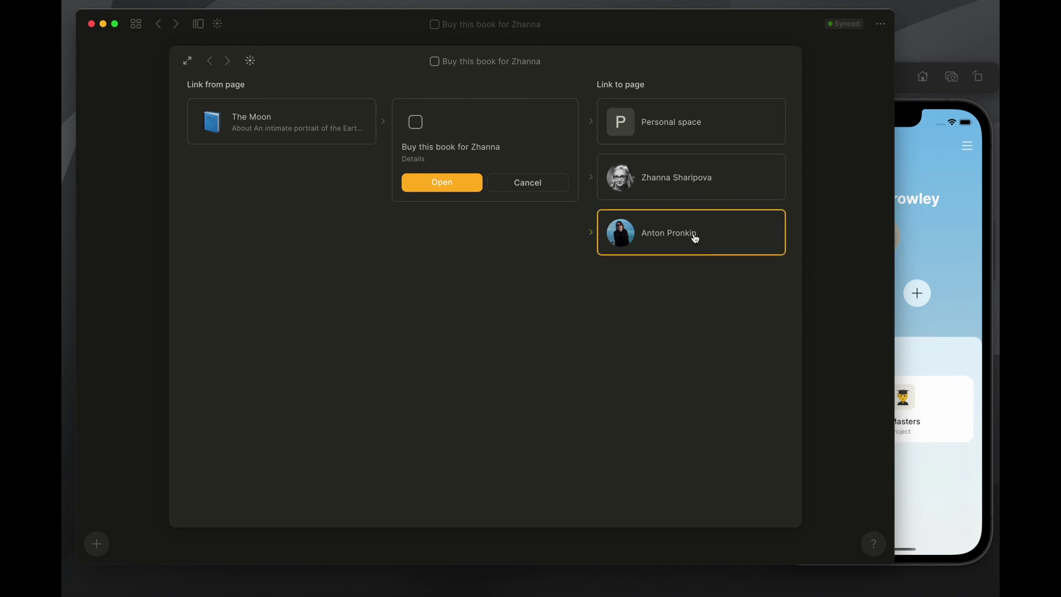
pyautogui.click(159, 82)
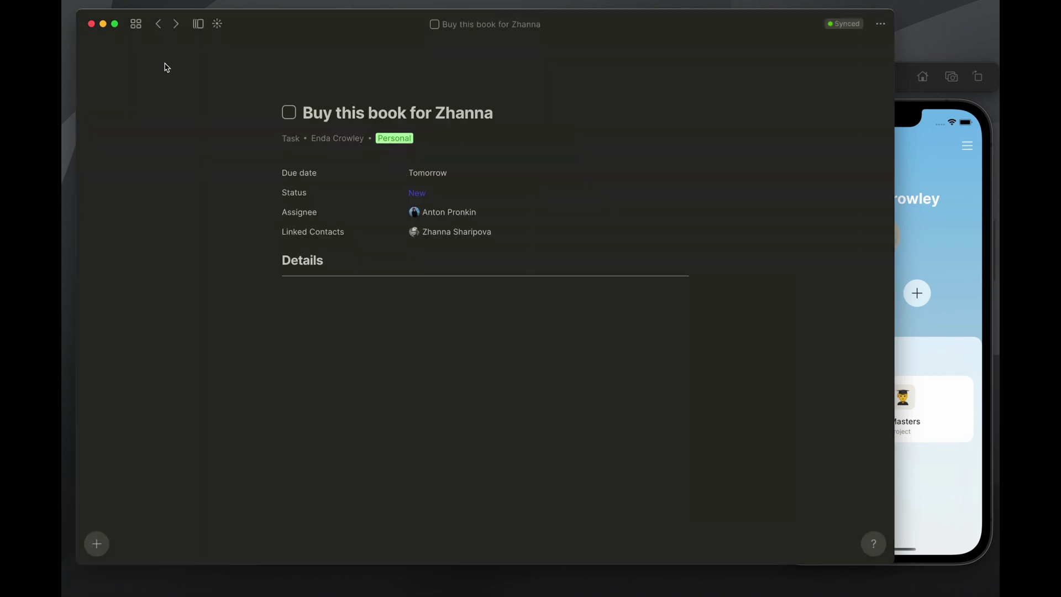
# Return via the Reading List and home dashboard to open the Tasks set
pyautogui.click(162, 27)
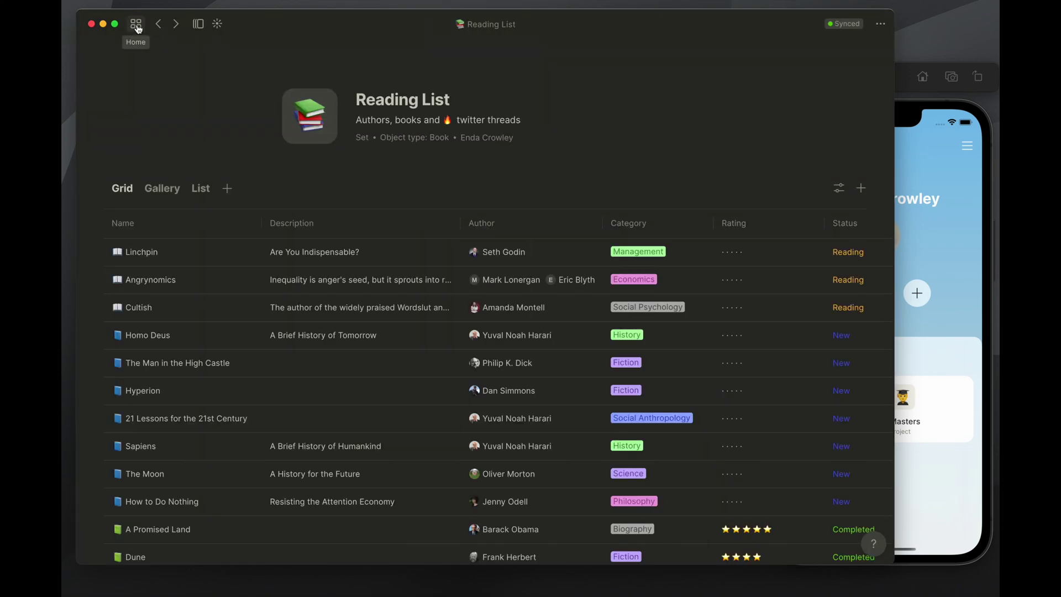
pyautogui.click(138, 29)
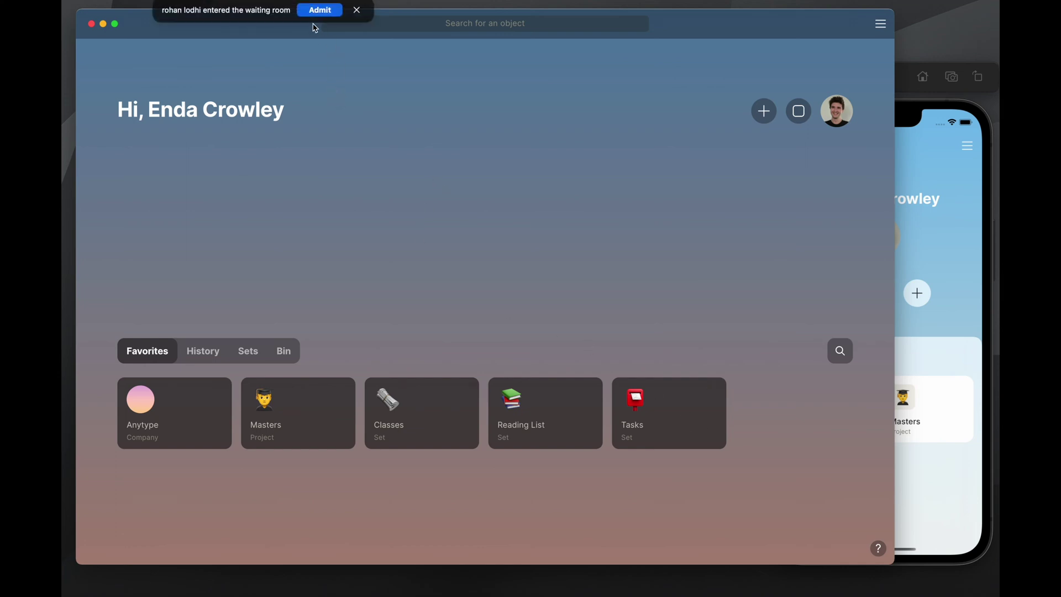
pyautogui.moveTo(674, 422)
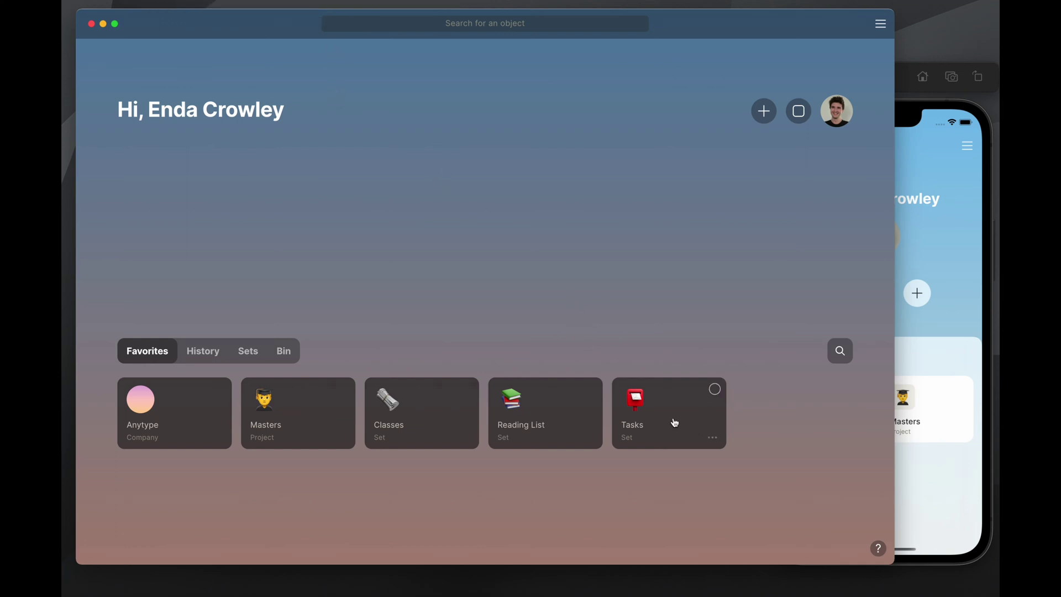
pyautogui.click(667, 420)
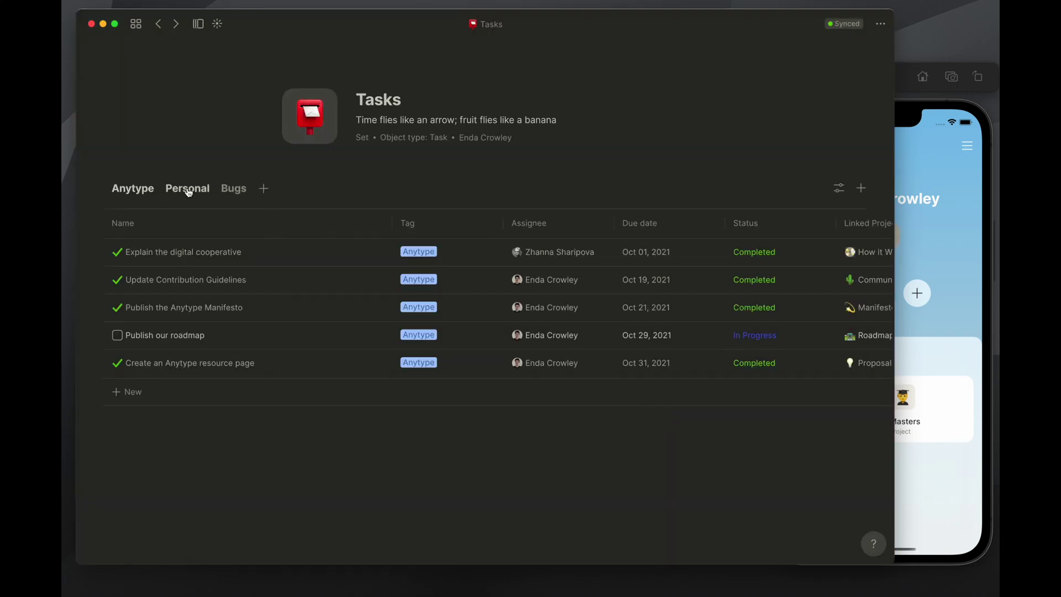
# Move the Bugs view tab between Anytype and Personal in the Tasks set
pyautogui.click(167, 193)
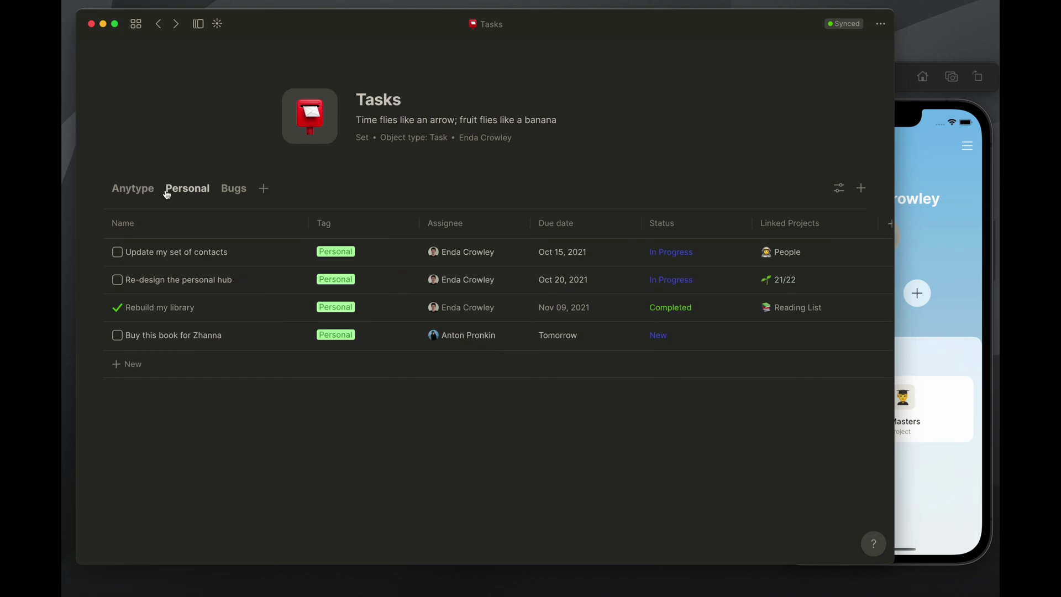
pyautogui.click(235, 193)
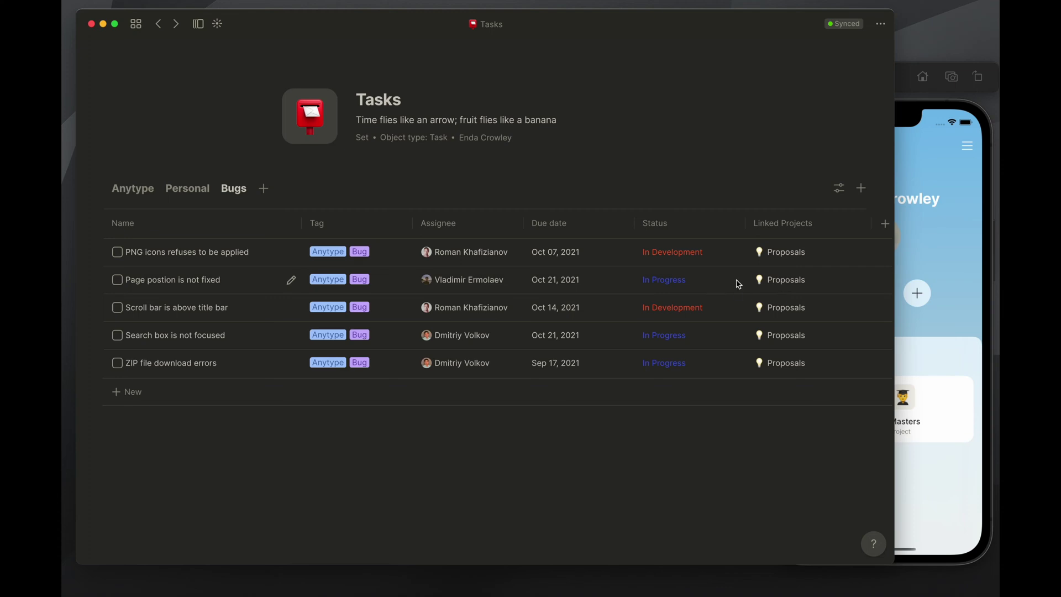
pyautogui.click(194, 191)
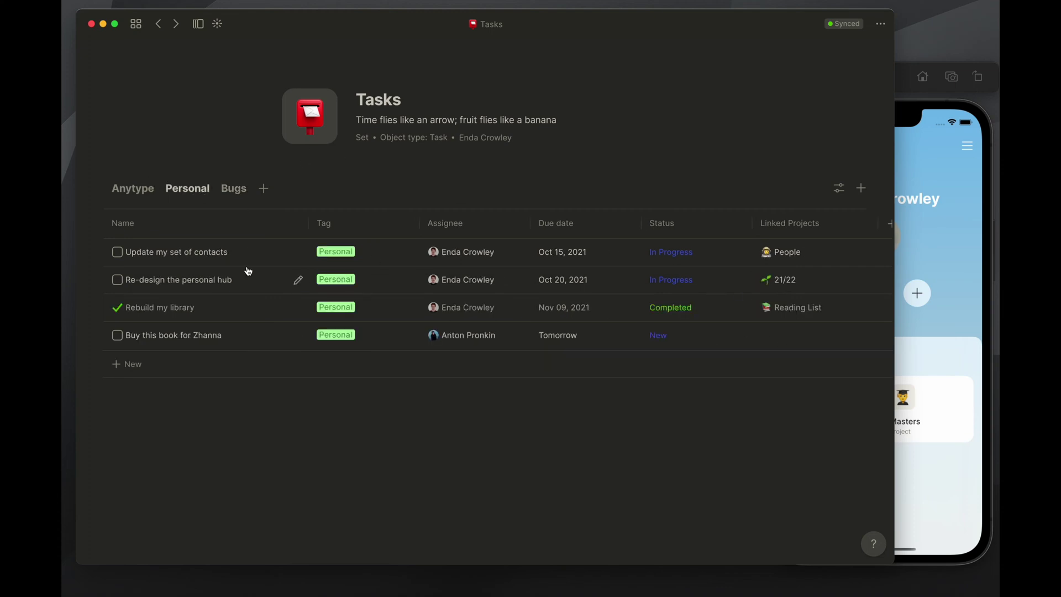
pyautogui.click(138, 191)
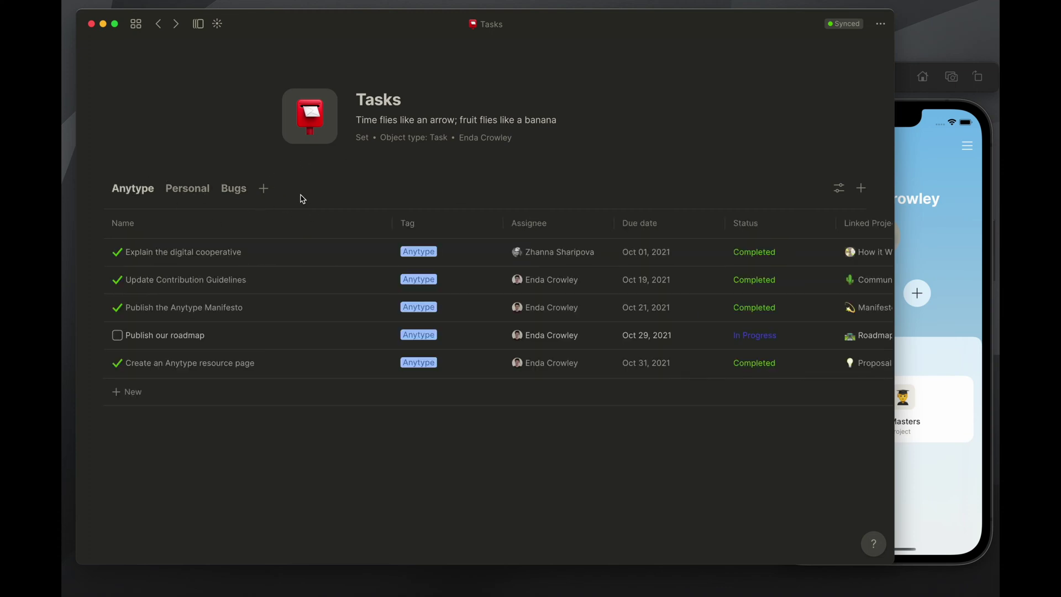
pyautogui.click(199, 189)
pyautogui.click(231, 194)
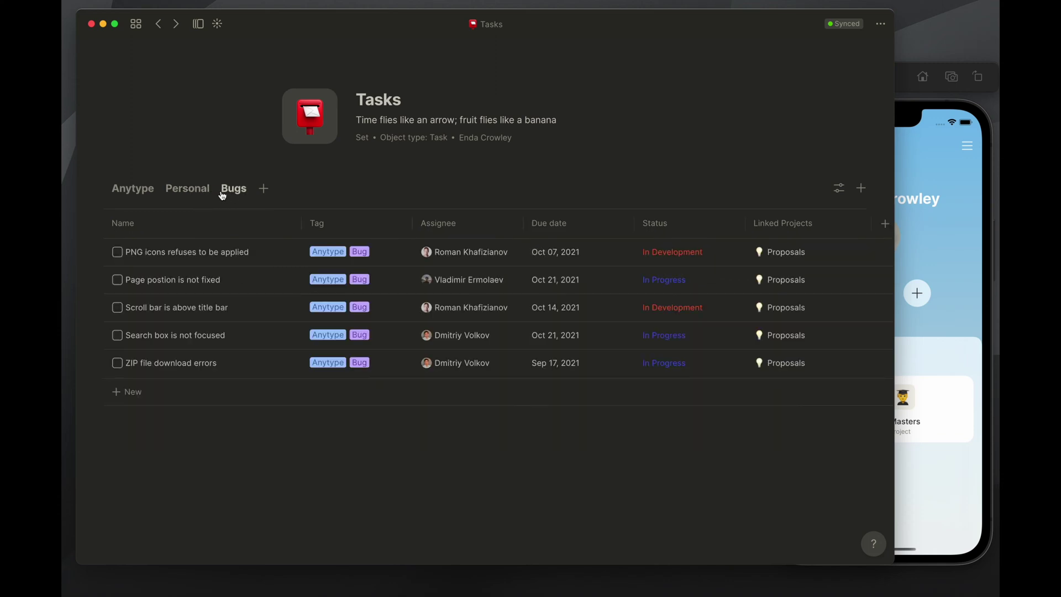
pyautogui.moveTo(235, 195); pyautogui.dragTo(166, 198)
pyautogui.click(226, 193)
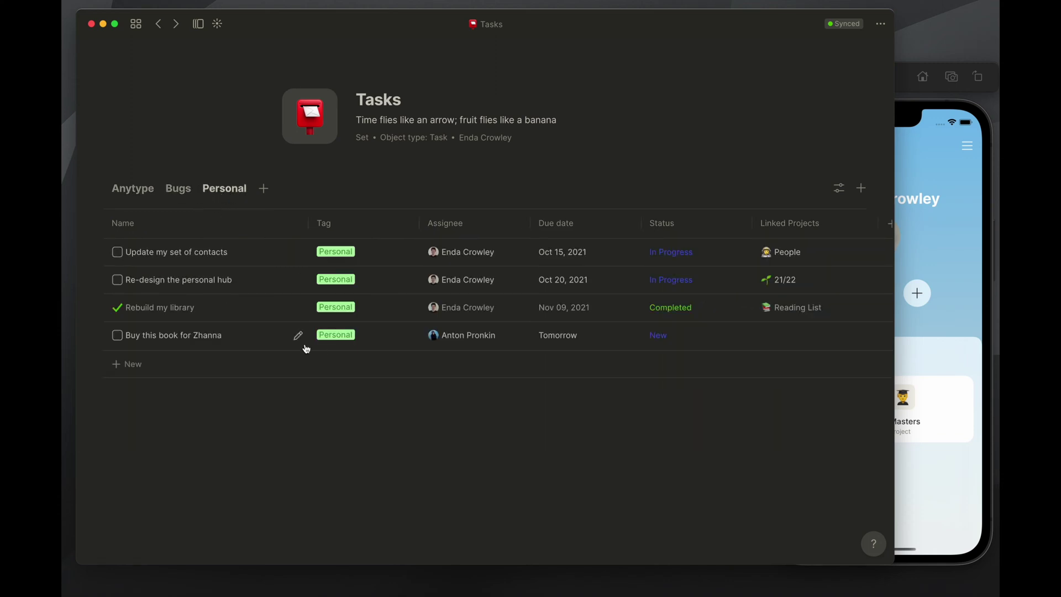
# Open the book-buying task, close it, and return to the home dashboard
pyautogui.click(217, 339)
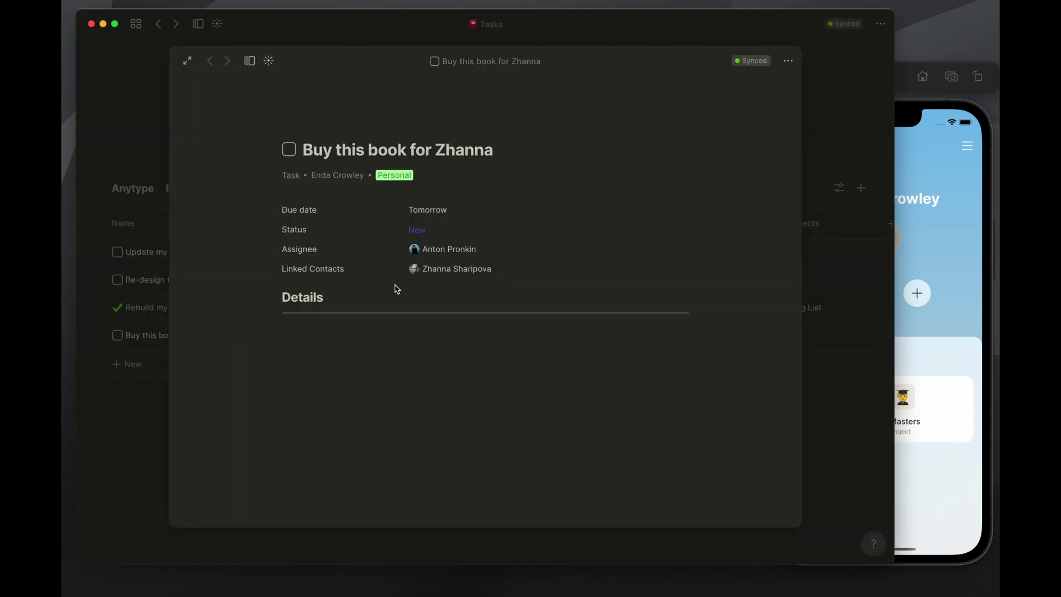
pyautogui.click(133, 107)
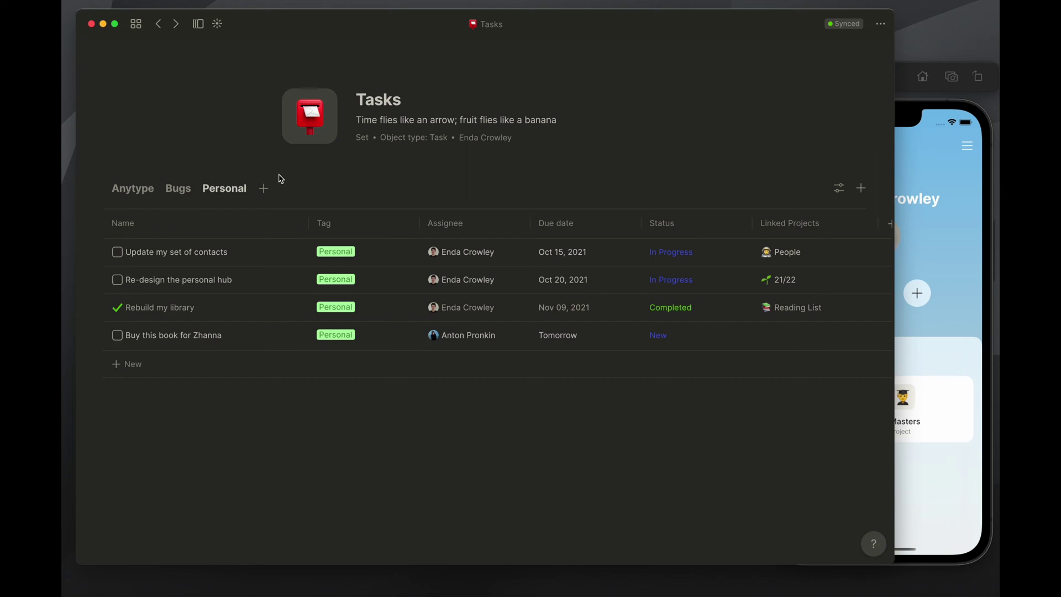
pyautogui.click(136, 23)
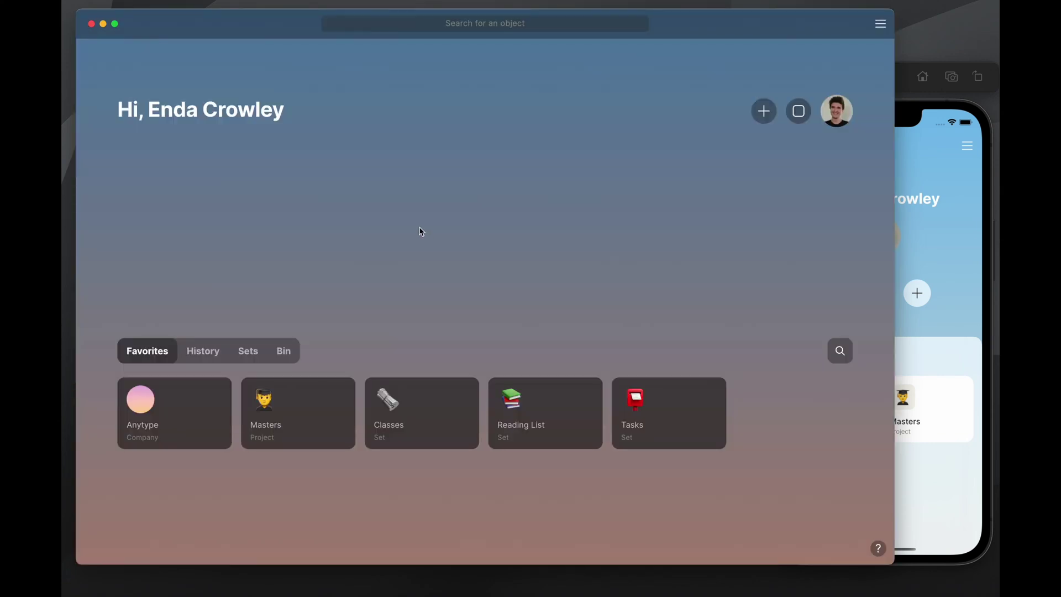
pyautogui.click(540, 405)
pyautogui.scroll(-2, 237, 255)
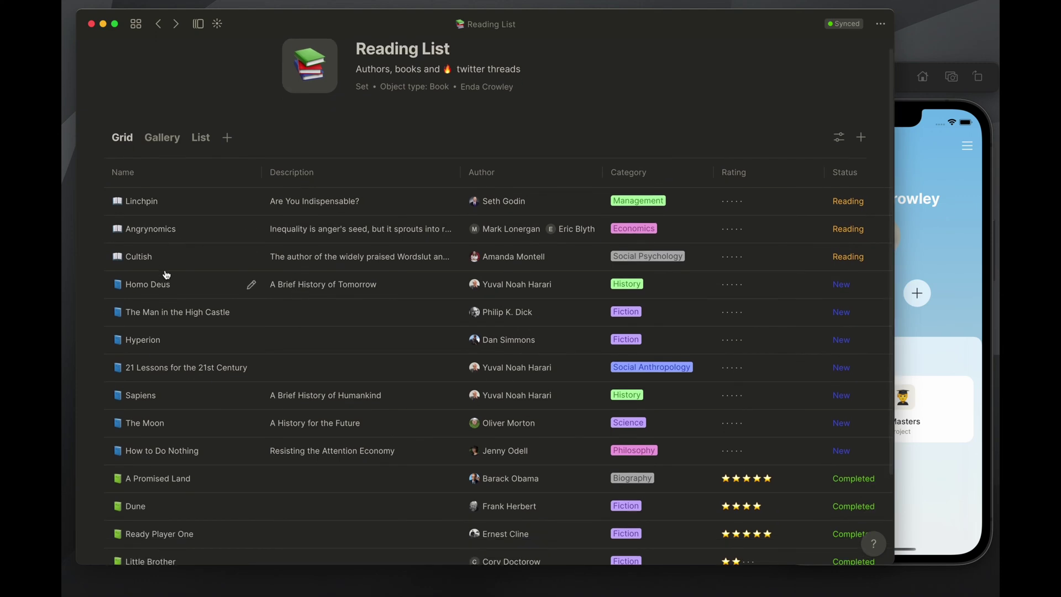
pyautogui.scroll(-3, 169, 277)
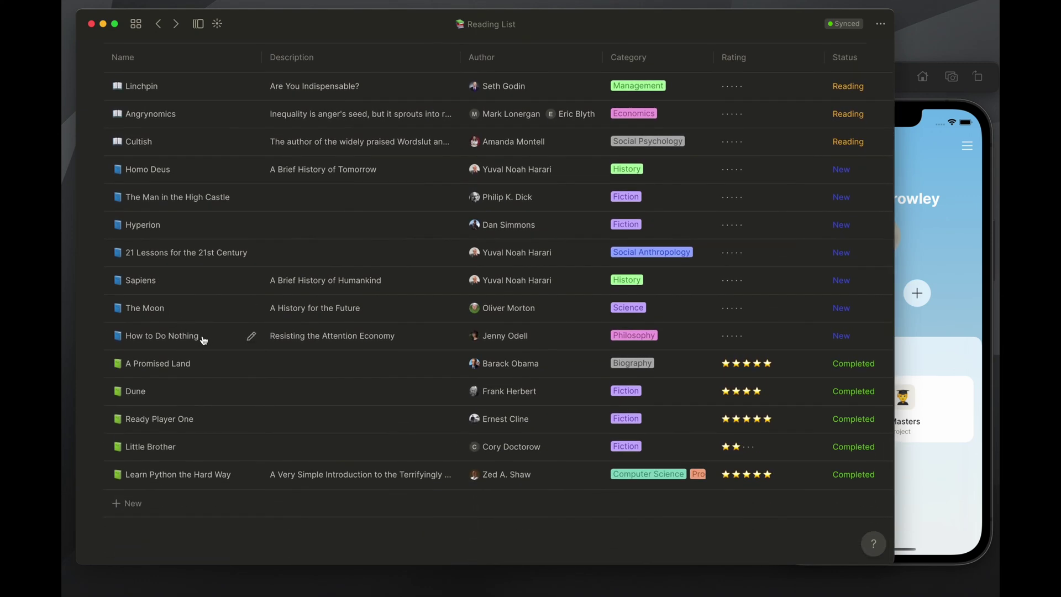
pyautogui.click(267, 317)
pyautogui.click(380, 461)
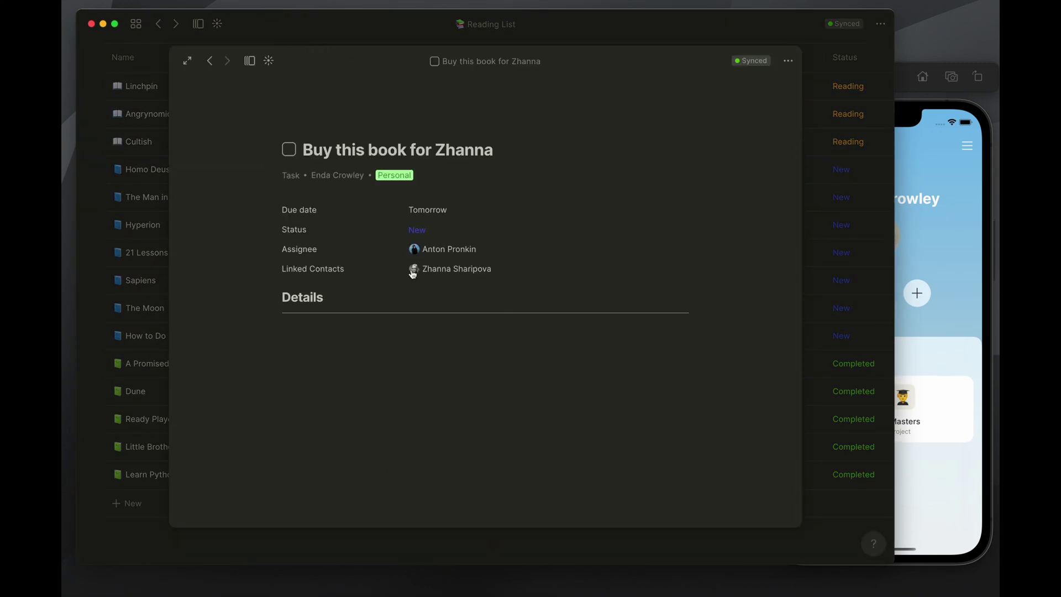
pyautogui.click(127, 59)
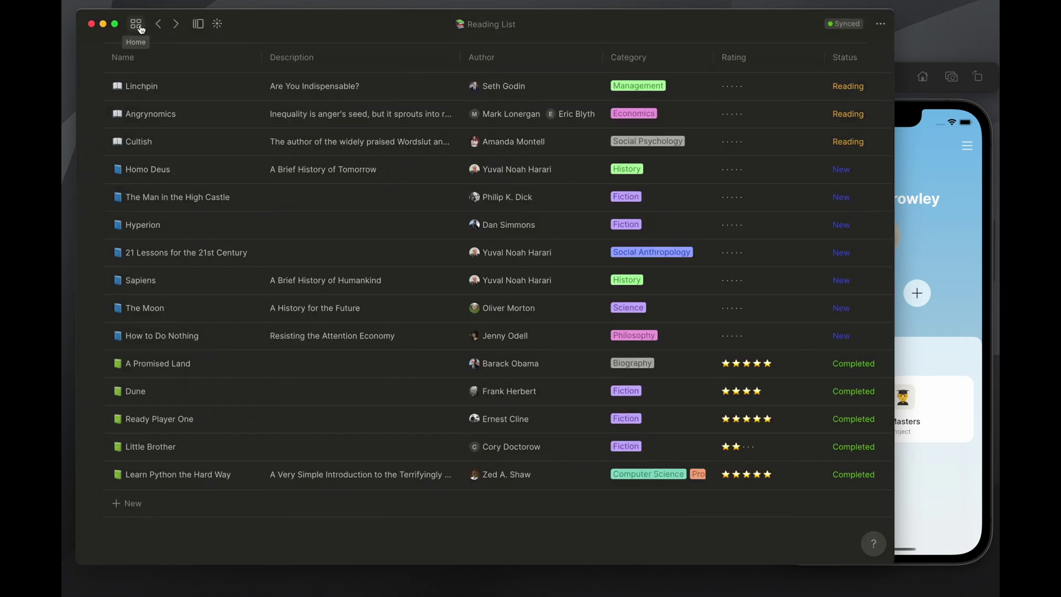
pyautogui.click(135, 24)
pyautogui.click(654, 402)
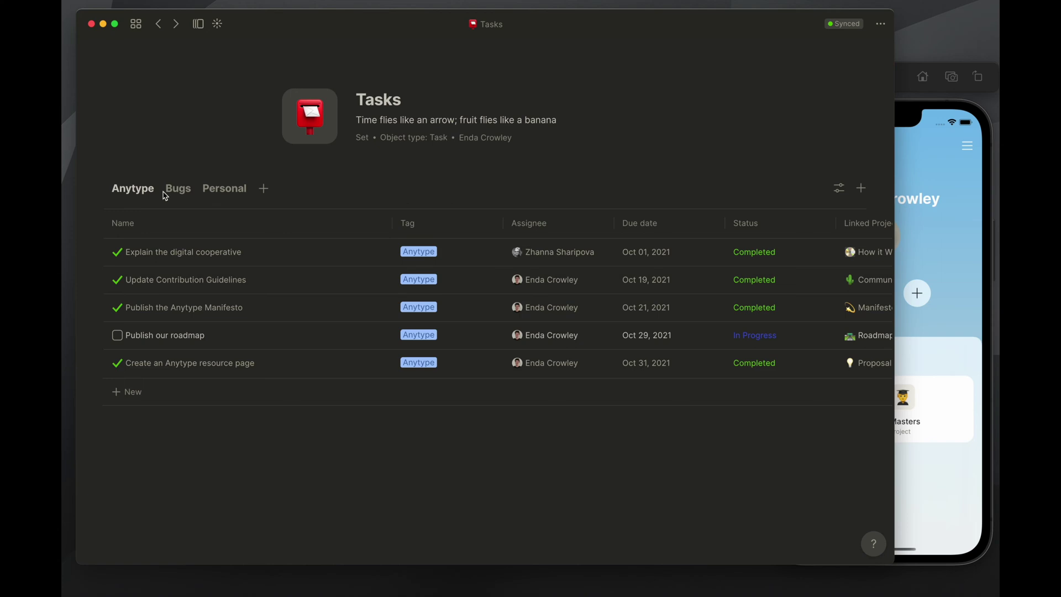
pyautogui.click(136, 24)
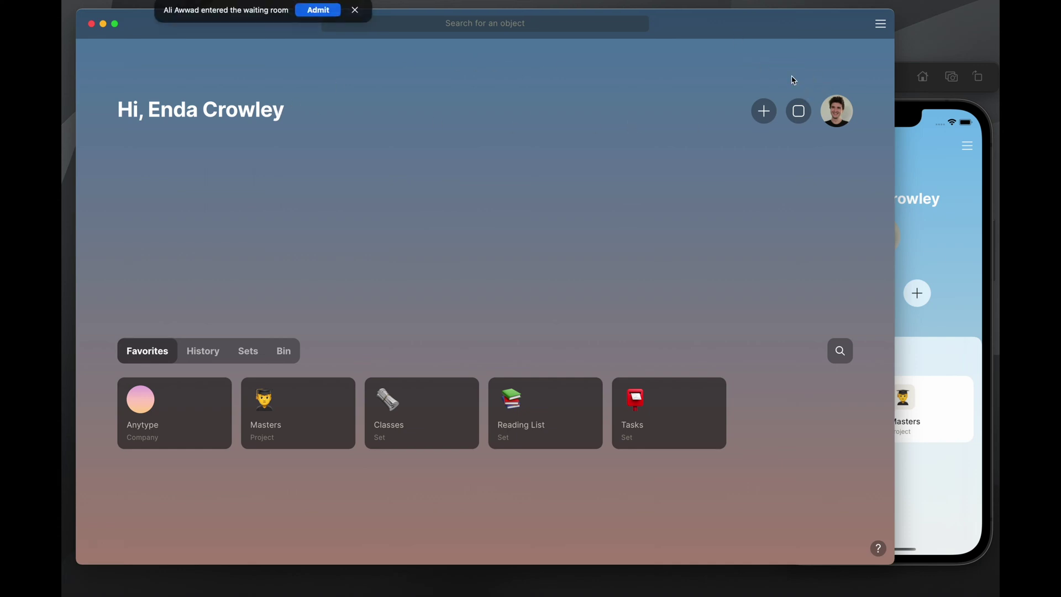
# Open your own Human profile page and look over its Meta, Contact, Biography and Links sections
pyautogui.click(314, 13)
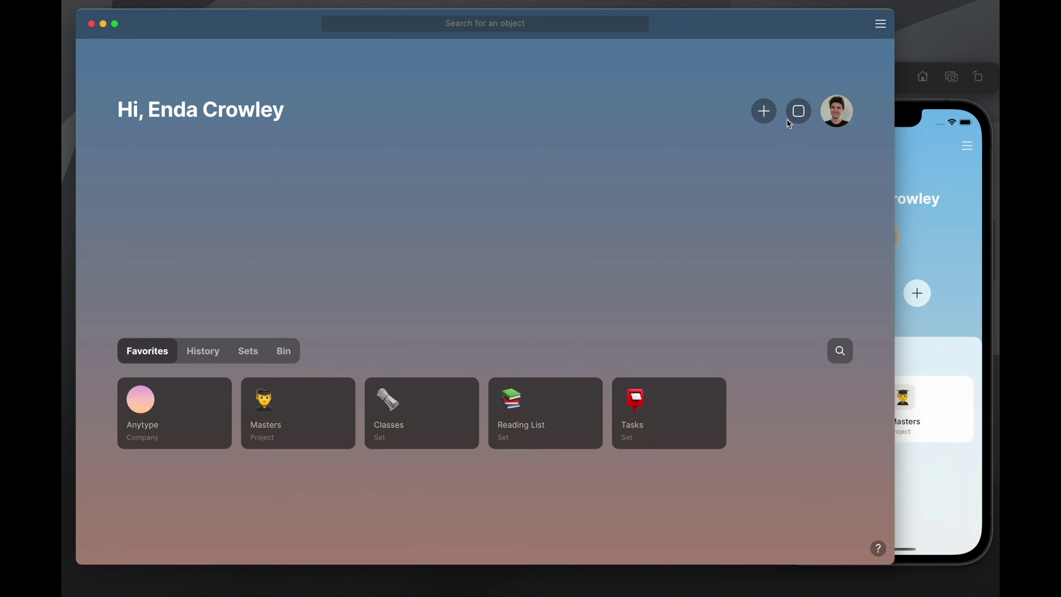
pyautogui.click(836, 111)
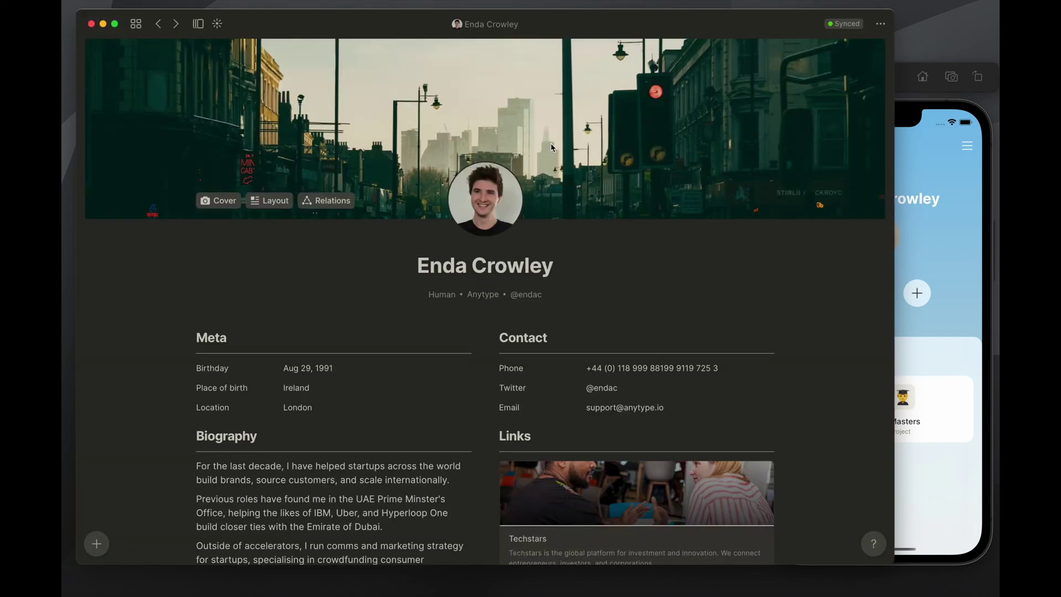
pyautogui.scroll(-3, 557, 154)
pyautogui.scroll(3, 482, 140)
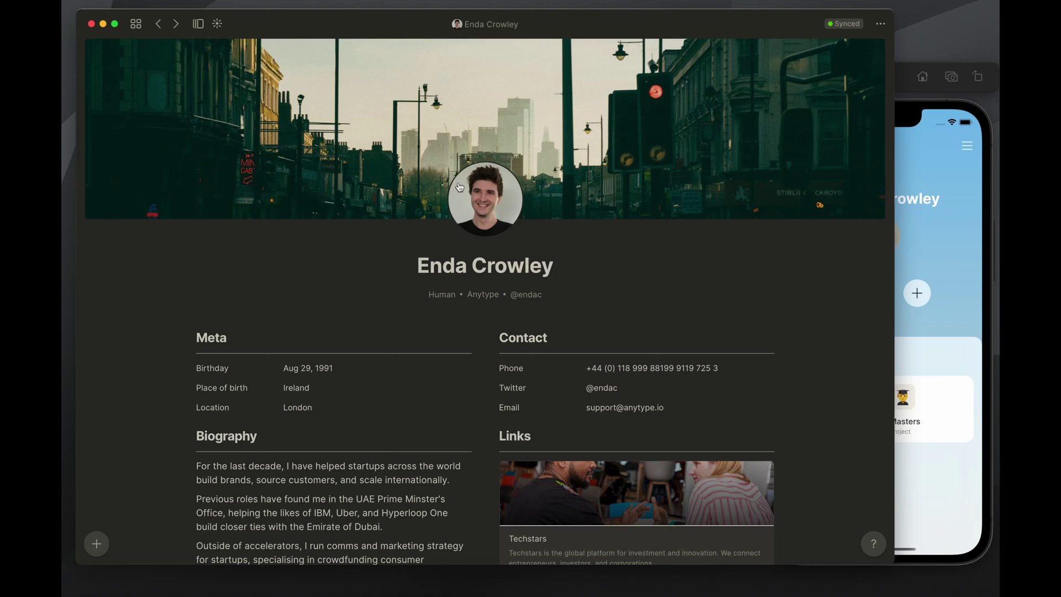
pyautogui.moveTo(424, 96)
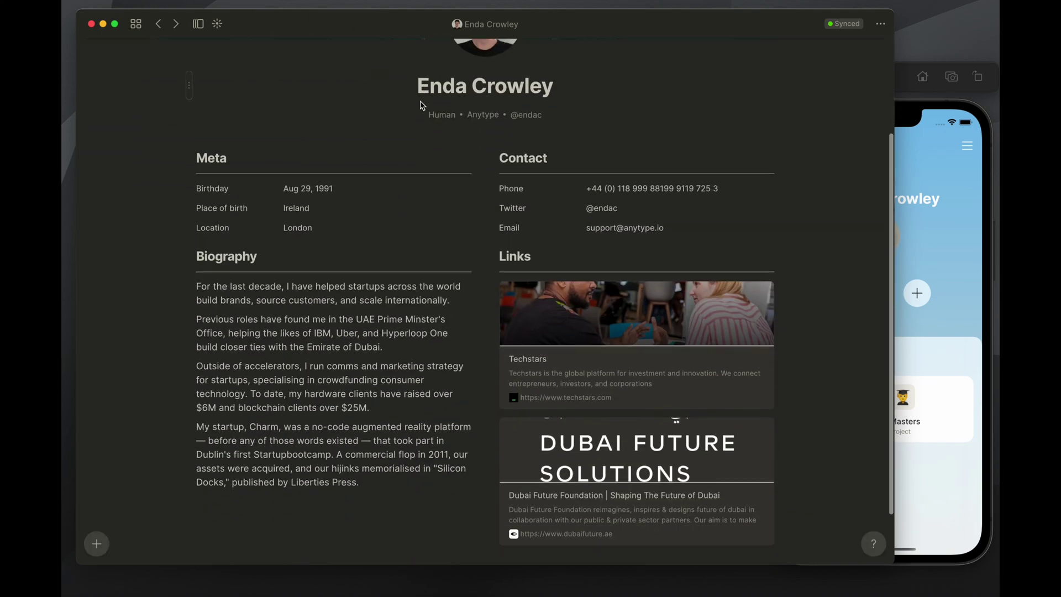
pyautogui.scroll(3, 356, 84)
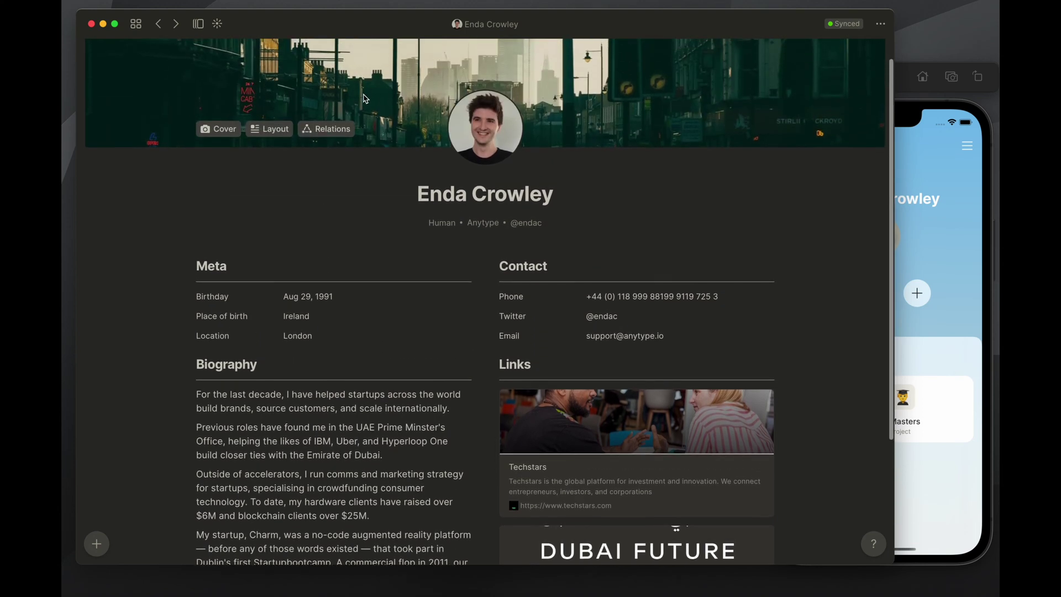
pyautogui.scroll(2, 469, 194)
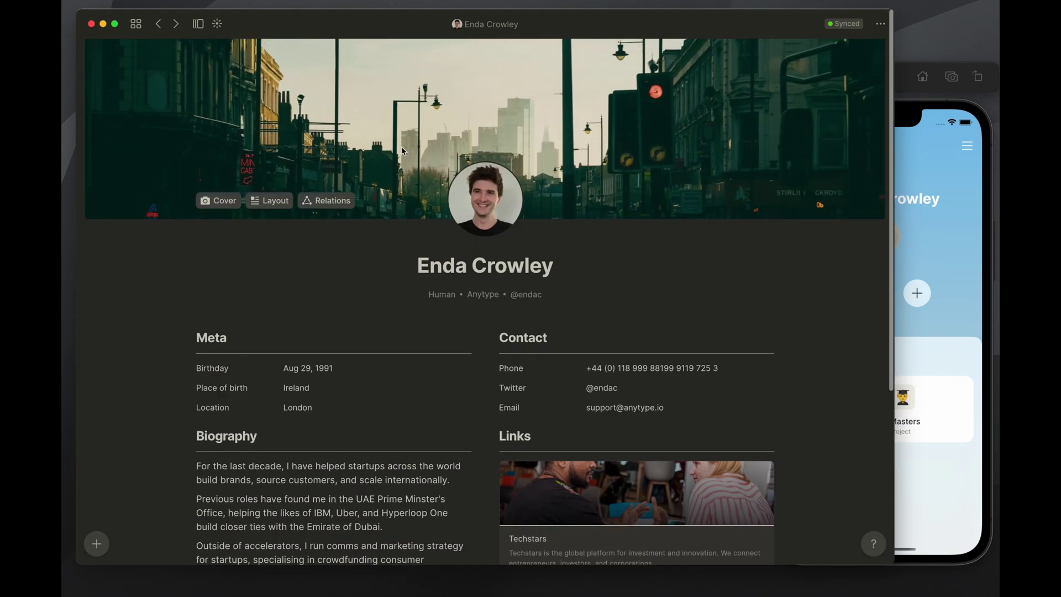
# Peek at the Human type options, then go back to the home dashboard
pyautogui.click(452, 295)
pyautogui.click(476, 257)
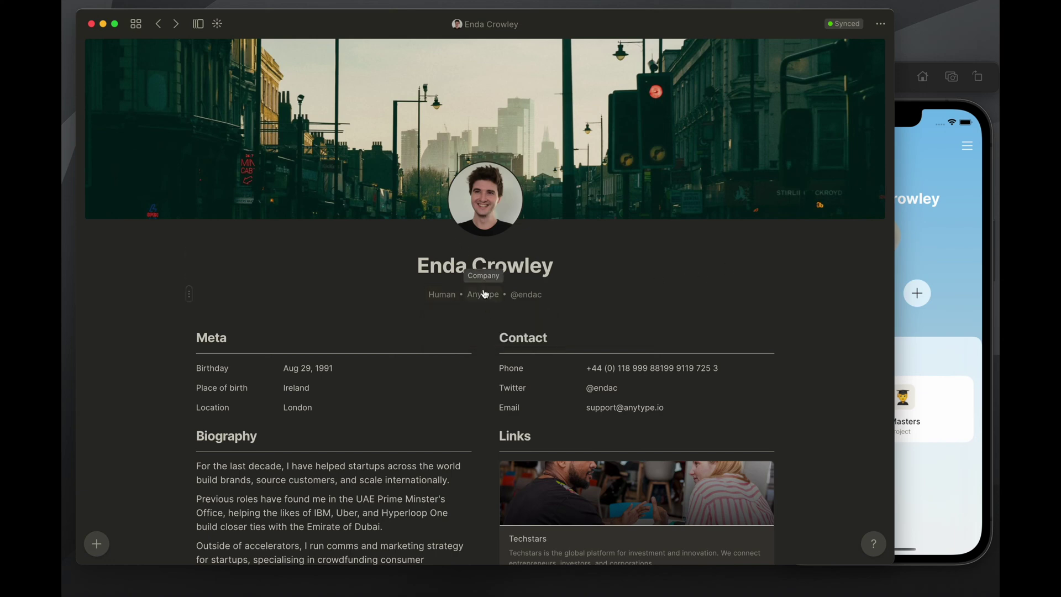
pyautogui.scroll(-4, 385, 279)
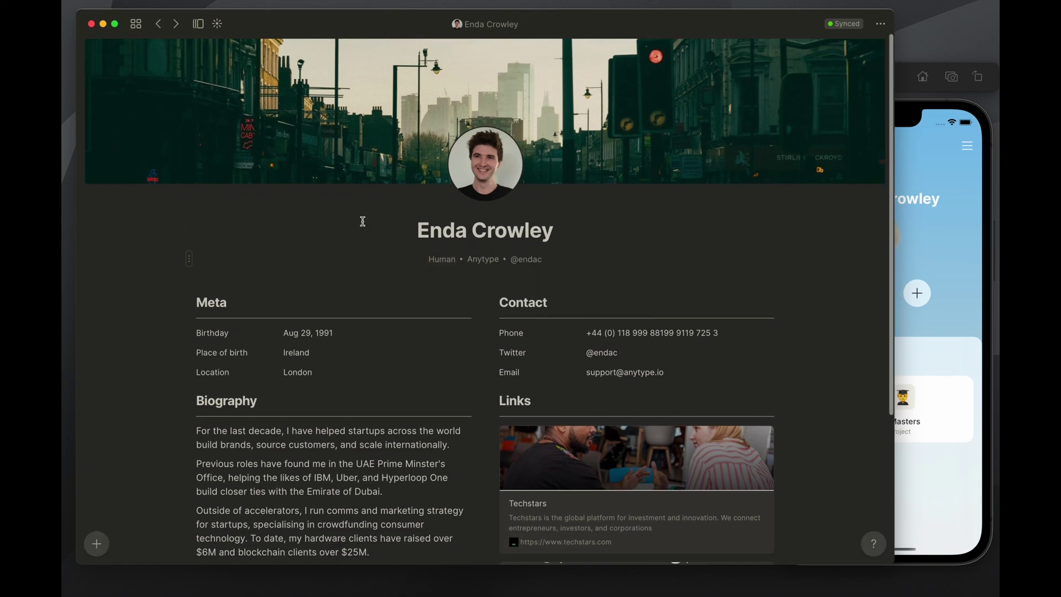
pyautogui.scroll(6, 303, 157)
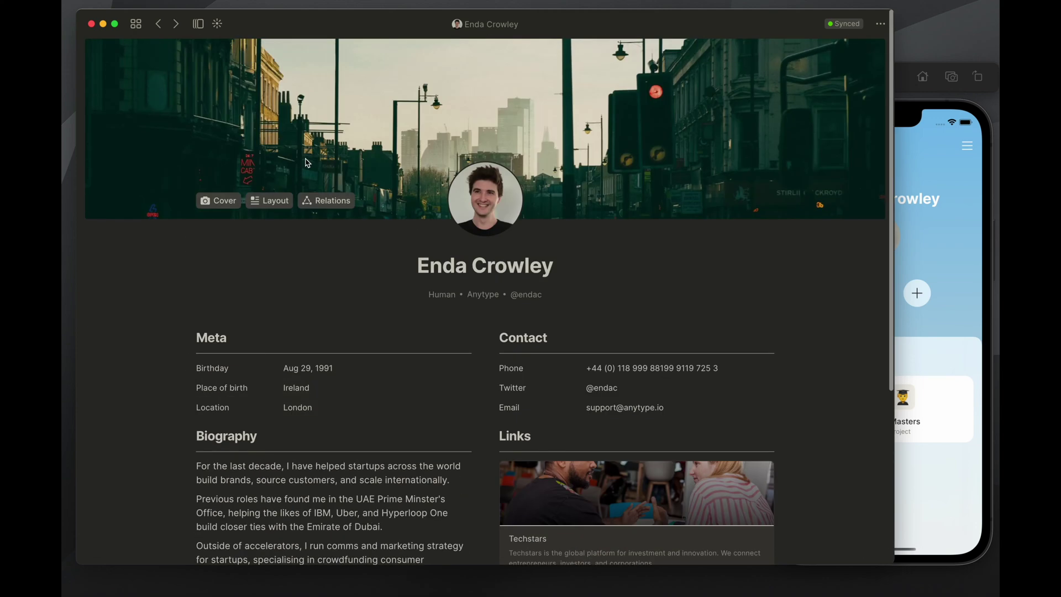
pyautogui.click(138, 24)
pyautogui.click(837, 115)
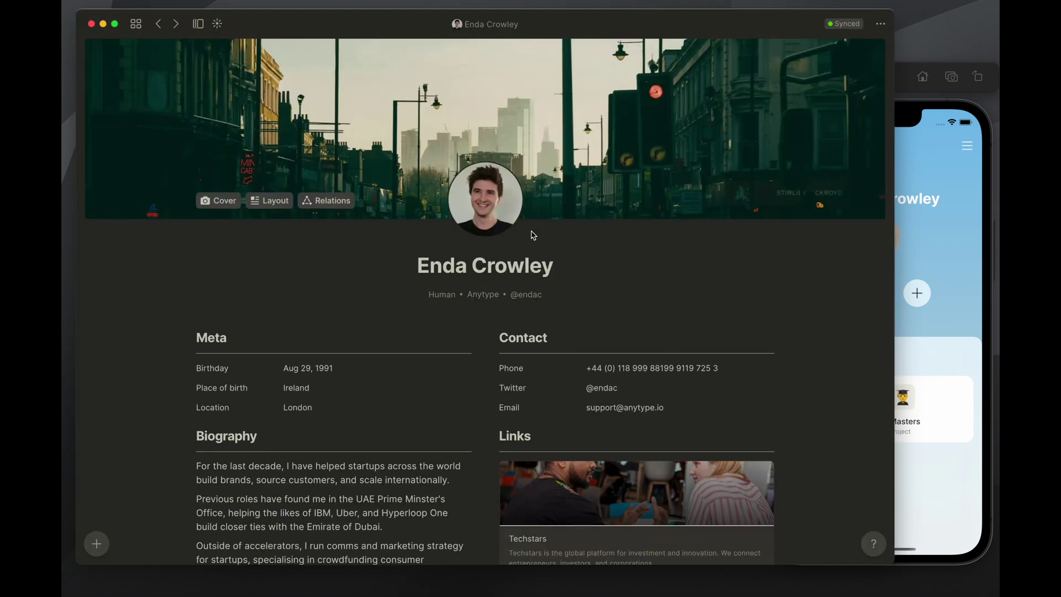
pyautogui.click(140, 26)
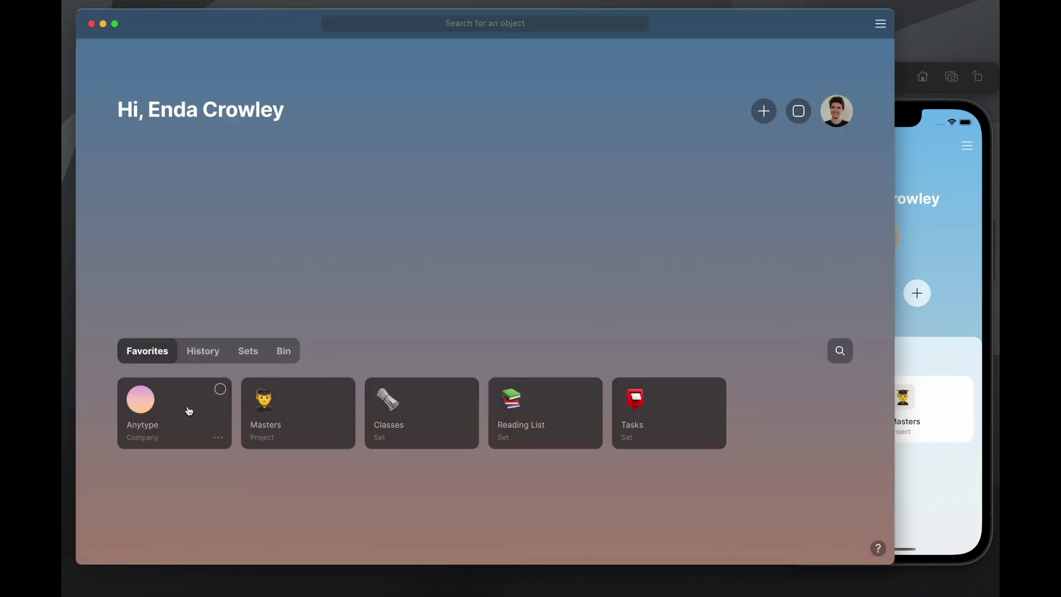
# Open the Anytype company page from favourites and scroll through its contents
pyautogui.click(188, 411)
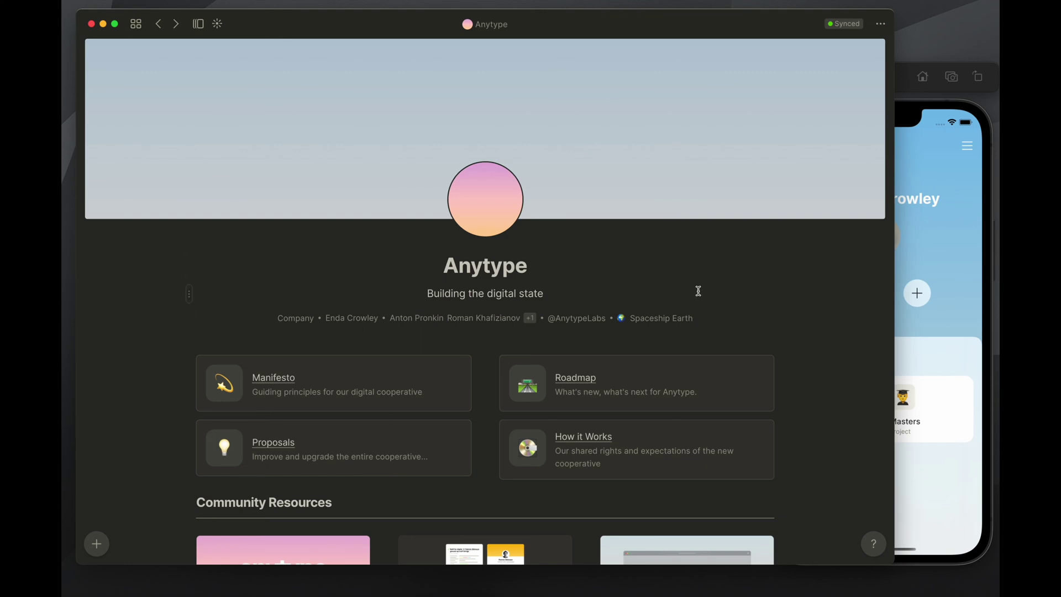
pyautogui.scroll(-2, 699, 291)
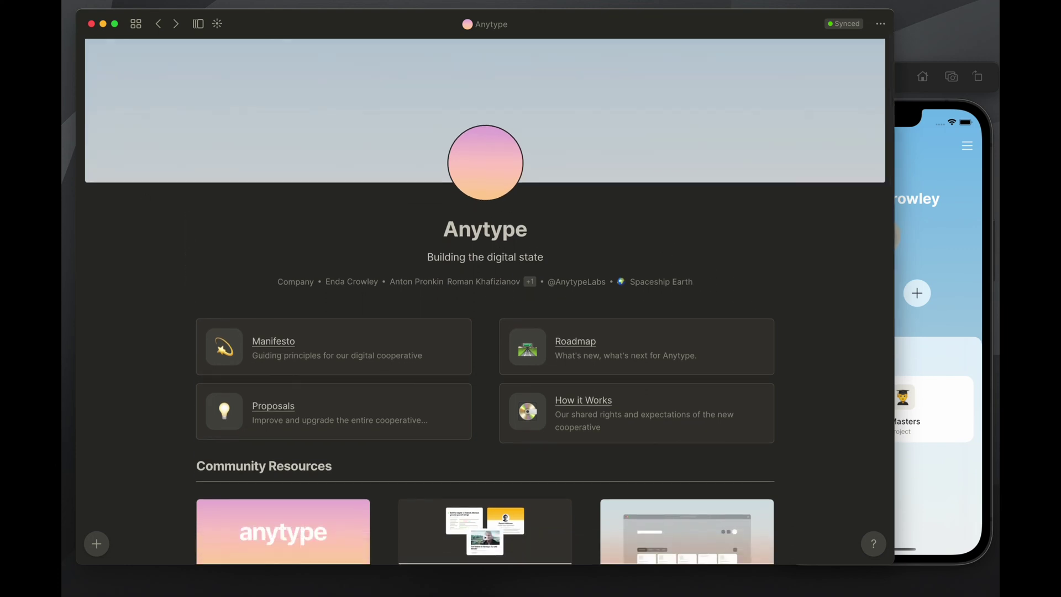
pyautogui.scroll(-3, 611, 331)
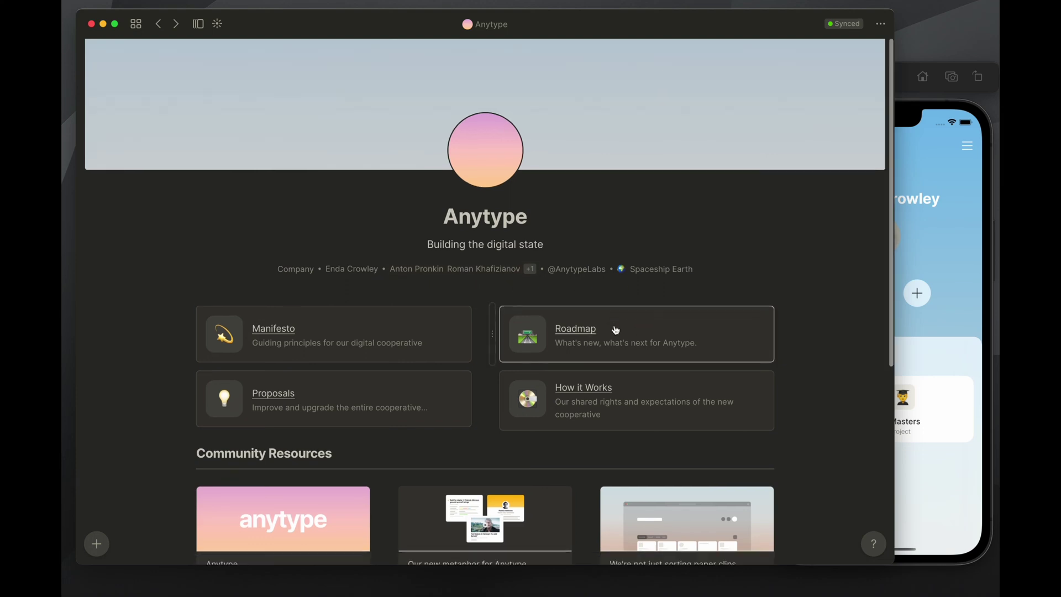
pyautogui.scroll(-4, 480, 287)
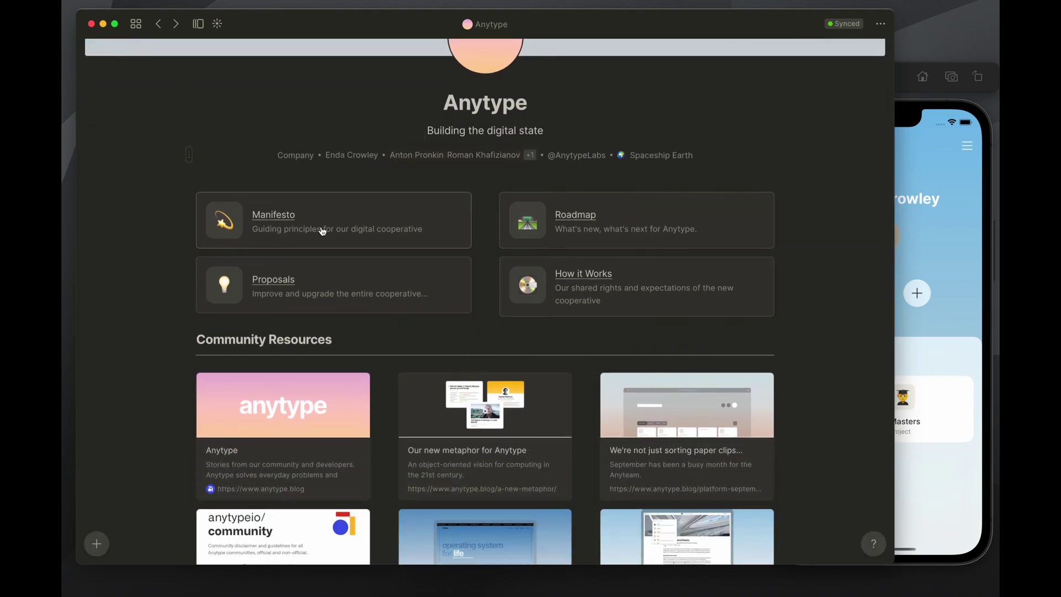
pyautogui.scroll(-7, 540, 256)
pyautogui.scroll(-2, 478, 261)
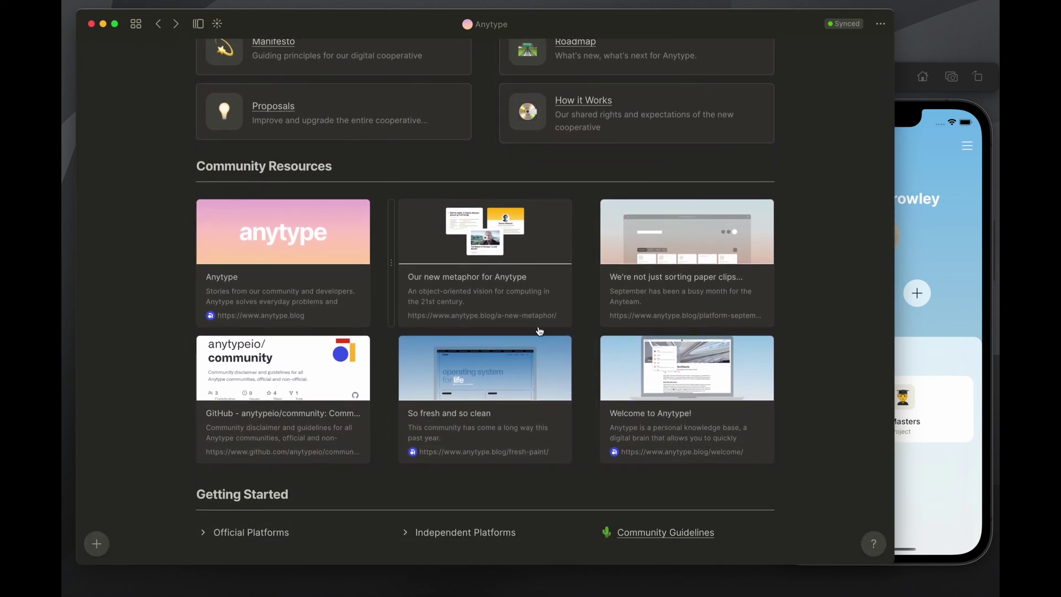
pyautogui.scroll(9, 586, 309)
# Open How it Works, view the linked Objects page, then return to How it Works
pyautogui.click(608, 303)
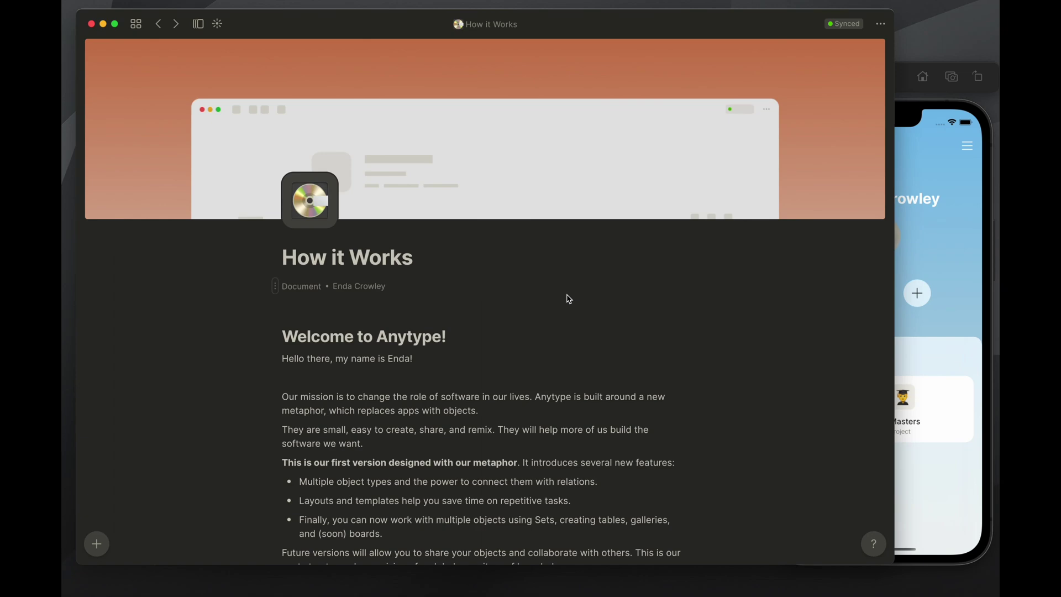
pyautogui.scroll(-10, 456, 237)
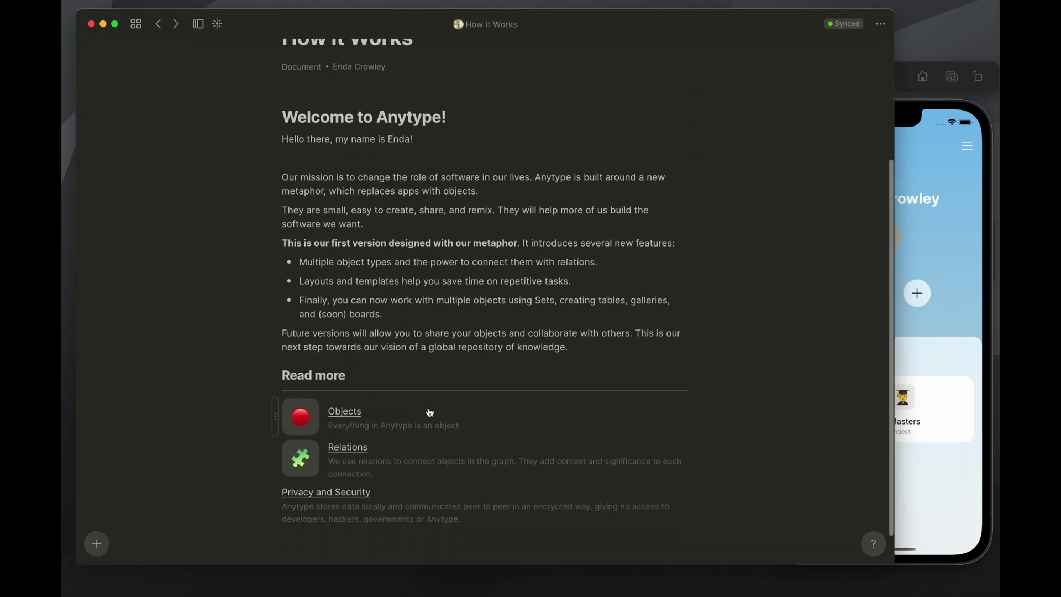
pyautogui.click(349, 414)
pyautogui.scroll(-4, 679, 424)
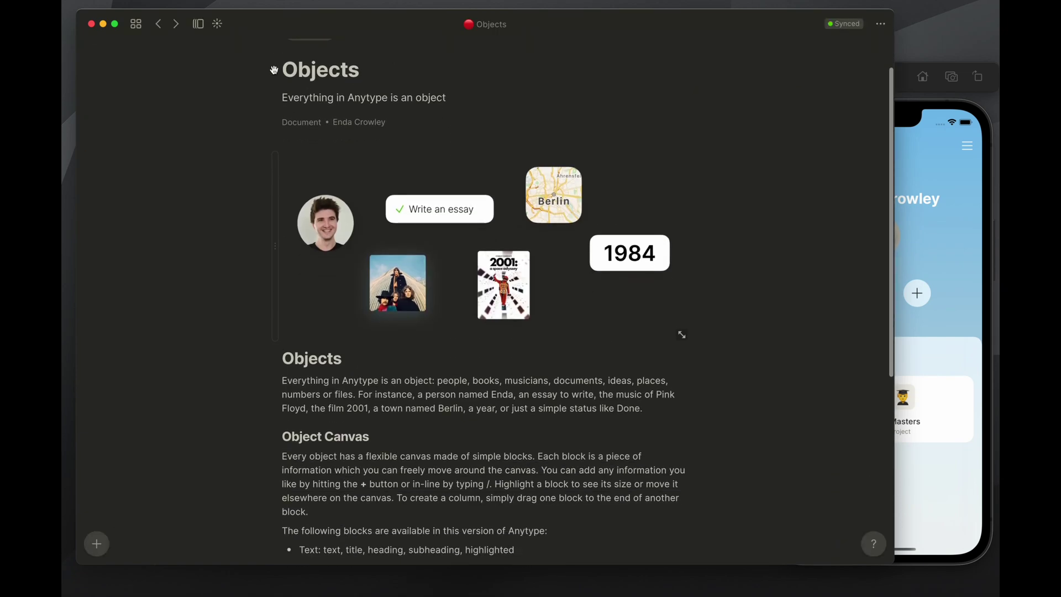
pyautogui.click(159, 24)
pyautogui.scroll(-2, 434, 244)
pyautogui.scroll(2, 434, 245)
pyautogui.press('super+Tab')
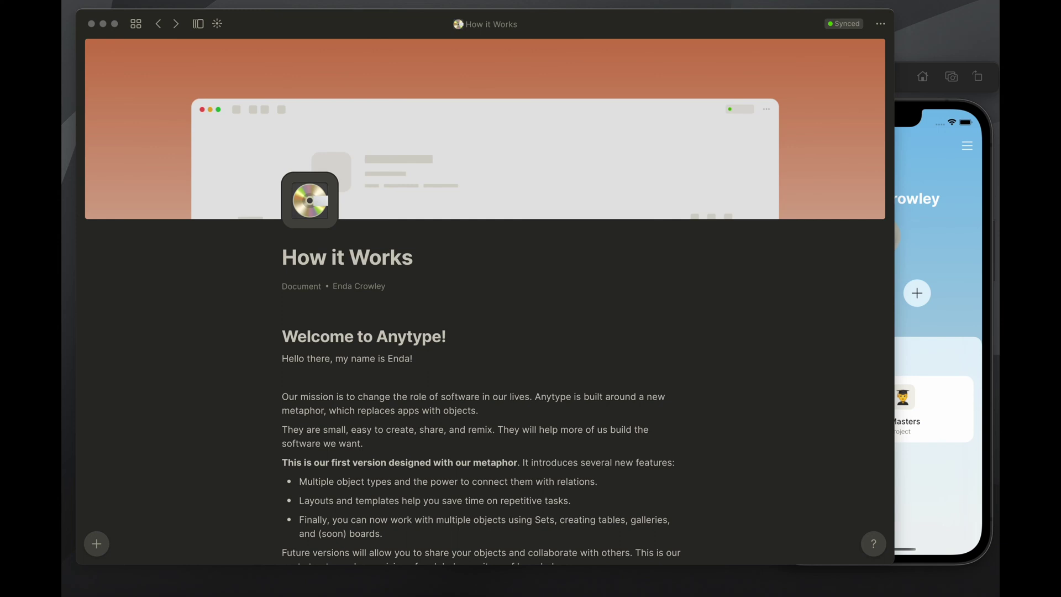
# Arrange the desktop and emulator windows, then open Anytype > How it Works on the iPhone
pyautogui.moveTo(895, 213); pyautogui.dragTo(667, 202)
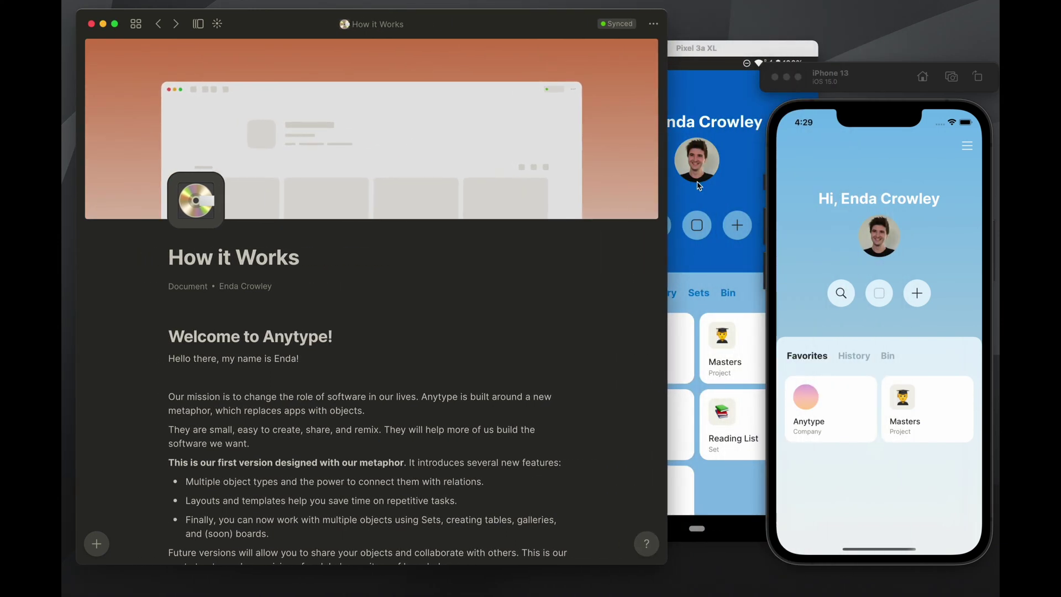
pyautogui.moveTo(752, 48); pyautogui.dragTo(687, 90)
pyautogui.click(862, 114)
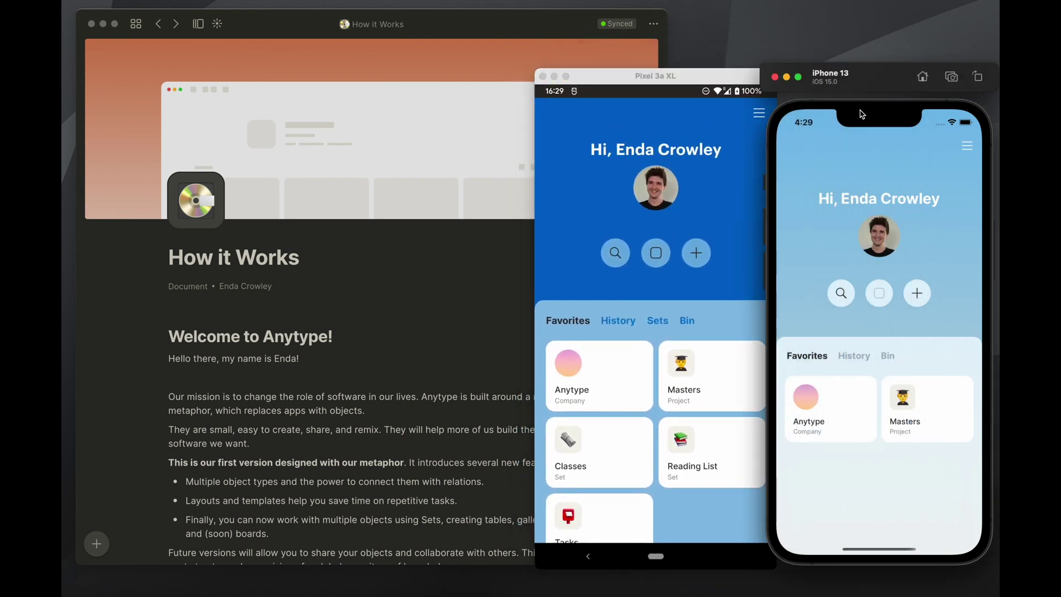
pyautogui.click(827, 408)
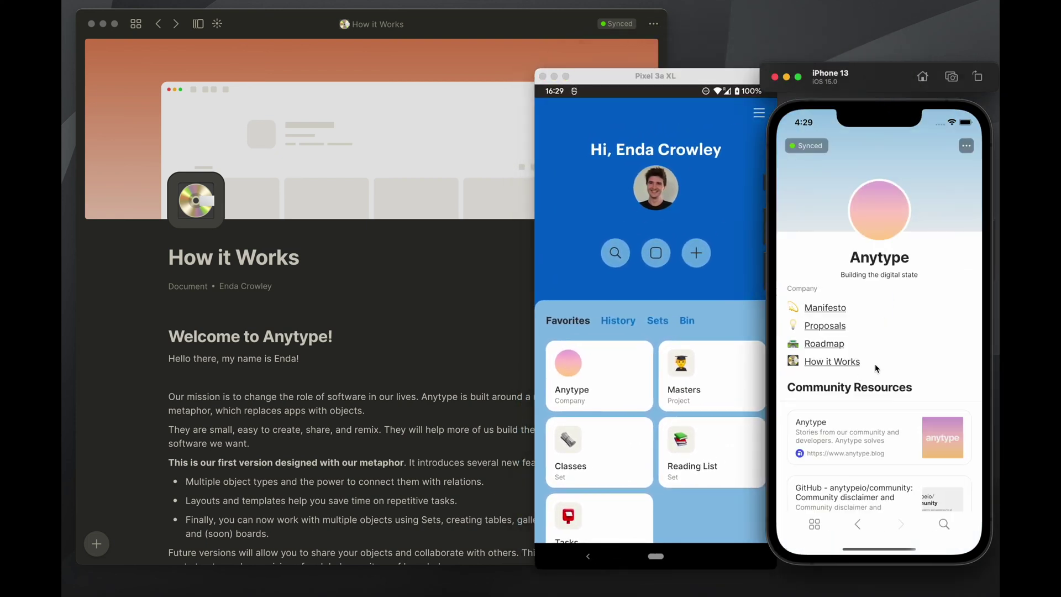
pyautogui.click(833, 362)
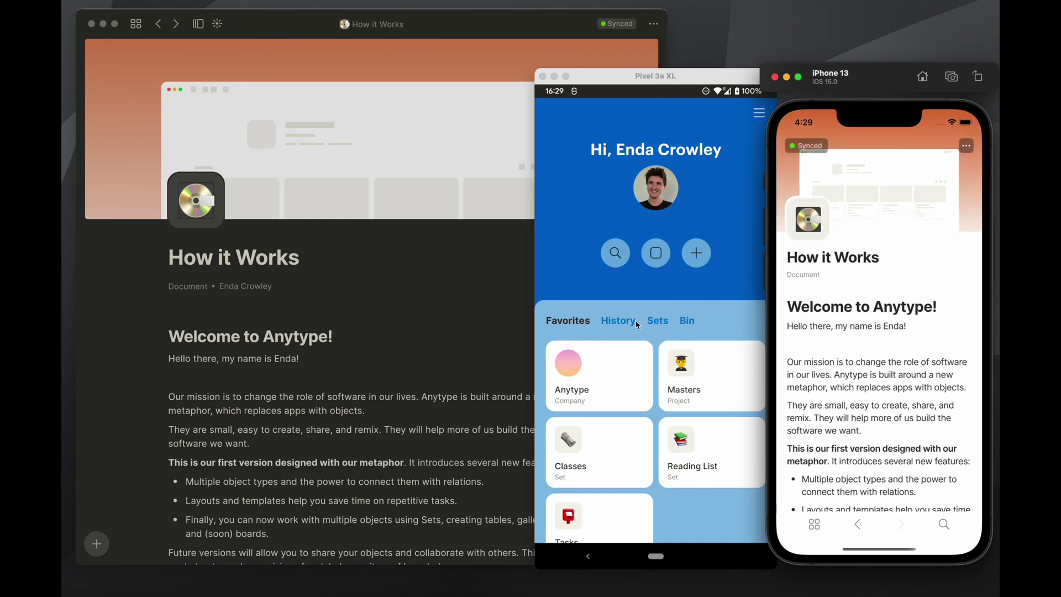
# Open Anytype > How it Works on the Android emulator
pyautogui.click(654, 342)
pyautogui.click(620, 362)
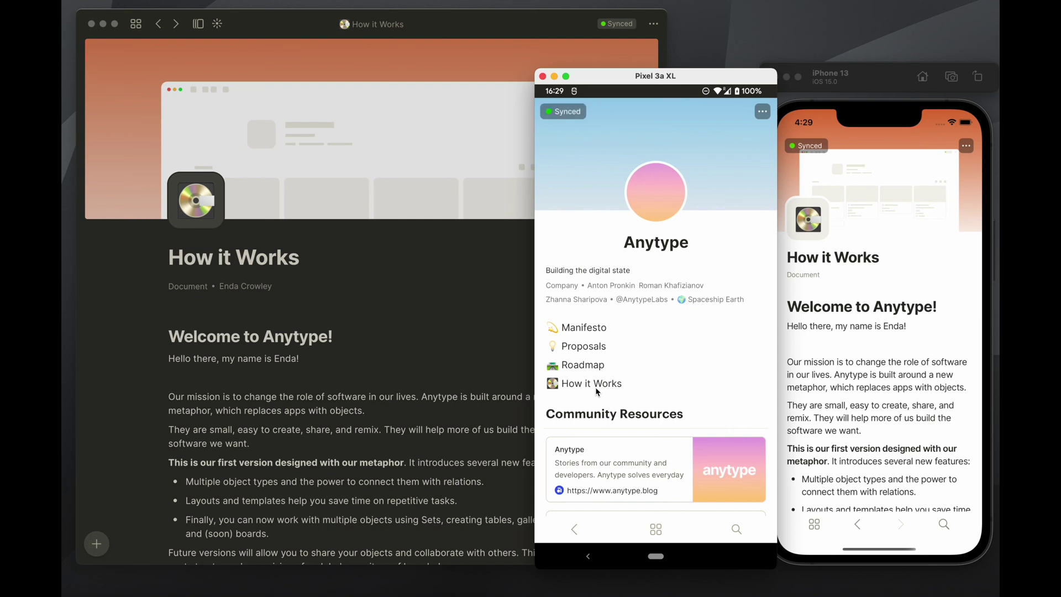
pyautogui.click(596, 384)
pyautogui.moveTo(677, 77)
pyautogui.mouseDown()
pyautogui.moveTo(763, 72)
pyautogui.moveTo(634, 75)
pyautogui.moveTo(663, 81)
pyautogui.mouseUp()
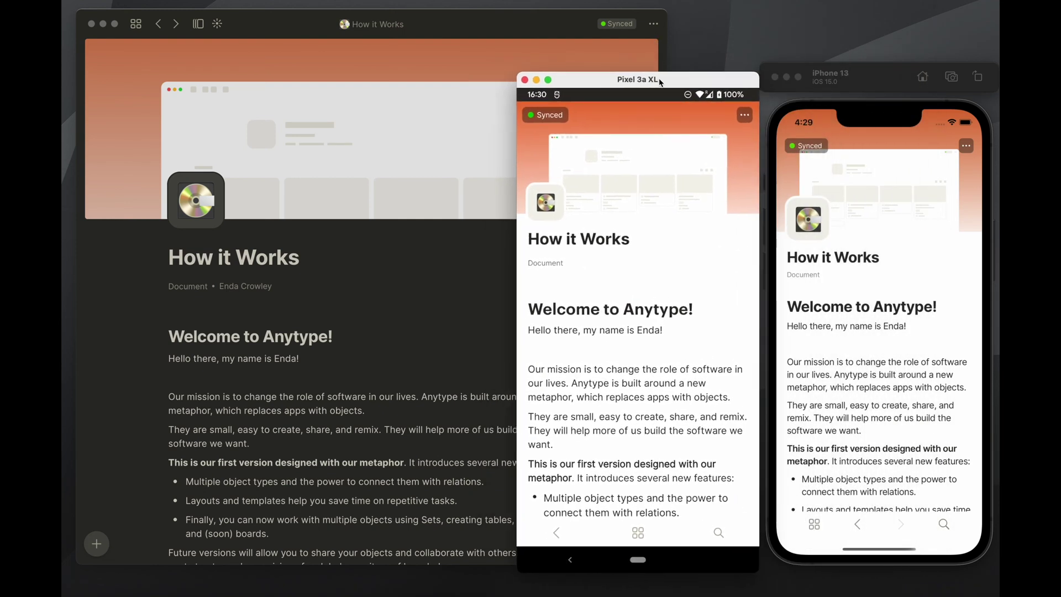
# Show the desktop sync status with the backup node Synced and per-device details
pyautogui.click(510, 60)
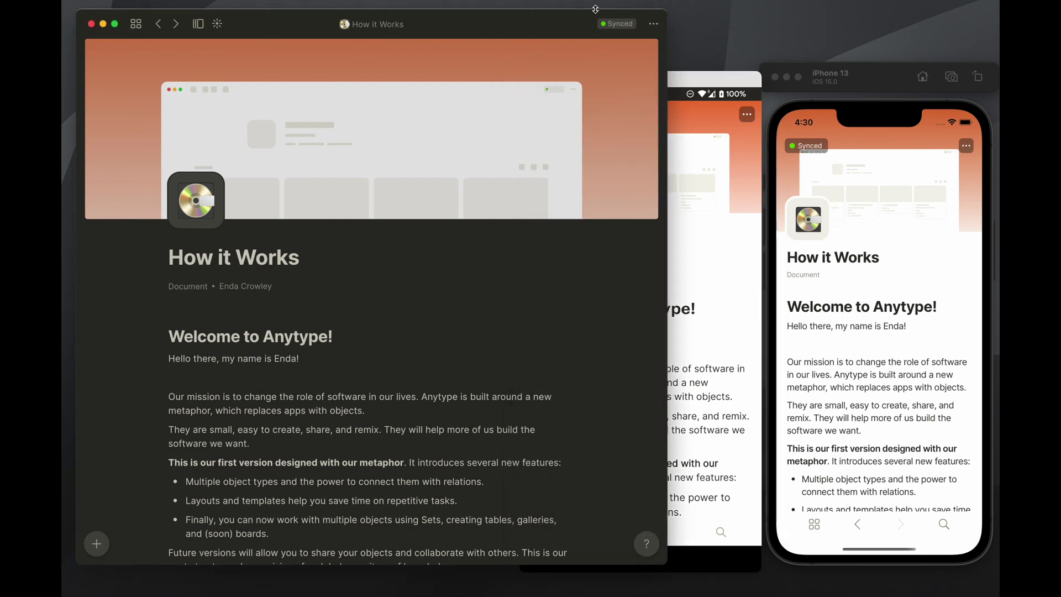
pyautogui.click(609, 26)
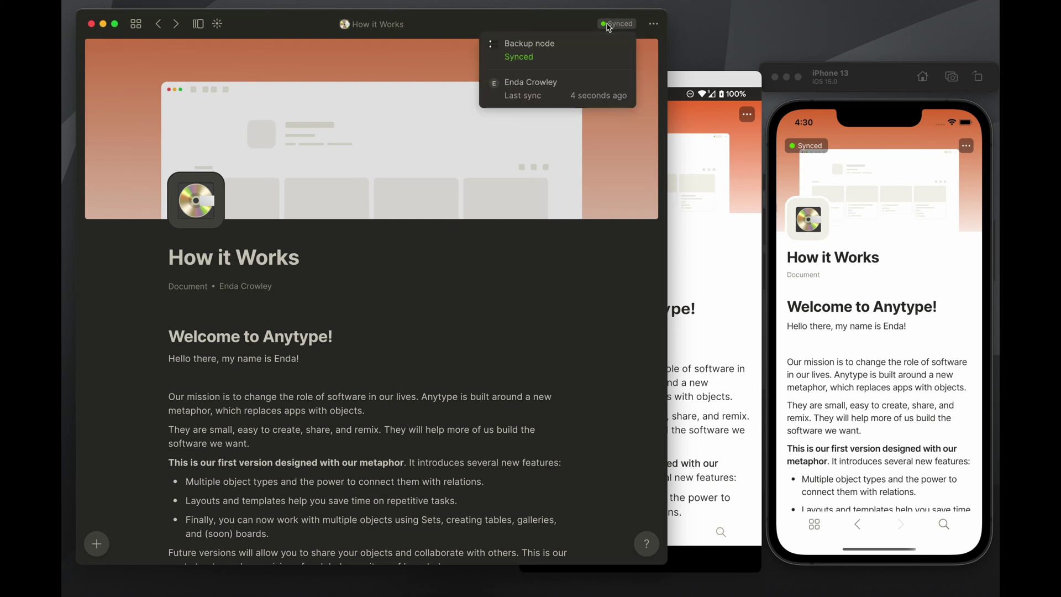
pyautogui.moveTo(605, 84)
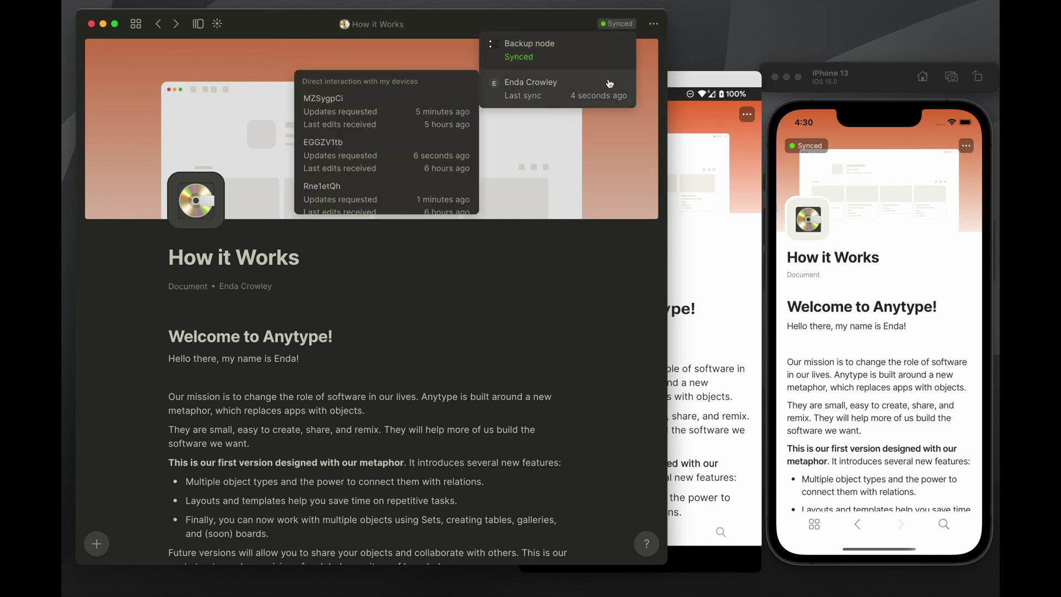
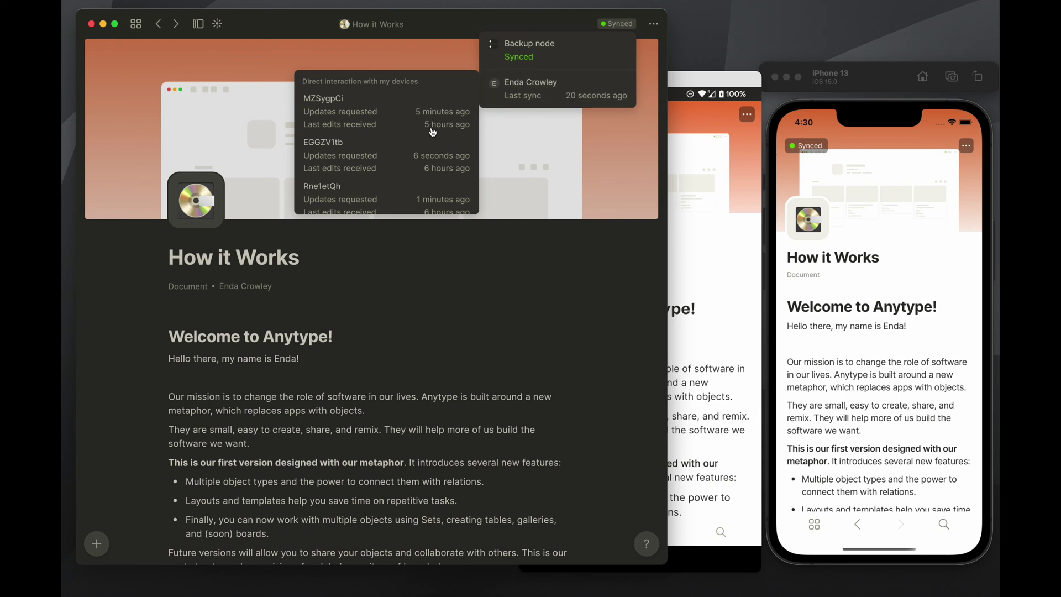
# Dismiss the sync status popup and open Version history from the page's ••• menu
pyautogui.scroll(-1, 433, 175)
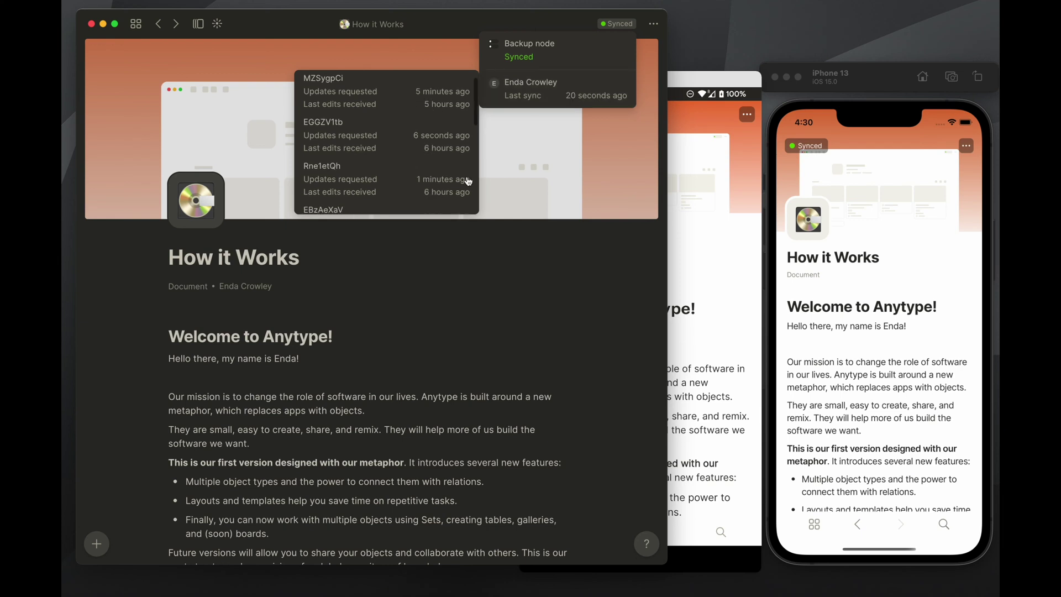
pyautogui.scroll(3, 390, 97)
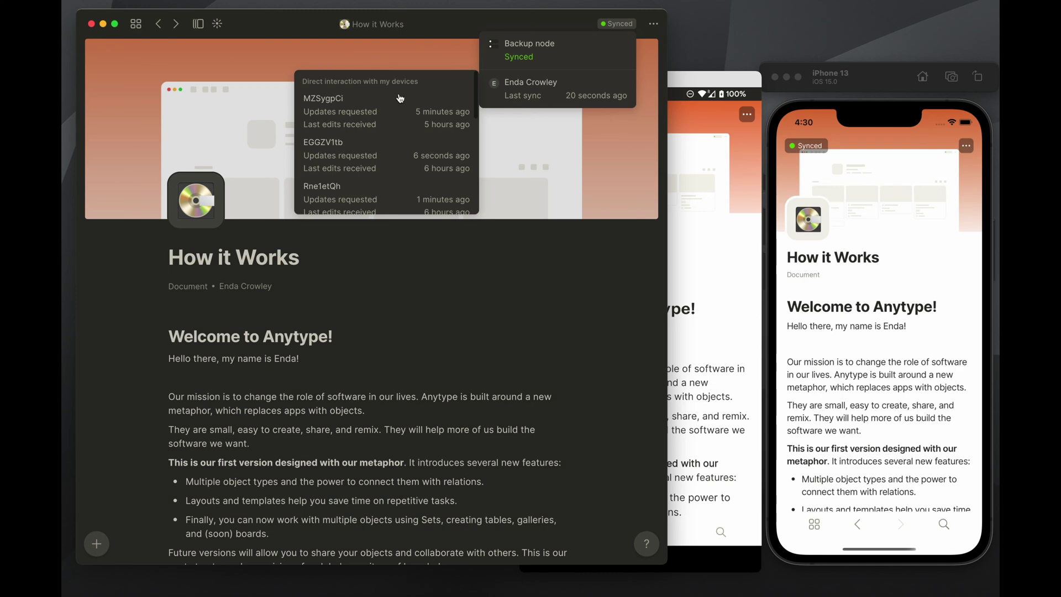
pyautogui.click(544, 184)
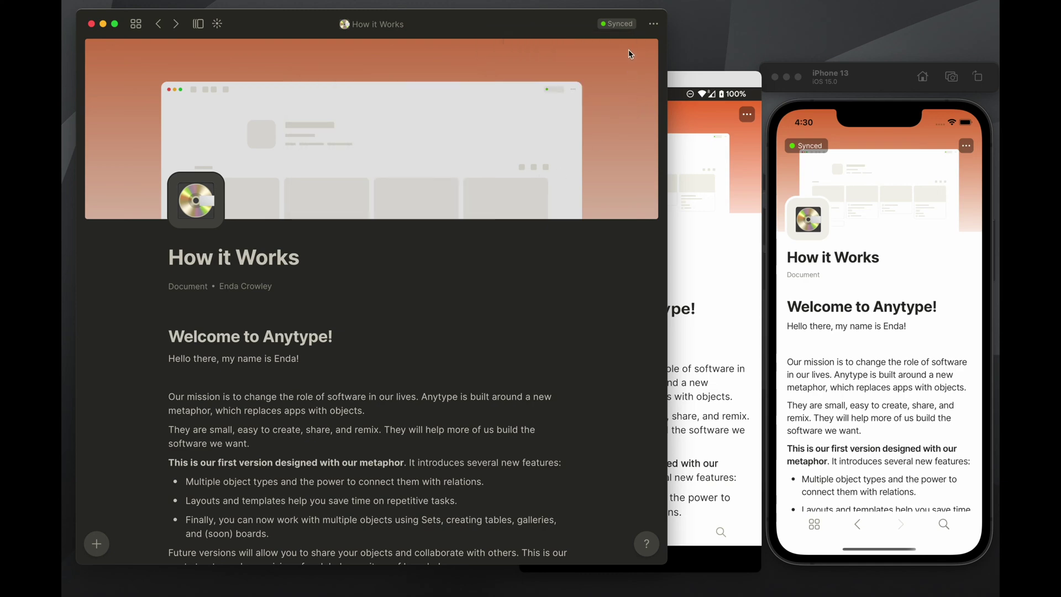
pyautogui.click(653, 23)
pyautogui.click(613, 83)
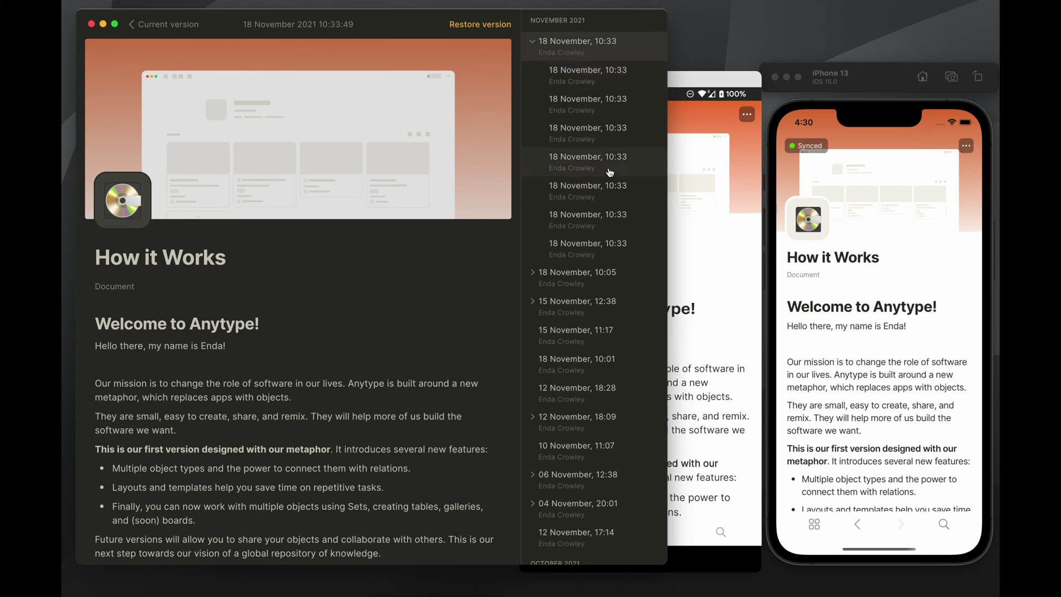
# Browse the October and November entries in the How it Works version history
pyautogui.scroll(-6, 602, 221)
pyautogui.scroll(-1, 592, 271)
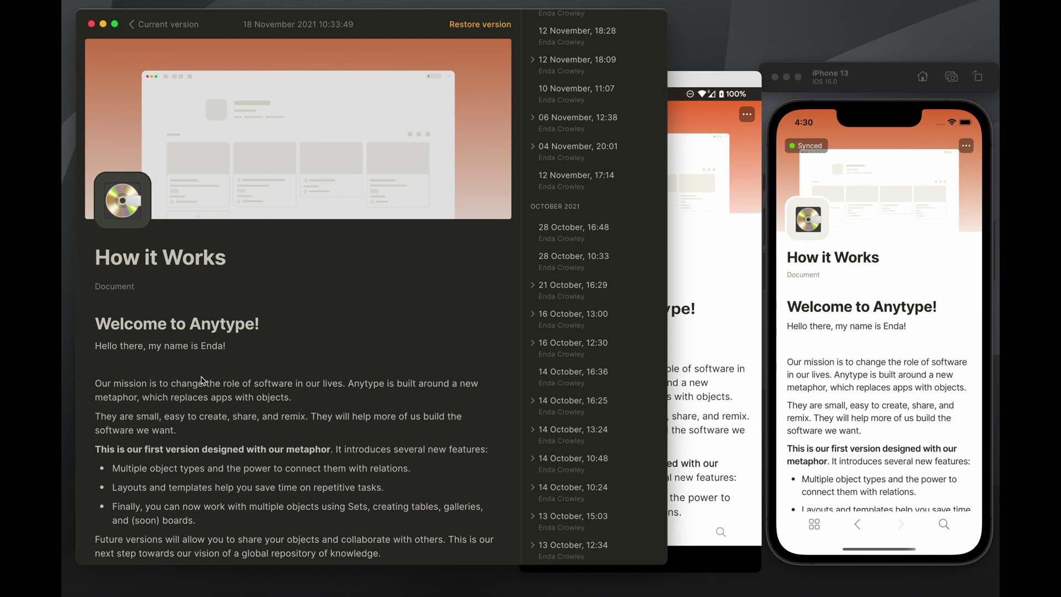
pyautogui.scroll(8, 635, 196)
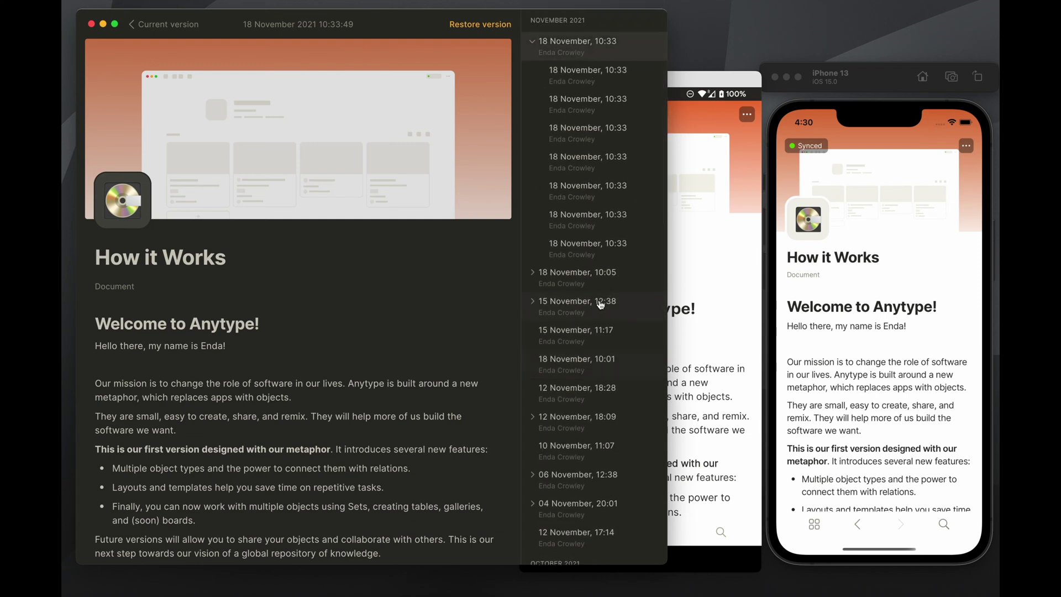
pyautogui.scroll(-9, 601, 305)
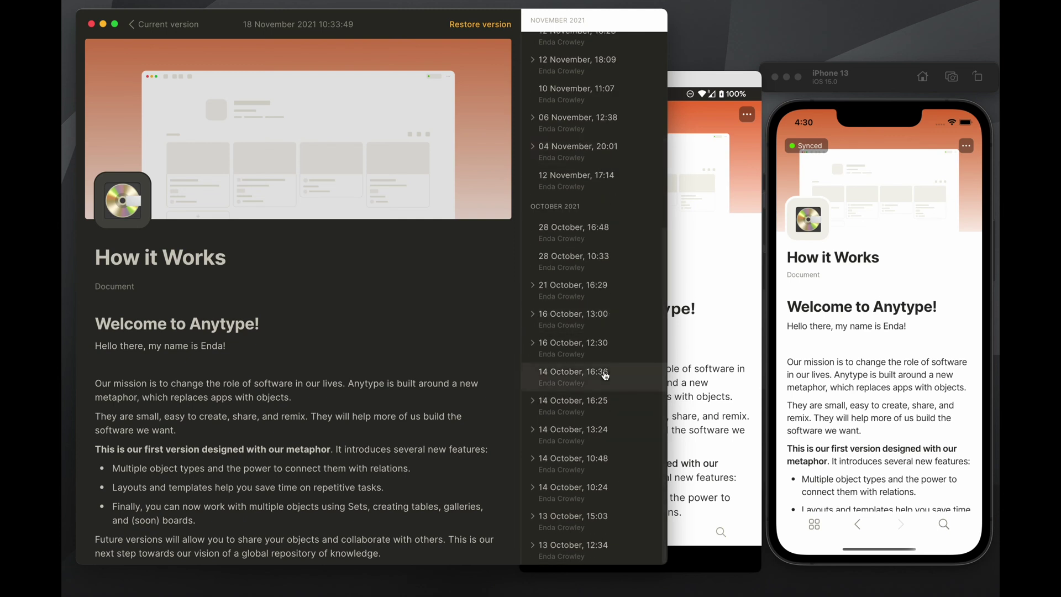
pyautogui.click(600, 378)
pyautogui.click(633, 487)
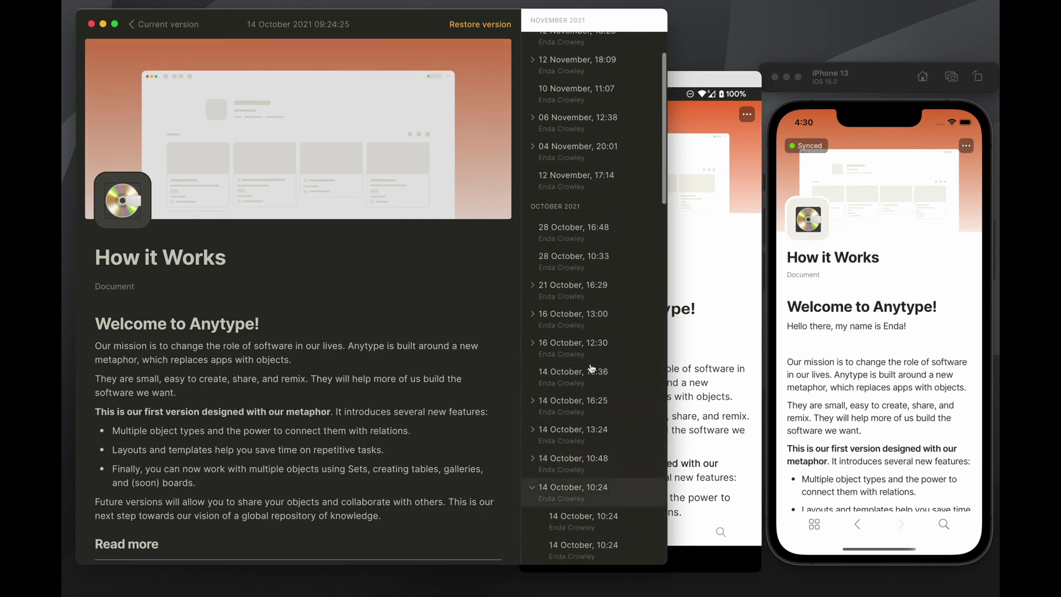
pyautogui.click(598, 292)
pyautogui.click(603, 180)
pyautogui.scroll(2, 574, 310)
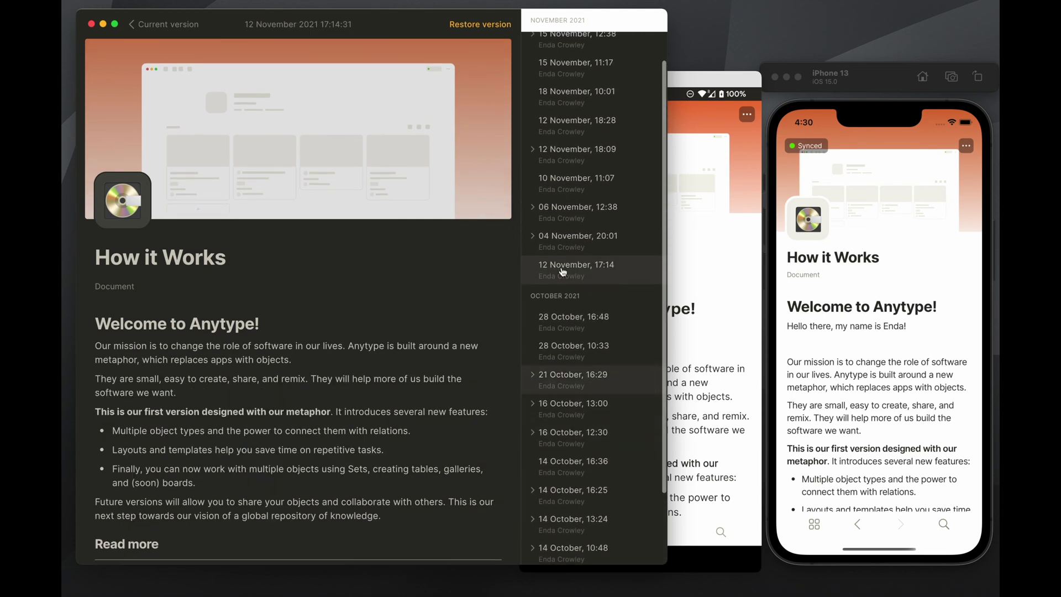
pyautogui.click(575, 237)
pyautogui.click(584, 205)
pyautogui.click(585, 182)
pyautogui.click(582, 150)
pyautogui.click(582, 132)
# Preview the 18 November 10:33 versions and restore the yellow-cover 10:33:35 version
pyautogui.scroll(3, 579, 223)
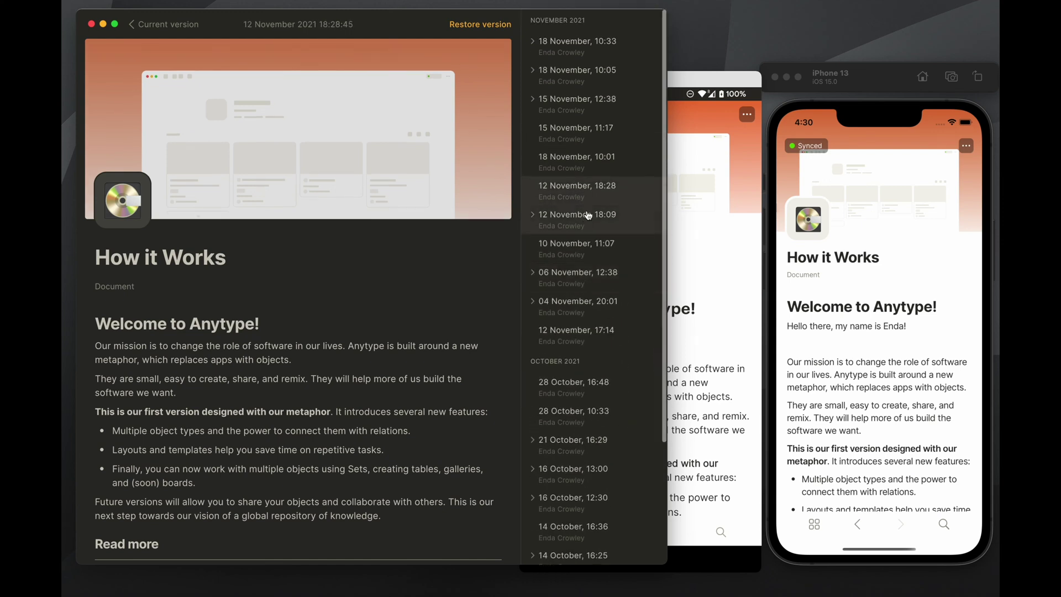
pyautogui.click(580, 72)
pyautogui.click(596, 133)
pyautogui.click(600, 52)
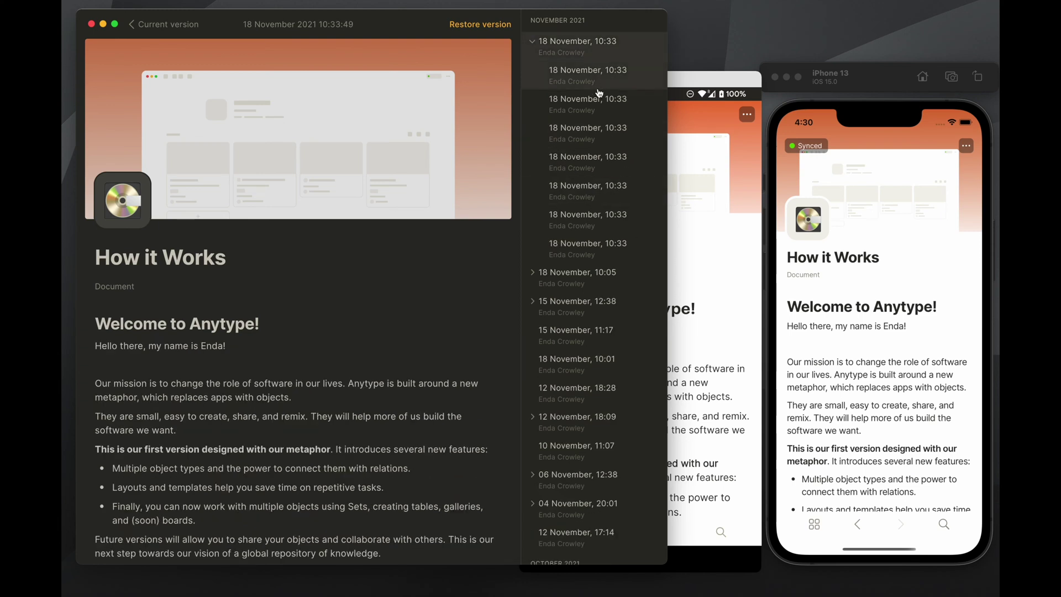
pyautogui.click(604, 88)
pyautogui.click(612, 123)
pyautogui.click(622, 188)
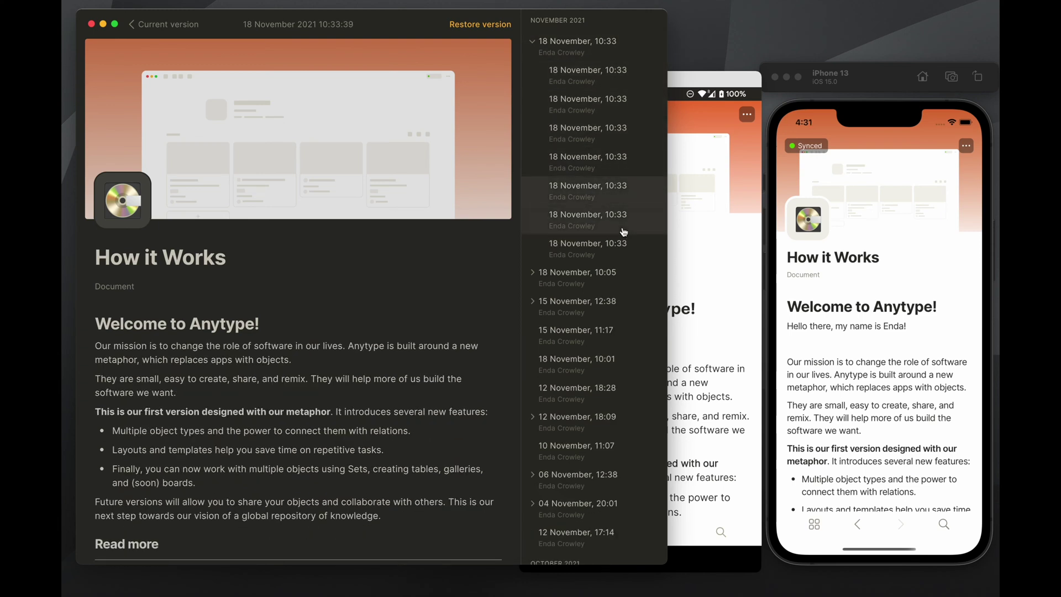
pyautogui.click(623, 216)
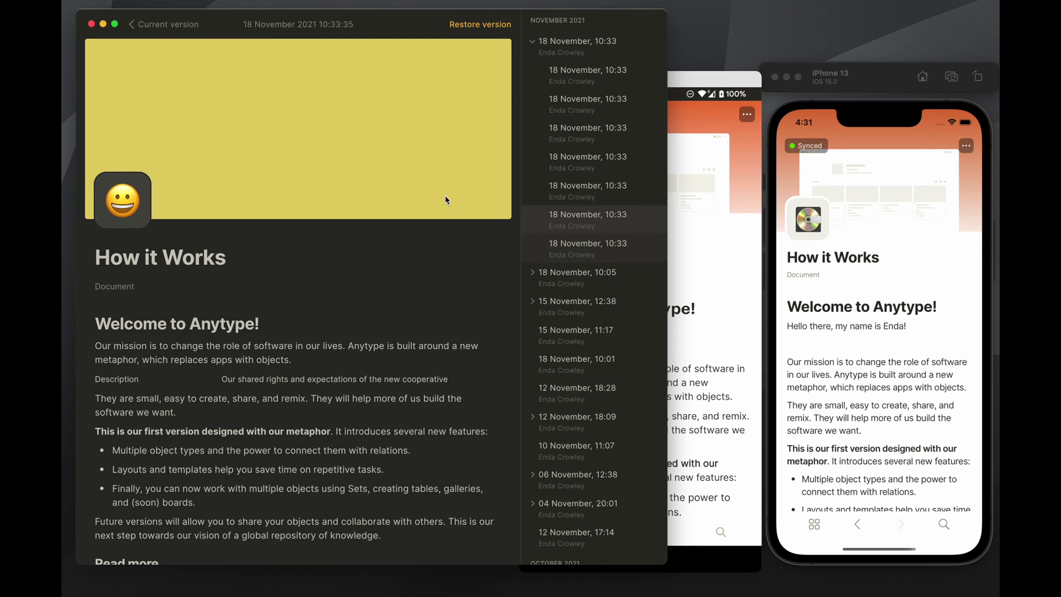
pyautogui.scroll(-1, 427, 92)
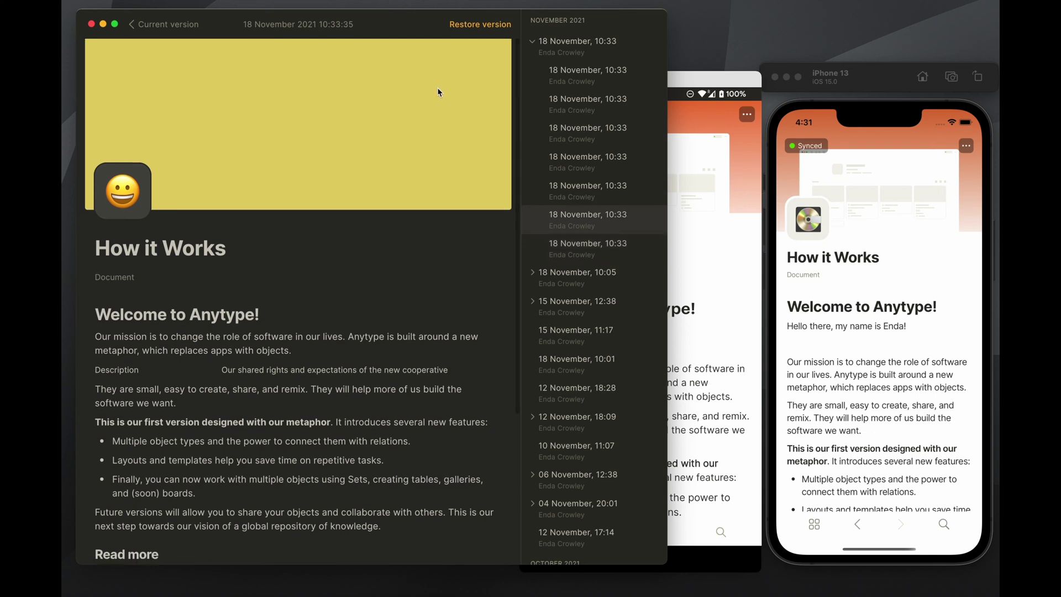
pyautogui.scroll(1, 437, 87)
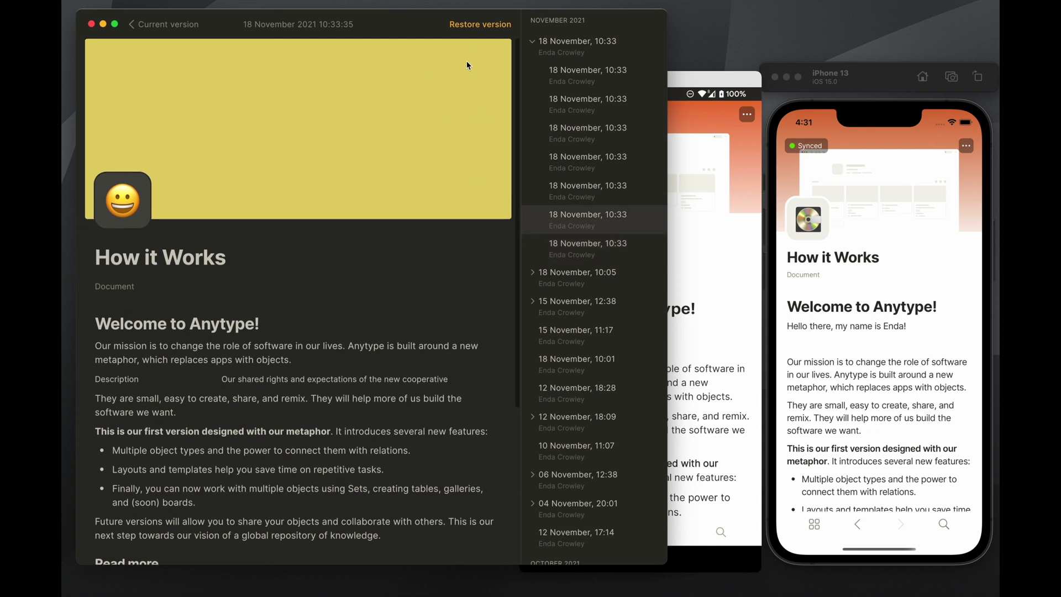
pyautogui.click(476, 25)
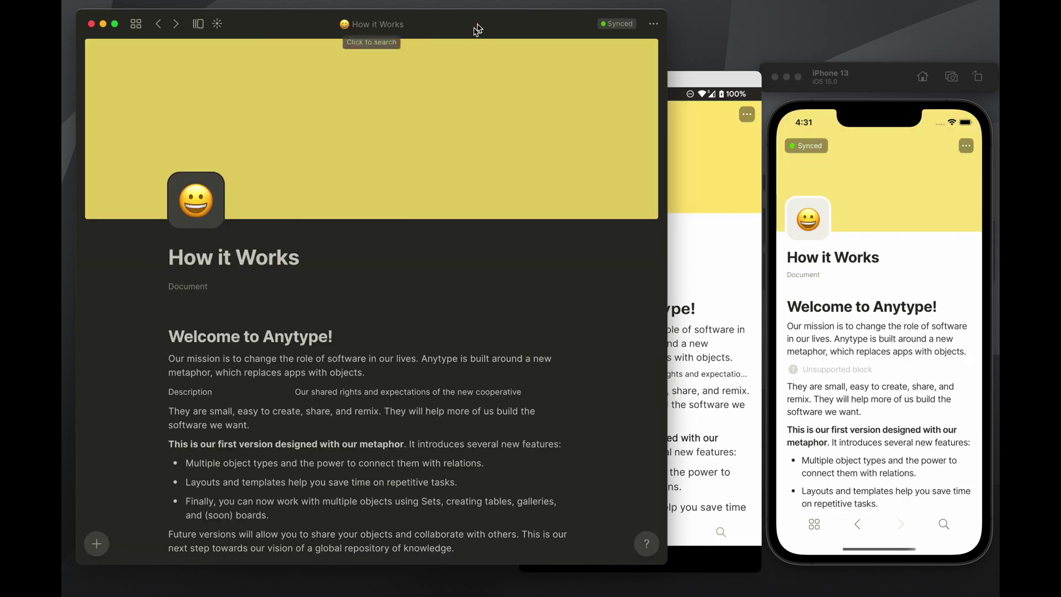
# Give the page an orange cover from the iPhone and a heart-eyes icon from Android
pyautogui.click(729, 84)
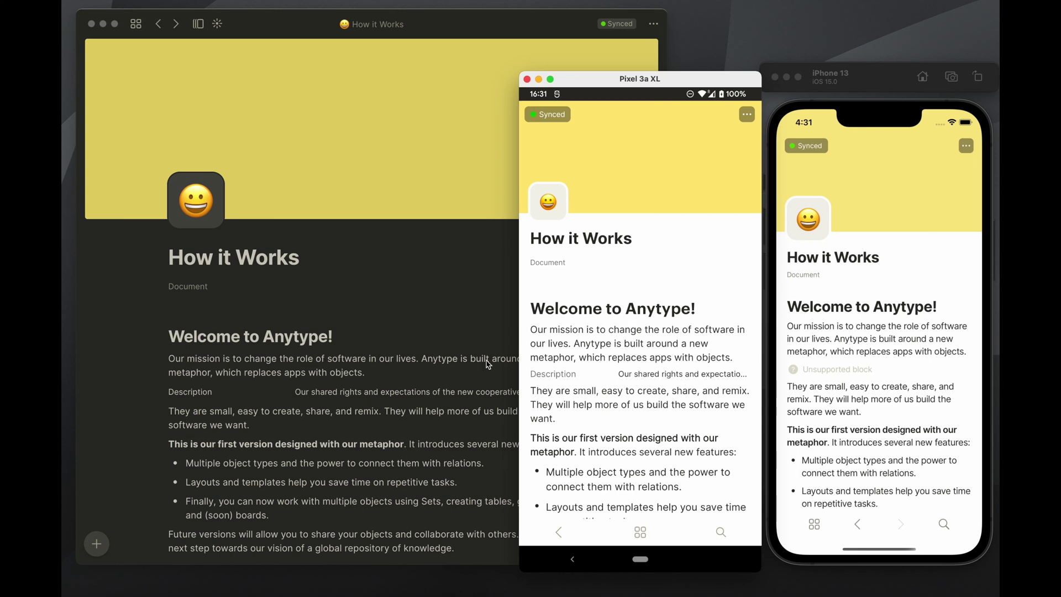
pyautogui.click(394, 216)
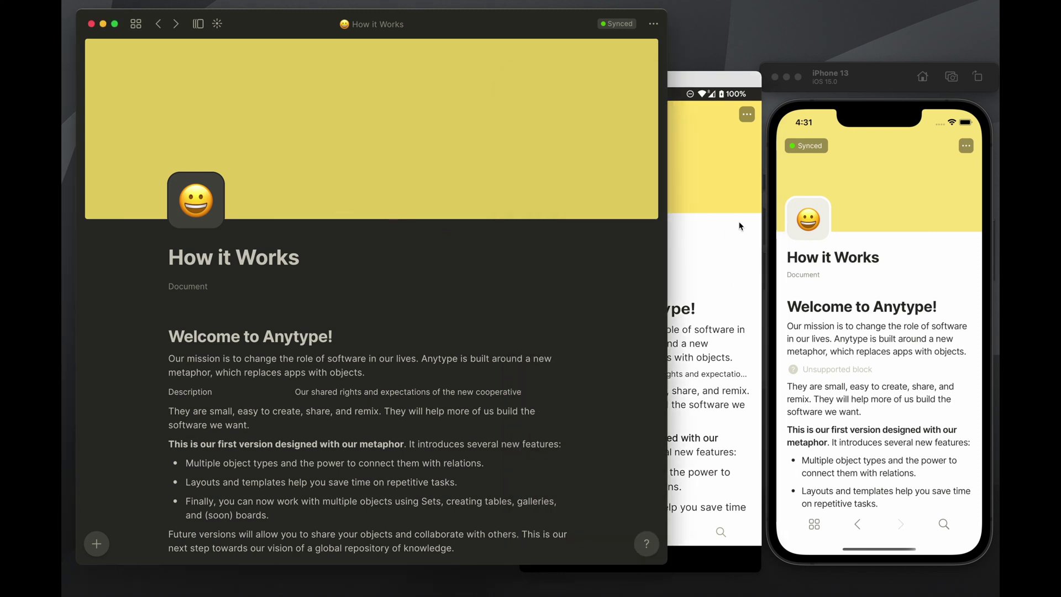
pyautogui.click(741, 227)
pyautogui.click(850, 224)
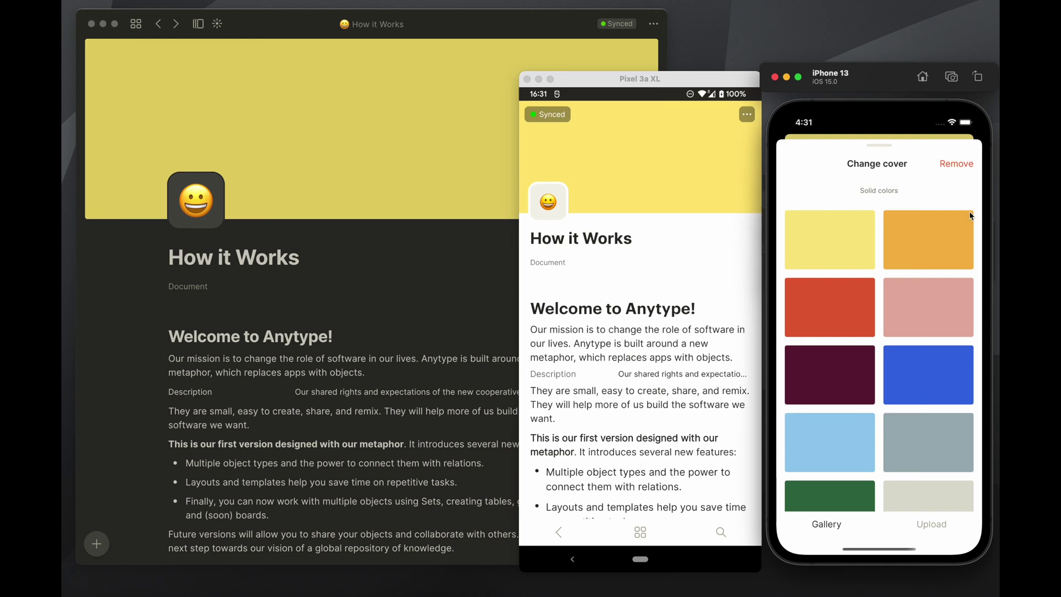
pyautogui.click(923, 240)
pyautogui.click(555, 202)
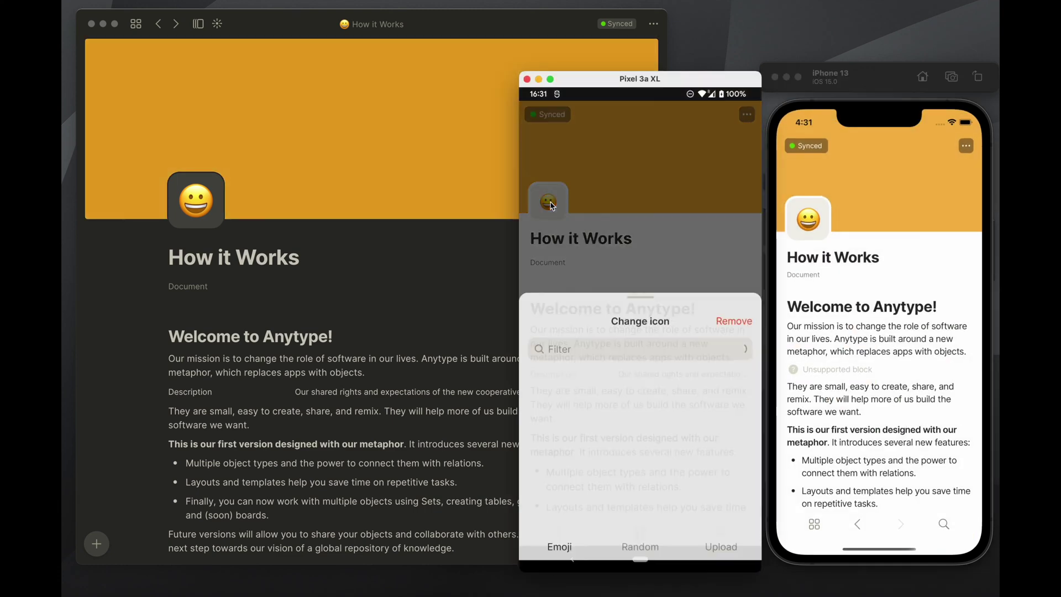
pyautogui.click(661, 275)
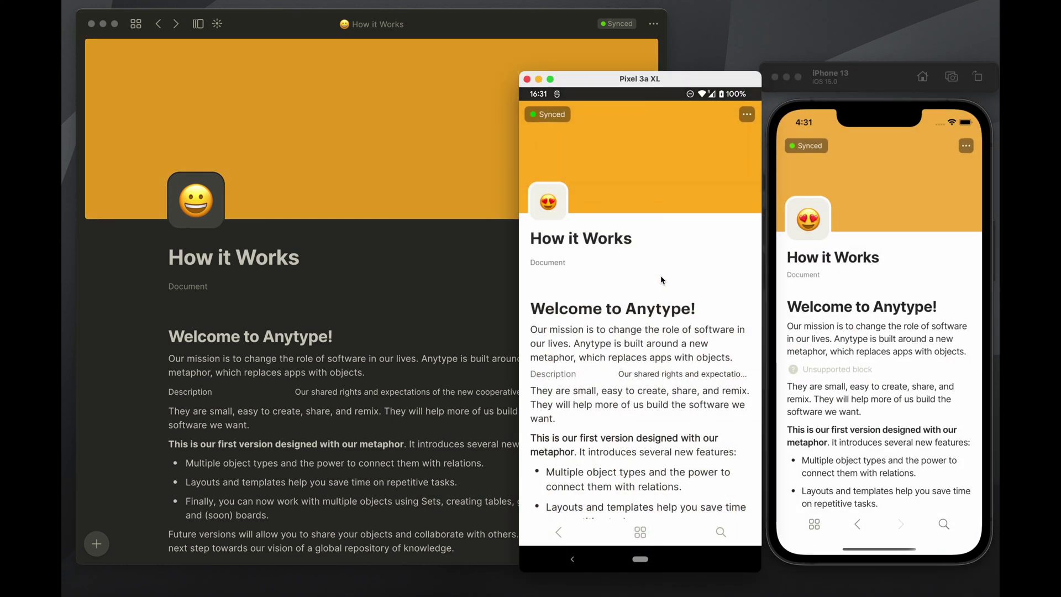
# Select the whole 'Welcome to Anytype!' heading in the desktop app
pyautogui.click(380, 270)
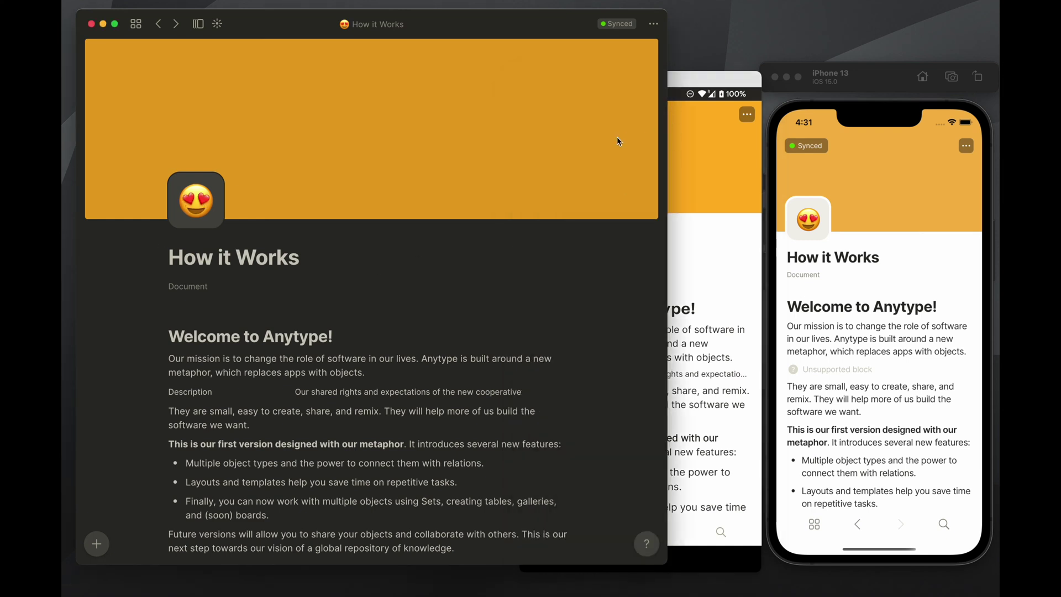
pyautogui.click(389, 332)
pyautogui.moveTo(173, 337); pyautogui.dragTo(760, 344)
# Change the heading to 'Hello there!' and add a line with the author's name on Android
pyautogui.write('Hello there!')
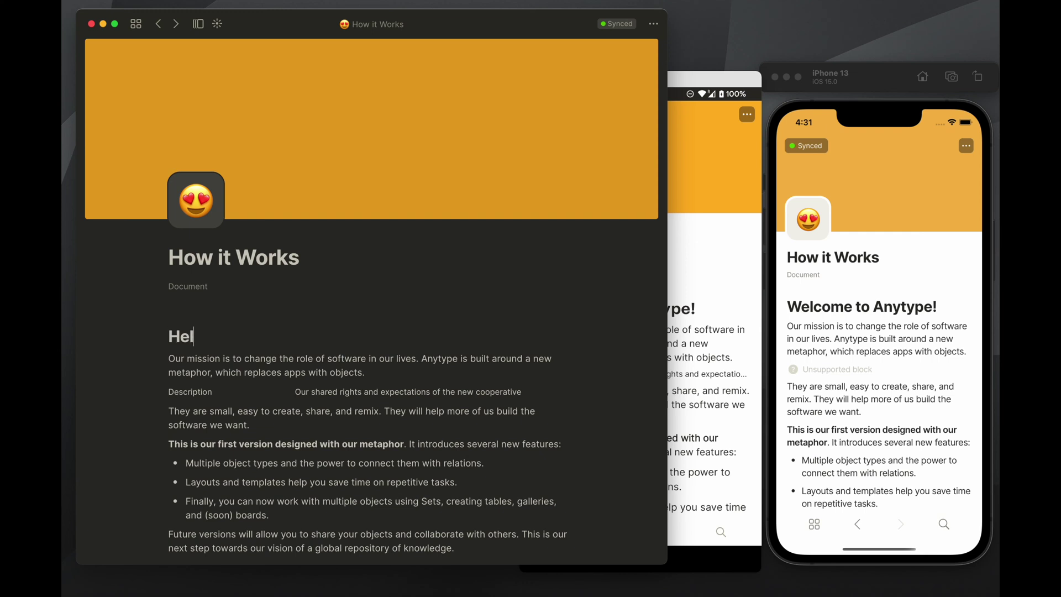
pyautogui.press('Return')
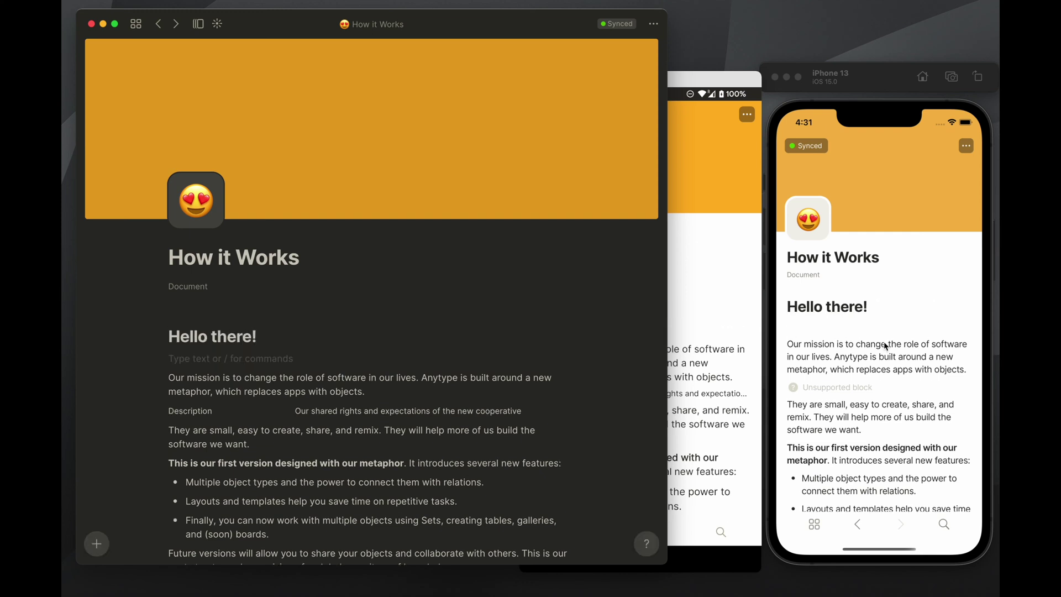
pyautogui.click(640, 331)
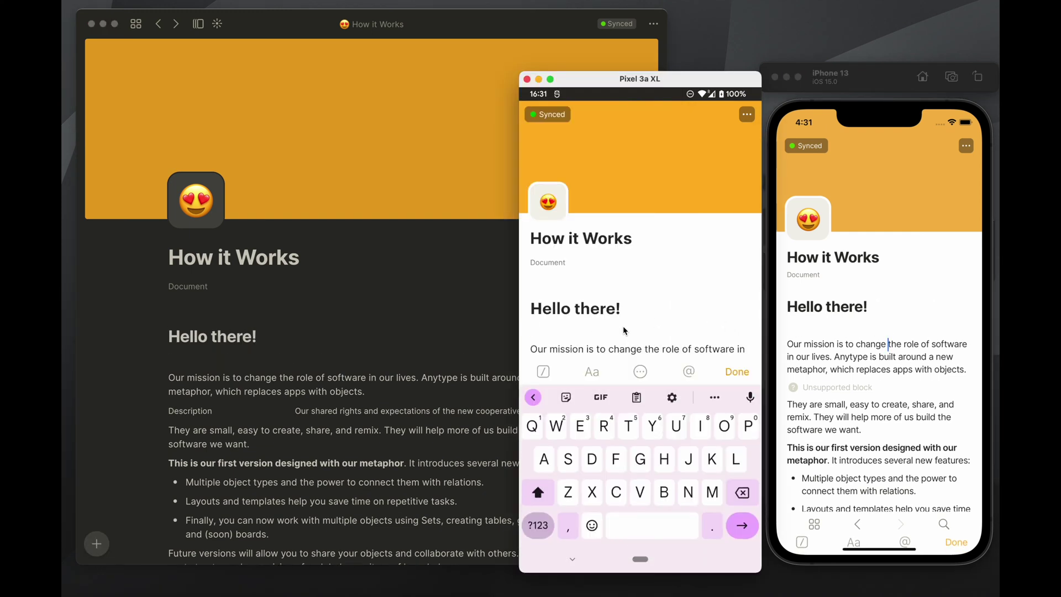
pyautogui.write('My name is E')
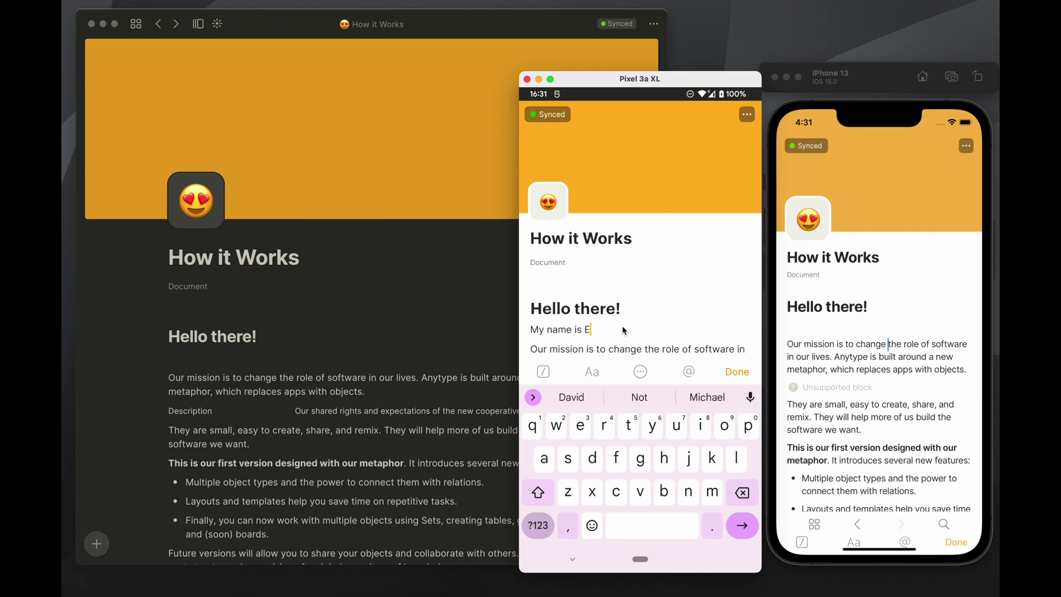
pyautogui.write('nda')
pyautogui.click(736, 373)
pyautogui.click(682, 350)
pyautogui.click(667, 342)
pyautogui.click(615, 312)
pyautogui.click(371, 361)
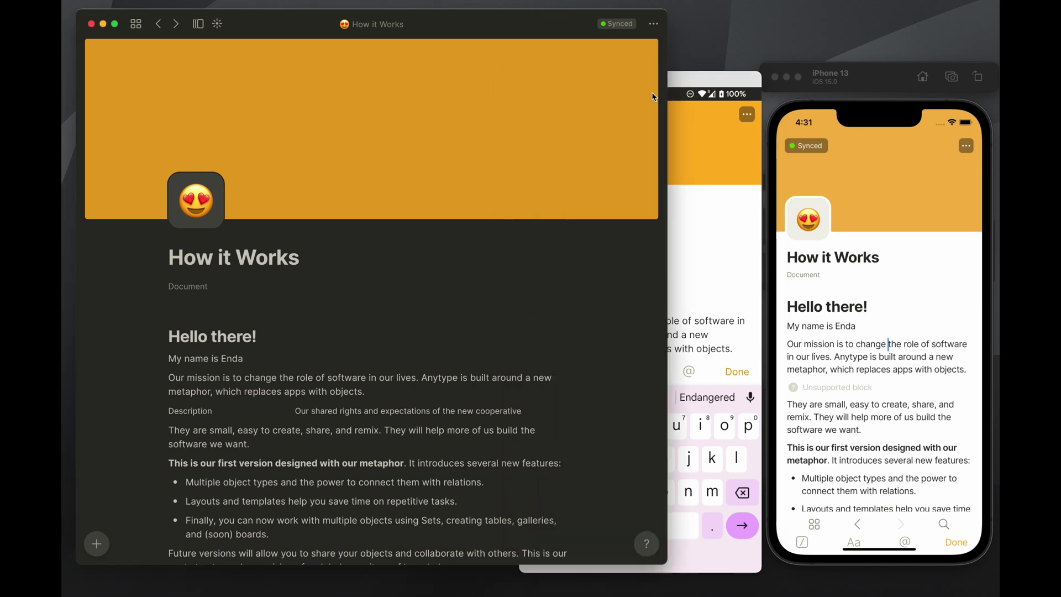
# Restore the 18 November 10:33 version from the document's version history
pyautogui.click(653, 30)
pyautogui.click(599, 79)
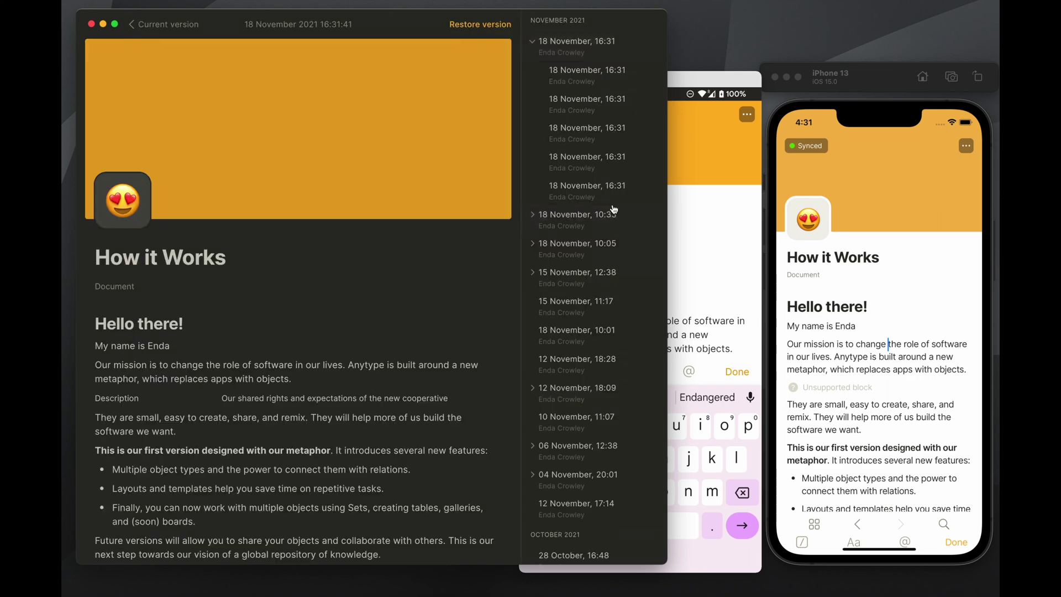
pyautogui.click(614, 215)
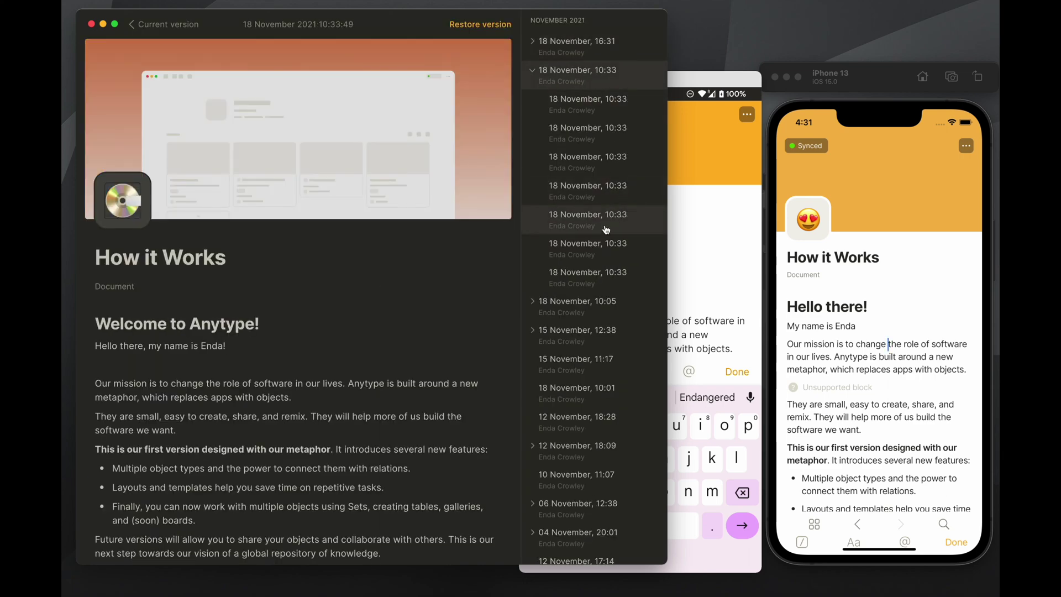
pyautogui.click(503, 25)
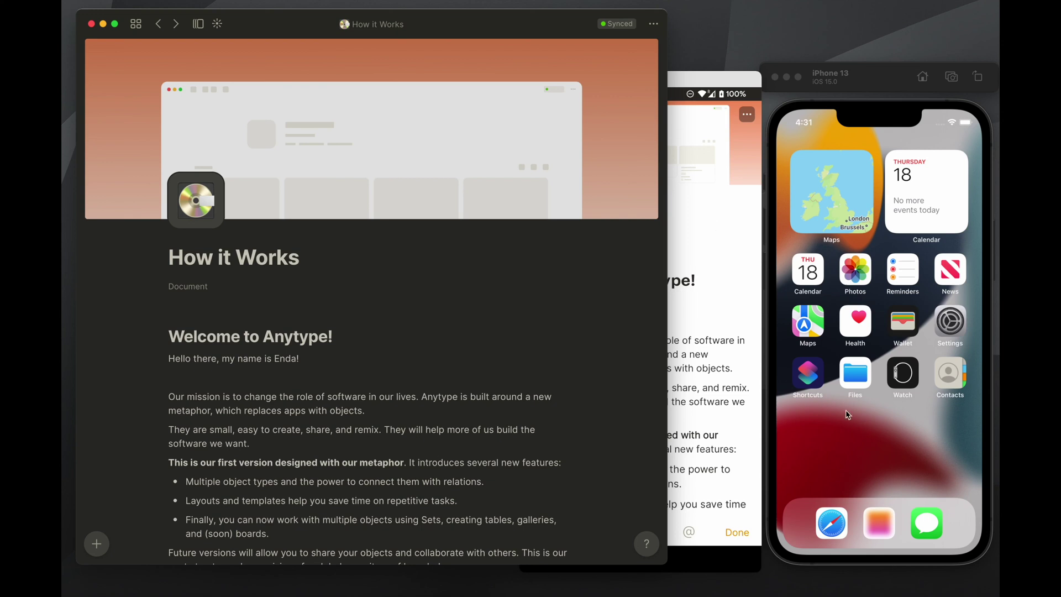
# Relaunch the iPhone app, dismiss its crash report, and check the restored title on Android
pyautogui.click(879, 523)
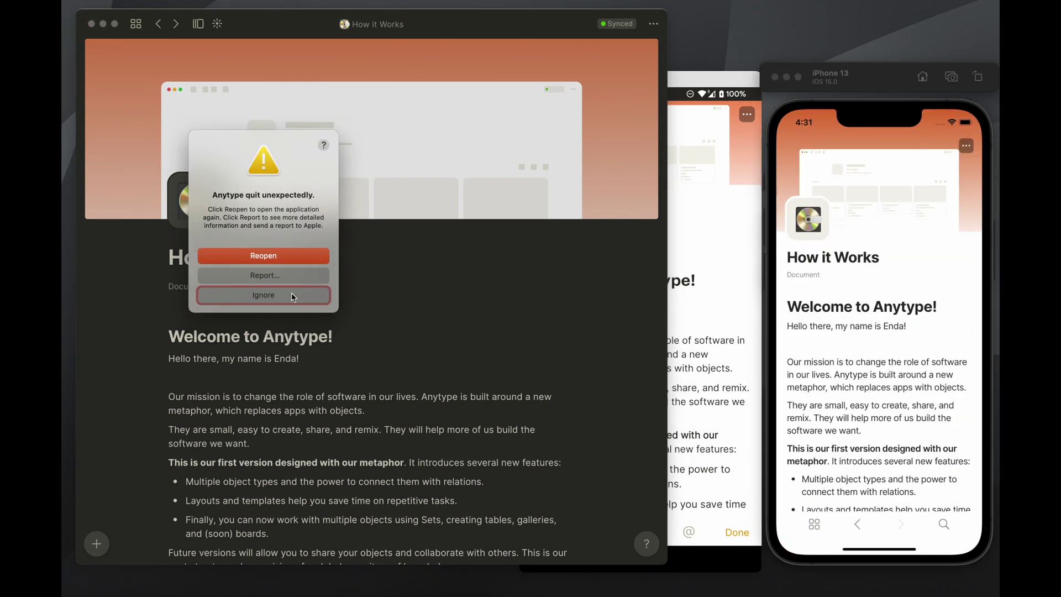
pyautogui.click(293, 292)
pyautogui.click(715, 224)
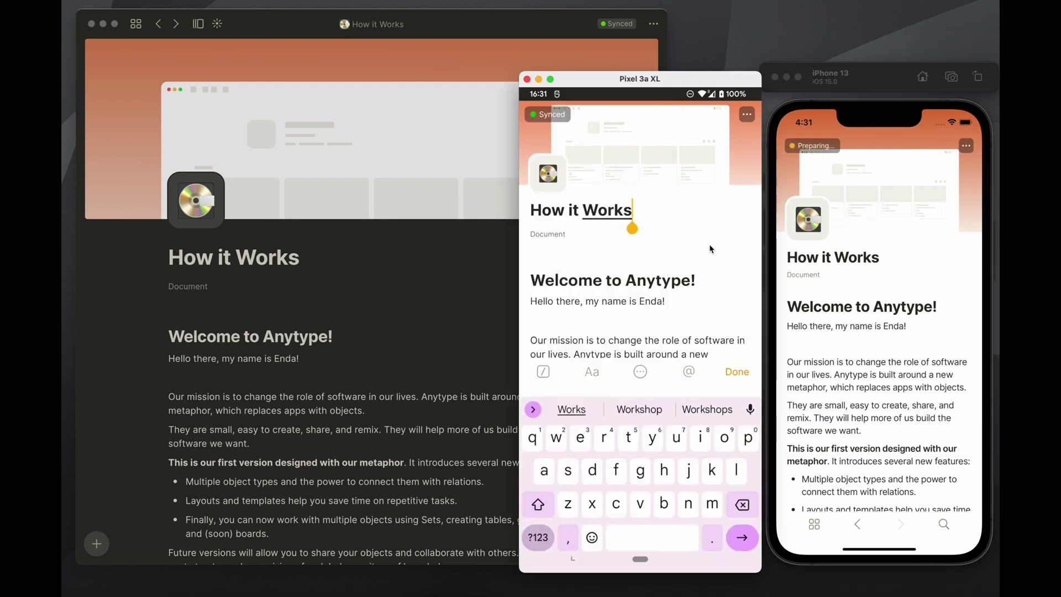
# Inspect the document's sync status details, then close them
pyautogui.click(606, 28)
pyautogui.click(609, 26)
pyautogui.moveTo(575, 60)
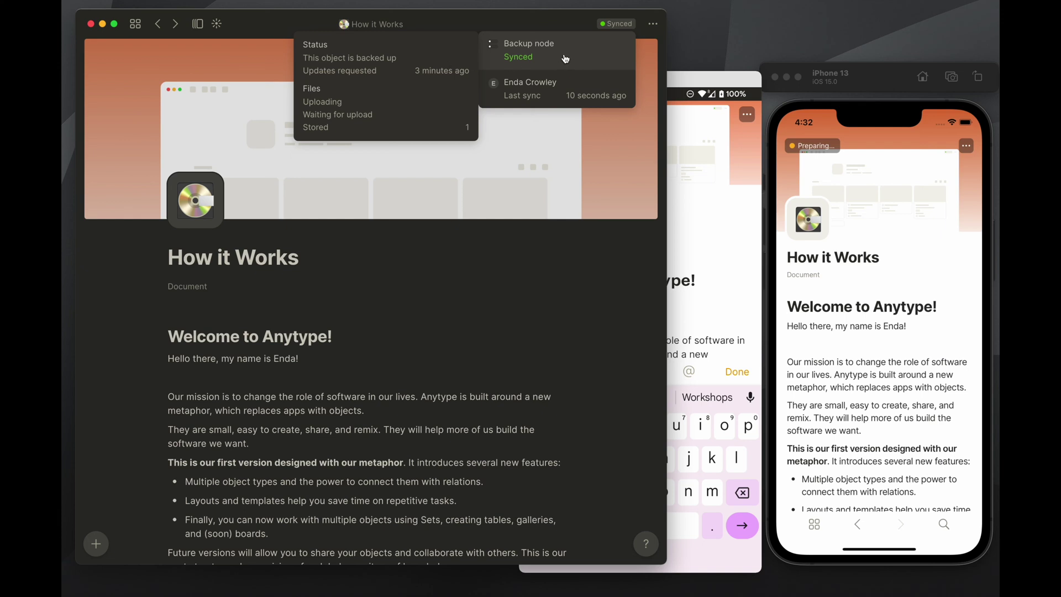
pyautogui.moveTo(569, 97)
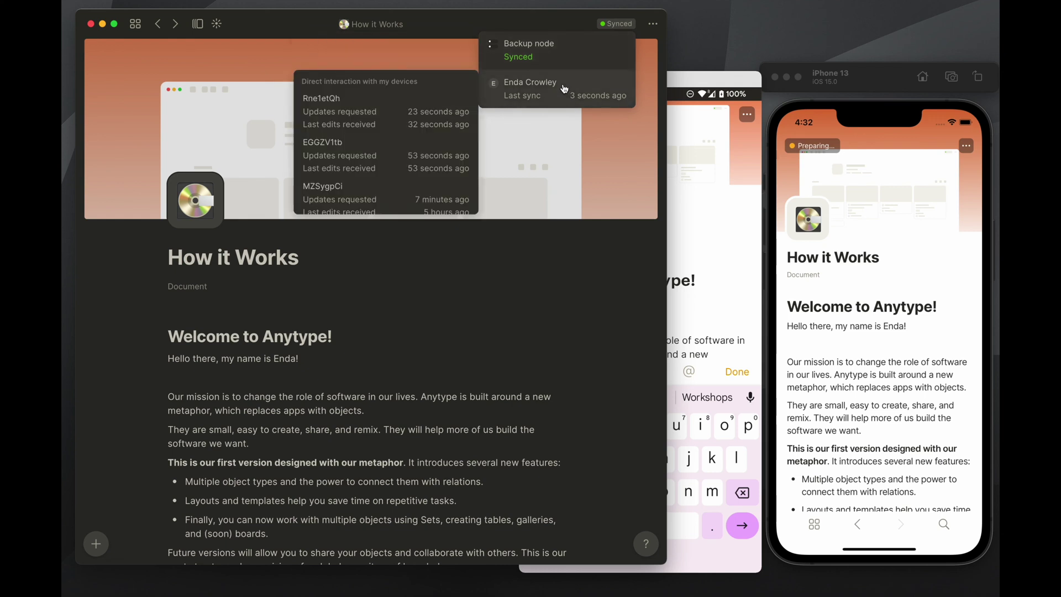
pyautogui.moveTo(560, 67)
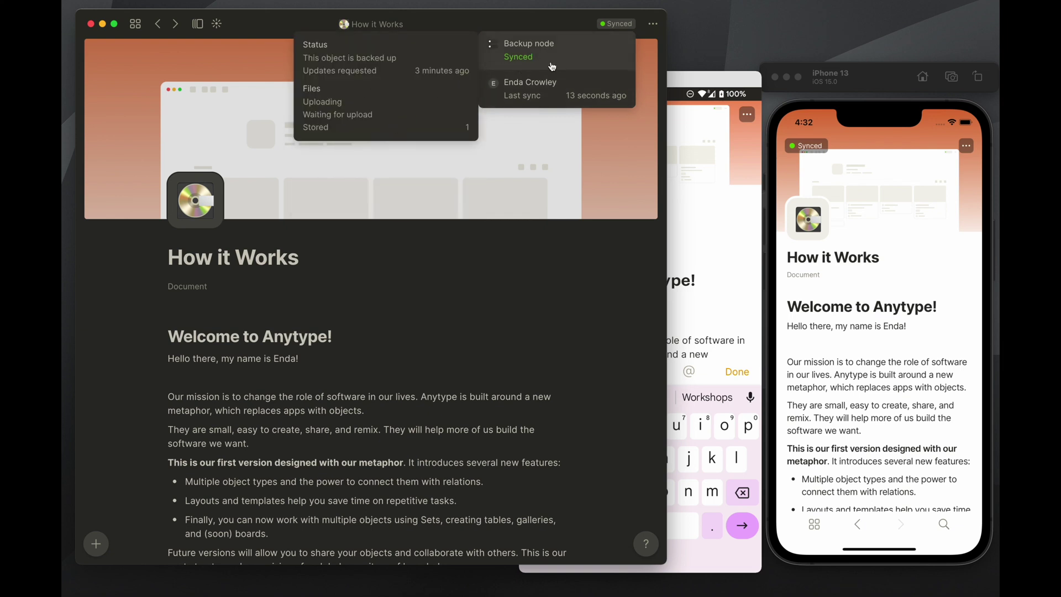
pyautogui.moveTo(498, 91)
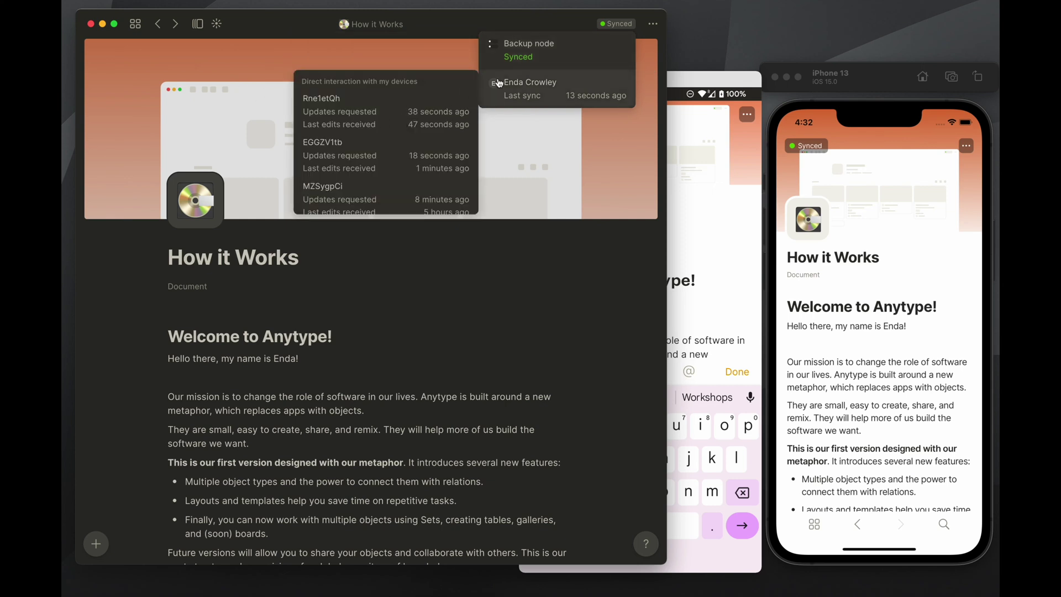
pyautogui.moveTo(515, 68)
pyautogui.click(269, 21)
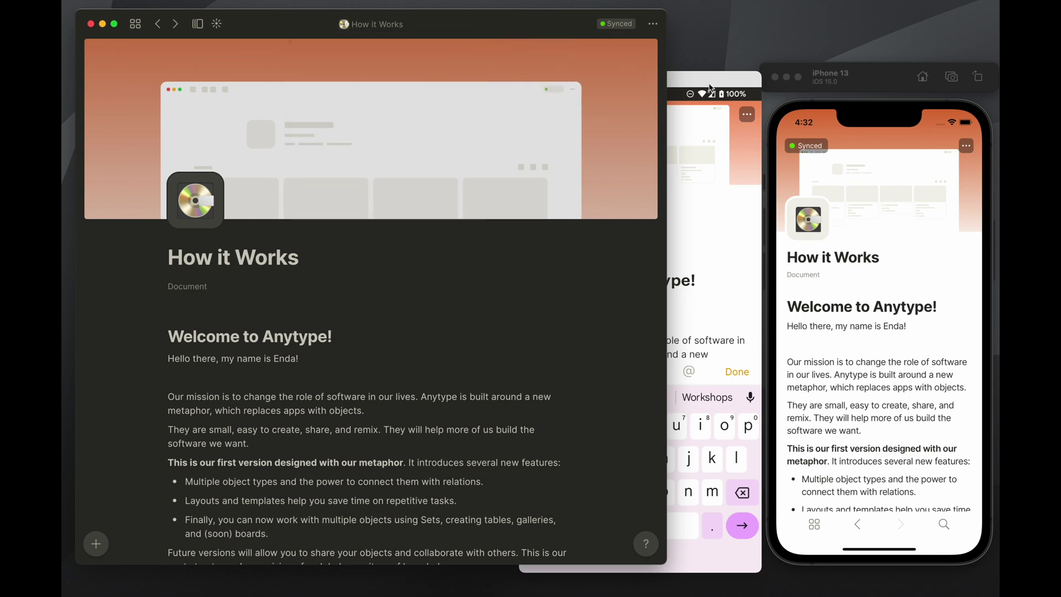
# Resize the desktop window and return both phone apps to their home dashboards
pyautogui.moveTo(665, 95); pyautogui.dragTo(799, 95)
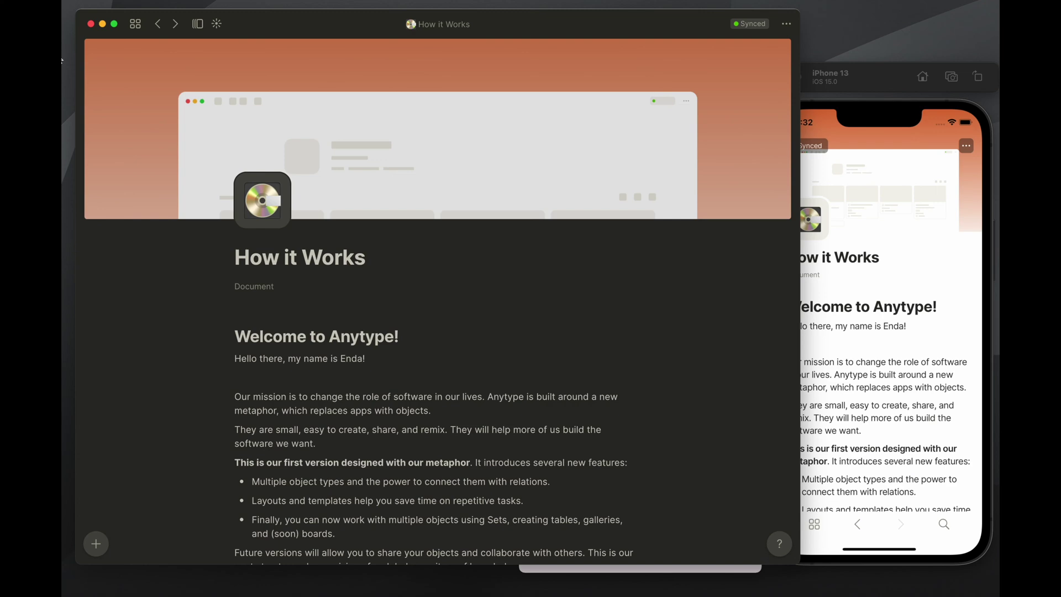
pyautogui.moveTo(799, 105); pyautogui.dragTo(775, 106)
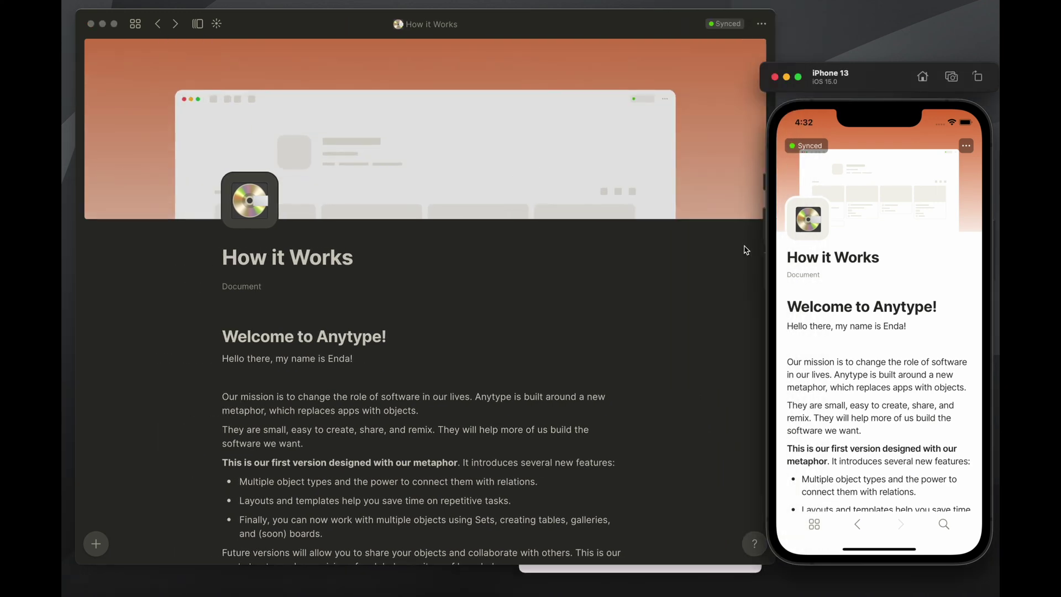
pyautogui.click(753, 570)
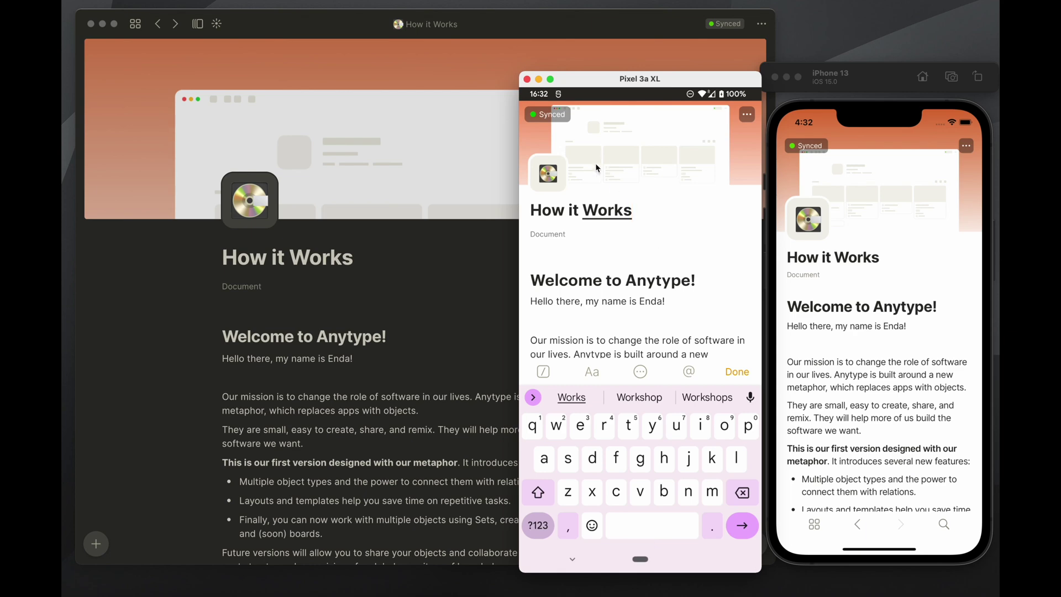
pyautogui.press('Escape')
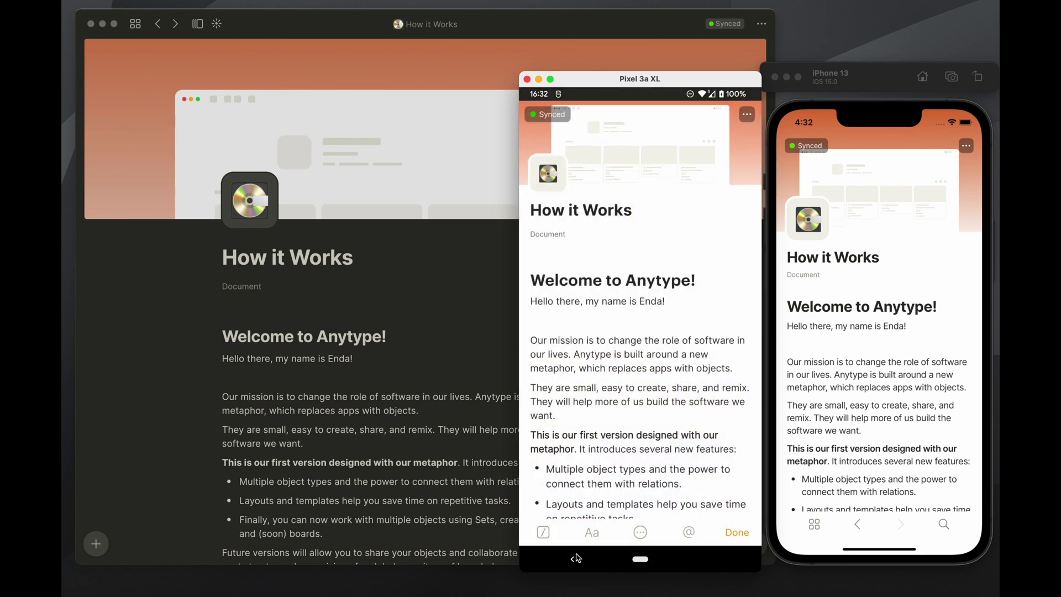
pyautogui.click(817, 527)
pyautogui.click(640, 531)
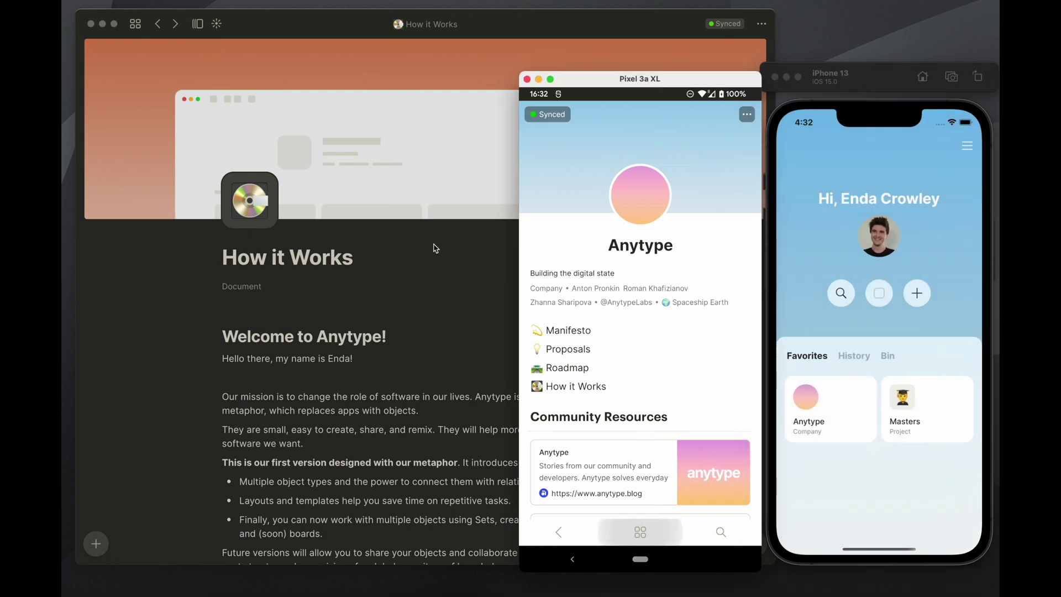
# Briefly reopen the desktop version history, then return to the current version
pyautogui.click(434, 248)
pyautogui.click(160, 23)
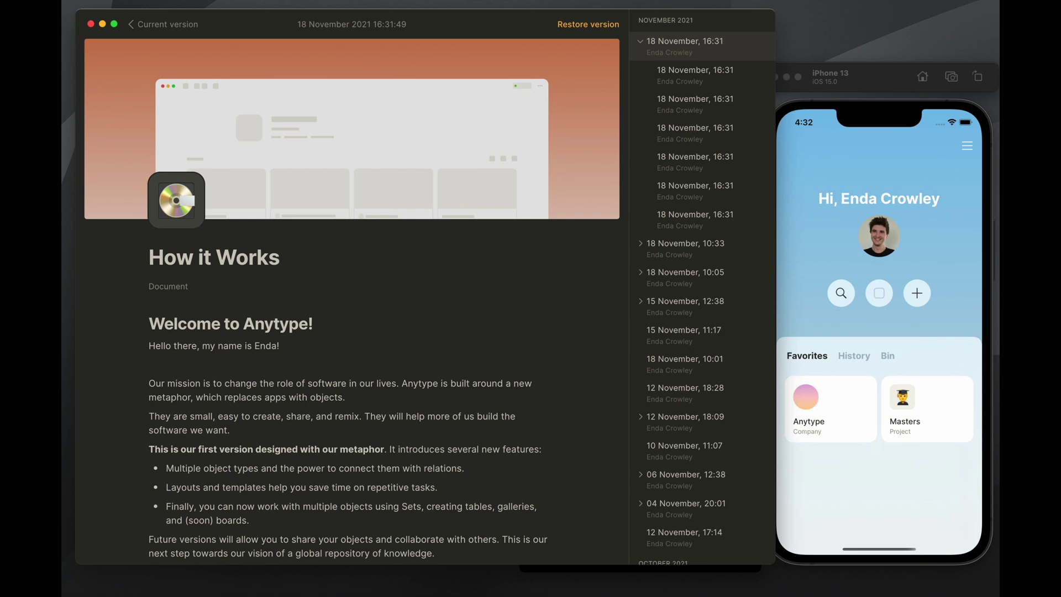
pyautogui.click(152, 25)
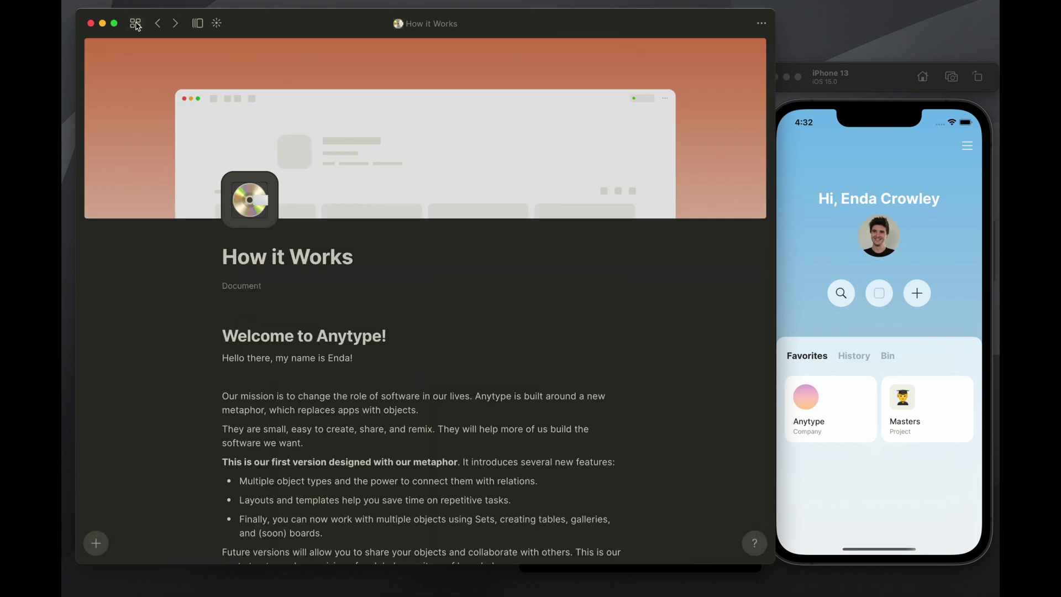
# Go to the home dashboard, open the types Library, and open the Article type
pyautogui.click(135, 24)
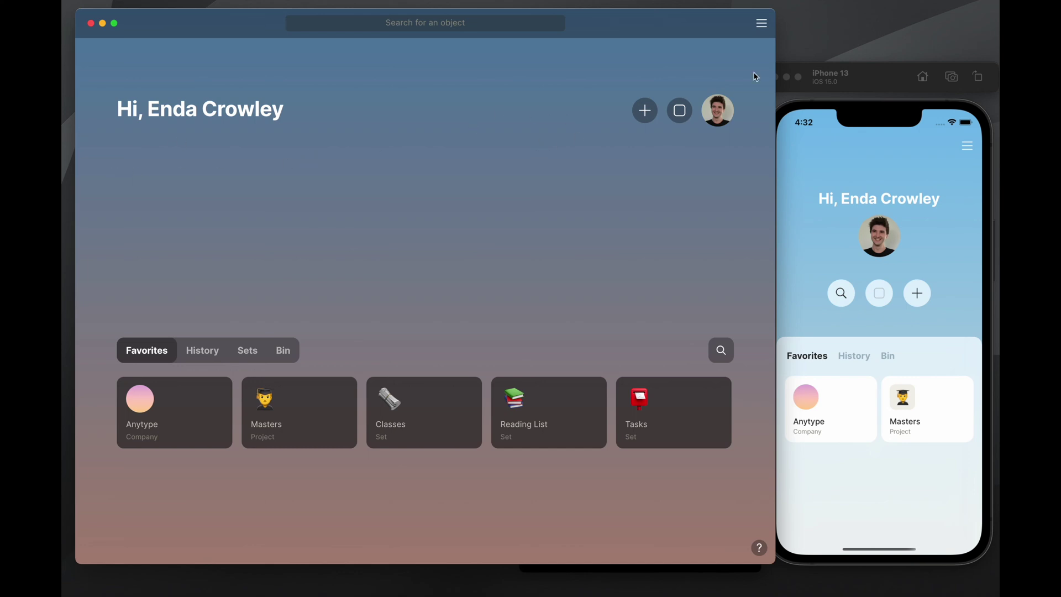
pyautogui.click(680, 111)
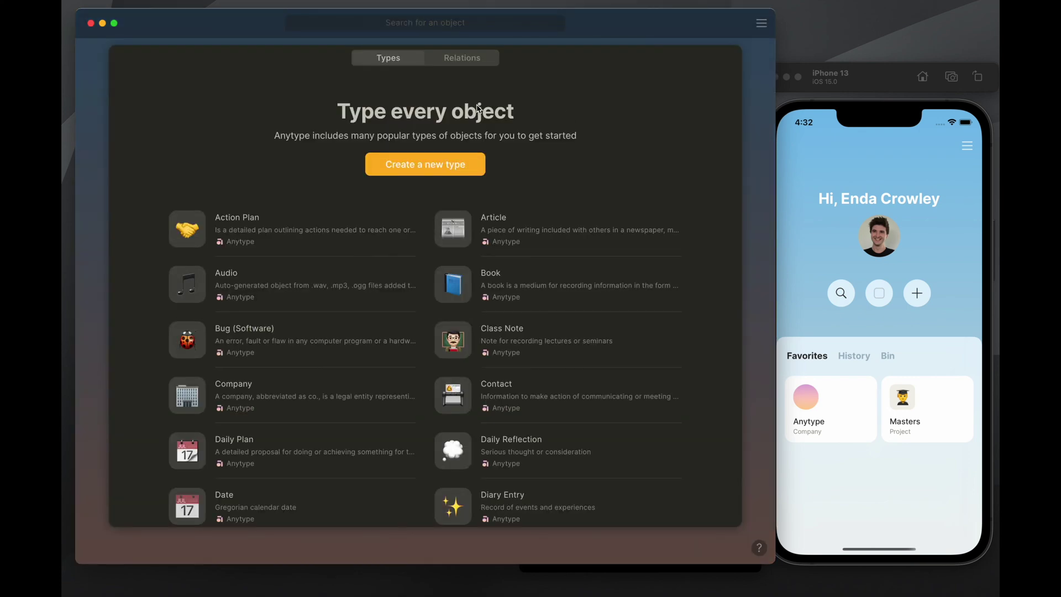
pyautogui.scroll(-2, 331, 181)
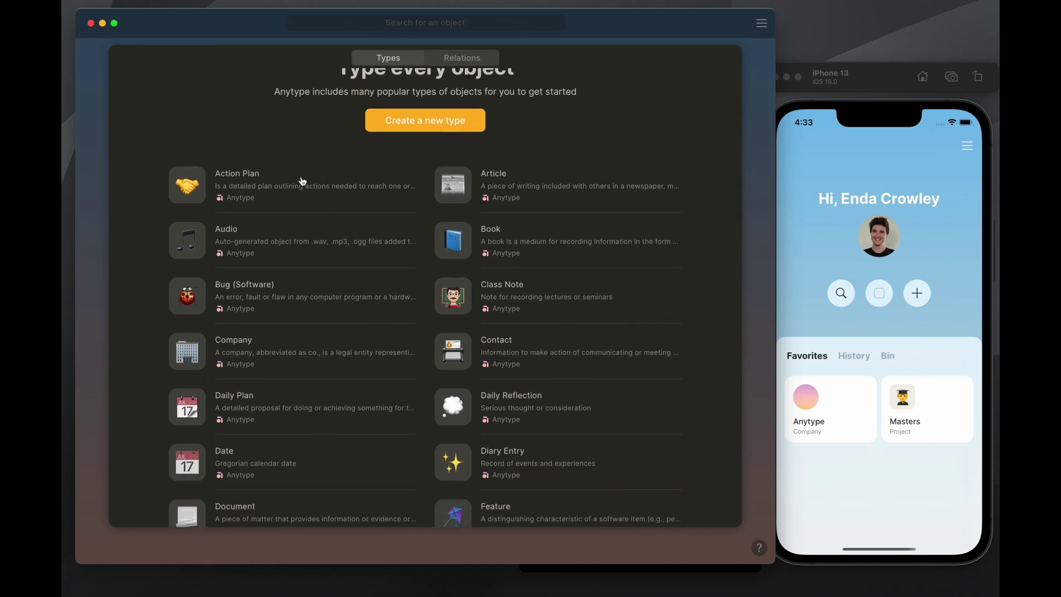
pyautogui.scroll(2, 435, 189)
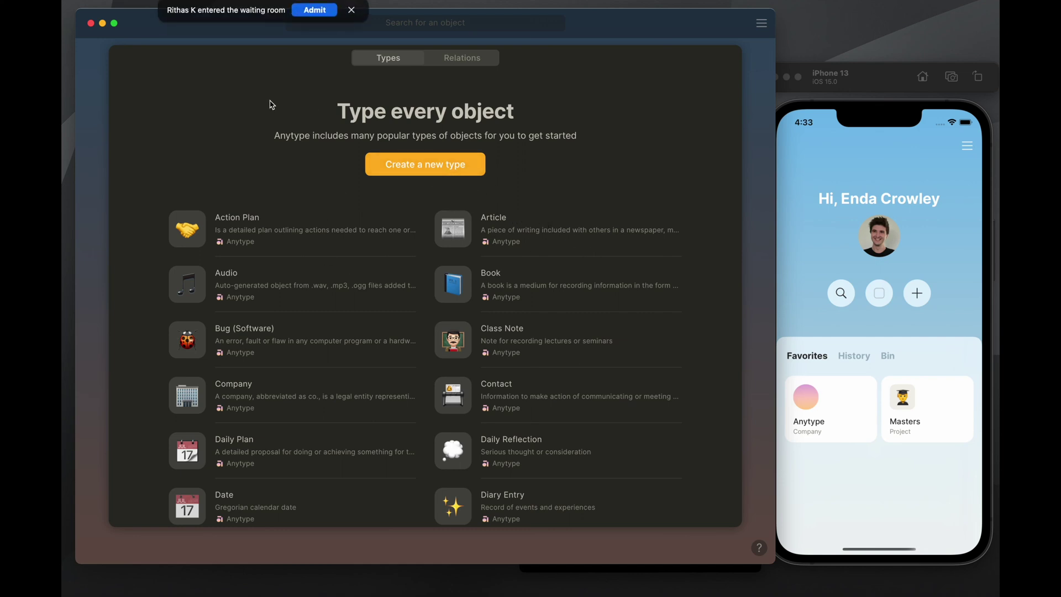
pyautogui.click(317, 10)
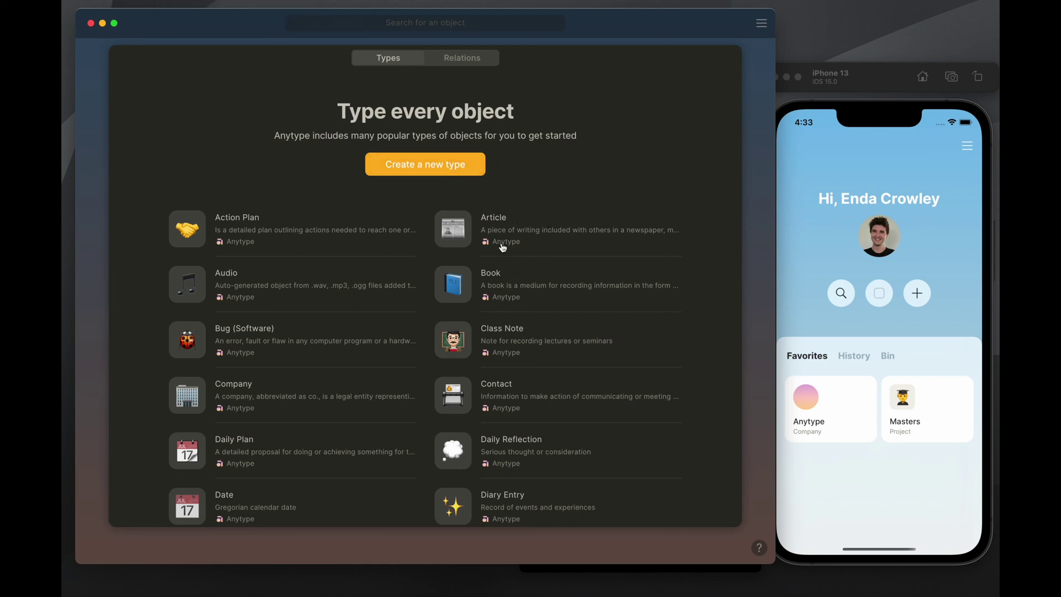
pyautogui.click(502, 246)
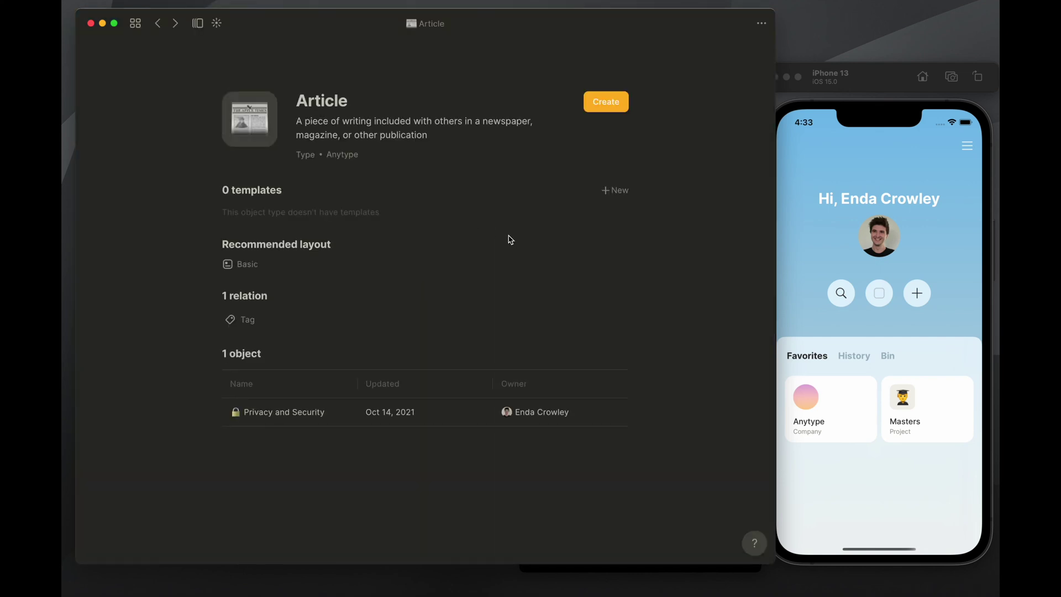
# Open the Book type and browse its 4 templates, 5 relations and 15 objects
pyautogui.click(157, 24)
pyautogui.click(503, 287)
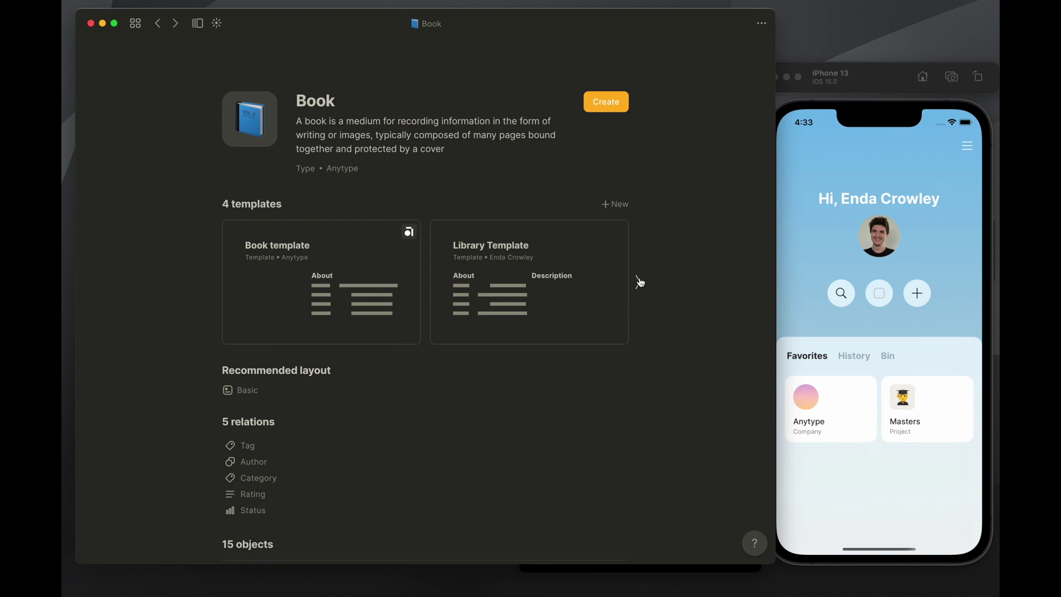
pyautogui.click(635, 281)
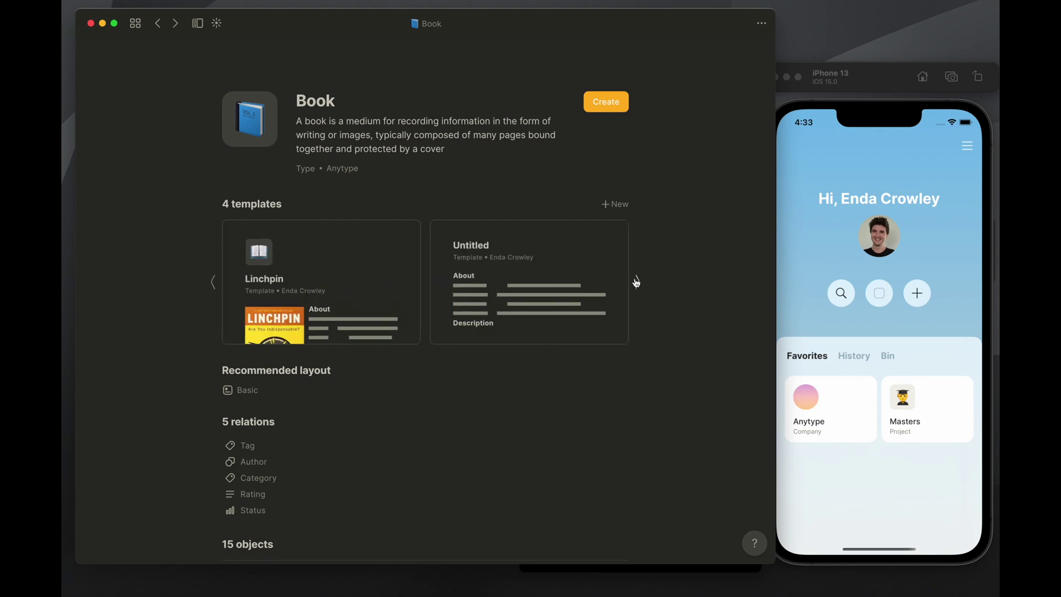
pyautogui.click(212, 282)
pyautogui.scroll(-5, 342, 141)
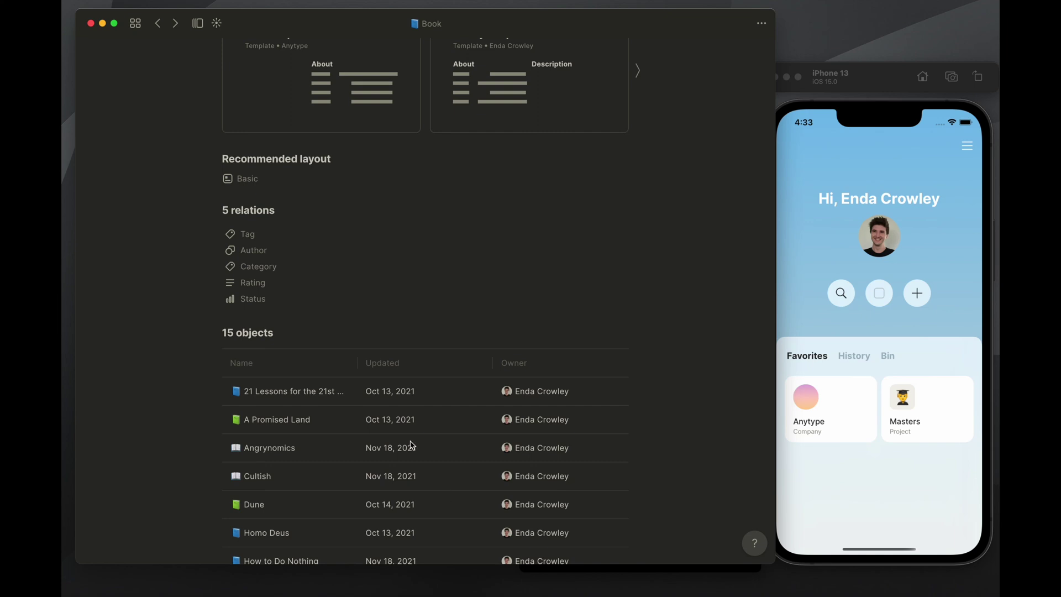
pyautogui.scroll(-5, 411, 445)
pyautogui.scroll(8, 422, 384)
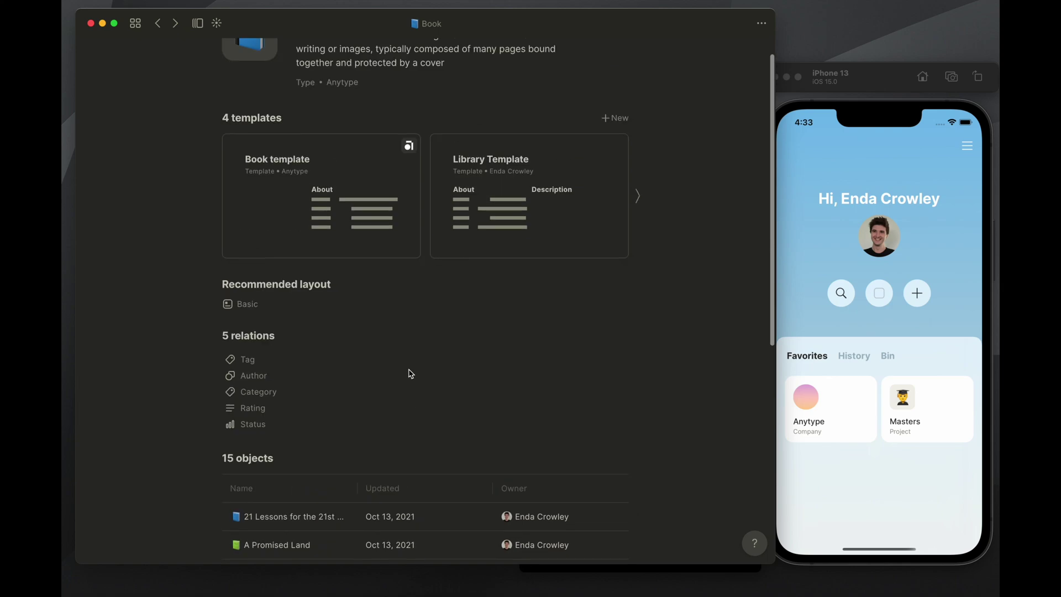
pyautogui.scroll(2, 411, 373)
# Return to the Types library and scroll through the full list of types
pyautogui.click(158, 23)
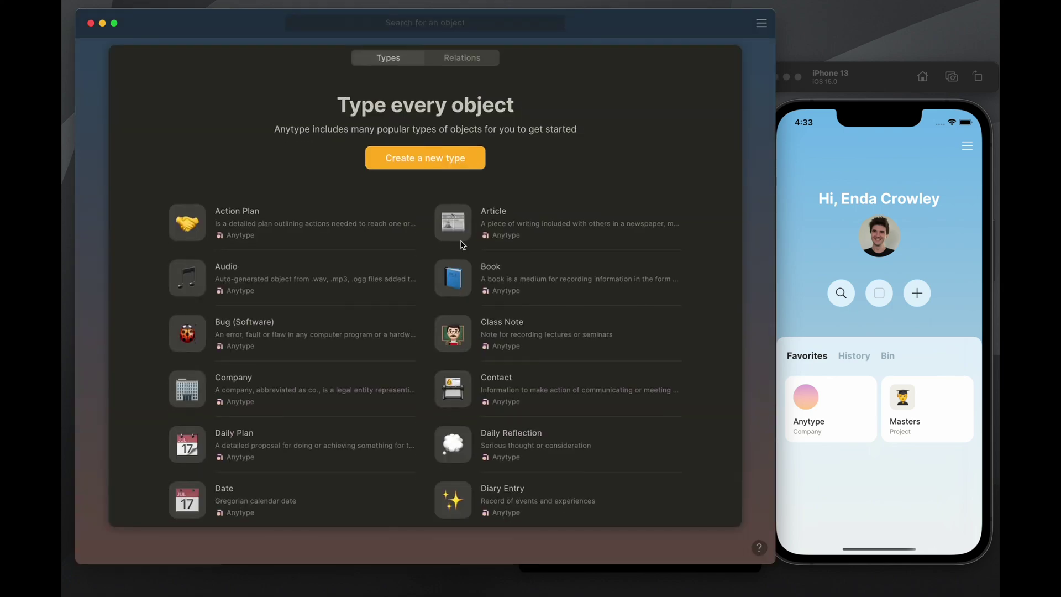
pyautogui.scroll(-10, 462, 245)
pyautogui.scroll(-5, 442, 232)
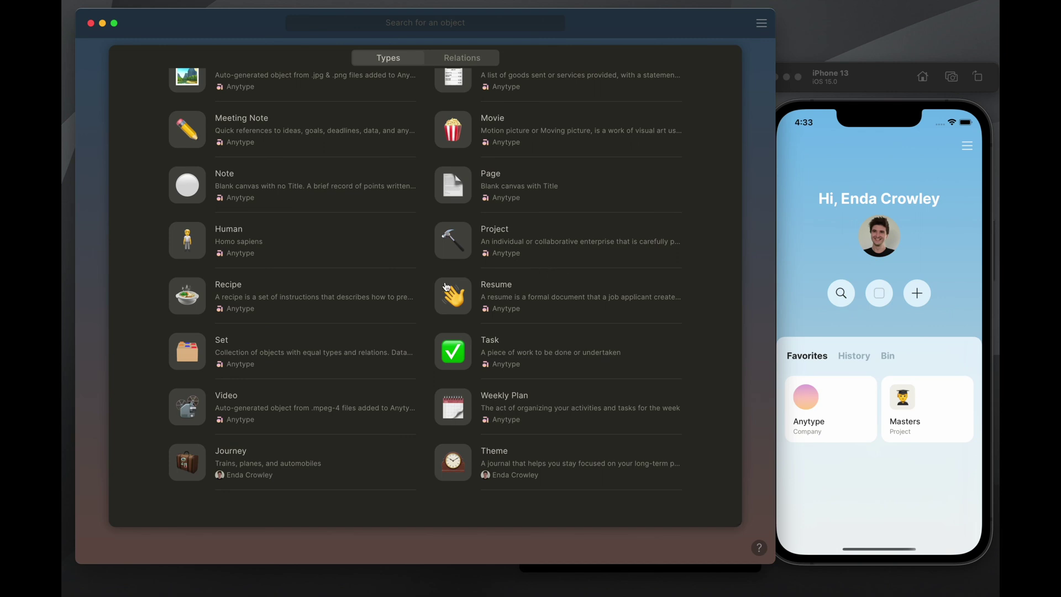
pyautogui.scroll(5, 514, 266)
pyautogui.scroll(10, 542, 239)
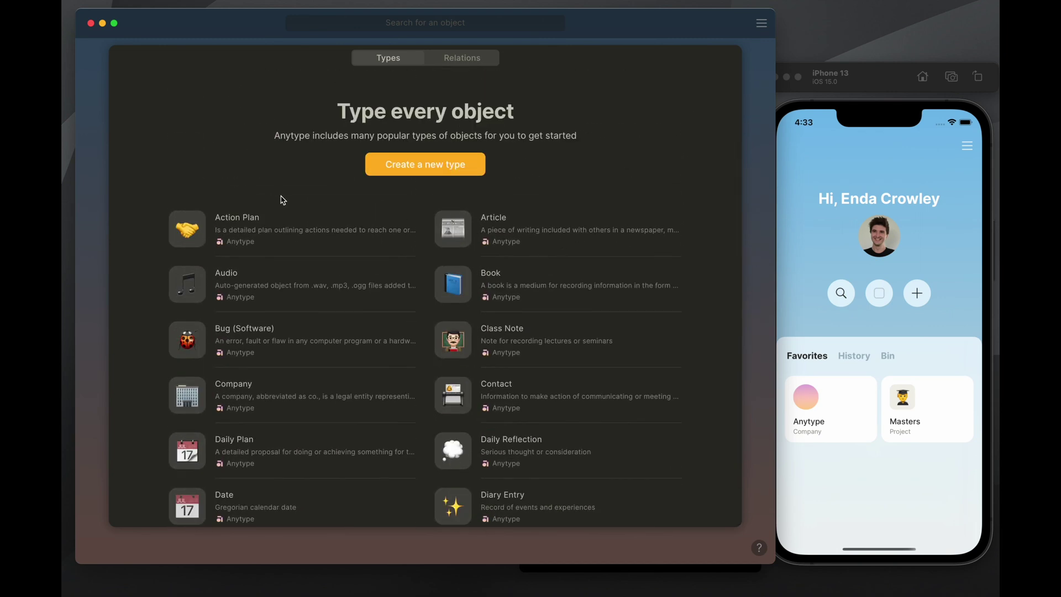
pyautogui.scroll(-15, 315, 166)
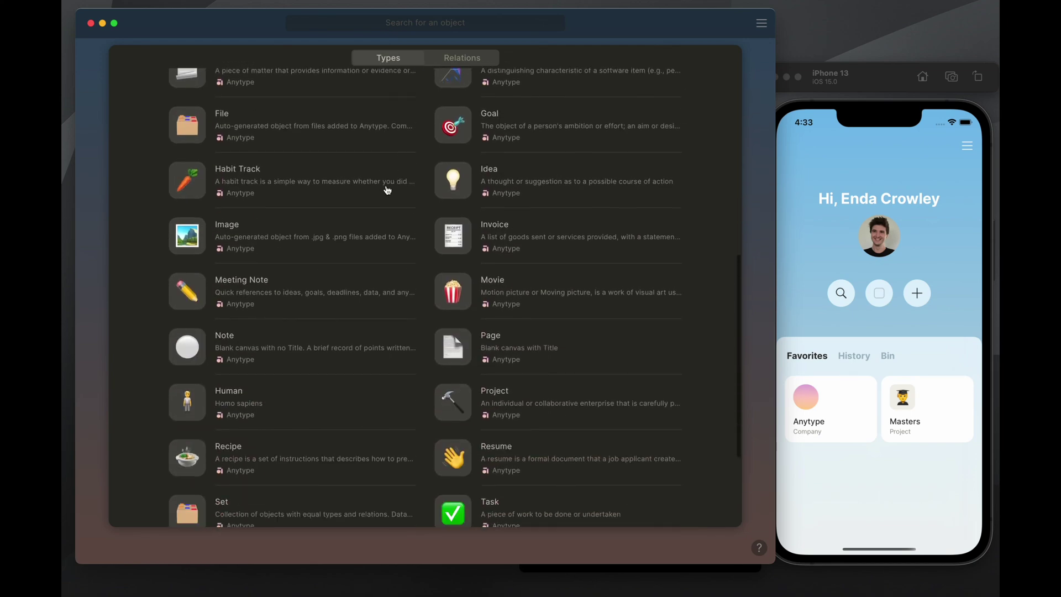
pyautogui.scroll(-5, 384, 190)
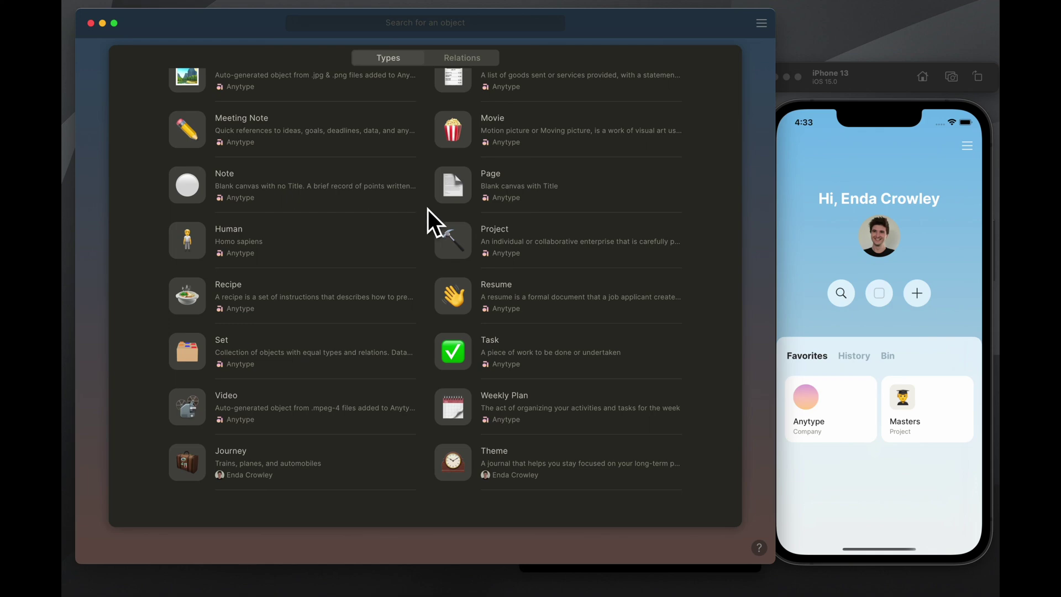
pyautogui.scroll(20, 421, 209)
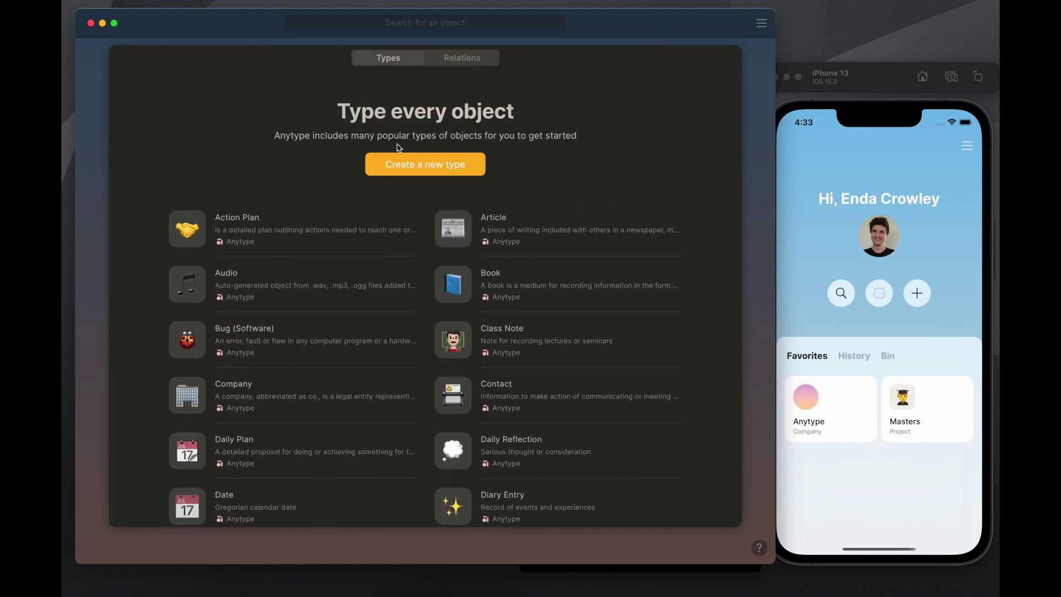
pyautogui.scroll(-5, 387, 149)
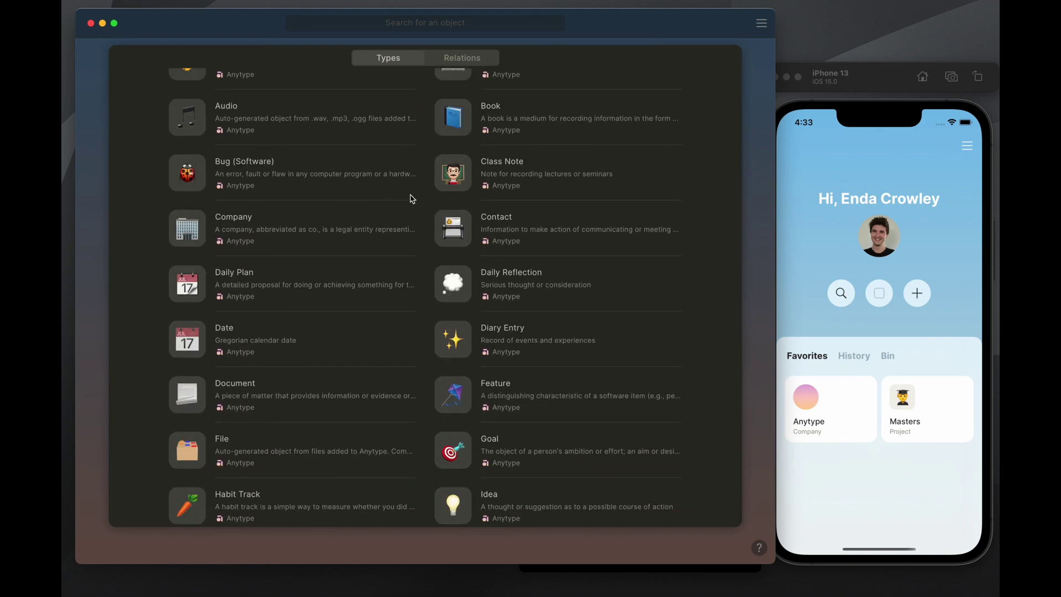
pyautogui.scroll(-3, 442, 204)
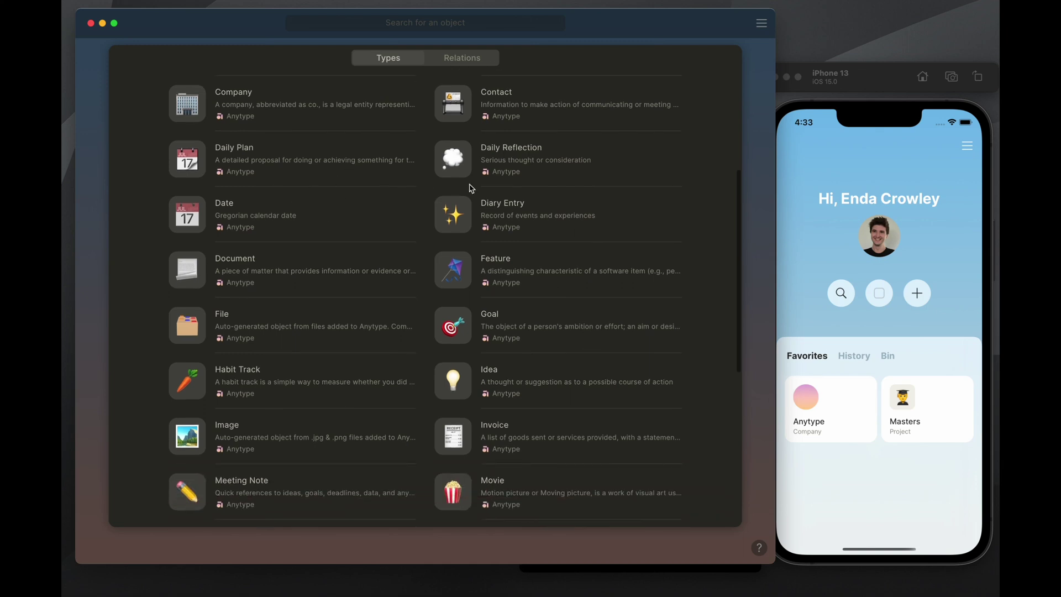
pyautogui.scroll(-6, 426, 185)
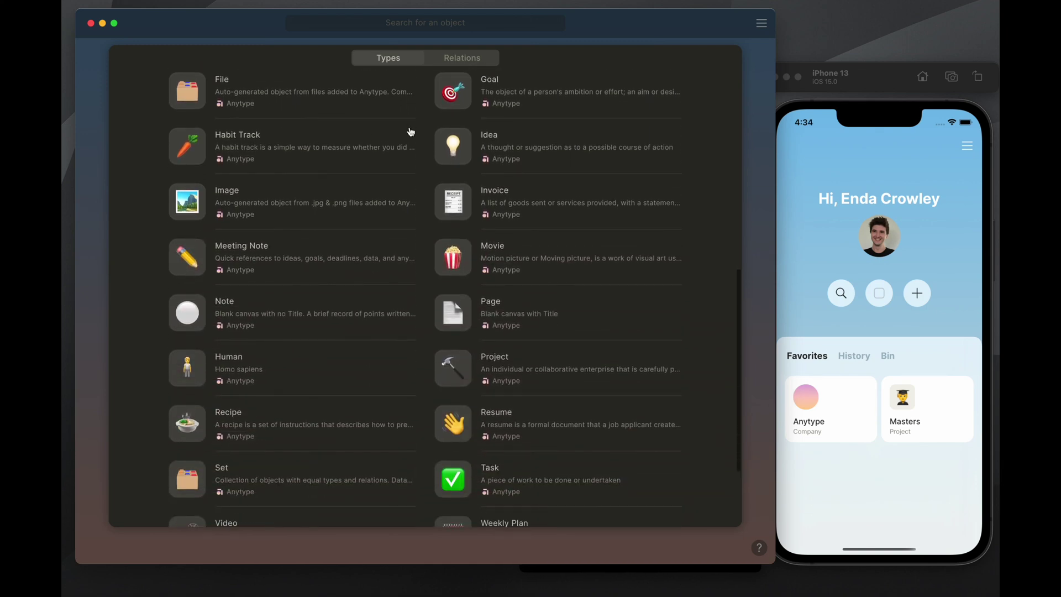
pyautogui.scroll(-3, 411, 132)
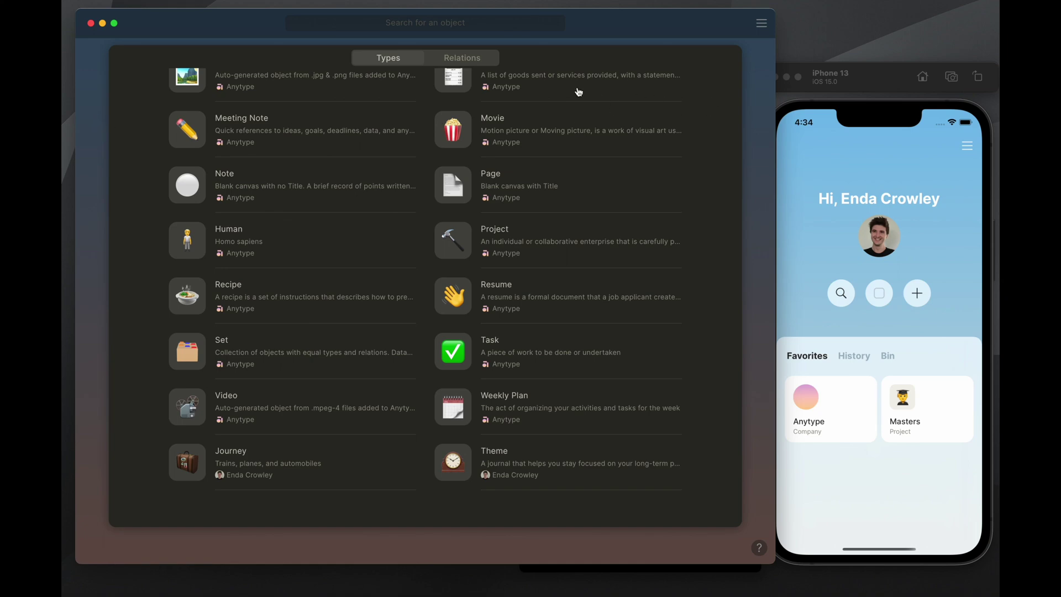
pyautogui.scroll(10, 497, 348)
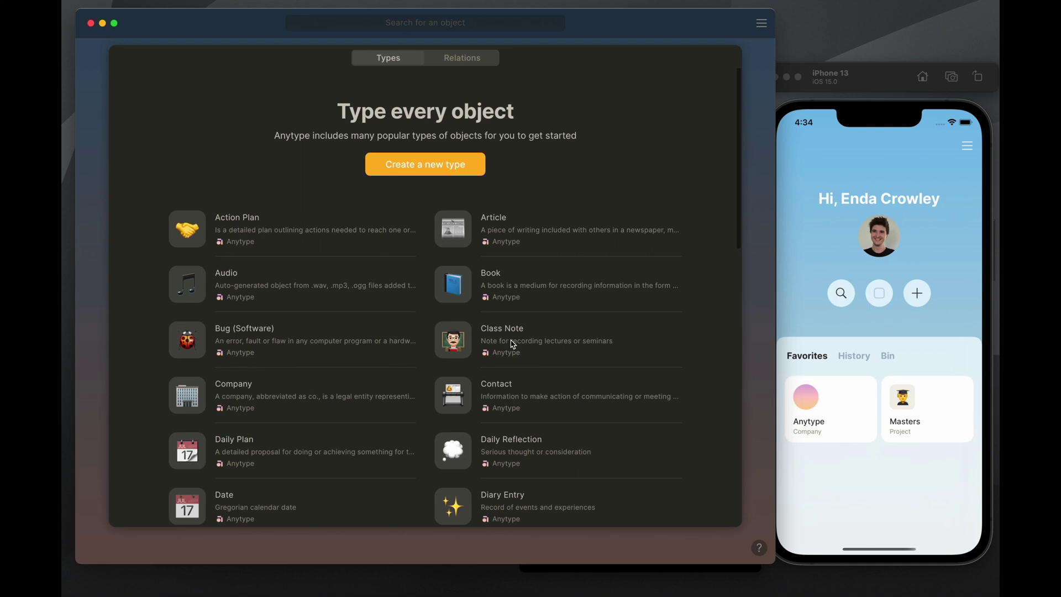
# Create an Untitled type with Basic layout and no added relations, then find it in the Types list
pyautogui.click(433, 171)
pyautogui.click(319, 11)
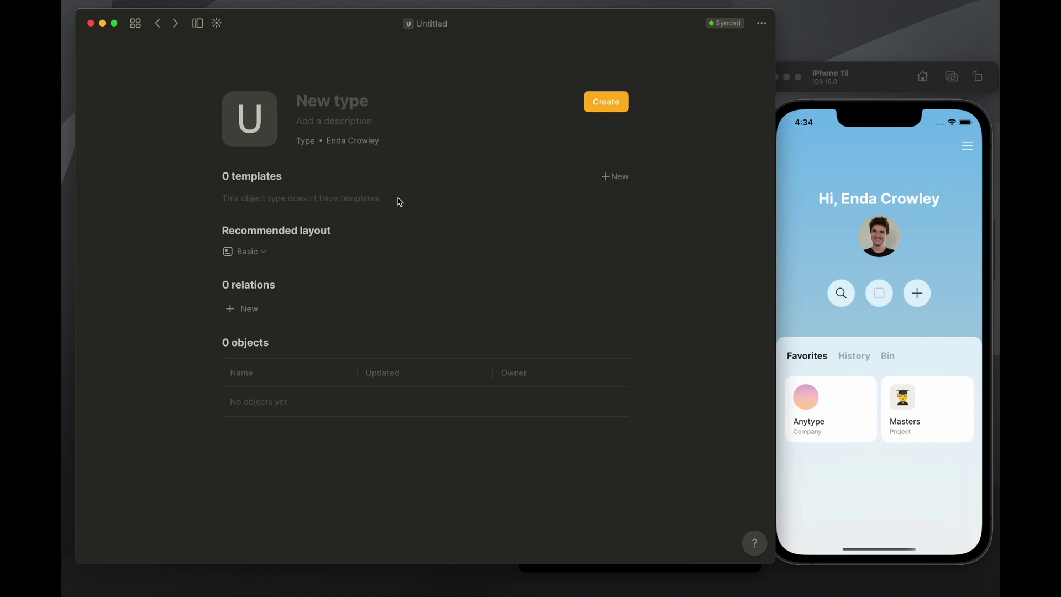
pyautogui.click(247, 255)
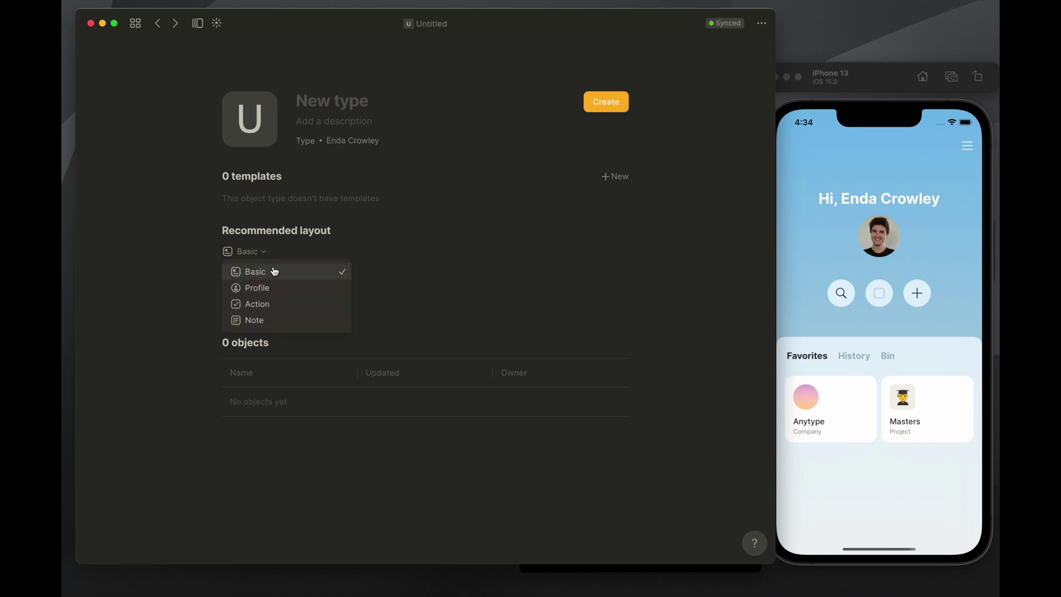
pyautogui.click(199, 294)
pyautogui.click(271, 308)
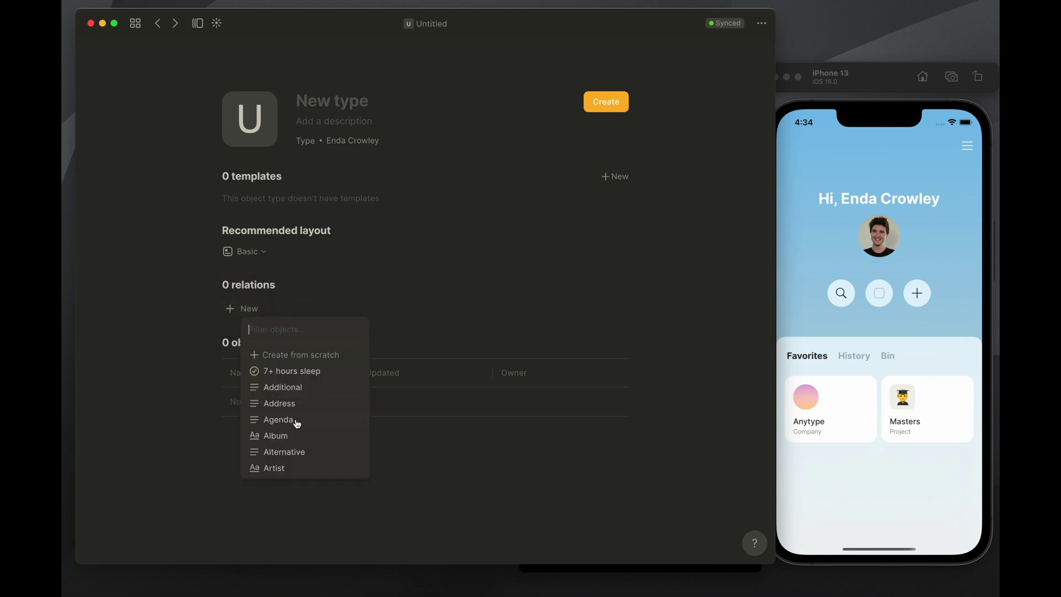
pyautogui.click(363, 203)
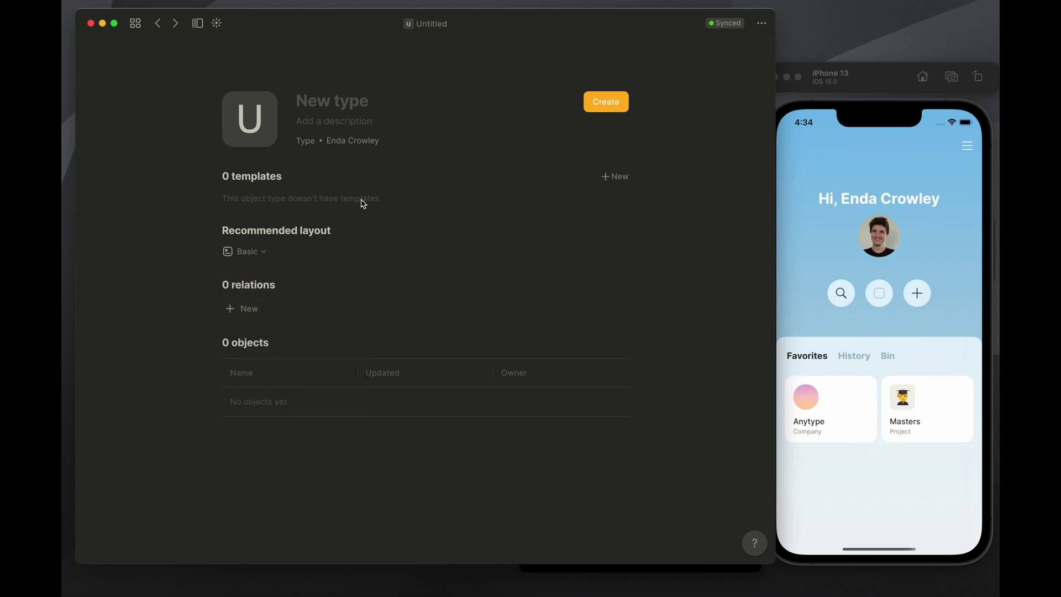
pyautogui.click(158, 23)
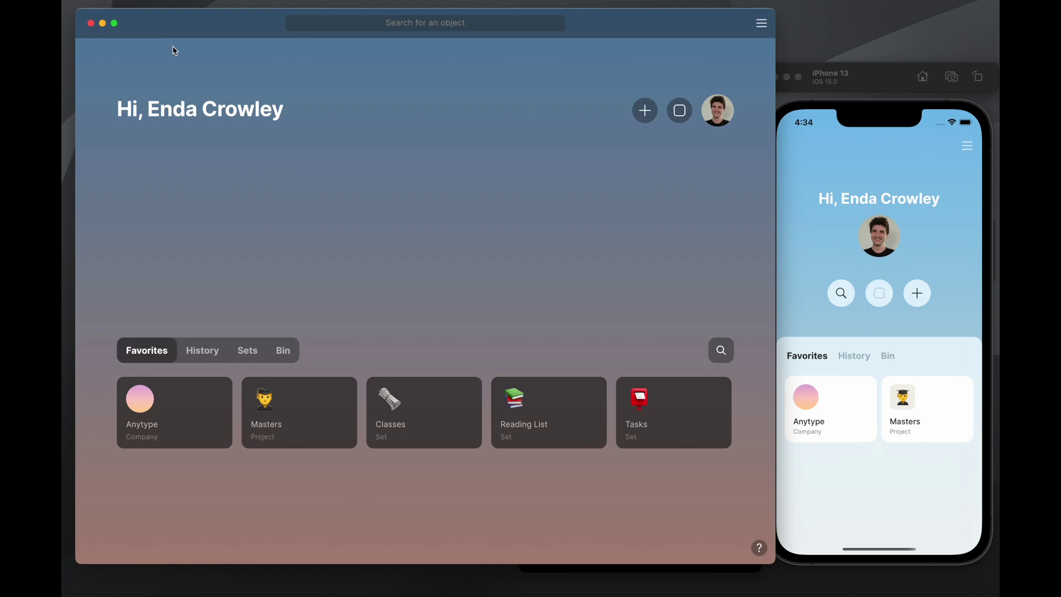
pyautogui.scroll(-10, 469, 156)
pyautogui.scroll(-5, 470, 157)
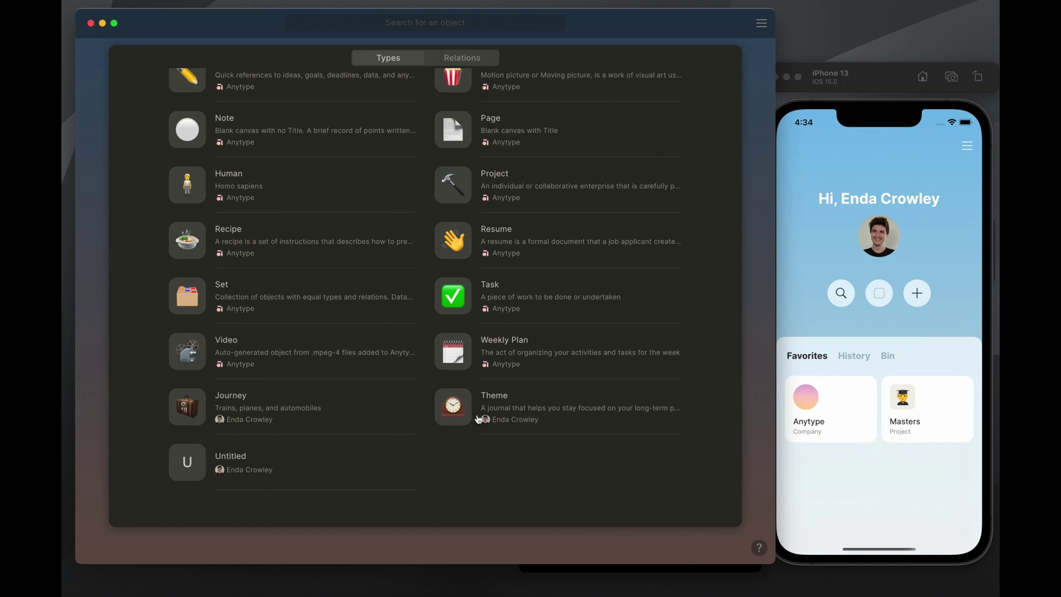
# Look over the Theme type, then return to the library and open the Journey type page
pyautogui.click(537, 411)
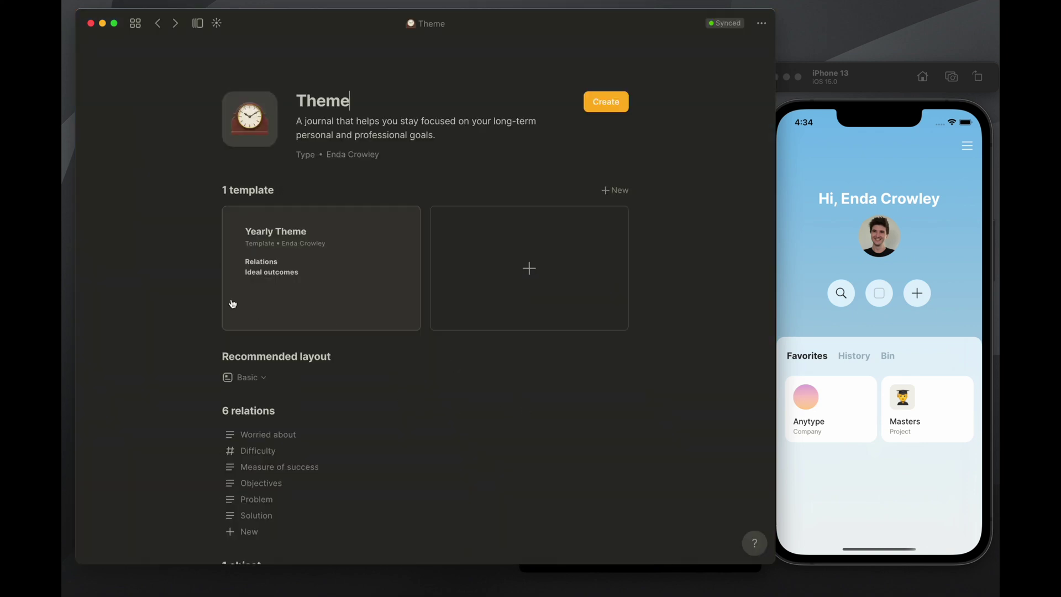
pyautogui.scroll(-4, 346, 314)
pyautogui.scroll(4, 421, 339)
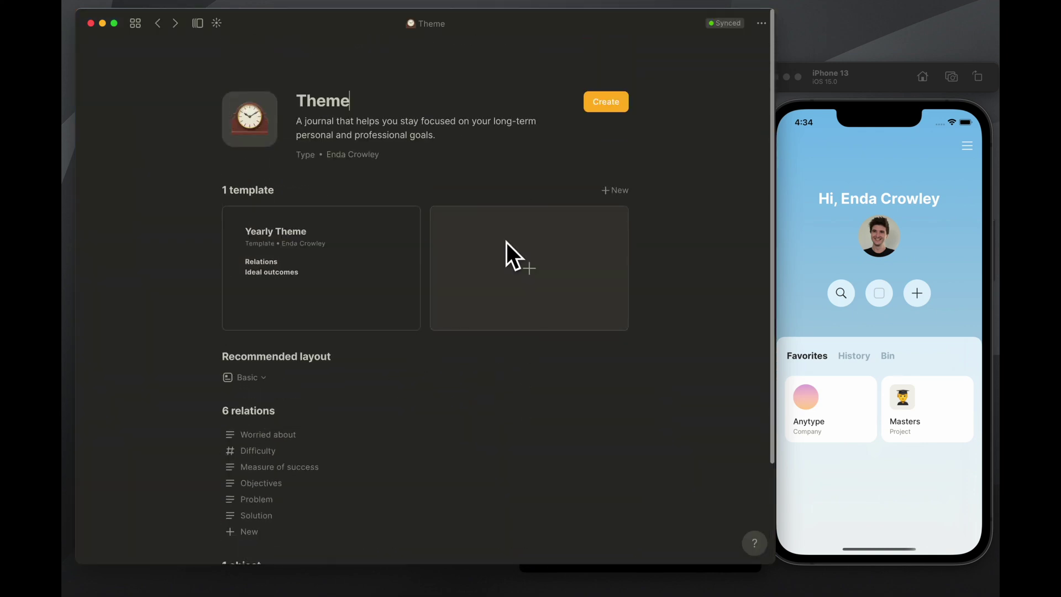
pyautogui.click(157, 29)
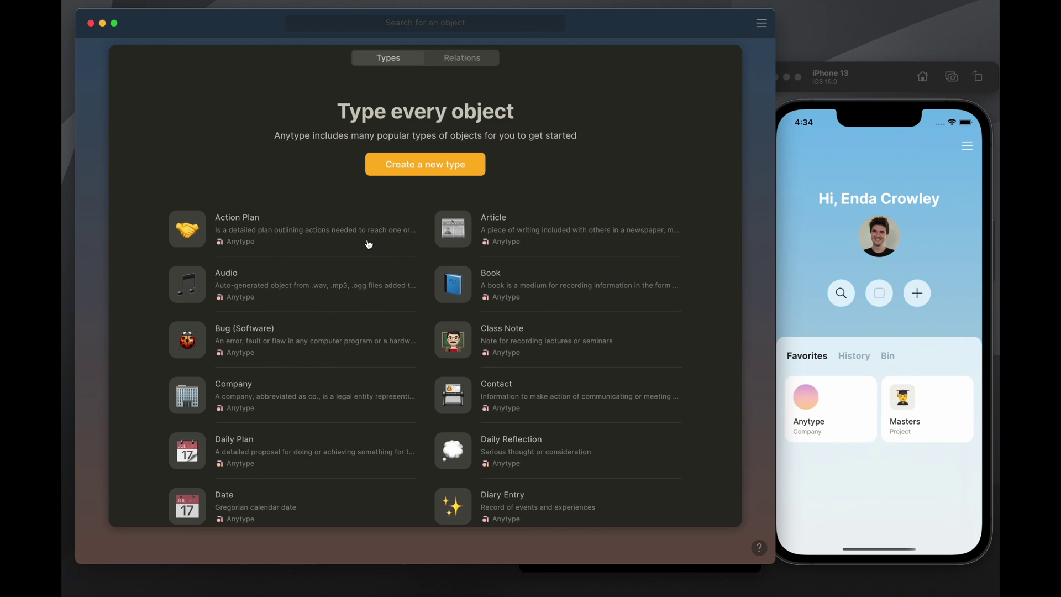
pyautogui.scroll(-10, 370, 246)
pyautogui.scroll(-3, 374, 247)
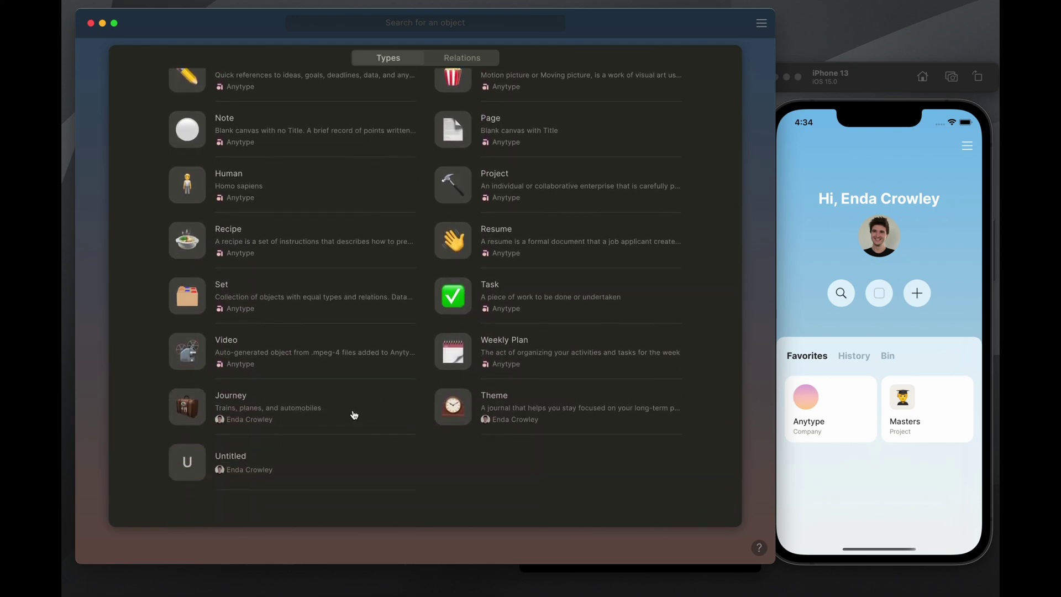
pyautogui.click(323, 402)
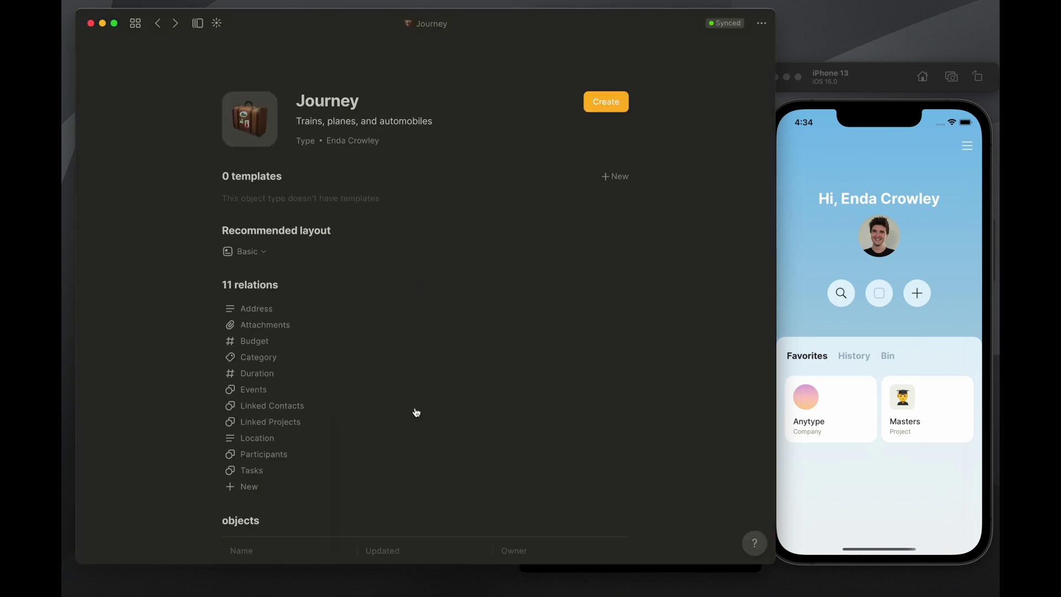
# Review the Journey type page, then create a new set of Journey objects from it
pyautogui.scroll(-3, 462, 409)
pyautogui.scroll(-5, 462, 406)
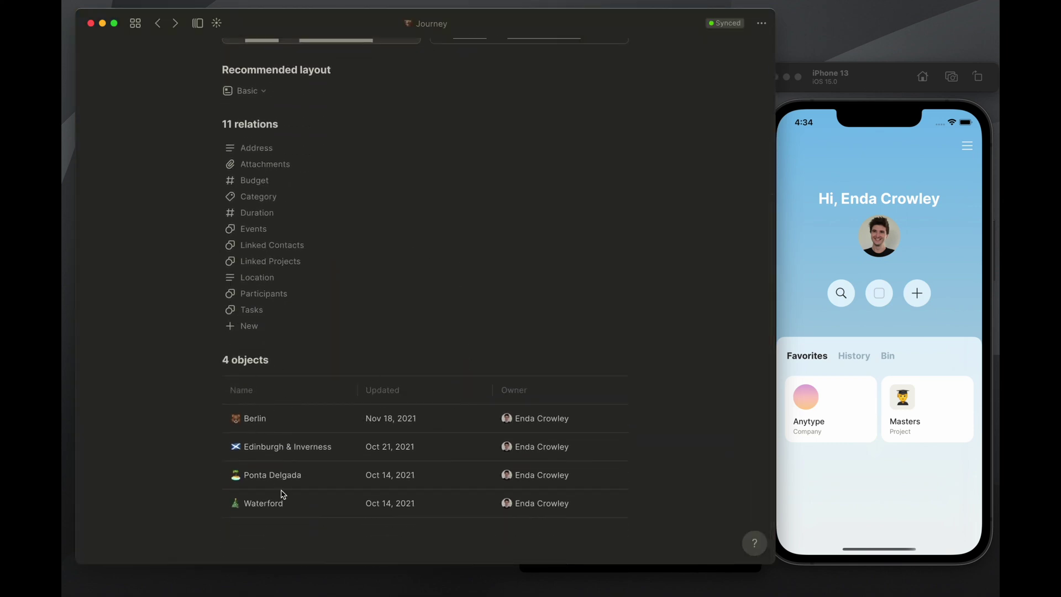
pyautogui.scroll(8, 266, 372)
pyautogui.scroll(-4, 279, 373)
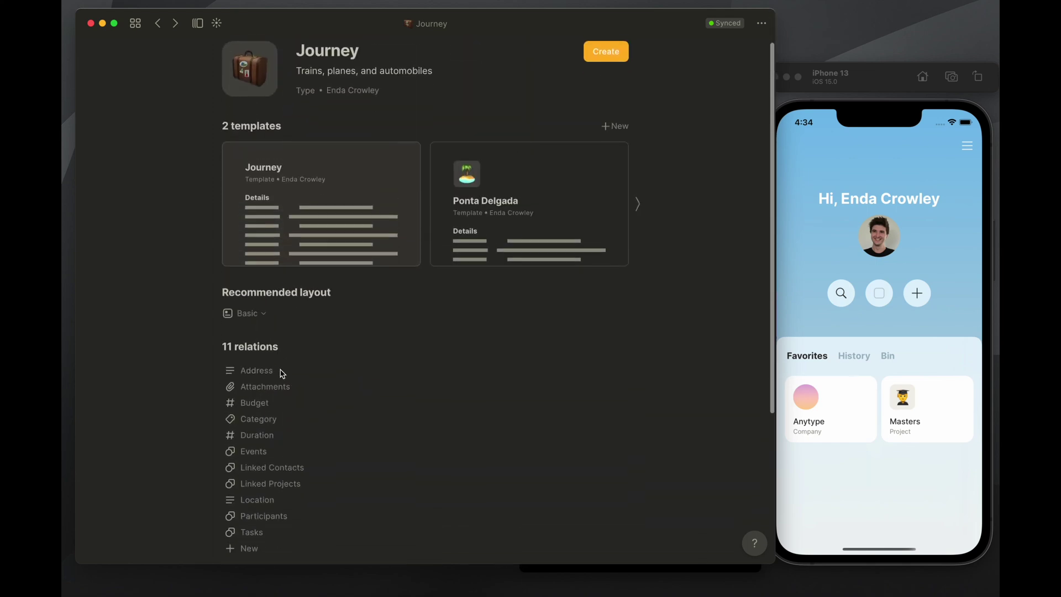
pyautogui.scroll(5, 419, 357)
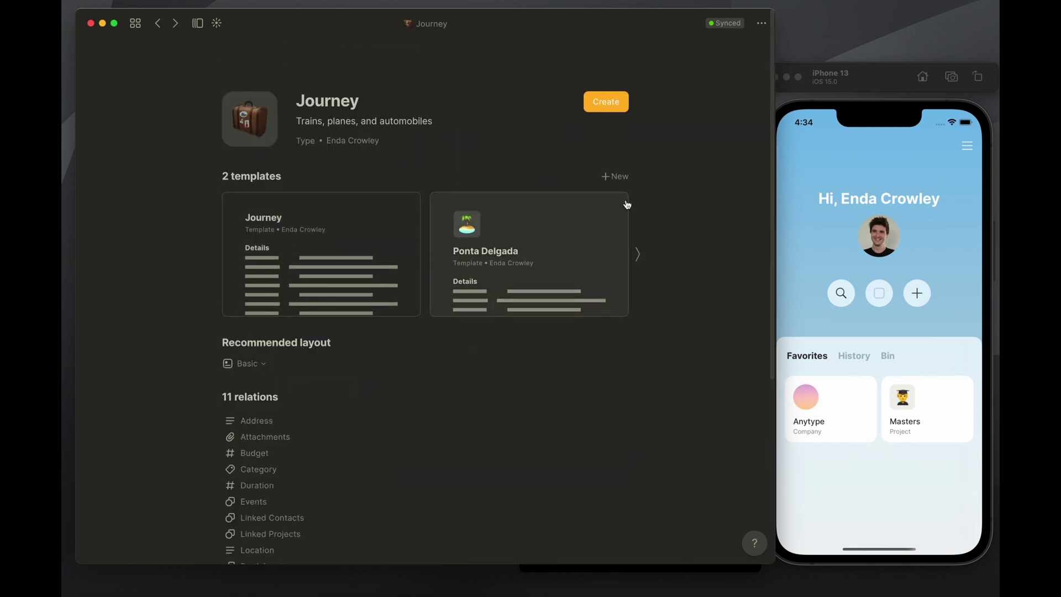
pyautogui.click(606, 105)
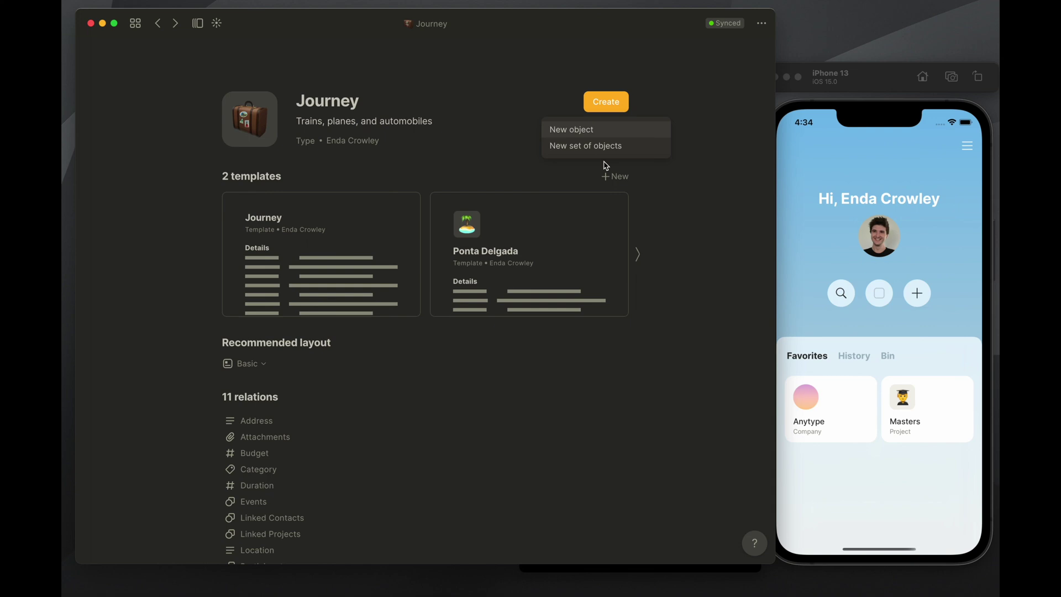
pyautogui.click(600, 154)
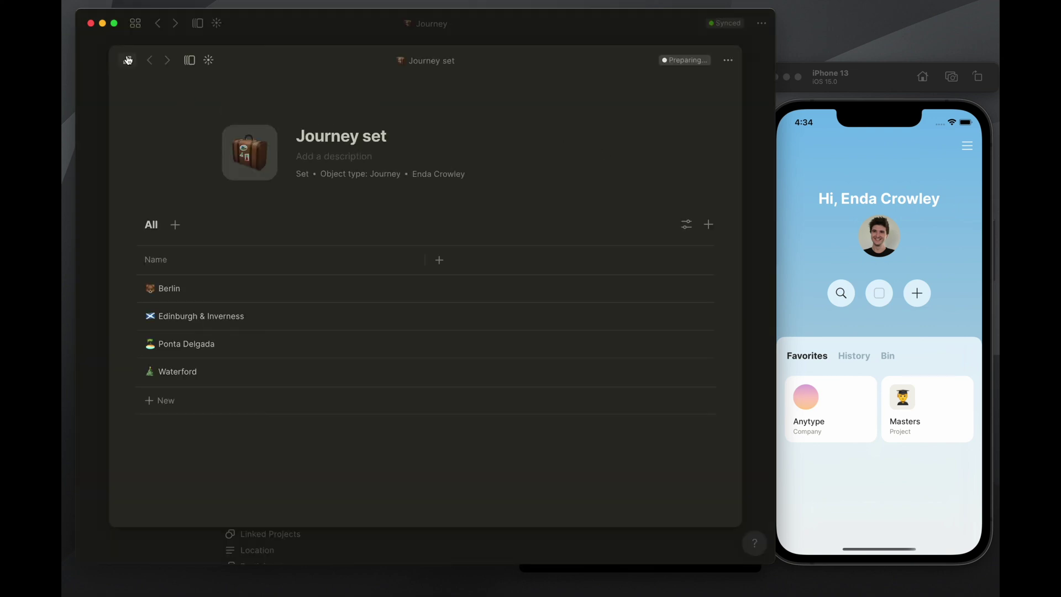
# Expand the Journey set to a full page and switch its view layout to Gallery
pyautogui.click(127, 60)
pyautogui.click(717, 189)
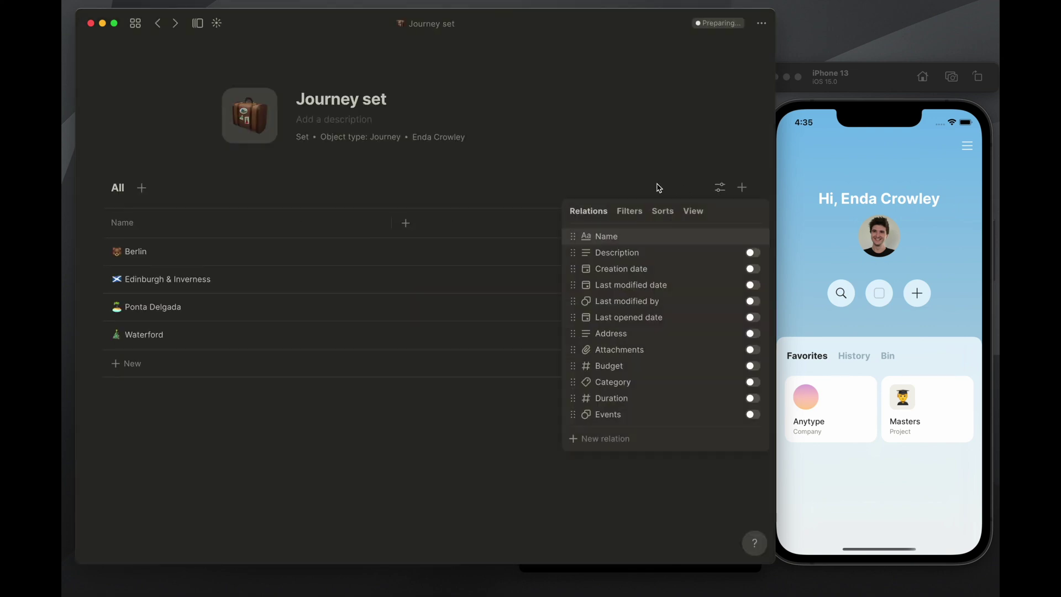
pyautogui.click(692, 212)
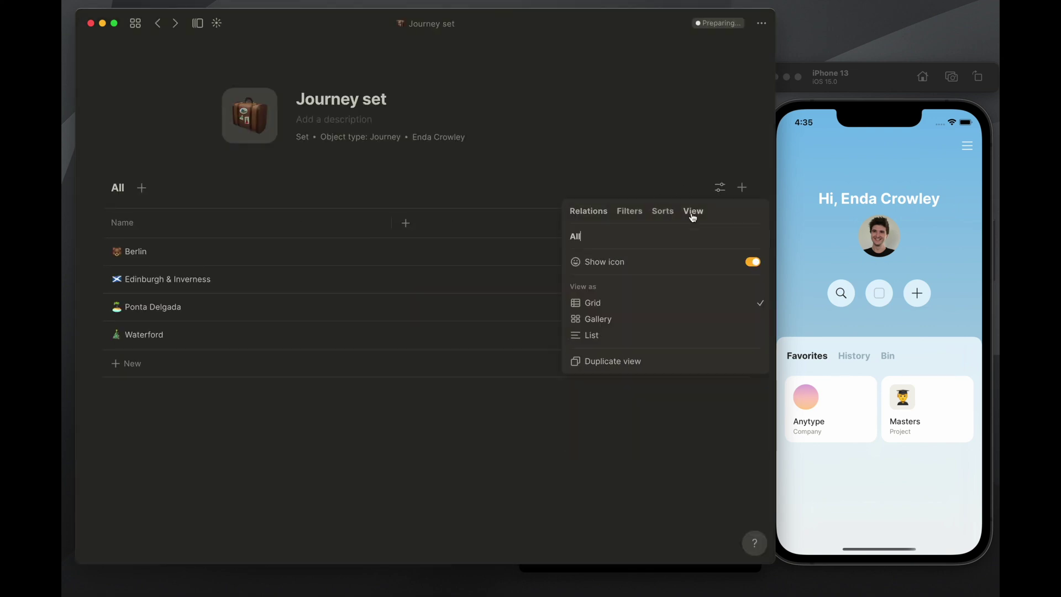
pyautogui.click(612, 320)
pyautogui.click(618, 385)
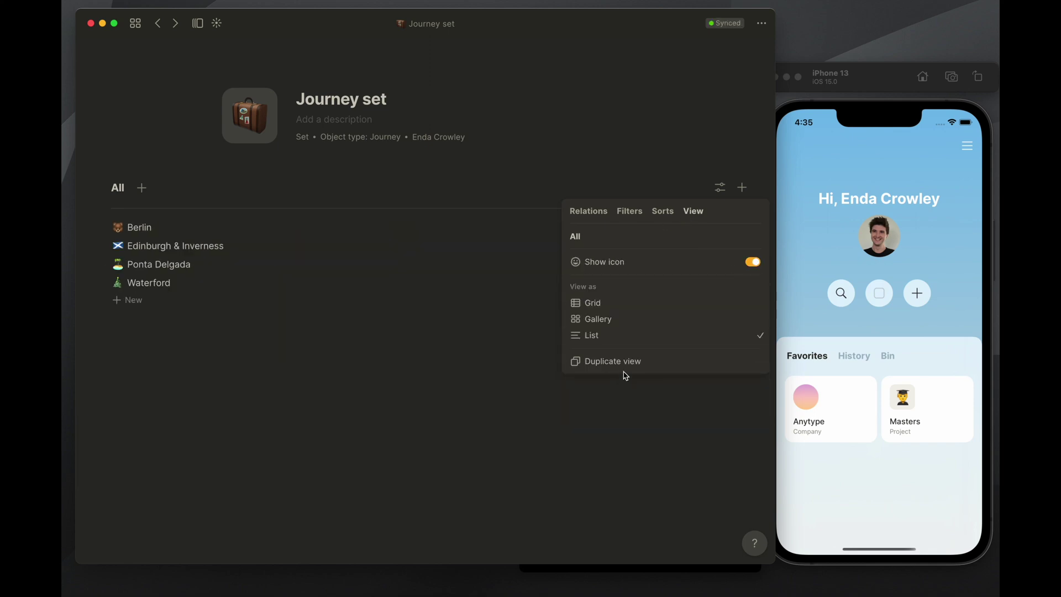
pyautogui.click(618, 323)
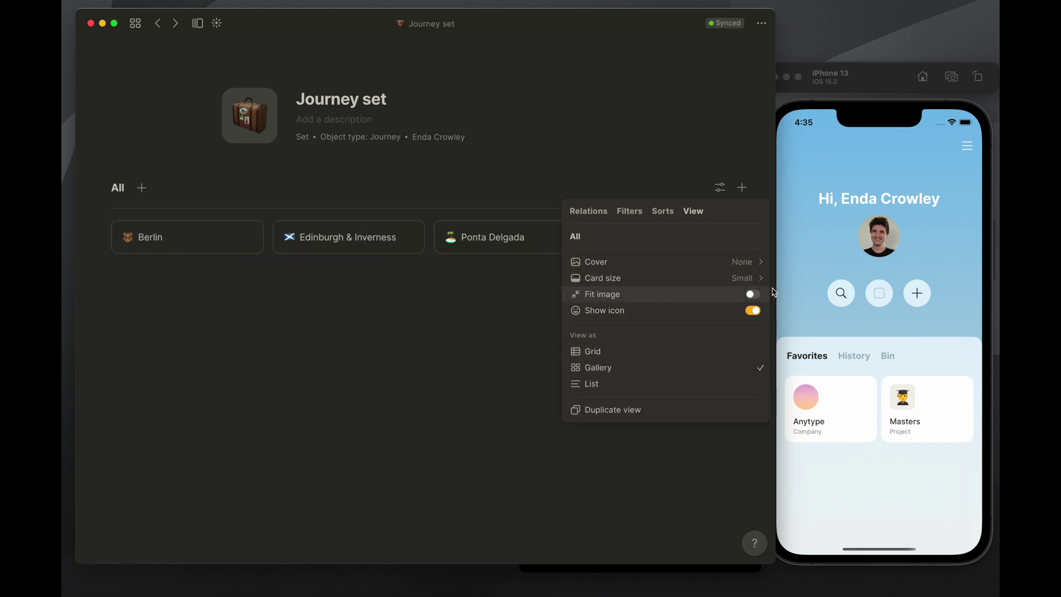
# Make the gallery cards Medium size with page covers fitted inside and icons shown
pyautogui.moveTo(583, 279)
pyautogui.click(500, 280)
pyautogui.moveTo(645, 268)
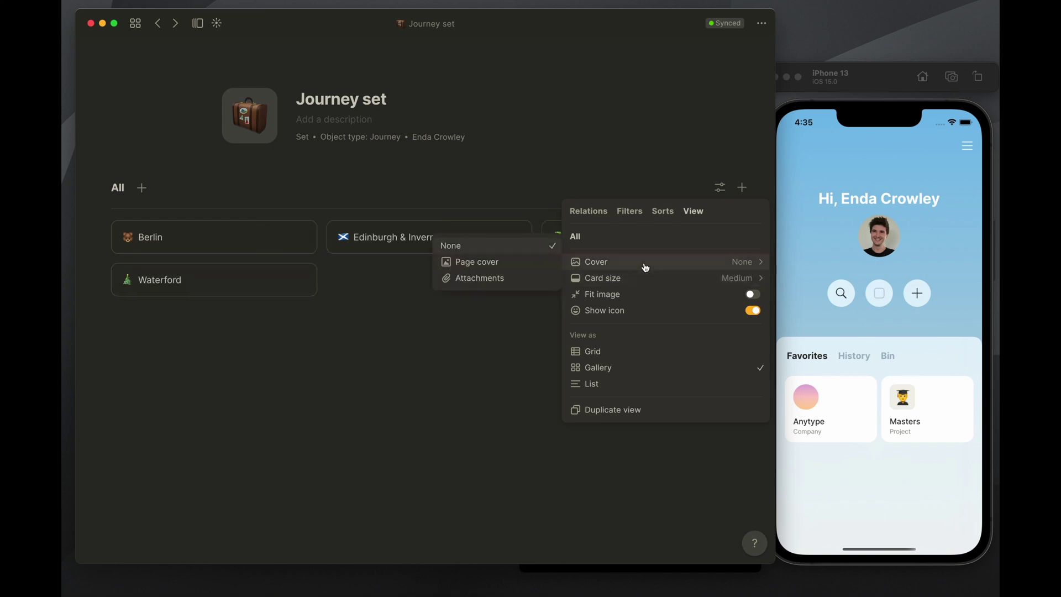
pyautogui.click(490, 263)
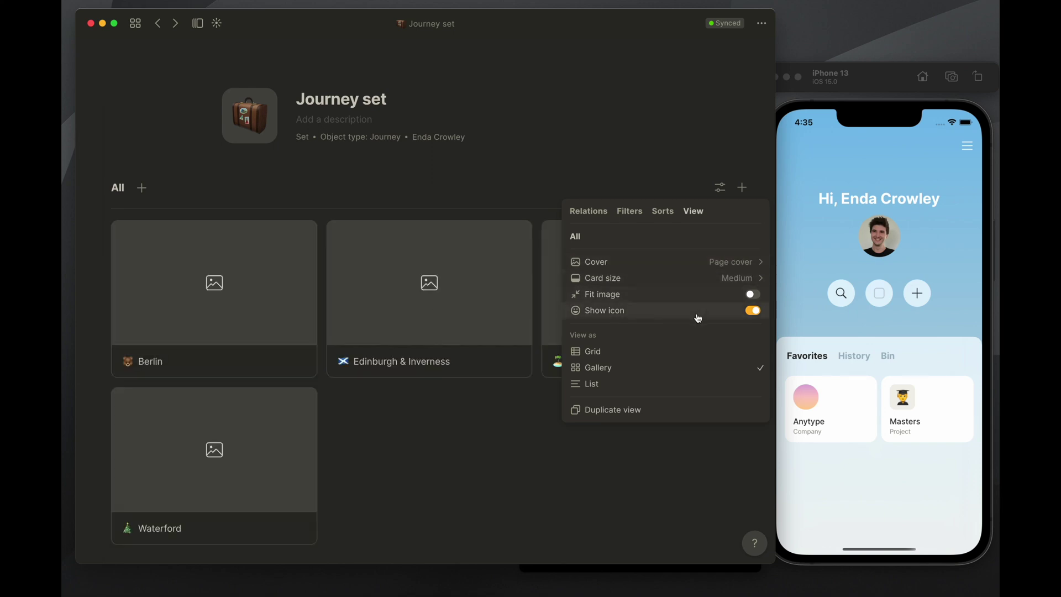
pyautogui.click(752, 294)
pyautogui.click(753, 310)
pyautogui.click(752, 311)
# Show Description, Creation date, Last modified date and Address relations on the cards
pyautogui.click(665, 211)
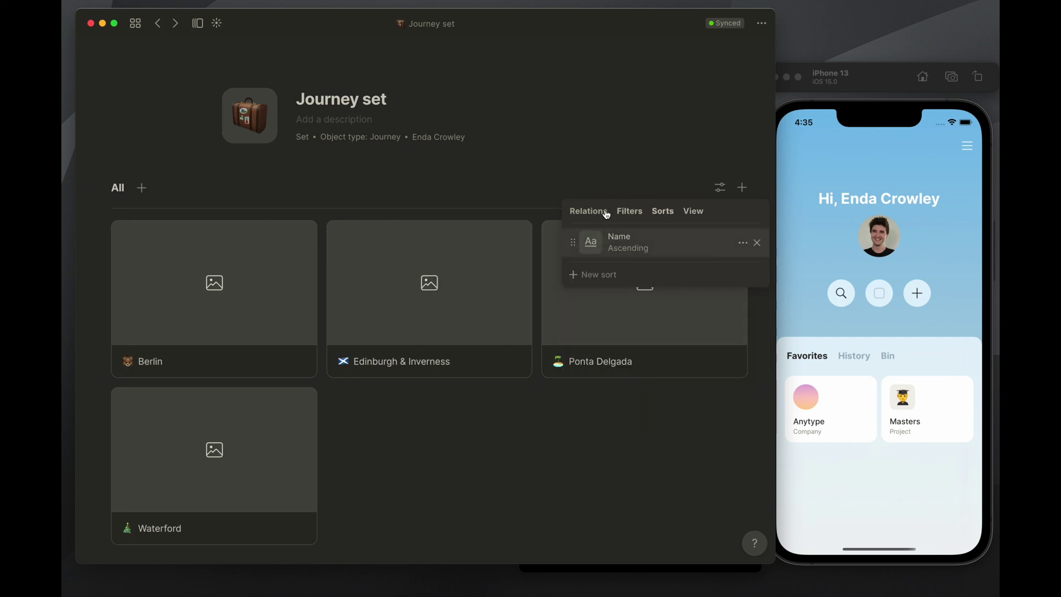
pyautogui.click(607, 213)
pyautogui.click(753, 253)
pyautogui.click(753, 268)
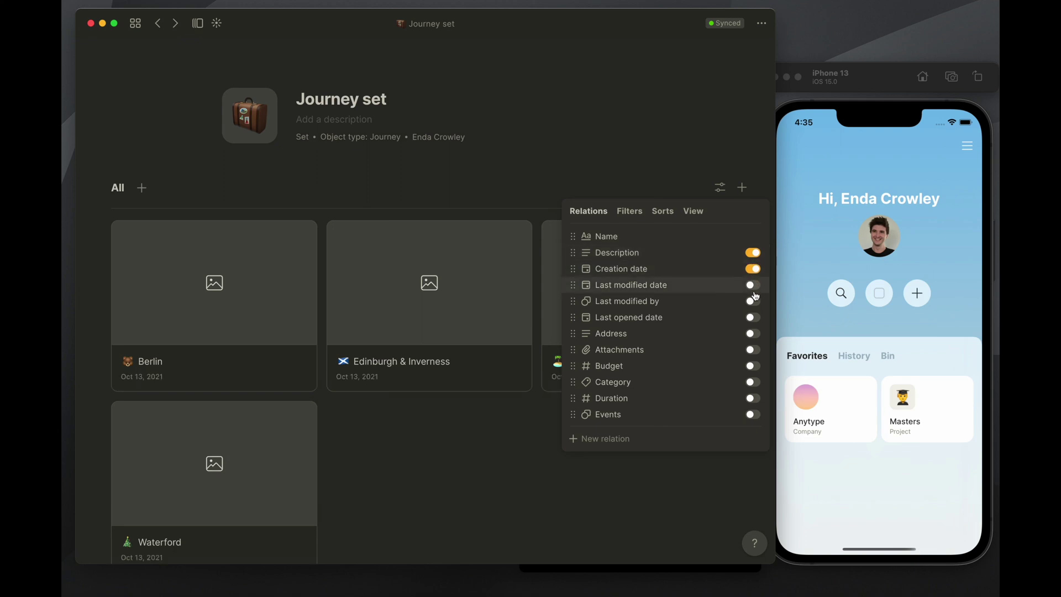
pyautogui.click(753, 285)
pyautogui.click(752, 333)
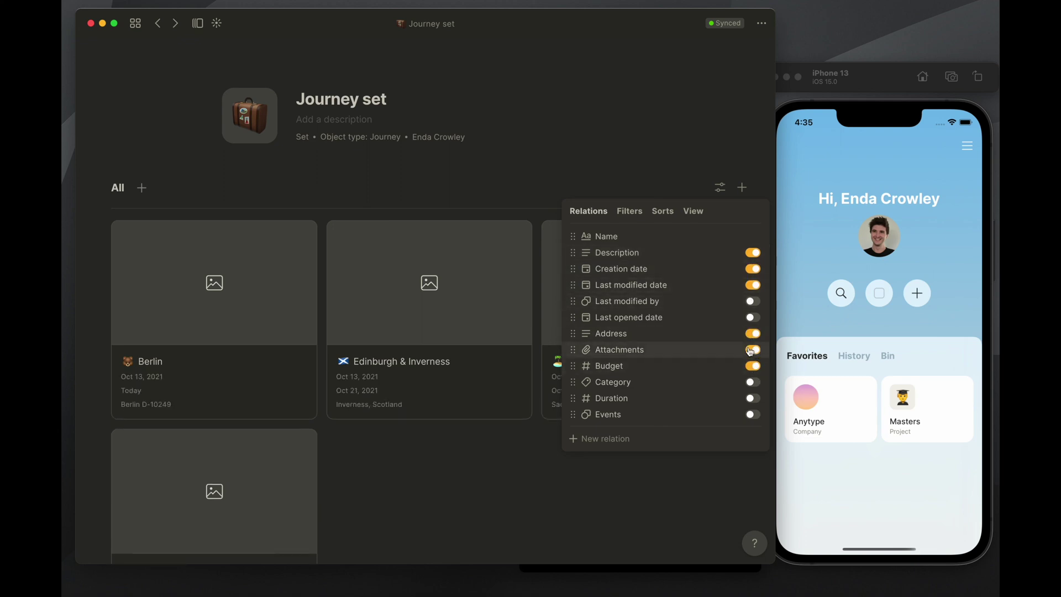
# Close the view settings, return home and show the Sets tab on the dashboard
pyautogui.click(620, 493)
pyautogui.scroll(-3, 535, 362)
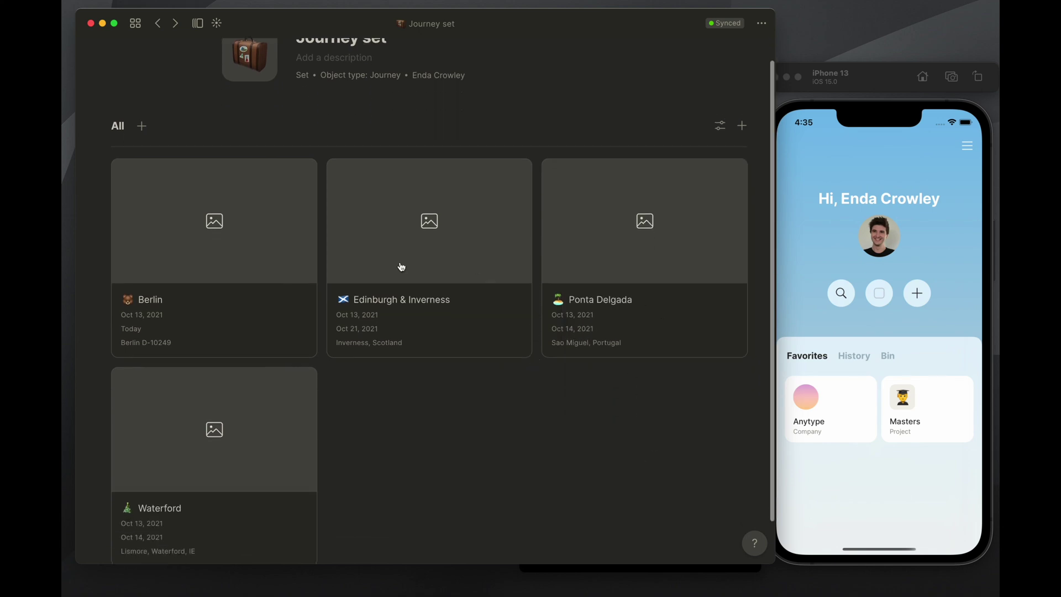
pyautogui.click(136, 23)
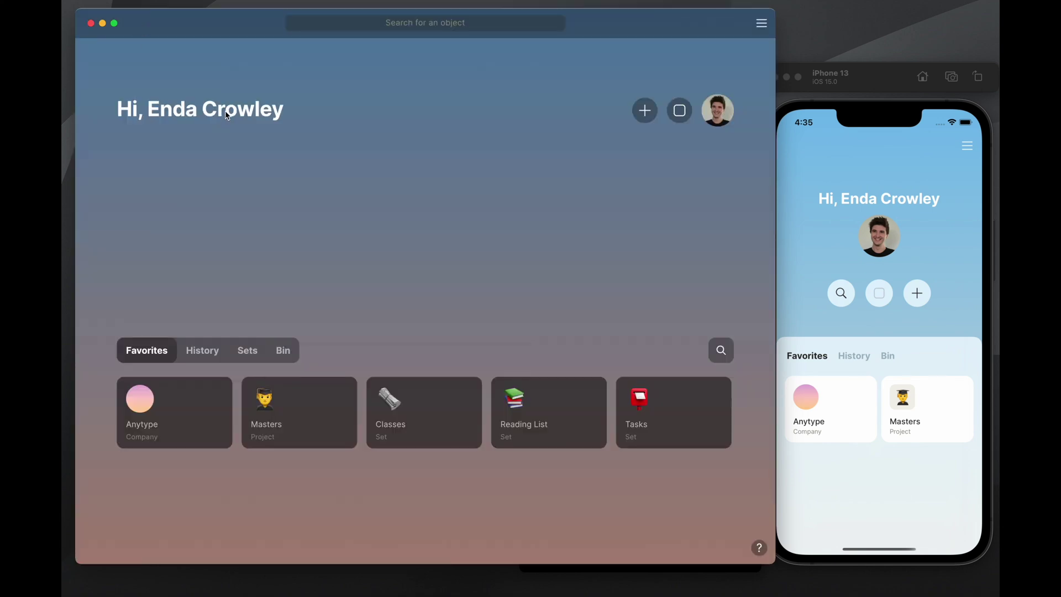
pyautogui.click(246, 352)
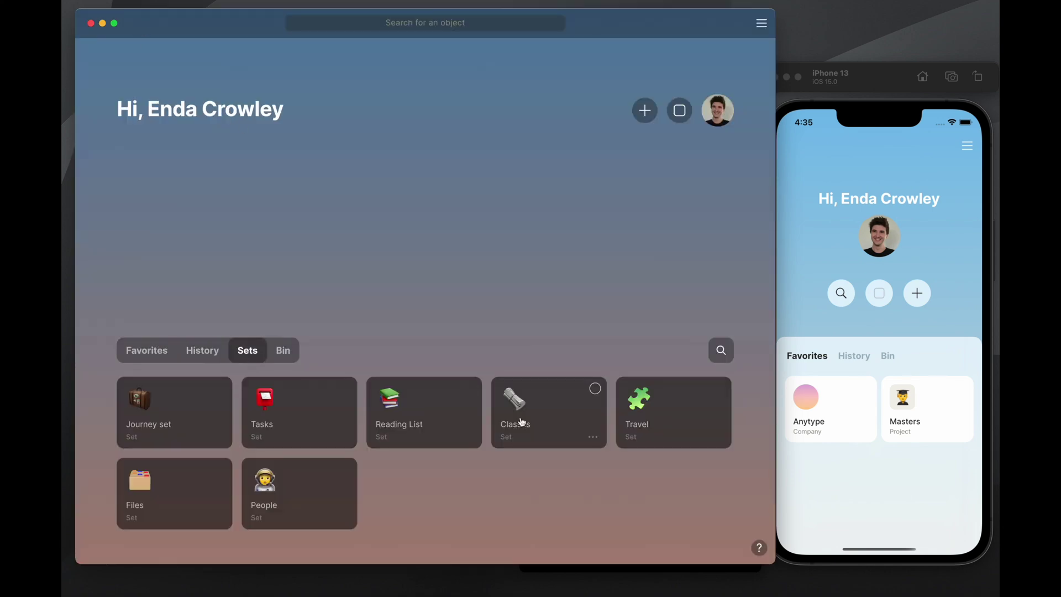
pyautogui.click(298, 490)
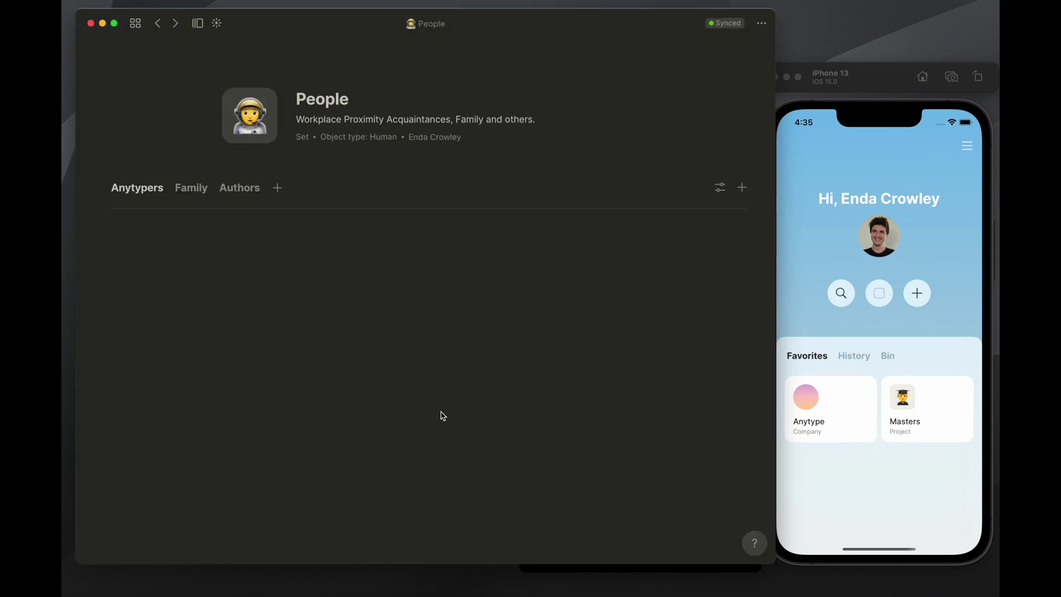
pyautogui.click(188, 188)
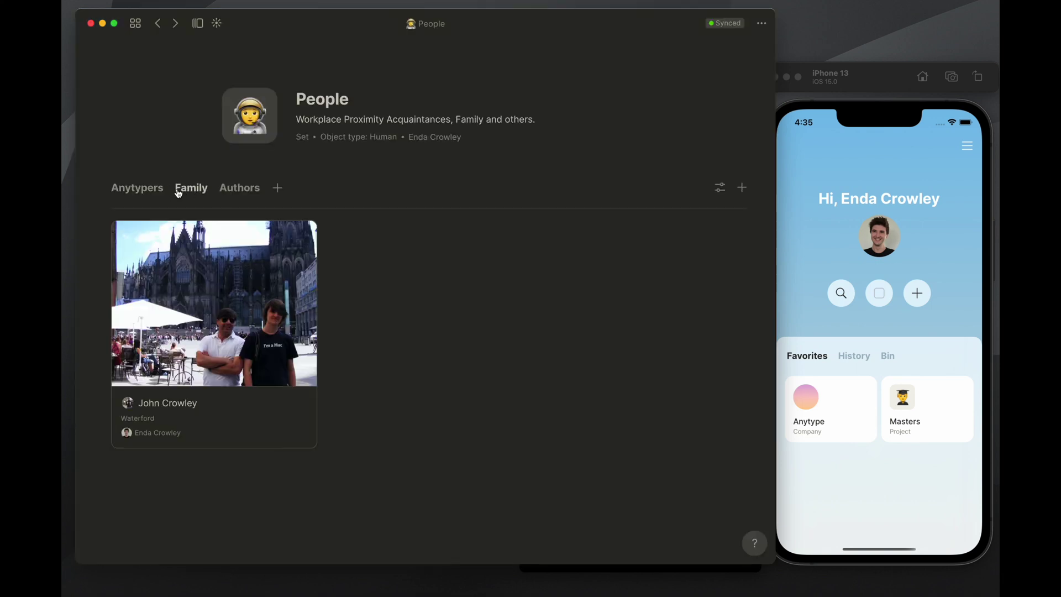
pyautogui.click(238, 188)
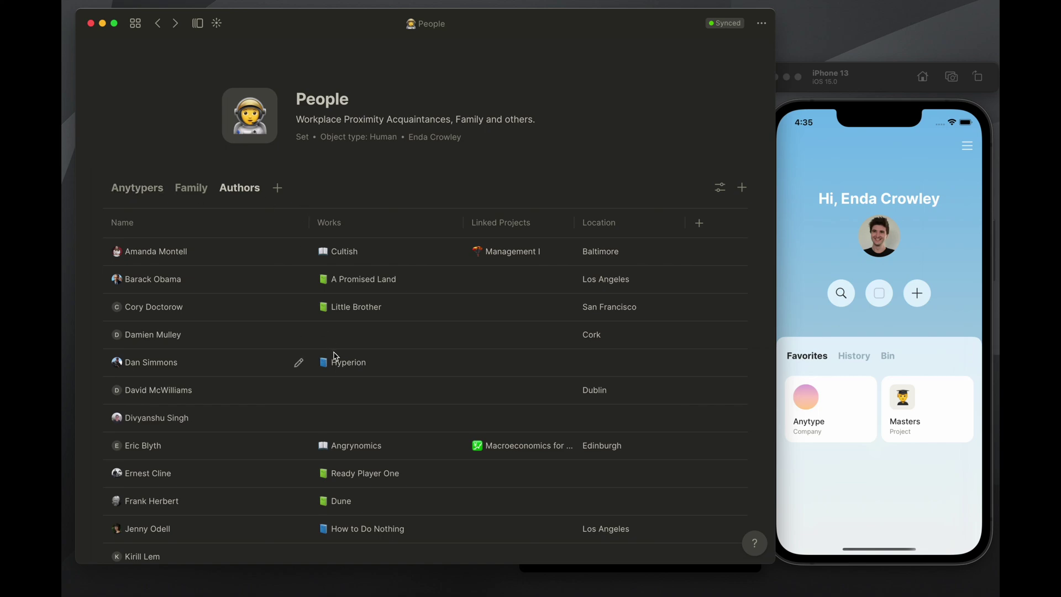
pyautogui.scroll(-5, 288, 331)
pyautogui.scroll(5, 255, 271)
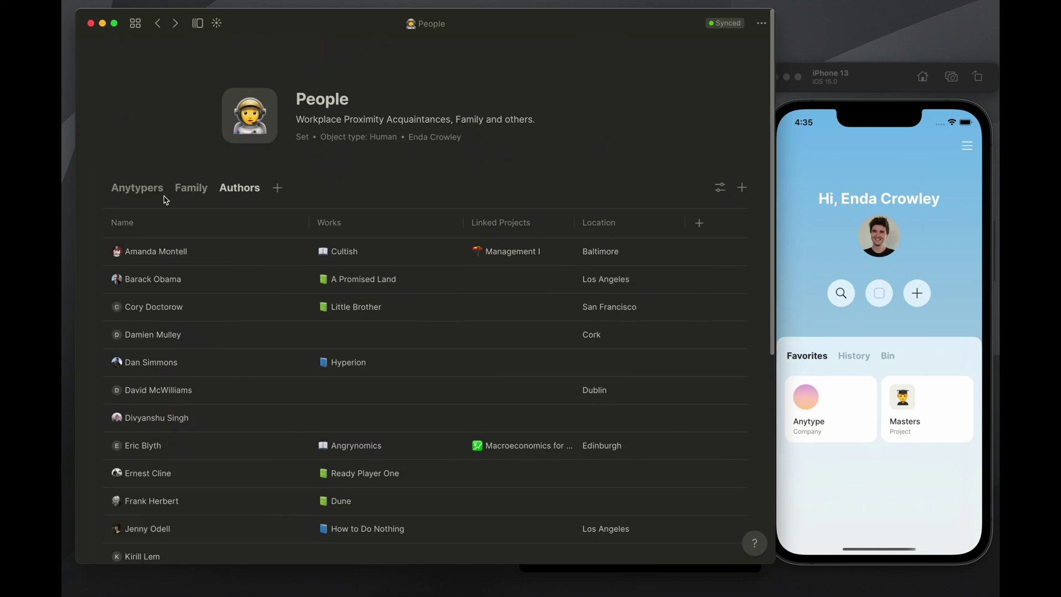
pyautogui.scroll(-2, 405, 370)
pyautogui.scroll(-2, 405, 370)
pyautogui.scroll(4, 561, 393)
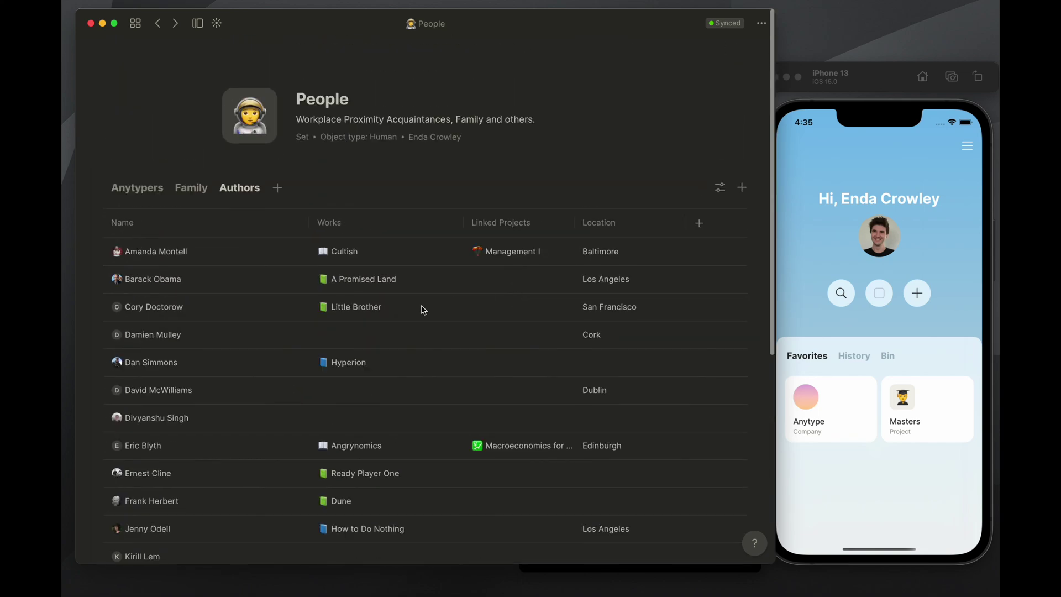
pyautogui.scroll(-10, 366, 369)
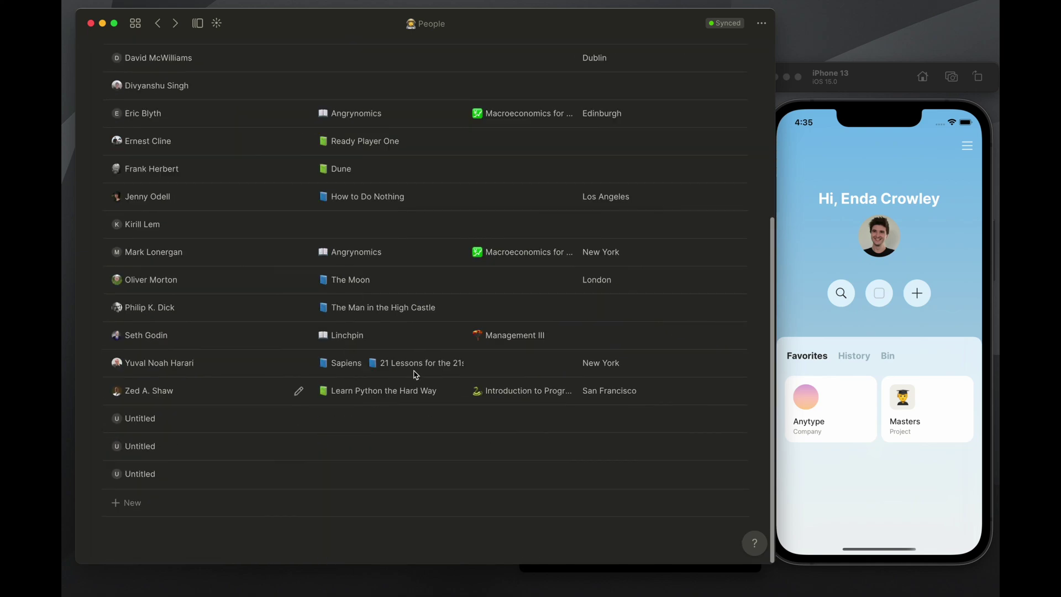
pyautogui.scroll(3, 392, 335)
pyautogui.scroll(5, 392, 335)
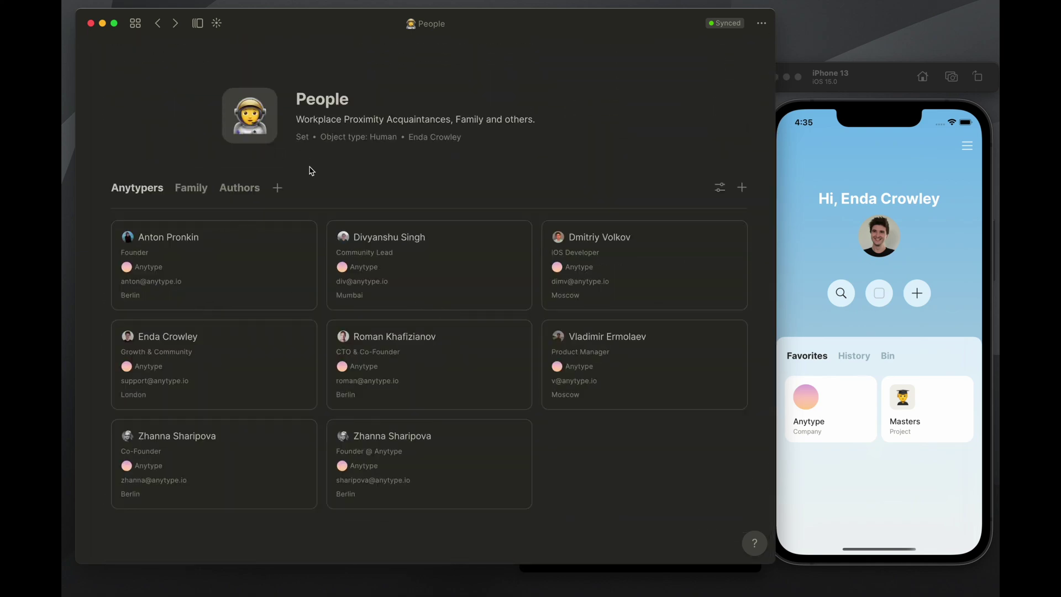
pyautogui.click(135, 23)
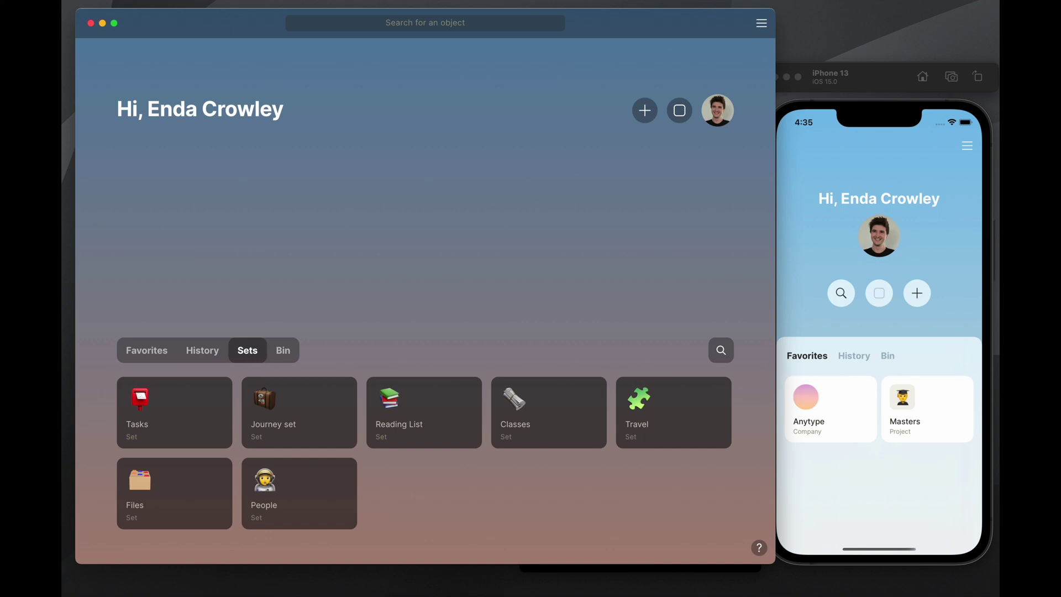
# Refocus Anytype and switch the dashboard from History to the Favorites tab
pyautogui.press('super+Tab')
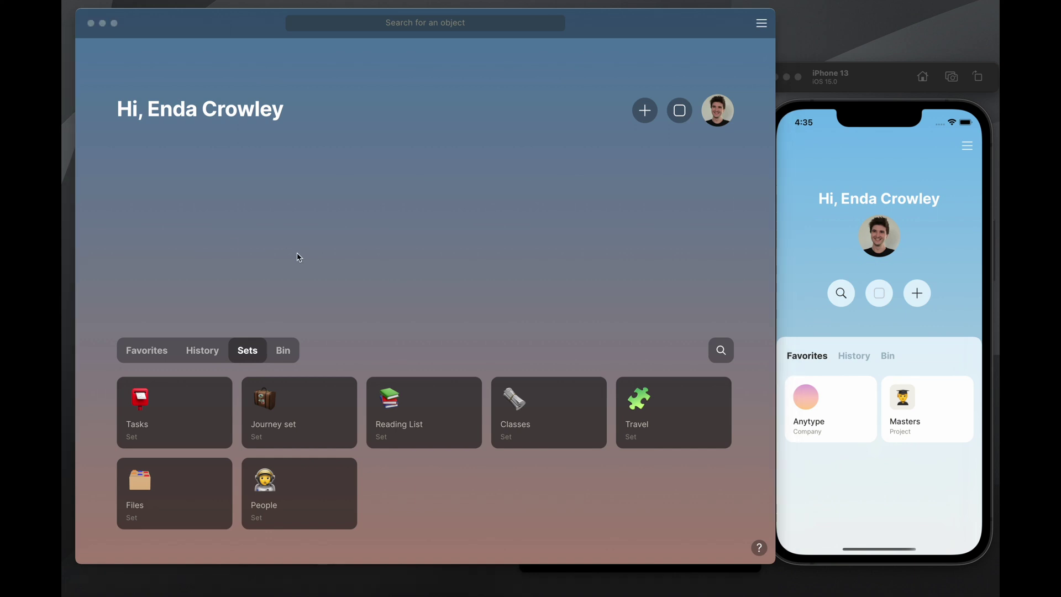
pyautogui.click(340, 254)
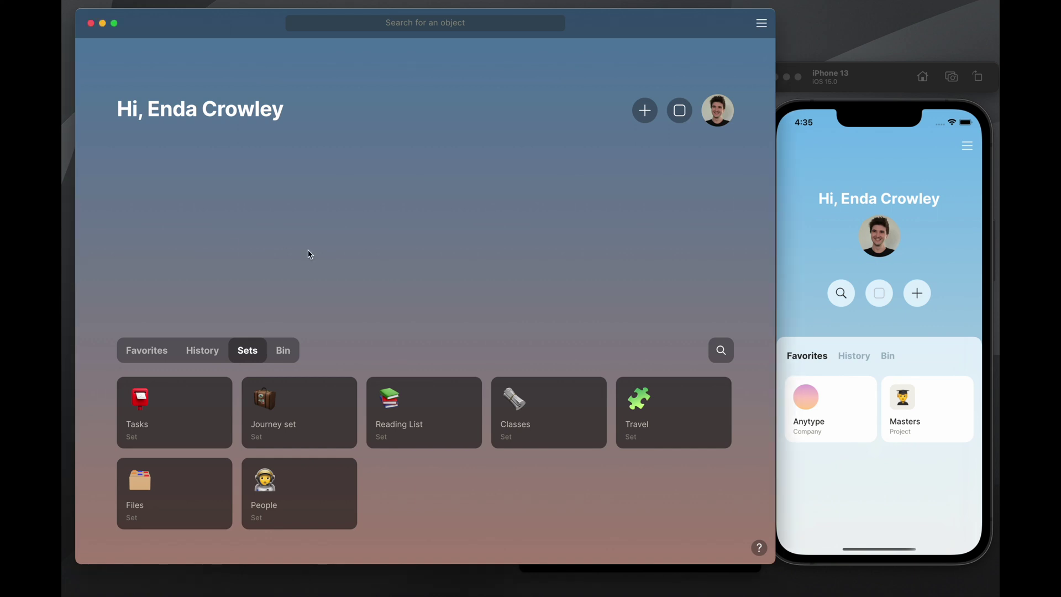
pyautogui.click(201, 350)
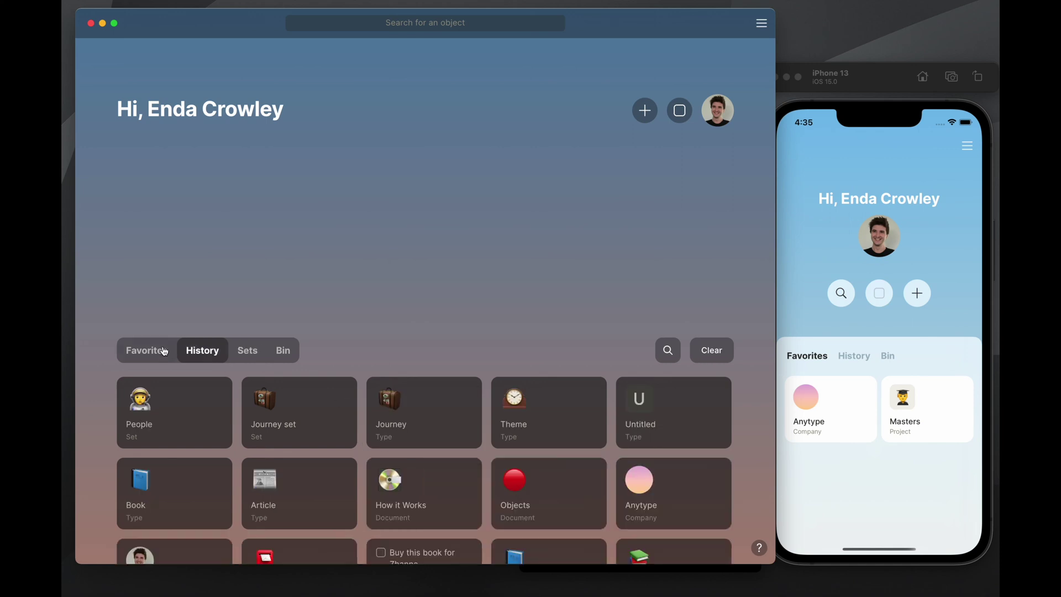
pyautogui.click(163, 352)
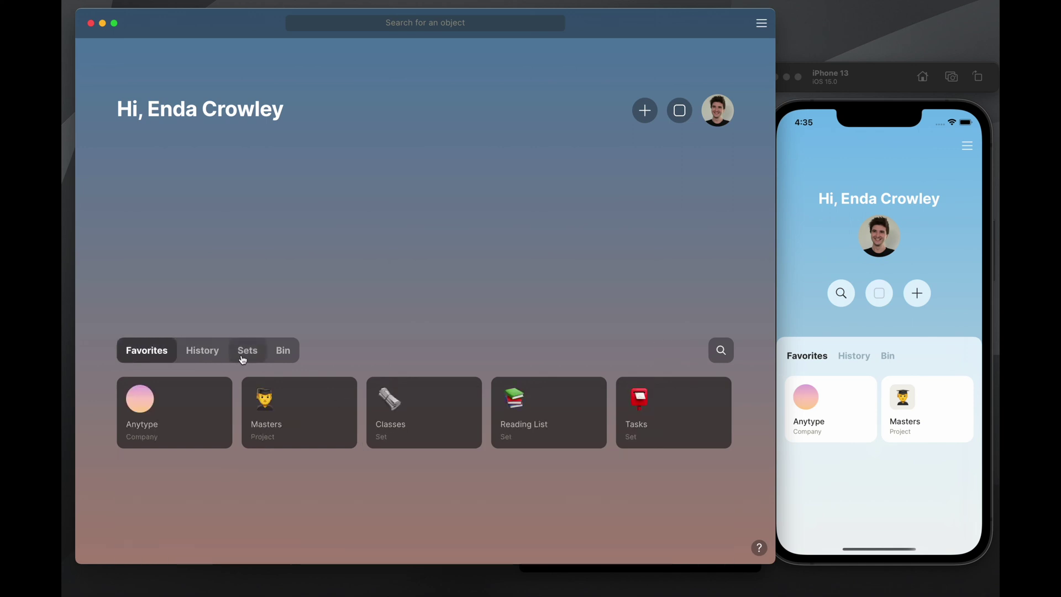